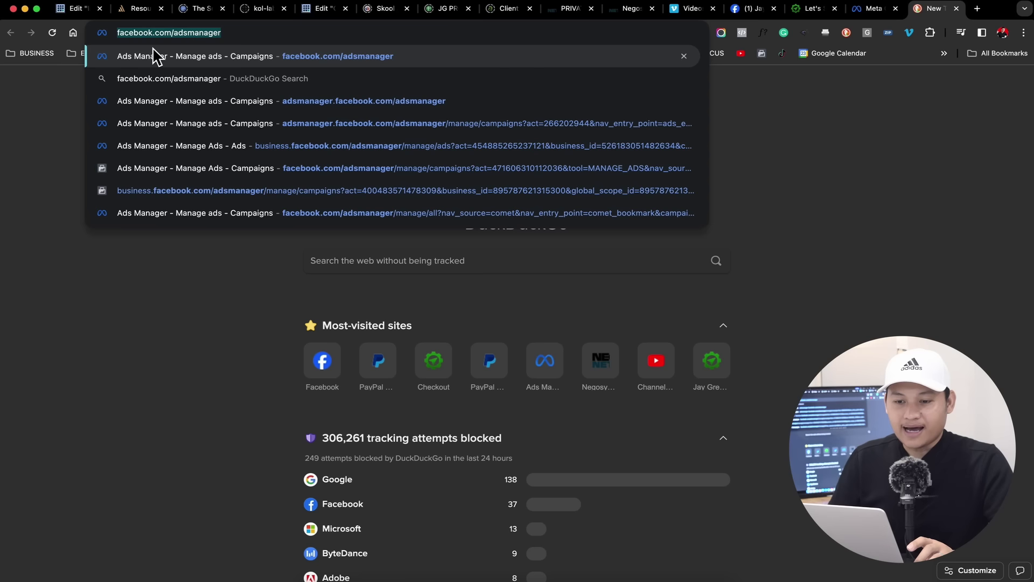
Step: Open Ads Manager at facebook.com/adsmanager
left_click(237, 35)
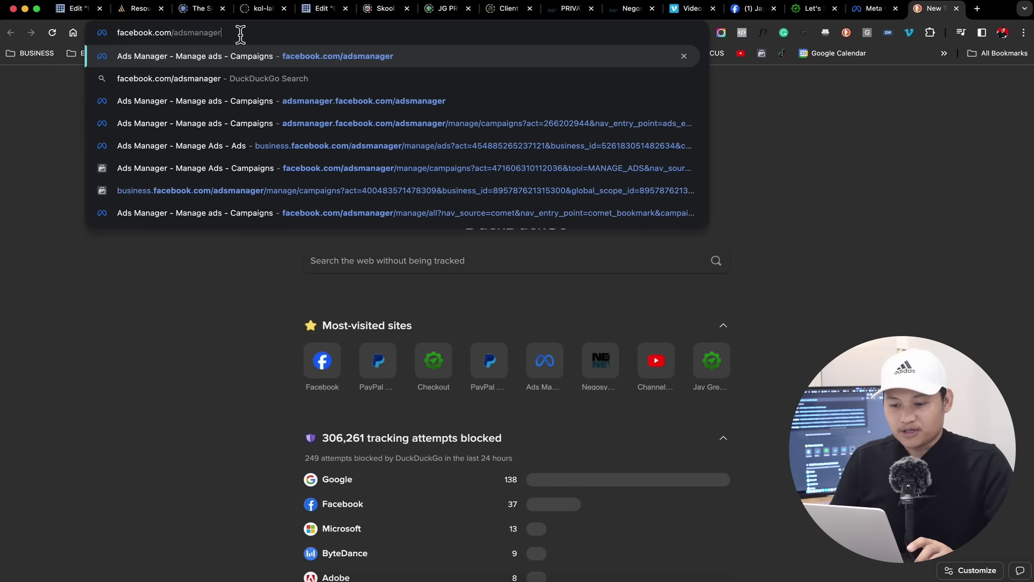
key("Return")
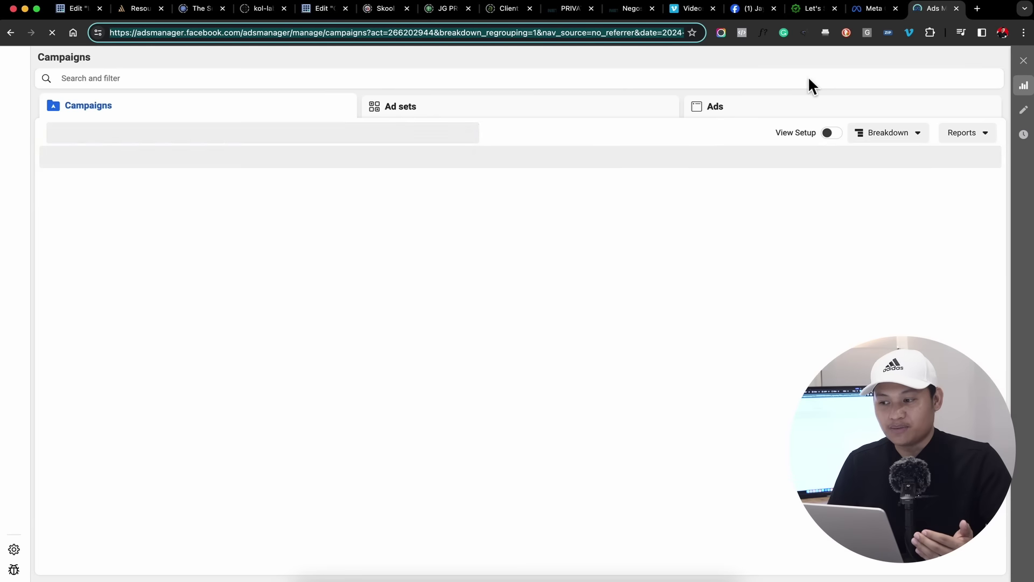
Step: Open facebook.com in a new browser tab
left_click(977, 9)
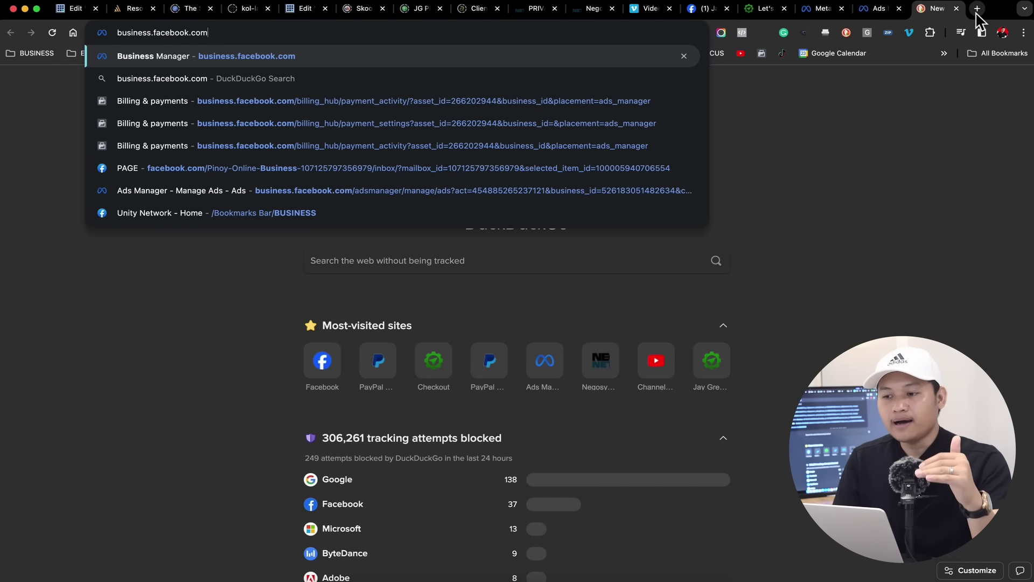
left_click(706, 16)
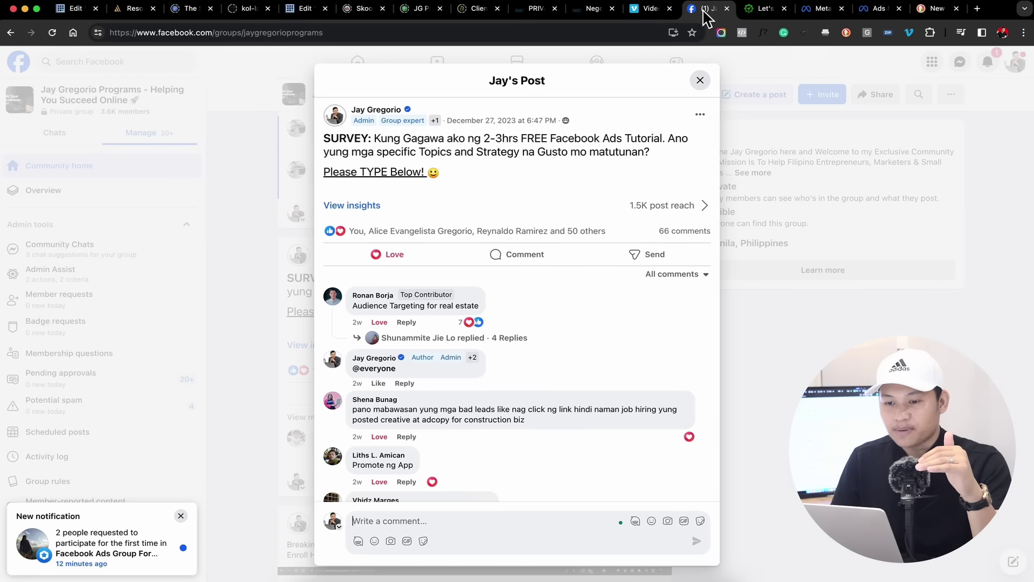
left_click(936, 9)
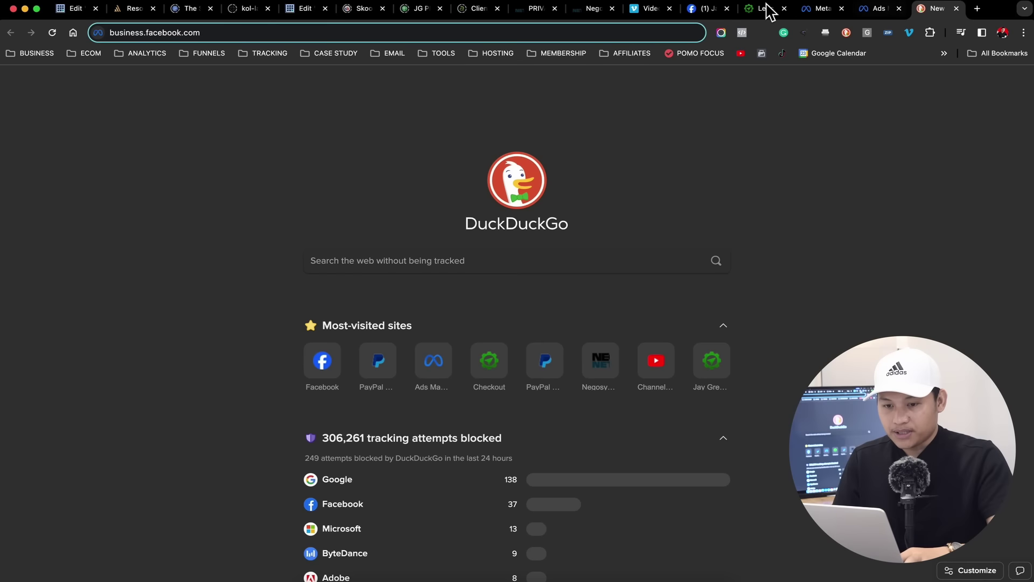
type("f")
key("super+a")
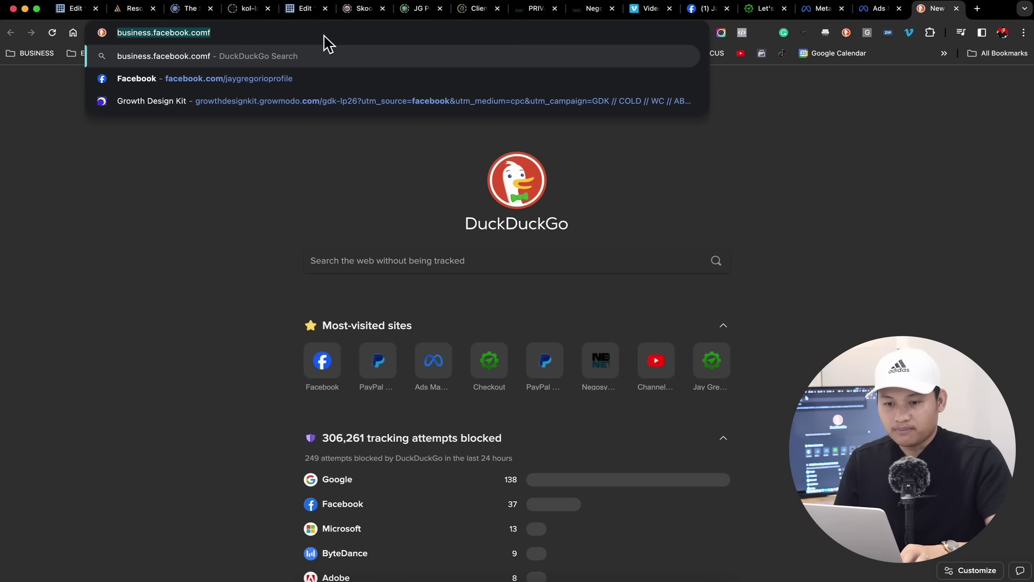
type("facebook.com")
key("Return")
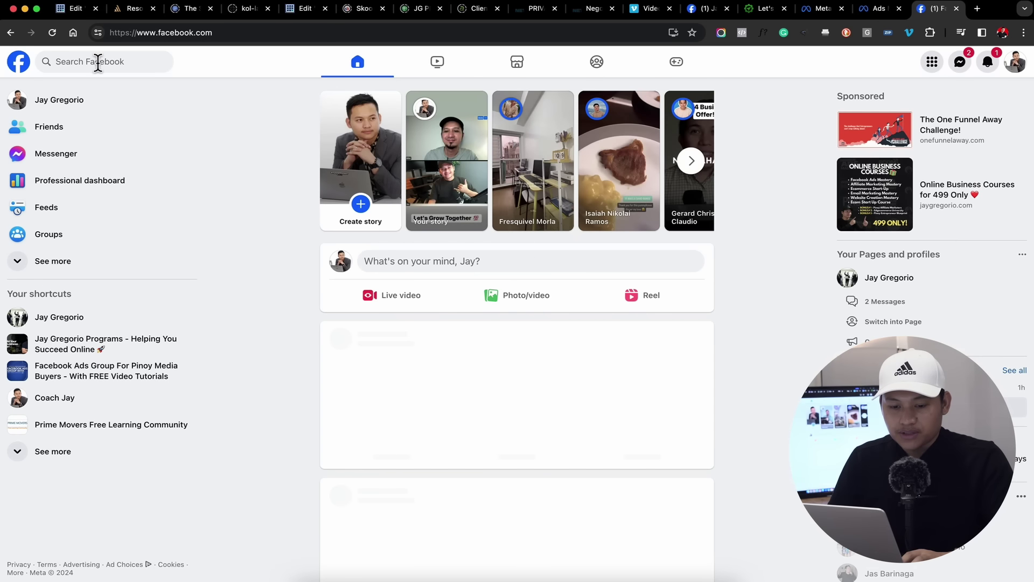
Step: Open the coaching Page from the Facebook shortcuts and find its latest testimonial post
left_click(51, 399)
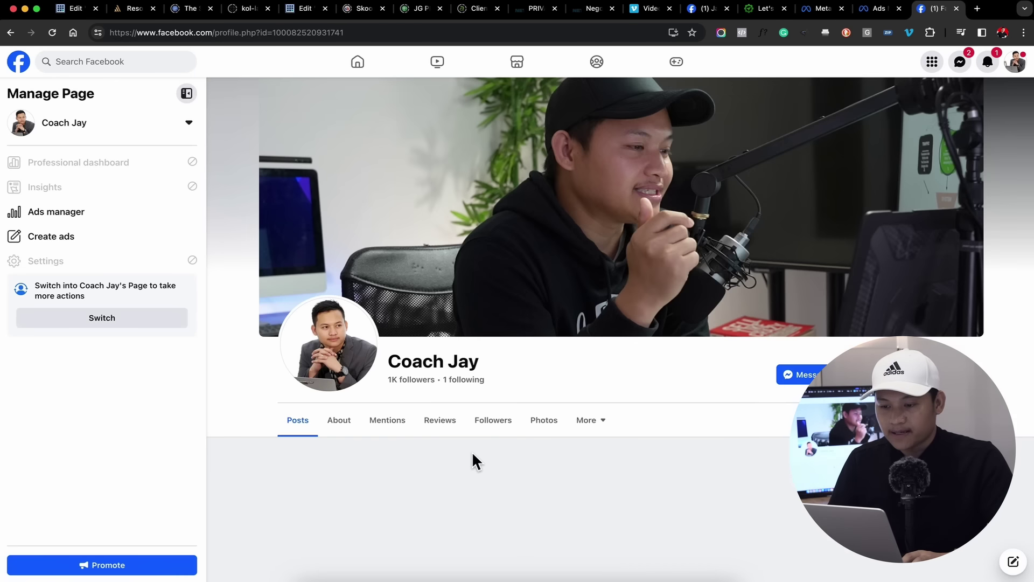
scroll(472, 451, "down", 6)
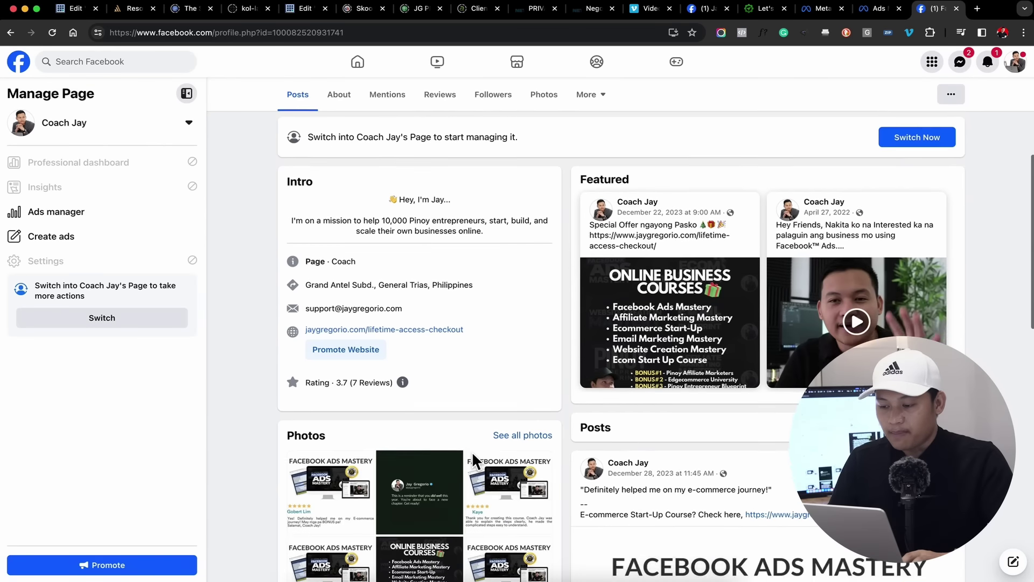
scroll(472, 450, "down", 3)
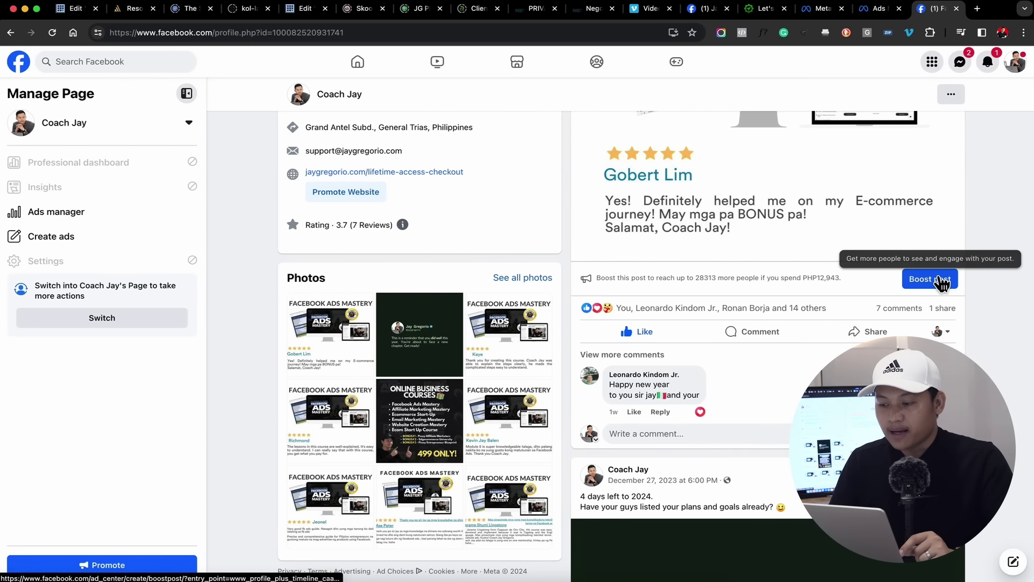
Step: Start boosting the testimonial post, decline the Ads Manager offer, and review the boost settings
left_click(941, 280)
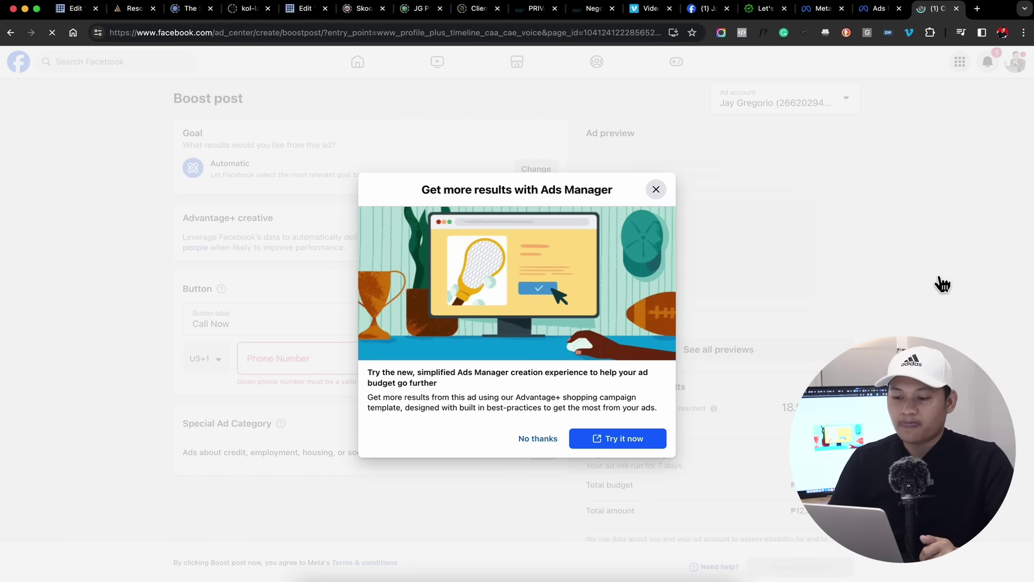
left_click(530, 439)
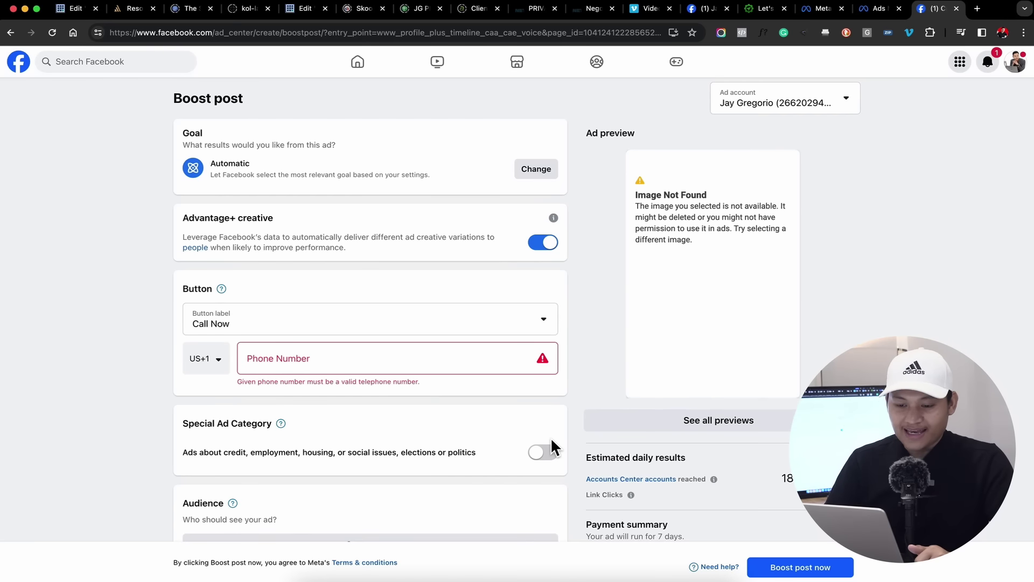
scroll(551, 440, "down", 10)
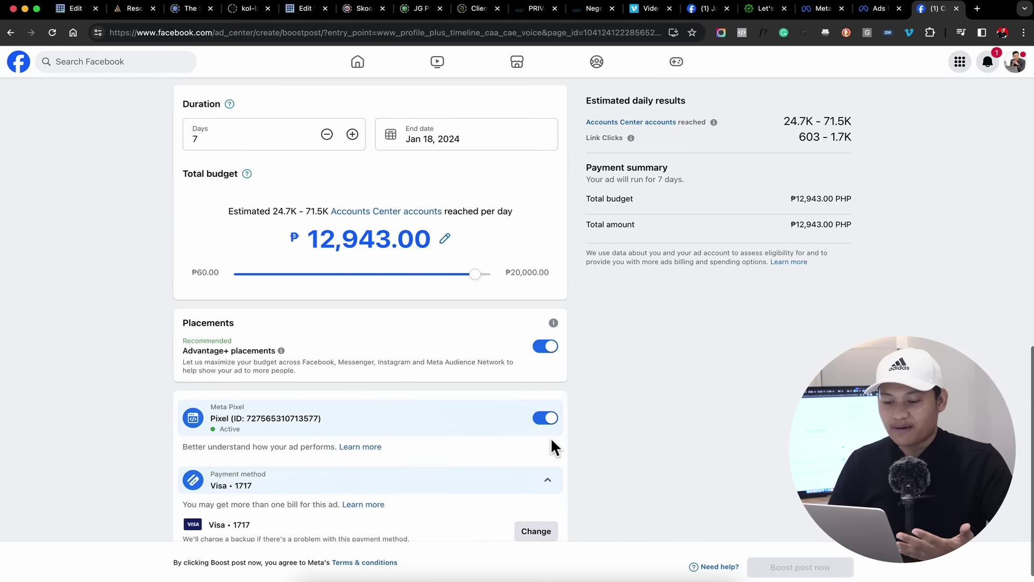
scroll(550, 438, "up", 10)
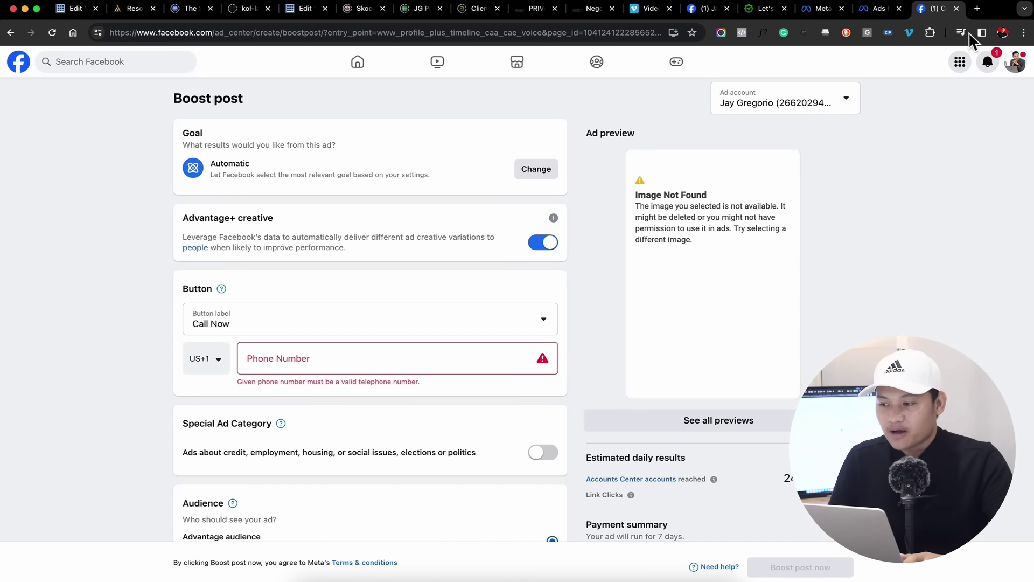
Step: Search the web for "meta business suite" in a new tab and open the business.facebook.com result
left_click(977, 8)
type("meta")
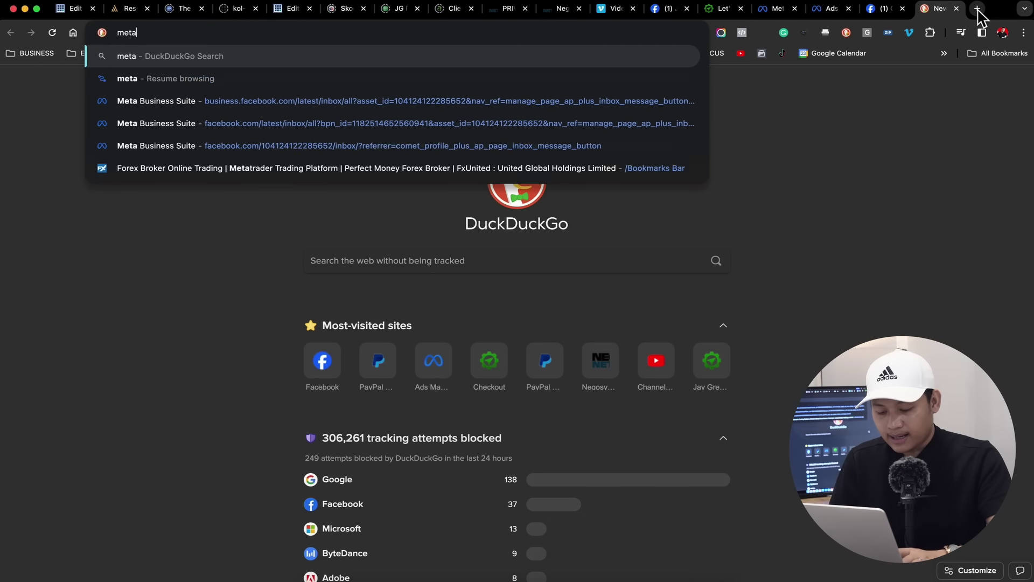
type(" business suite")
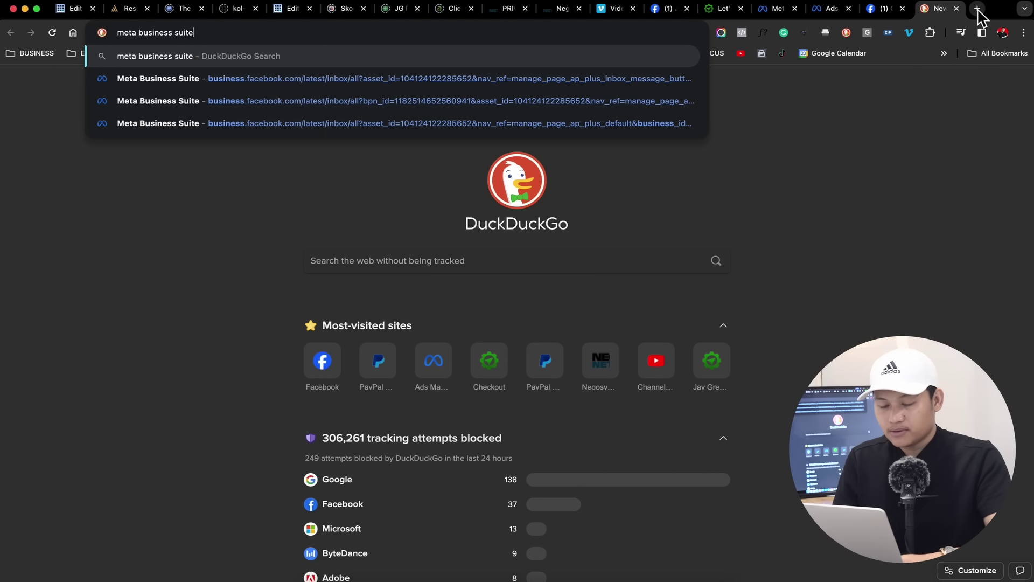
key("Return")
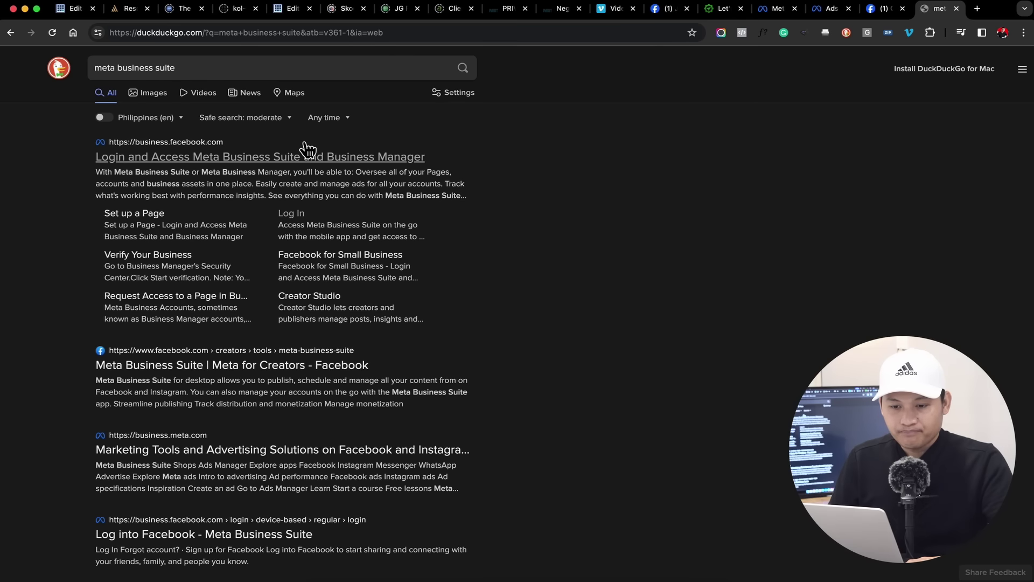
left_click(283, 170)
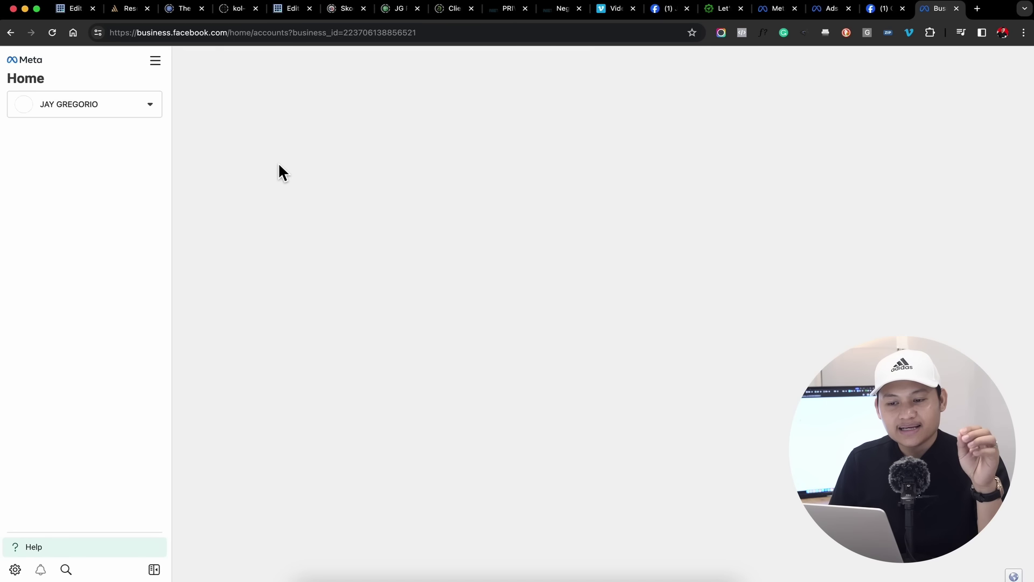
Step: Switch from the business account home to Meta Business Suite and review its home overview and tools
left_click(155, 61)
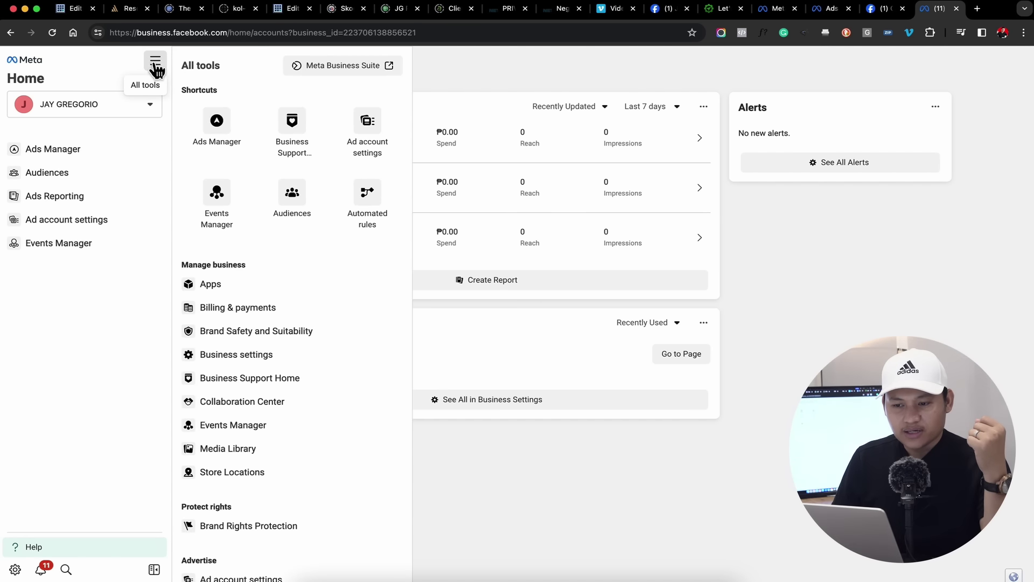
left_click(327, 67)
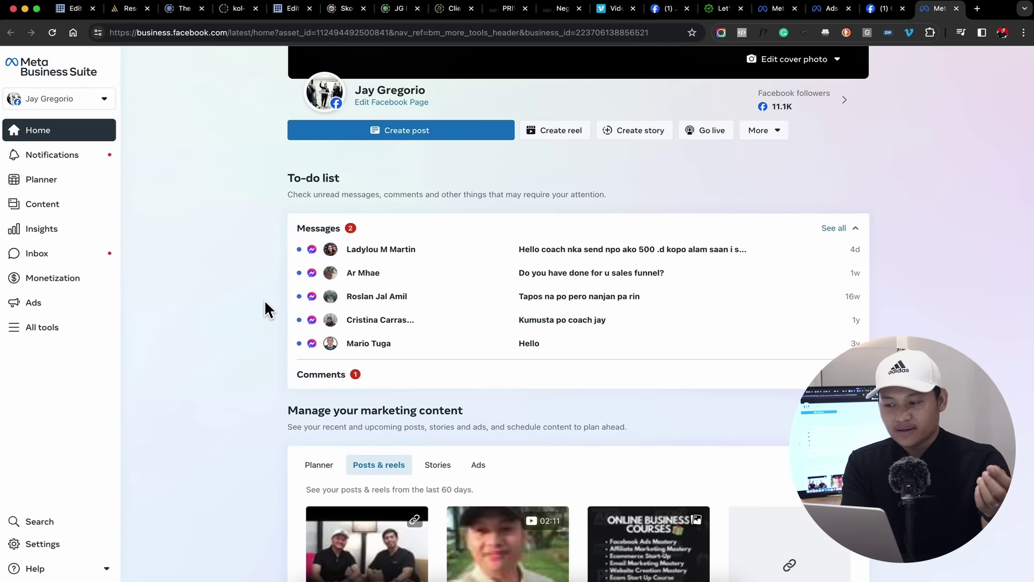
scroll(233, 251, "down", 2)
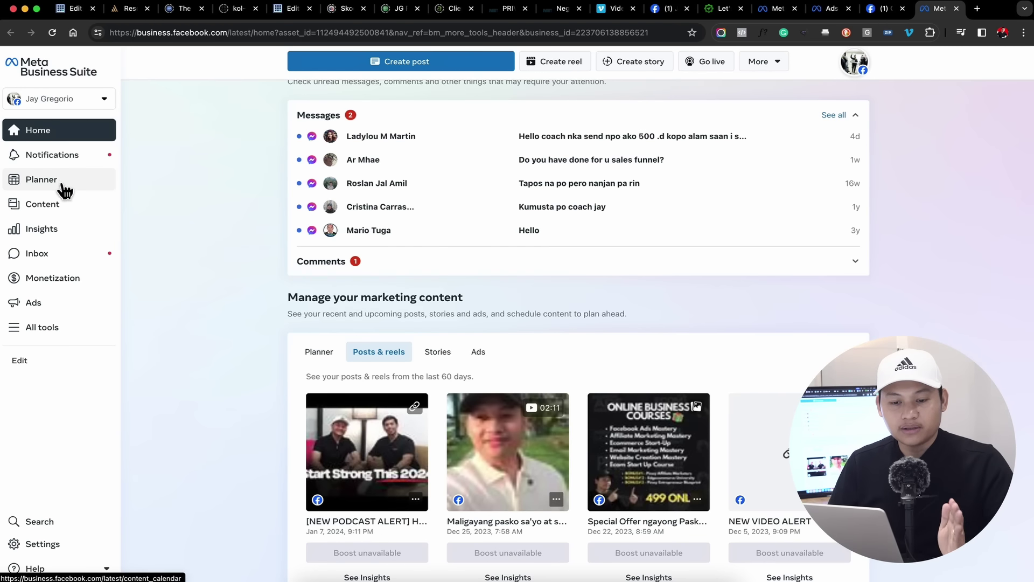
left_click(52, 315)
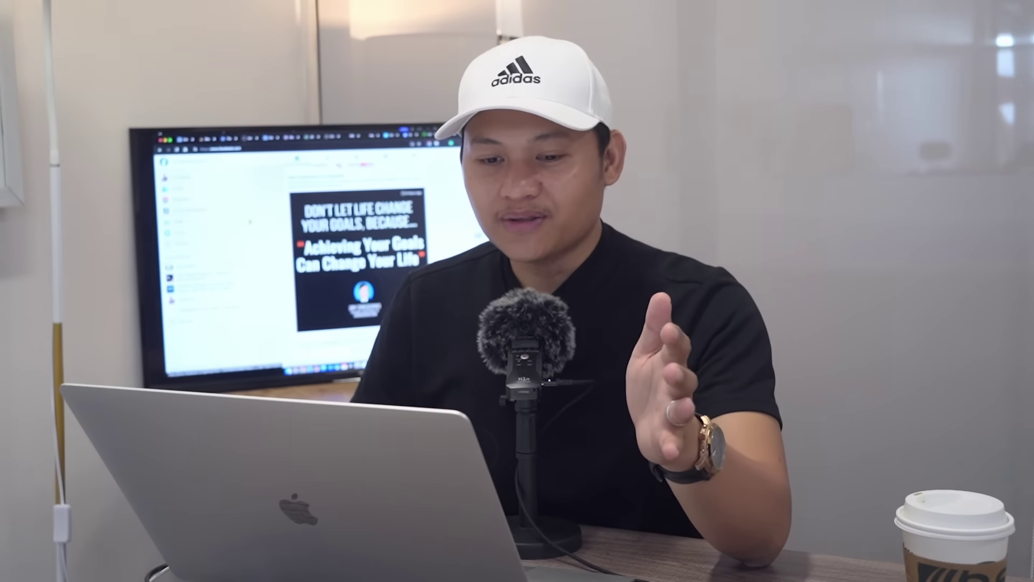
Step: Find the Starbucks Strategy + Unboxing video post on the Facebook profile and start boosting it
left_click(193, 178)
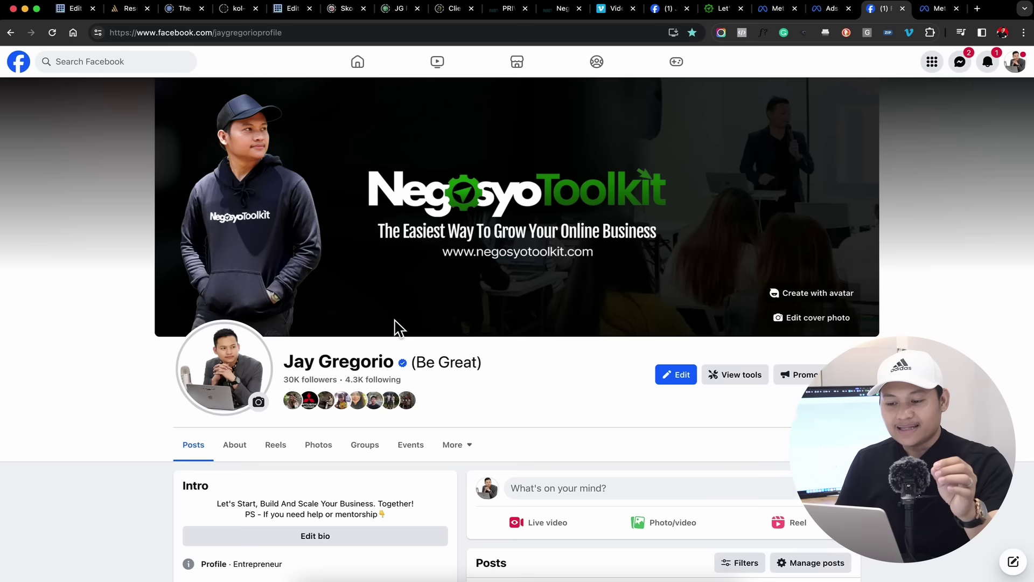
scroll(395, 319, "down", 10)
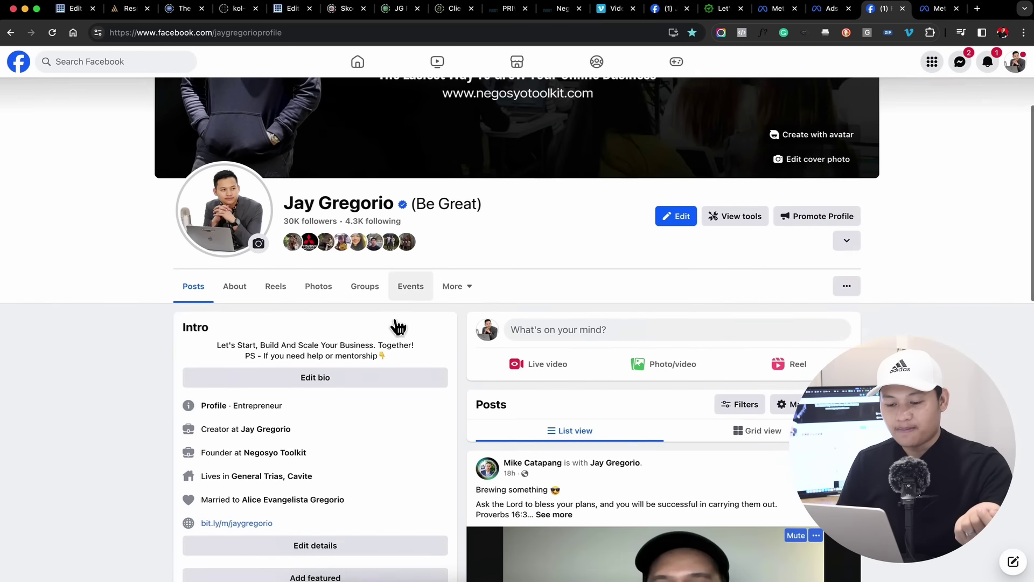
scroll(395, 322, "down", 10)
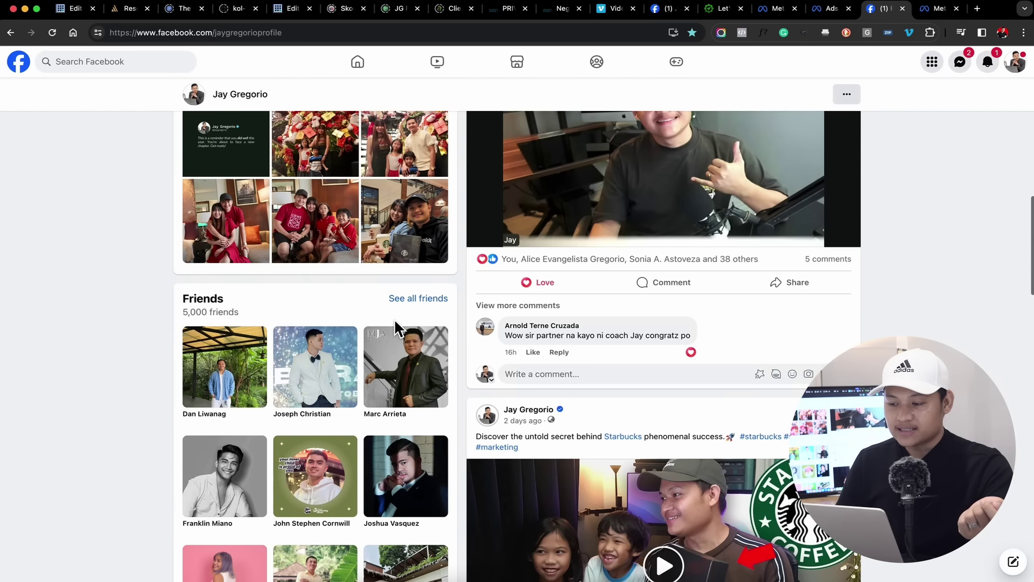
scroll(395, 321, "up", 1)
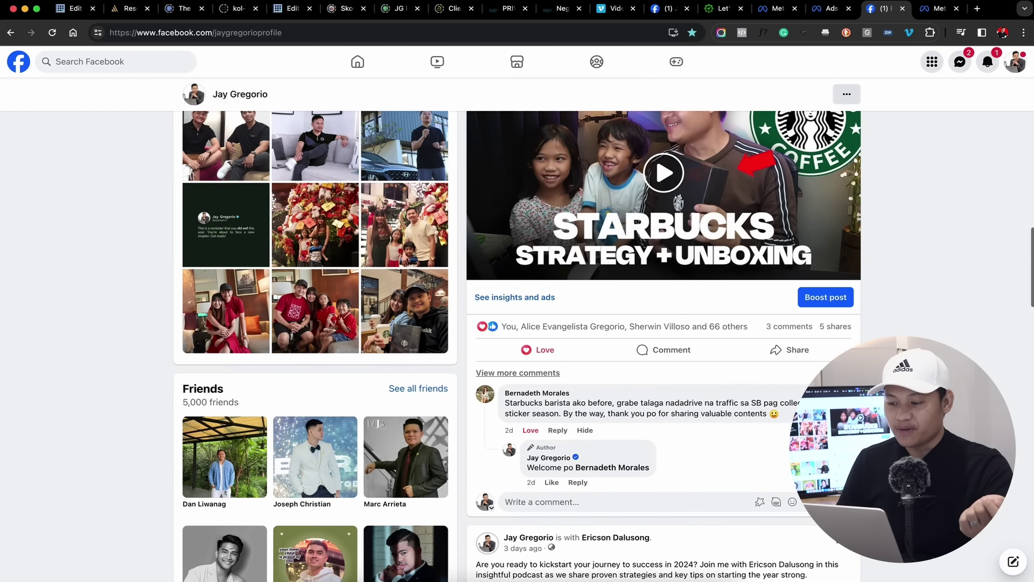
left_click(825, 298)
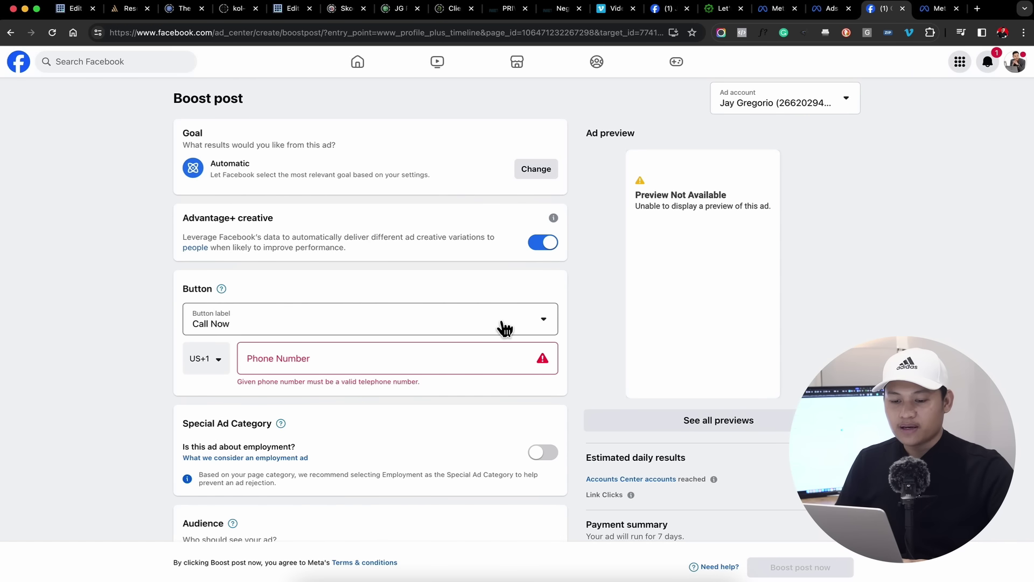
Step: Set the boosted post's button label to No button and review the remaining boost settings, including audience and duration
left_click(412, 328)
left_click(295, 358)
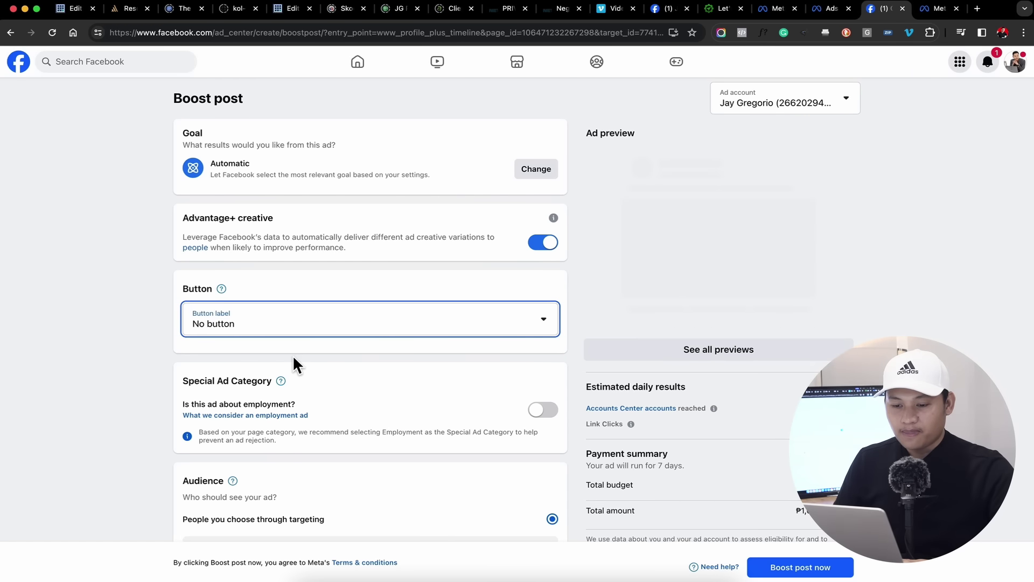
scroll(295, 360, "down", 5)
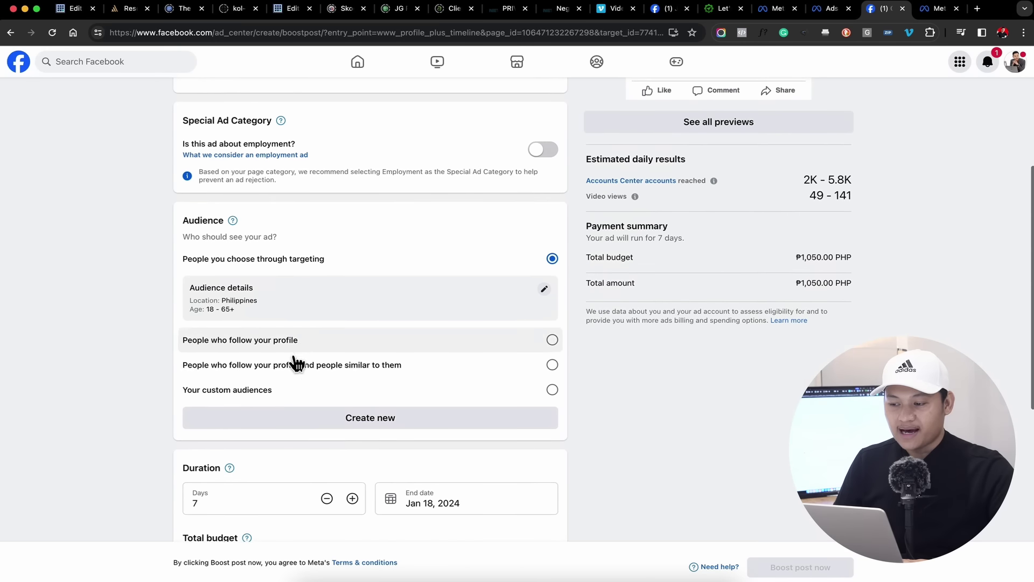
scroll(295, 362, "up", 5)
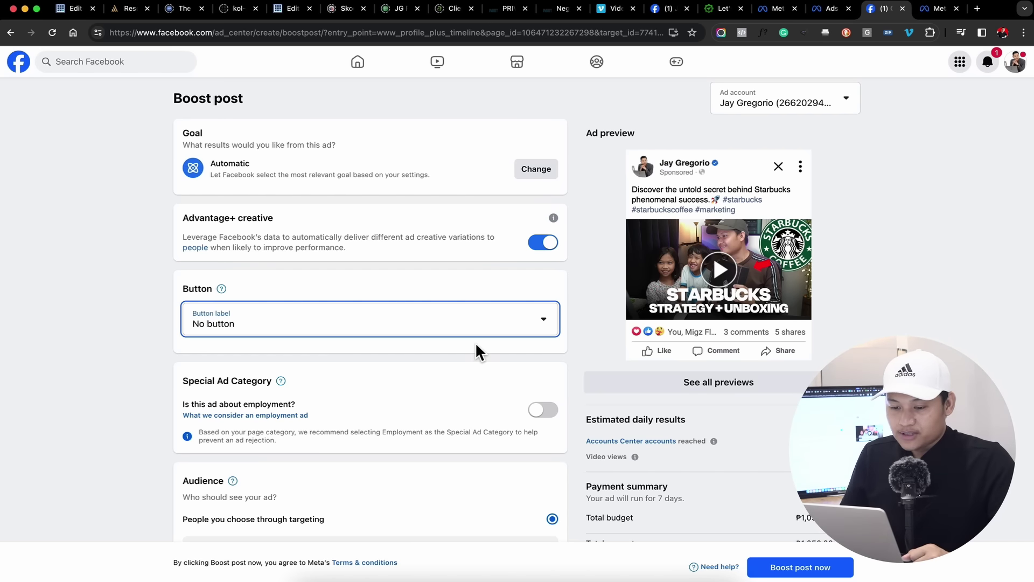
scroll(478, 350, "down", 10)
scroll(476, 348, "up", 15)
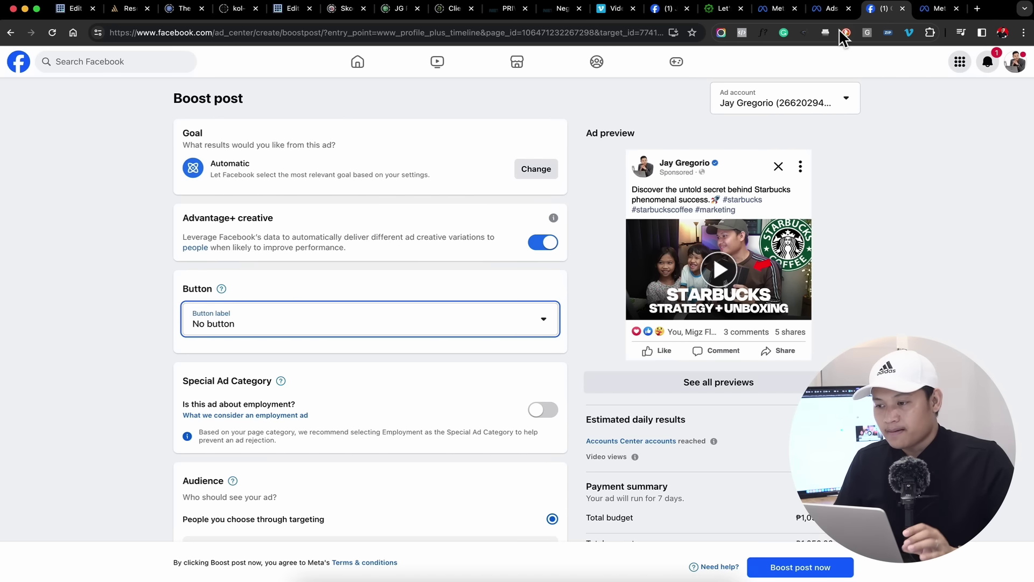
Step: Leave the unsaved boost post page for facebook.com/adsmanager and close the extra Meta Business Suite tab
left_click(484, 36)
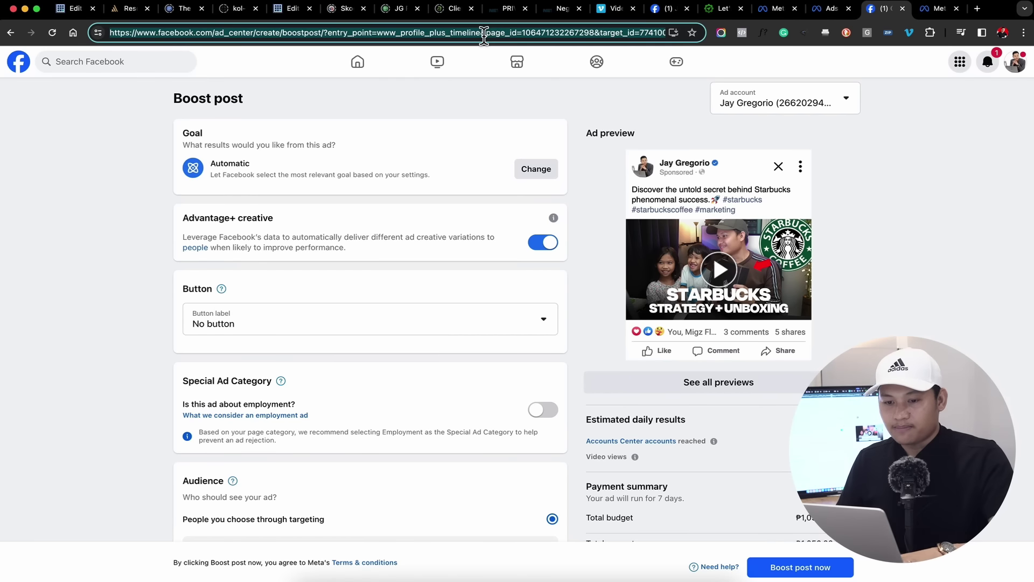
type("fa")
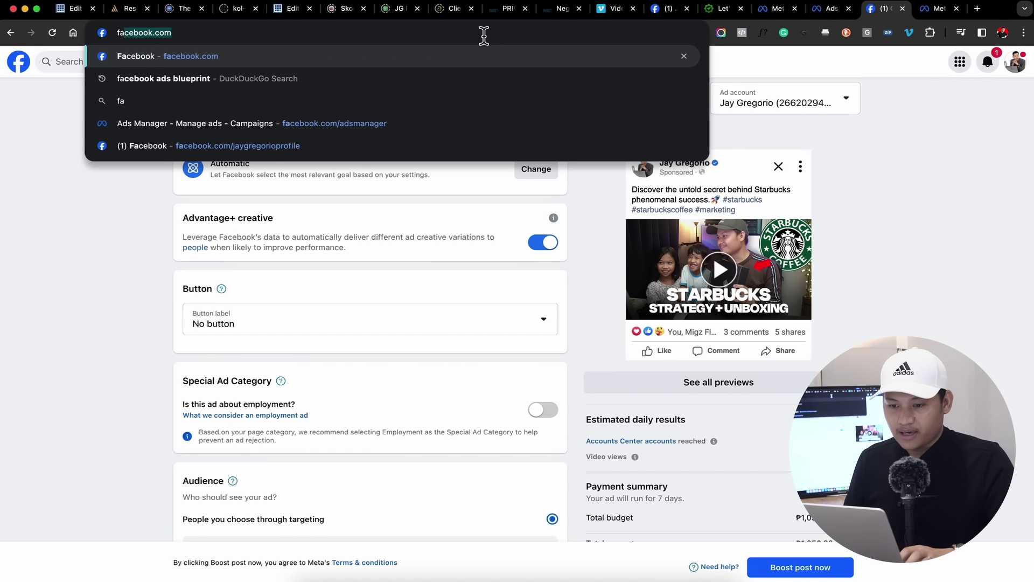
key("Down")
key("Down")
key("Down")
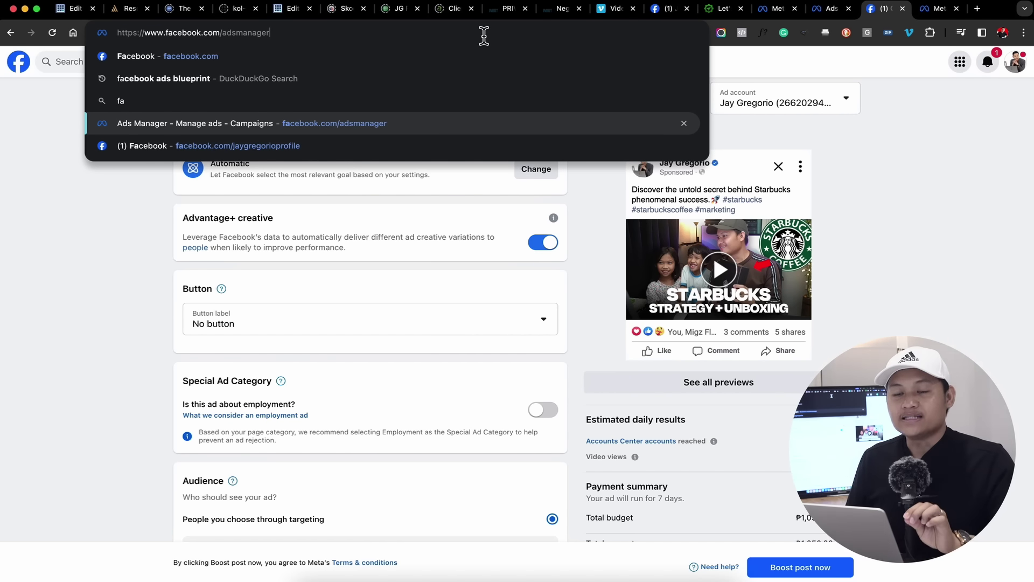
key("Return")
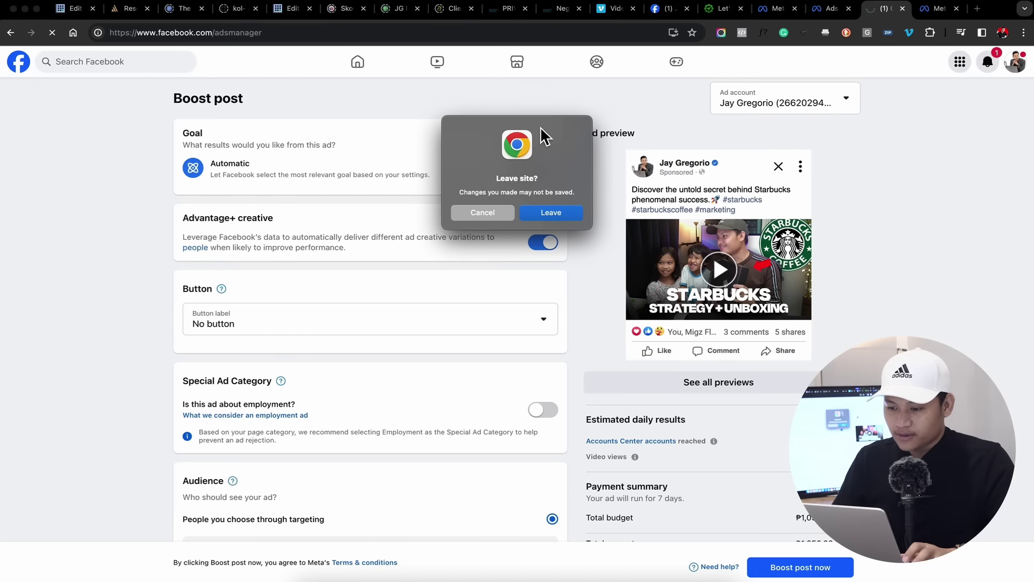
left_click(564, 214)
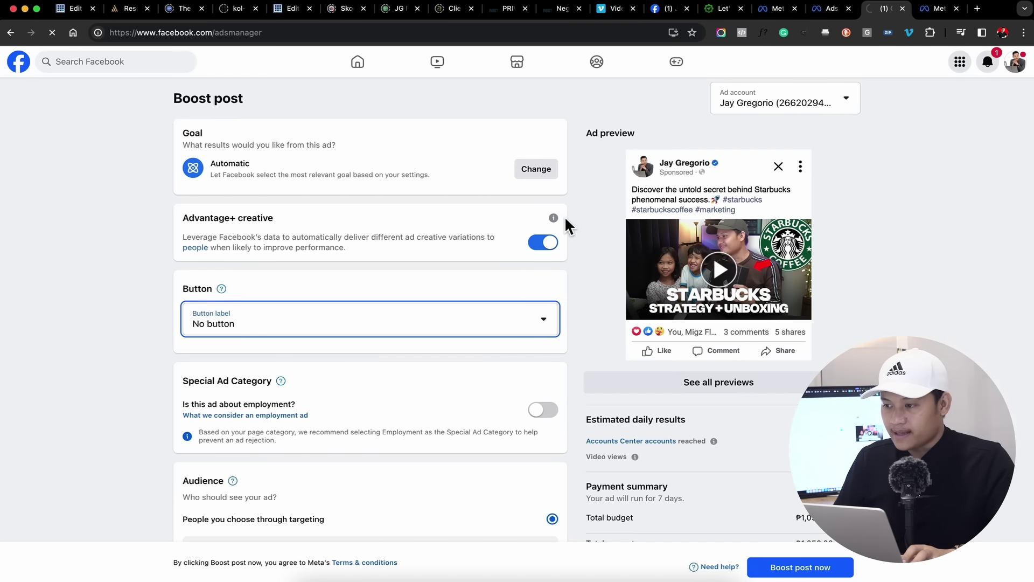
left_click(956, 8)
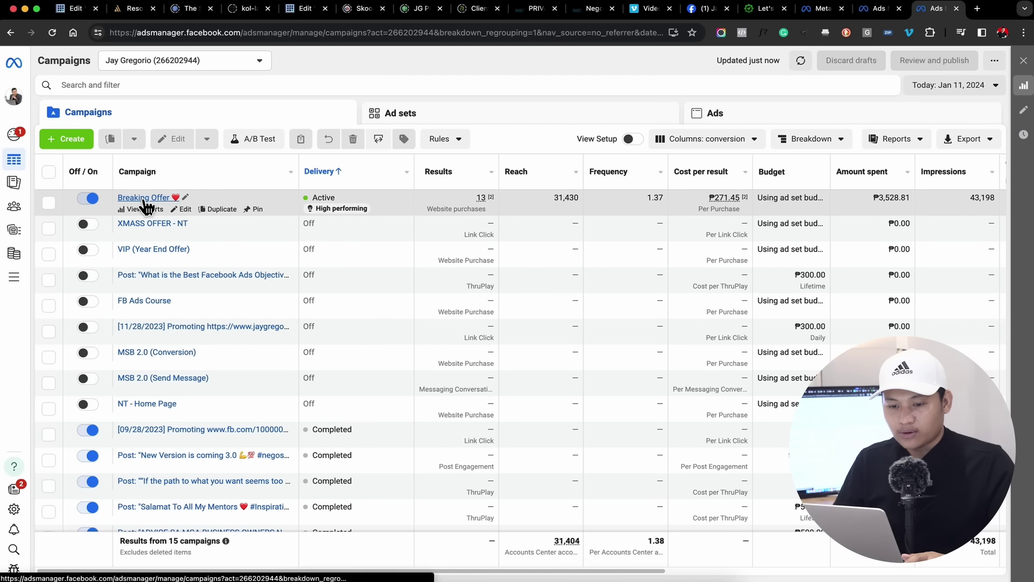
Step: Start creating a new campaign and review the available campaign objectives, from Awareness to Sales
left_click(69, 139)
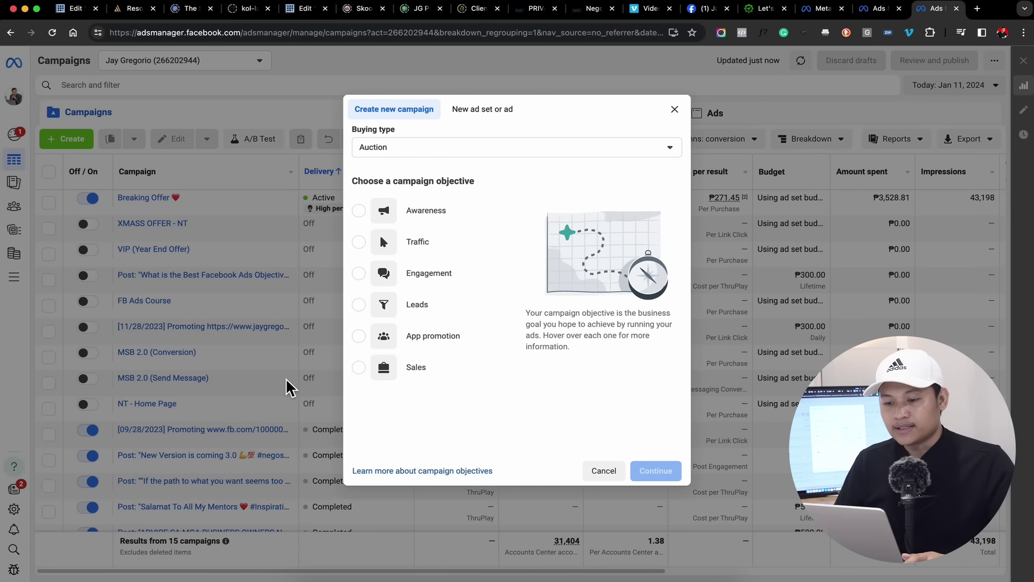
mouse_move(504, 235)
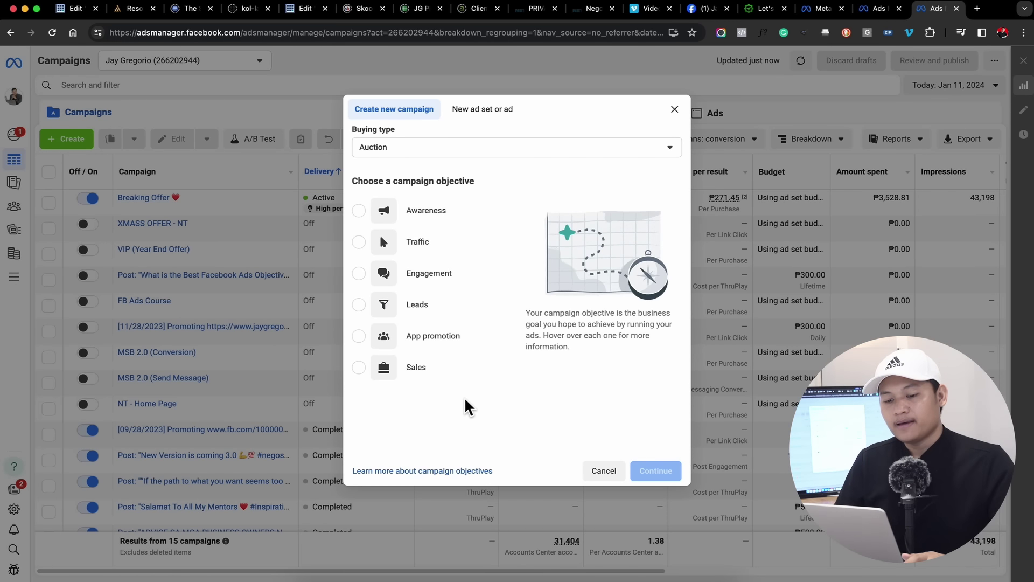
mouse_move(466, 215)
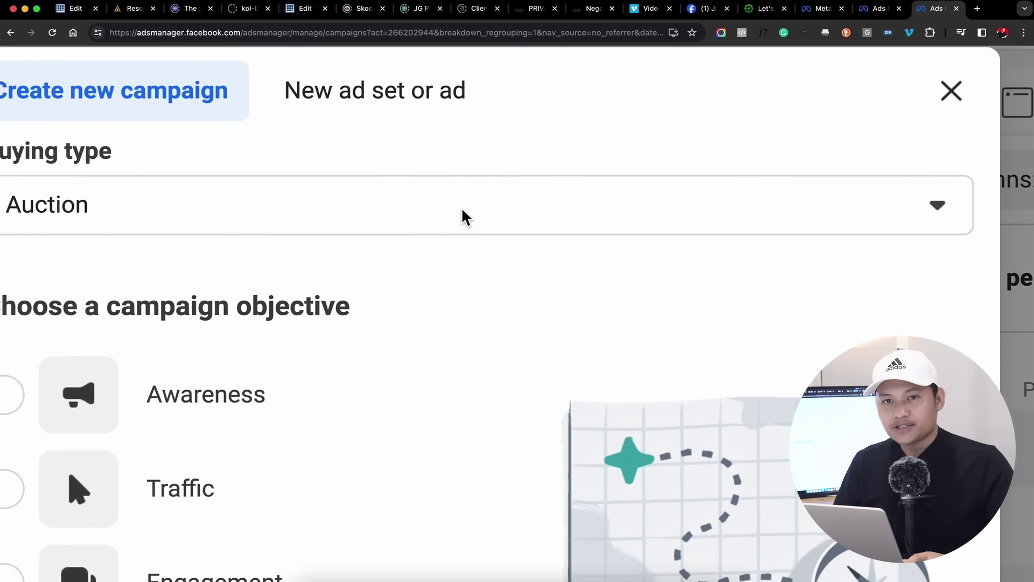
scroll(461, 206, "up", 1)
scroll(461, 207, "down", 4)
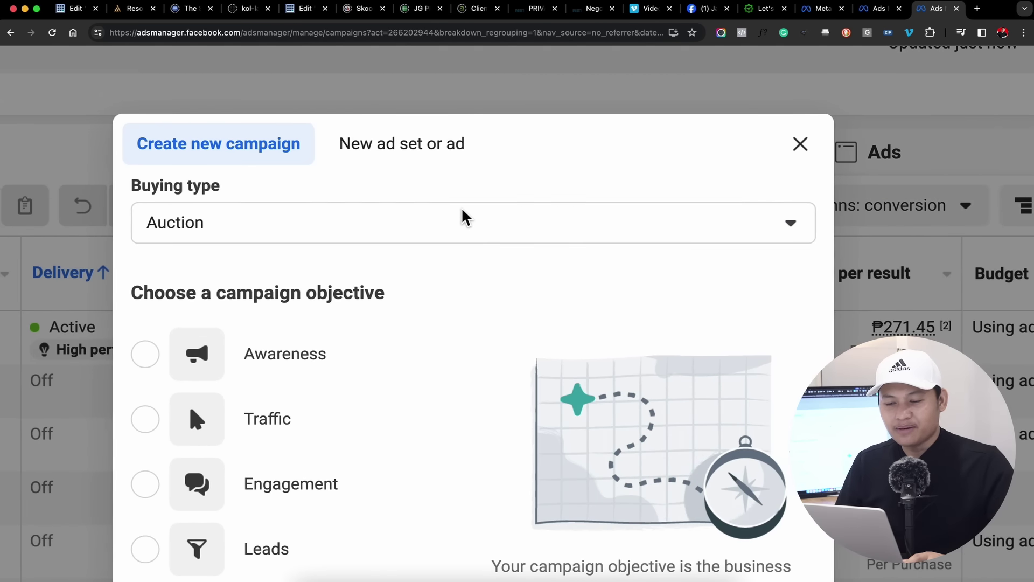
scroll(461, 207, "down", 3)
scroll(461, 206, "down", 1)
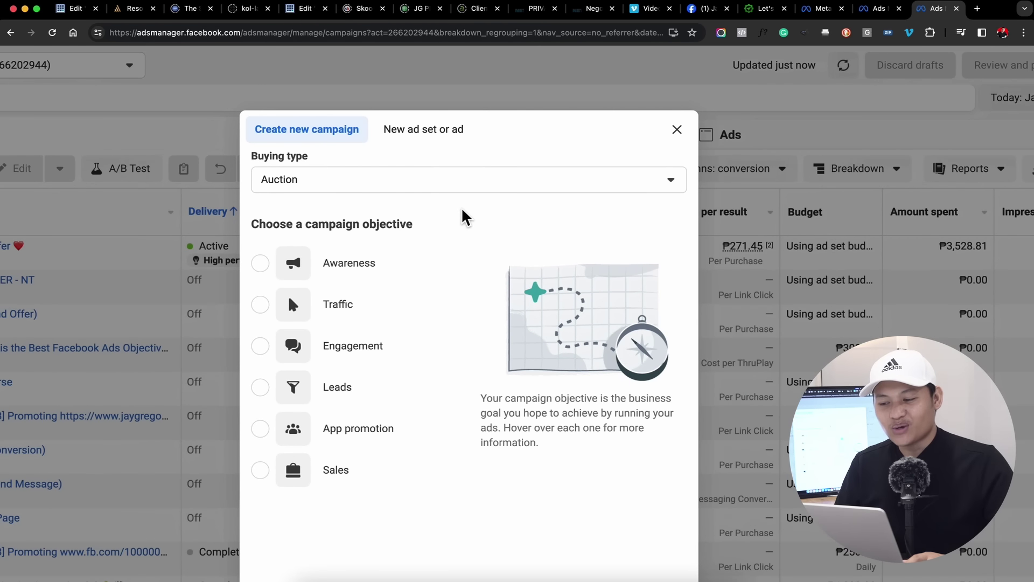
scroll(461, 206, "down", 1)
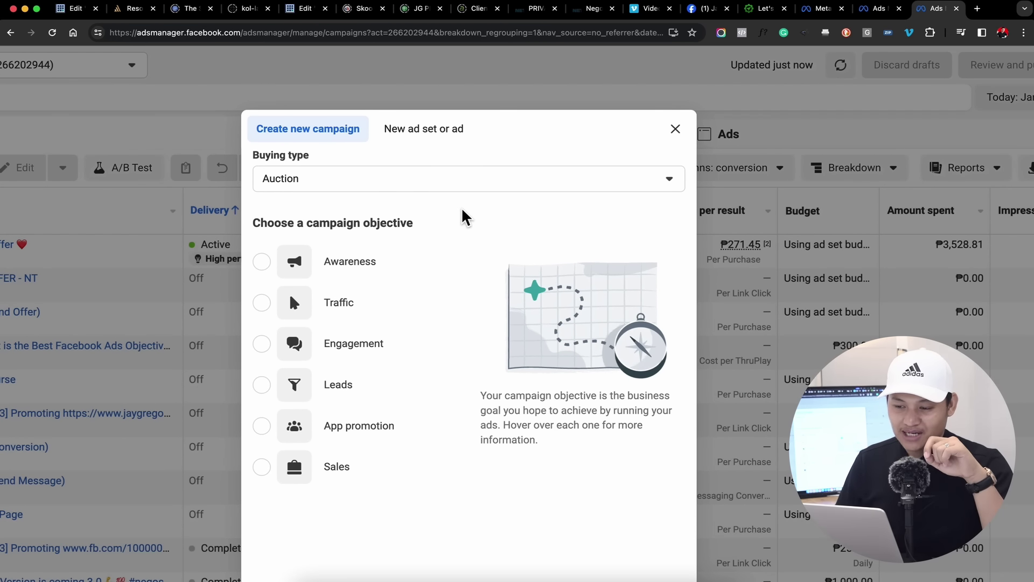
scroll(462, 211, "down", 2)
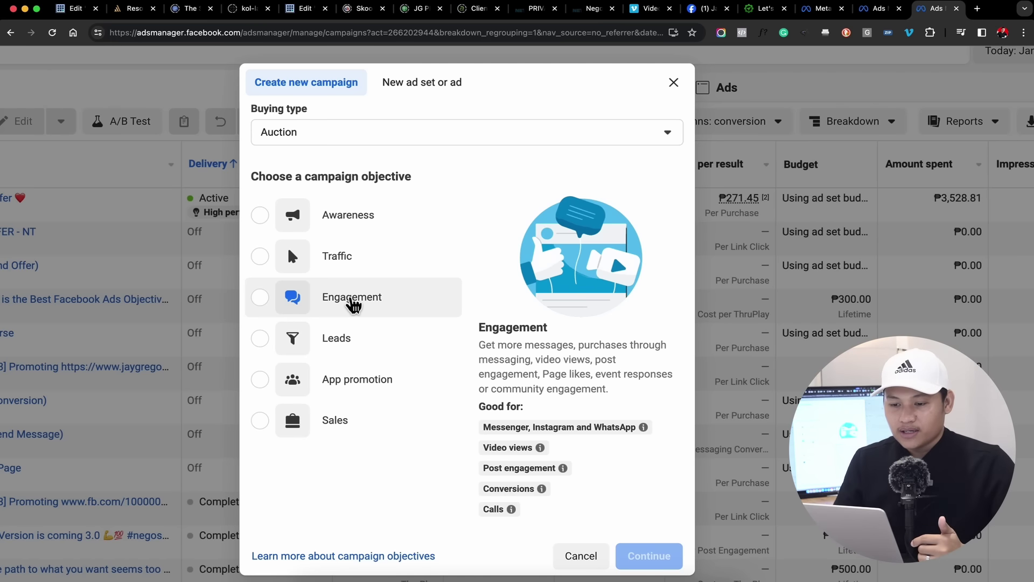
scroll(353, 302, "left", 1)
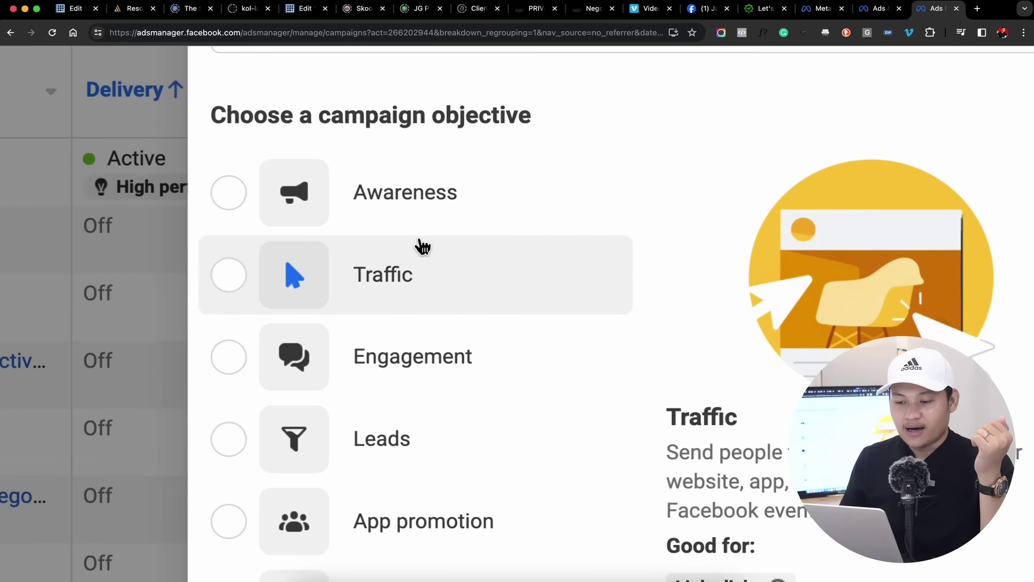
scroll(418, 388, "down", 3)
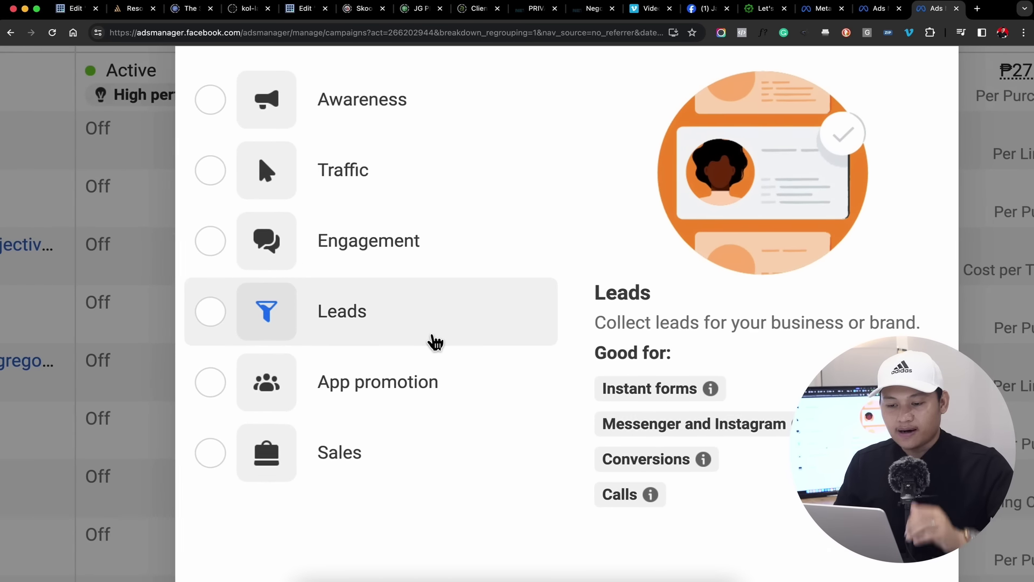
Step: Choose the Sales campaign objective, keep the buying type on Auction, and continue to the campaign setup
left_click(397, 434)
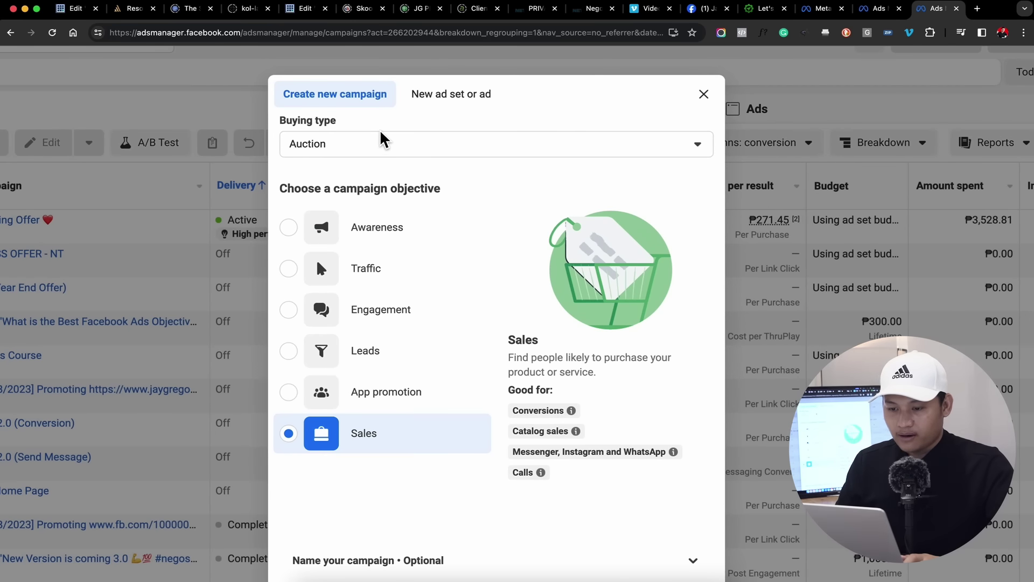
left_click(379, 144)
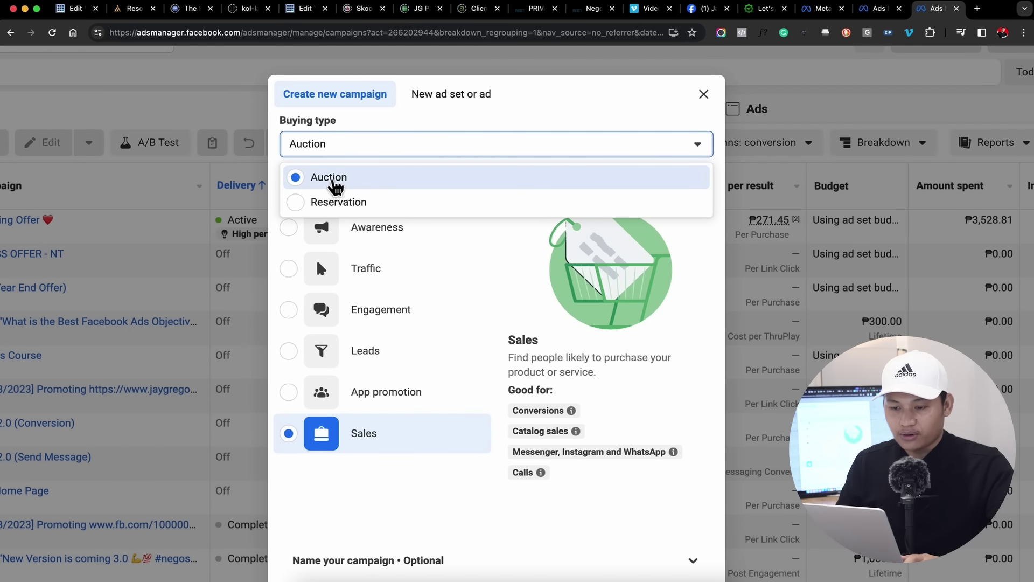
left_click(408, 132)
scroll(406, 303, "down", 3)
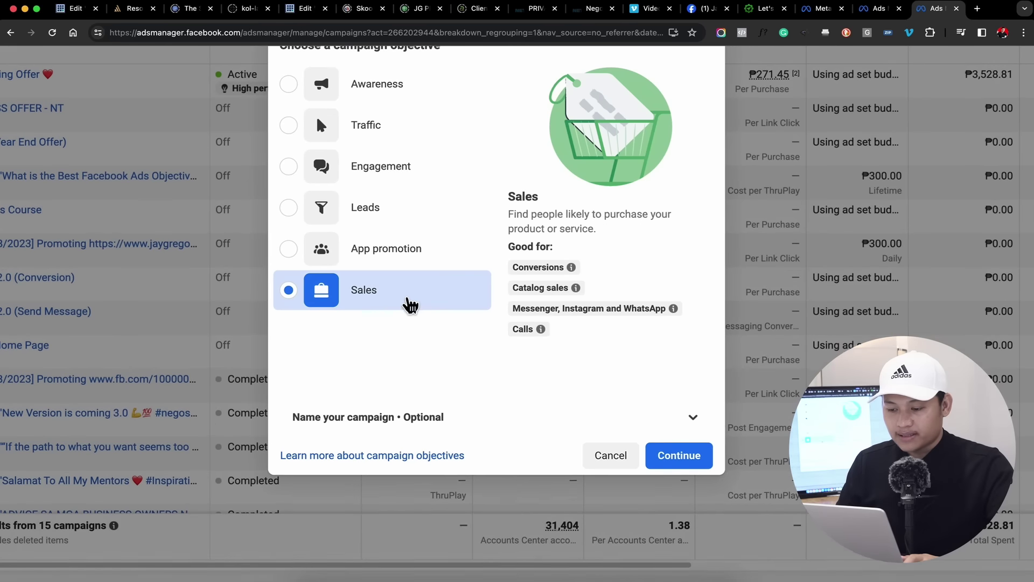
left_click(664, 462)
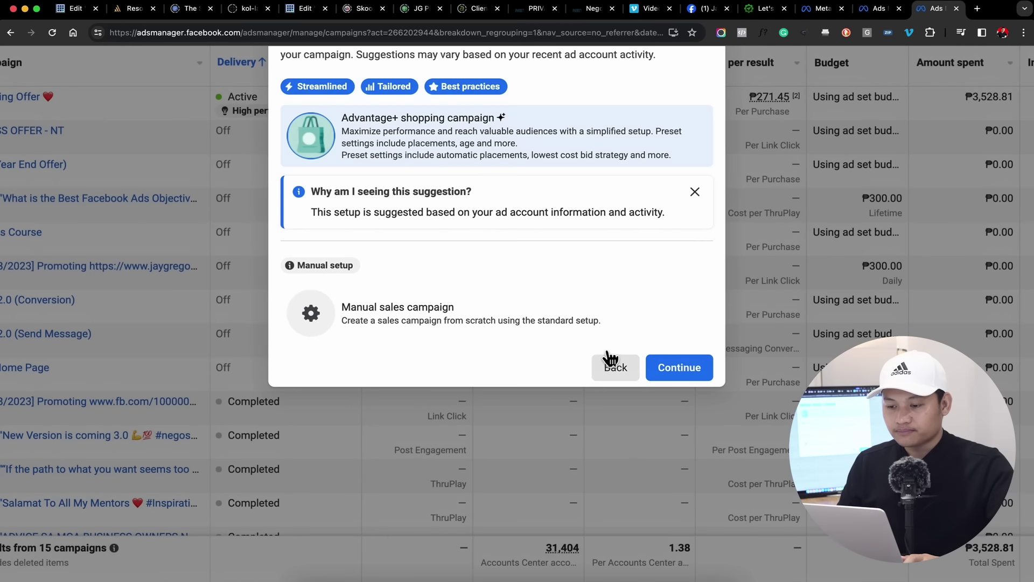
Step: Compare the tailored and manual setups, dismissing the suggestion note, and continue with the Advantage+ shopping campaign
scroll(610, 358, "up", 3)
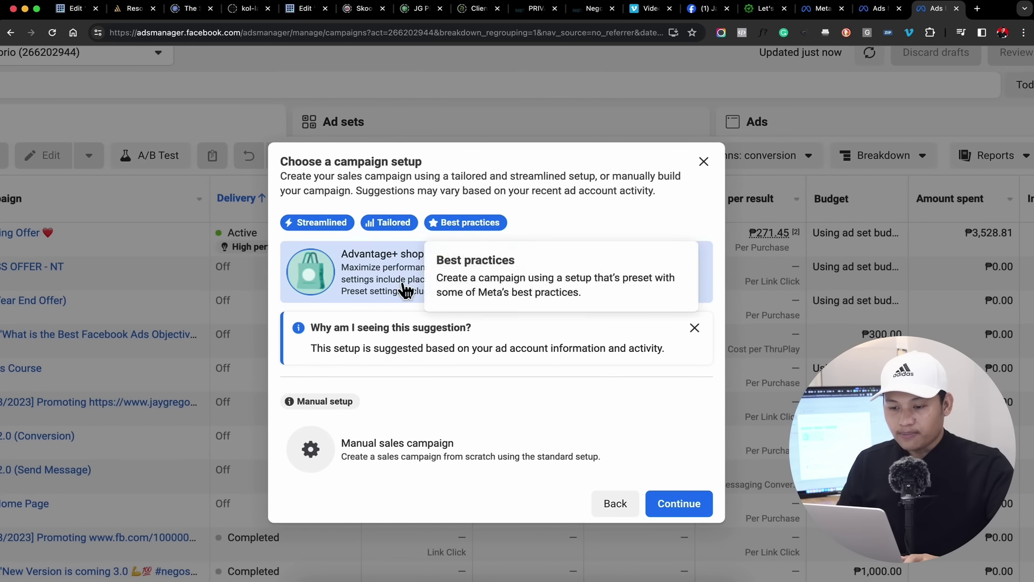
scroll(410, 288, "right", 2)
scroll(412, 285, "up", 5)
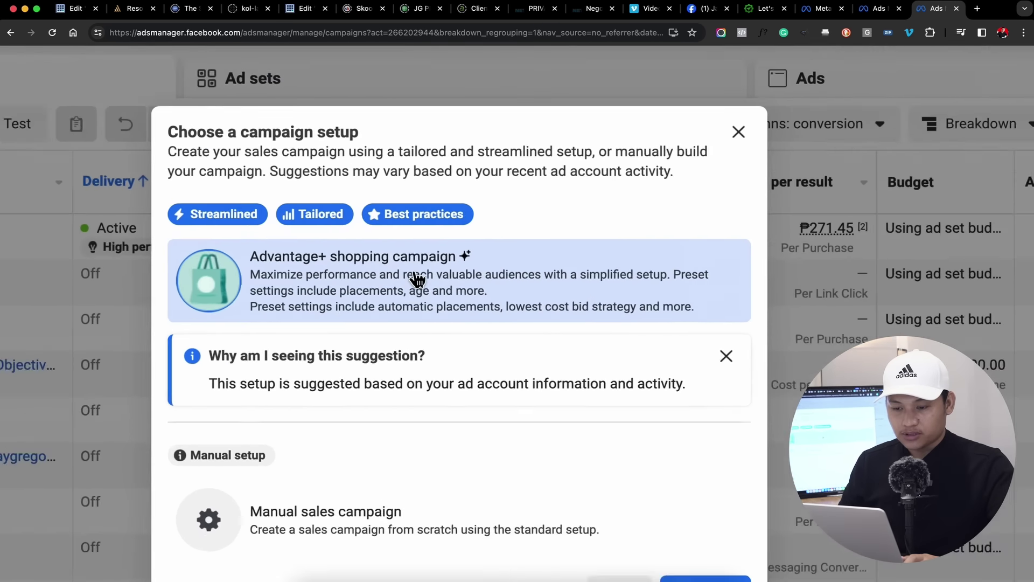
scroll(417, 279, "down", 5)
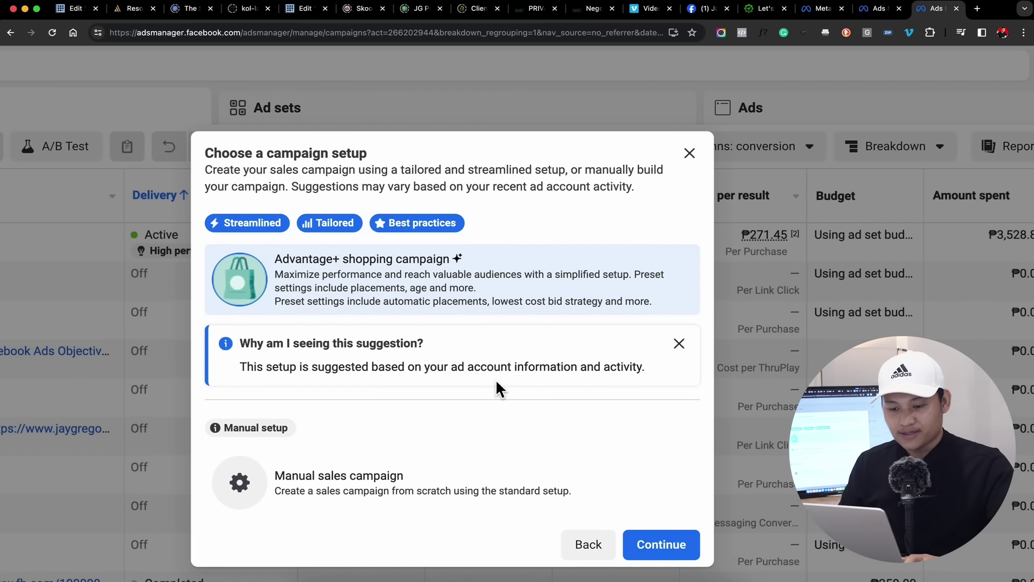
left_click(673, 353)
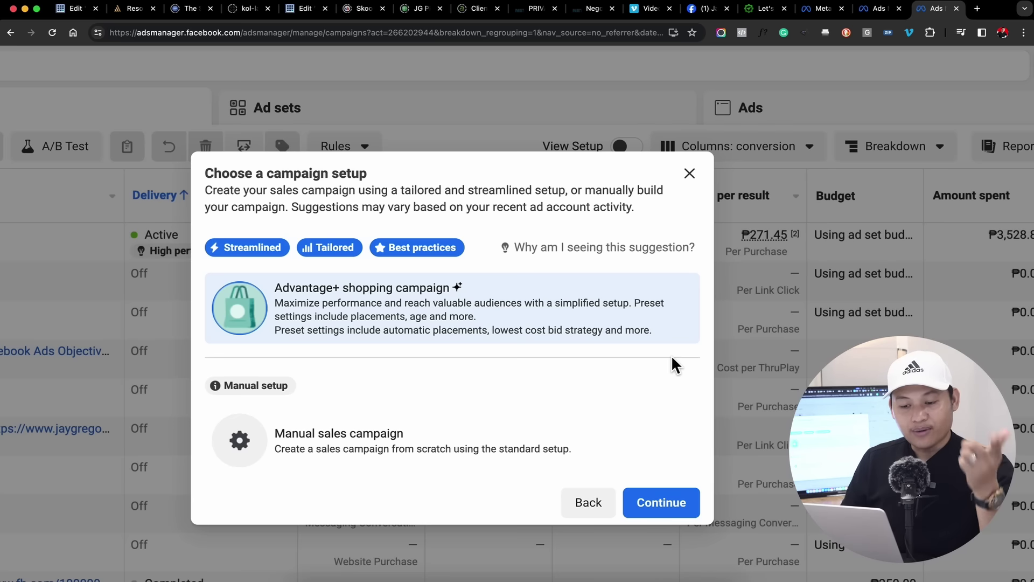
mouse_move(239, 392)
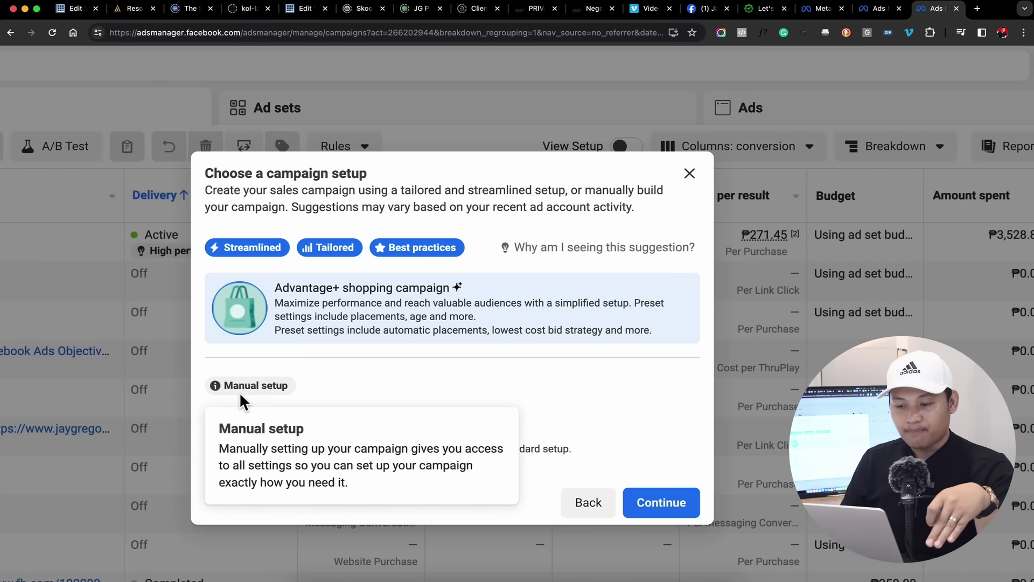
mouse_move(334, 249)
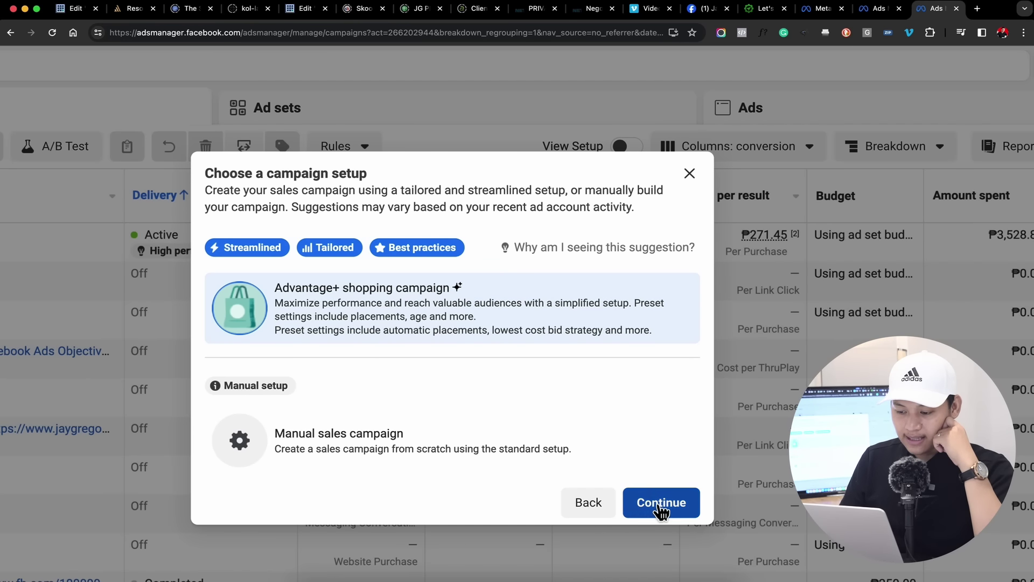
left_click(658, 504)
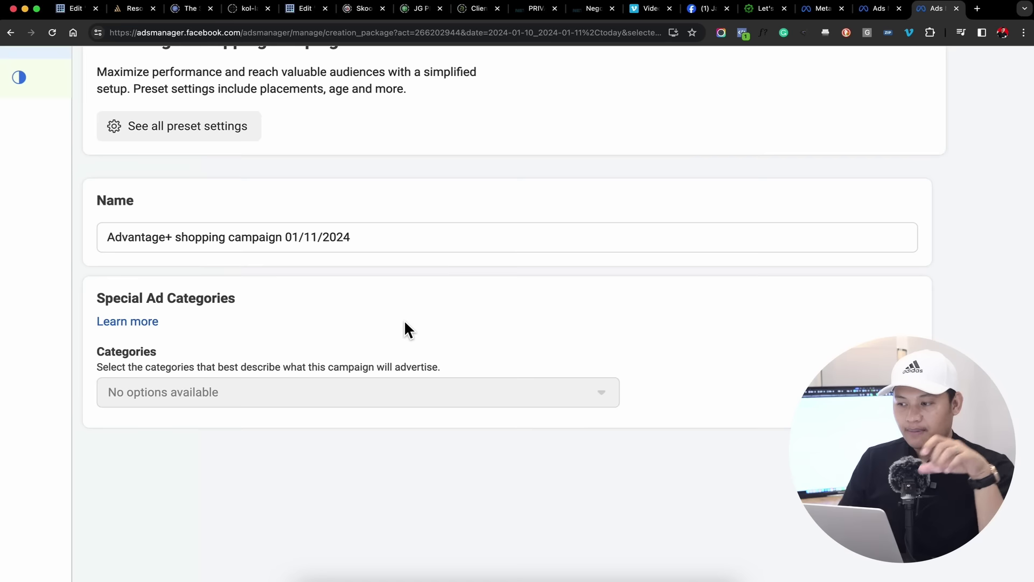
Step: Review the campaign-level settings, including the special ad categories, conversion options and audience location
left_click(405, 323)
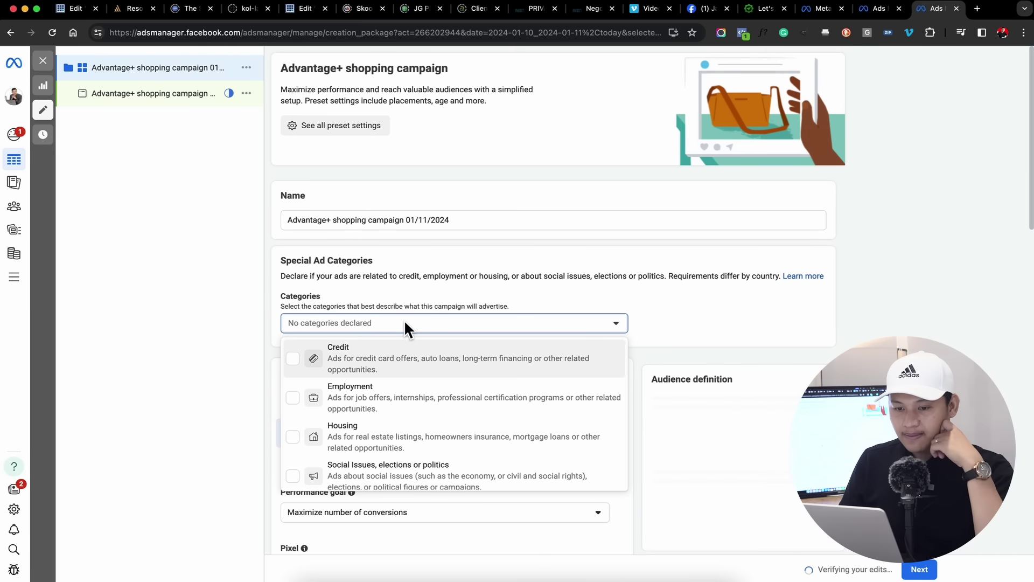
left_click(523, 170)
scroll(471, 173, "down", 5)
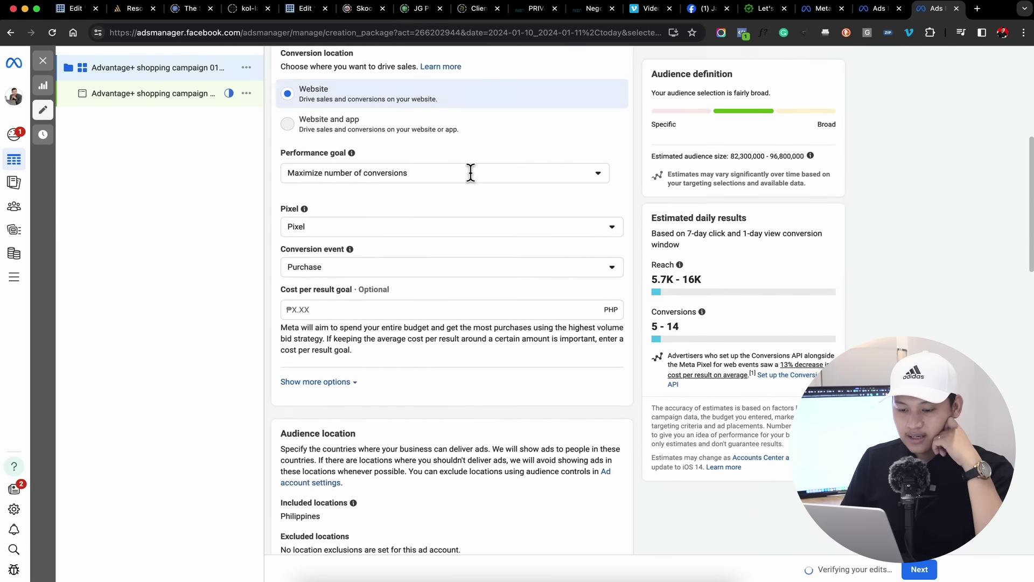
scroll(471, 173, "up", 15)
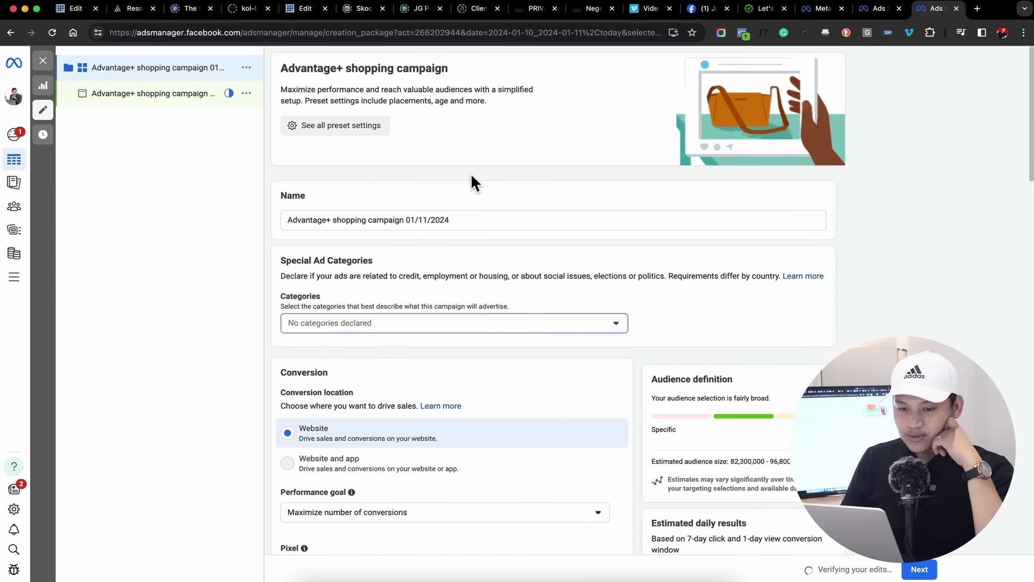
Step: Open the ad level of the Advantage+ shopping campaign and examine its identity, ad setup, format and creative settings
left_click(183, 97)
scroll(306, 383, "down", 9)
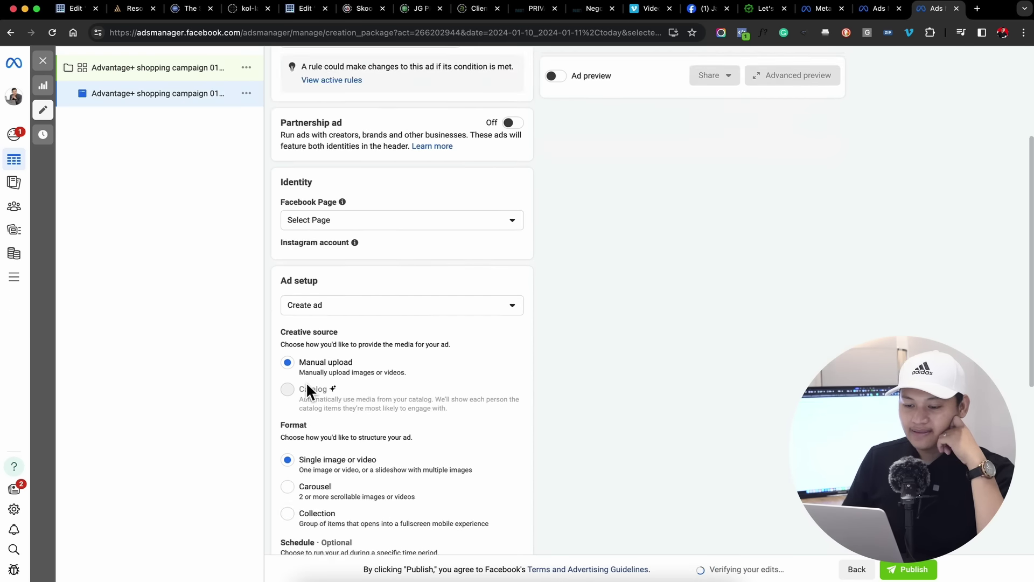
scroll(306, 381, "up", 9)
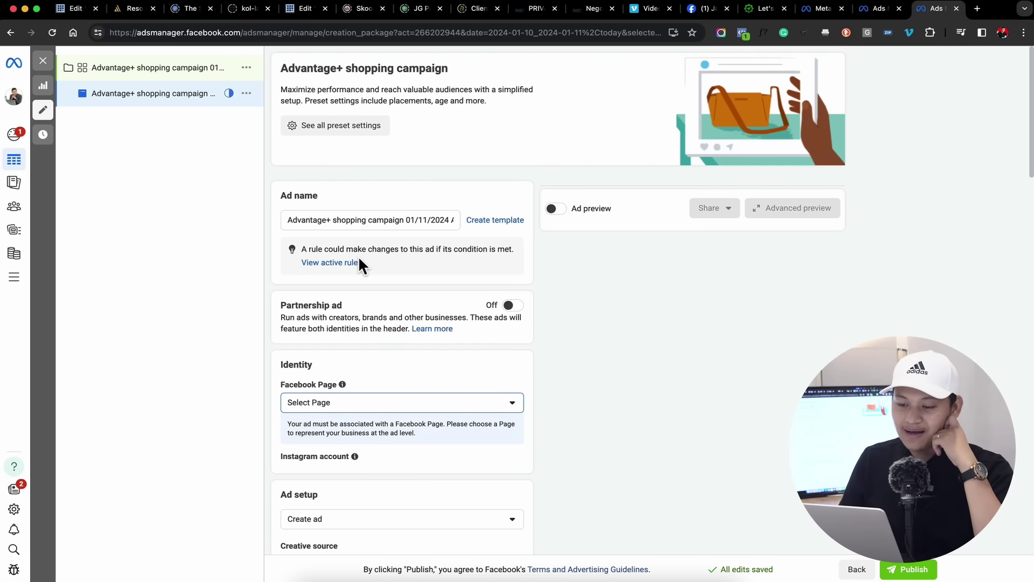
scroll(358, 256, "down", 7)
scroll(360, 265, "down", 2)
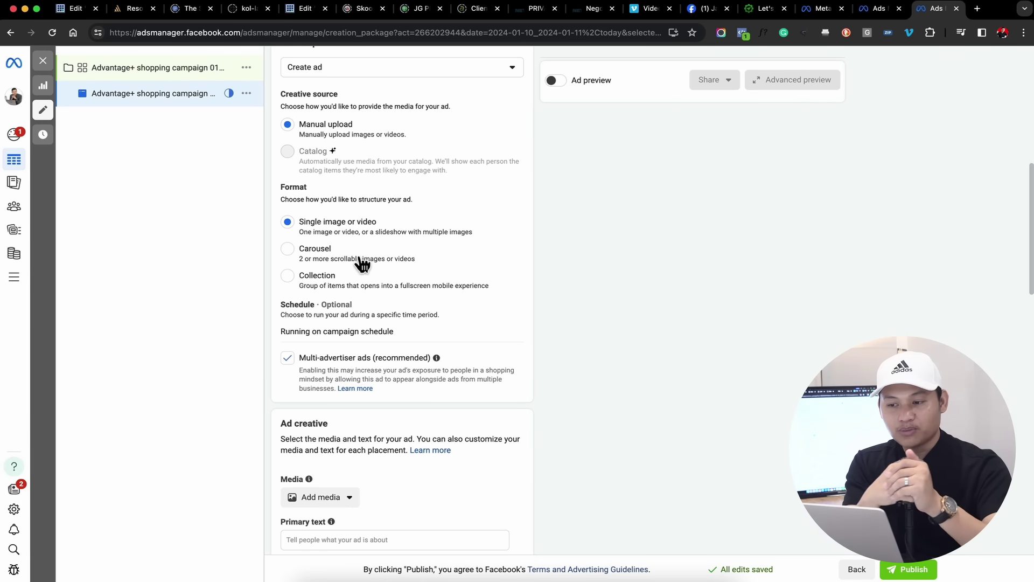
scroll(357, 264, "up", 8)
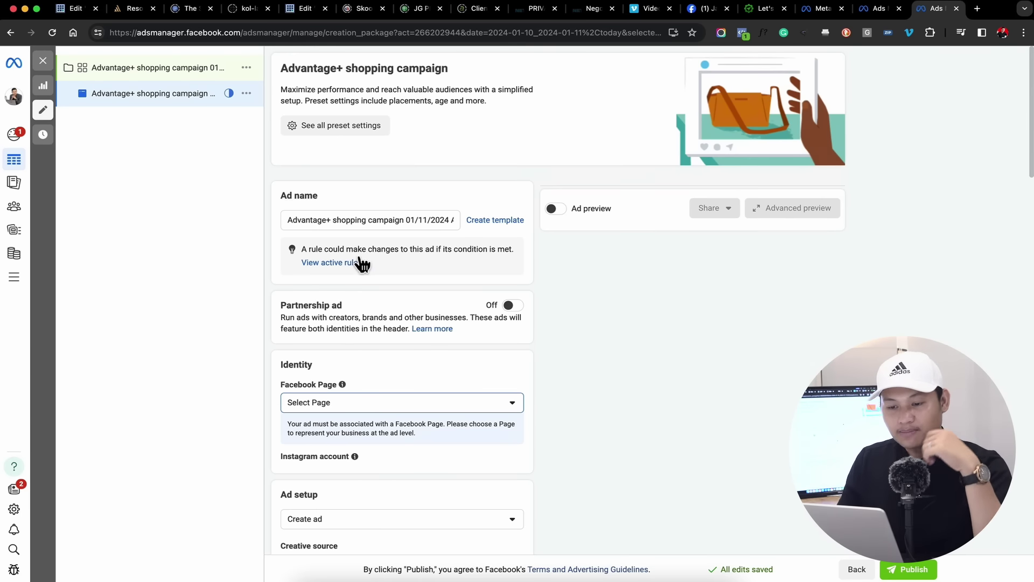
scroll(351, 355, "down", 2)
scroll(353, 353, "down", 2)
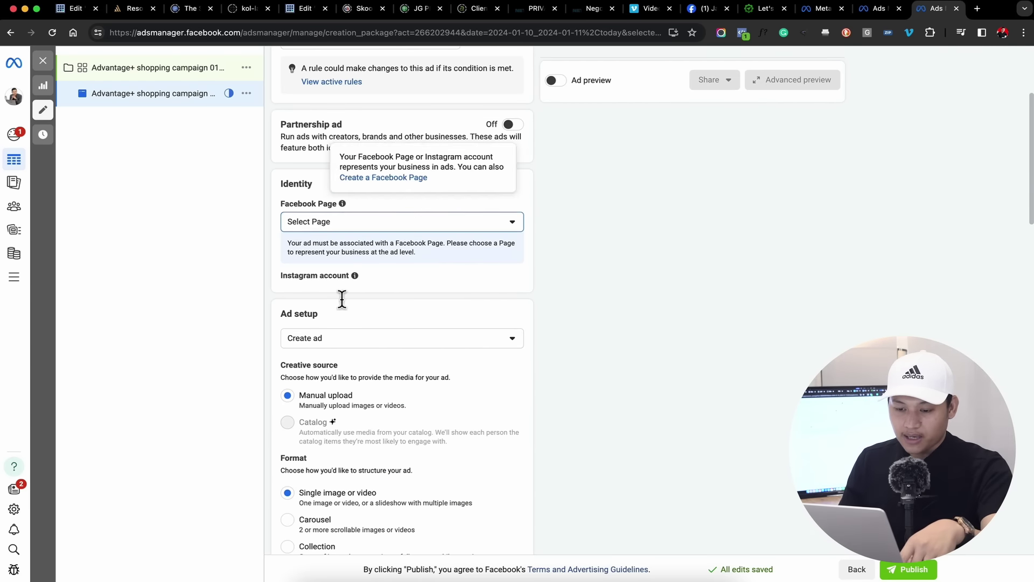
scroll(342, 301, "down", 7)
scroll(342, 315, "up", 5)
scroll(342, 315, "up", 5)
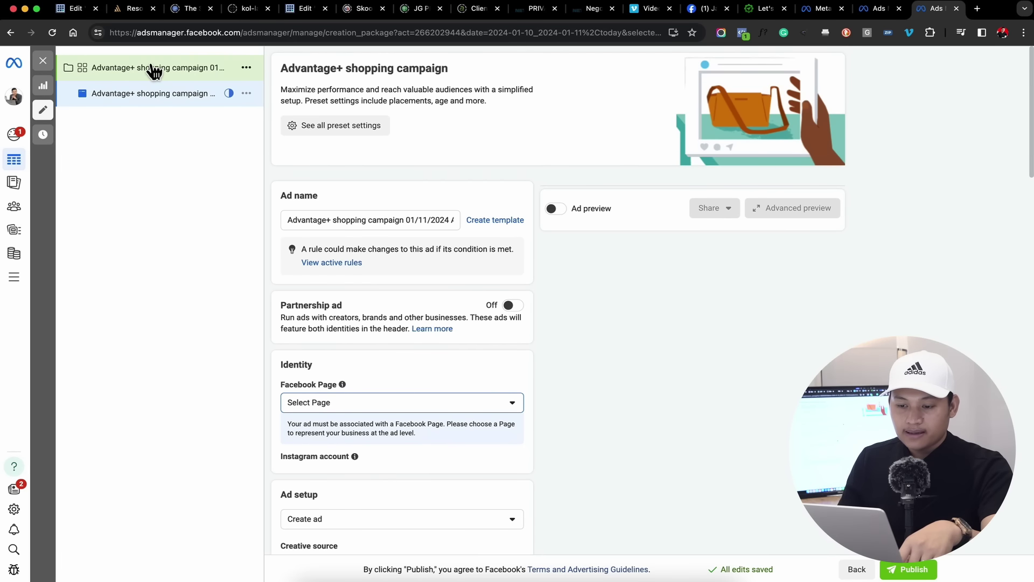
Step: Review the Advantage+ shopping campaign's campaign-level settings, from conversion and audience location to reporting, budget and schedule
left_click(150, 68)
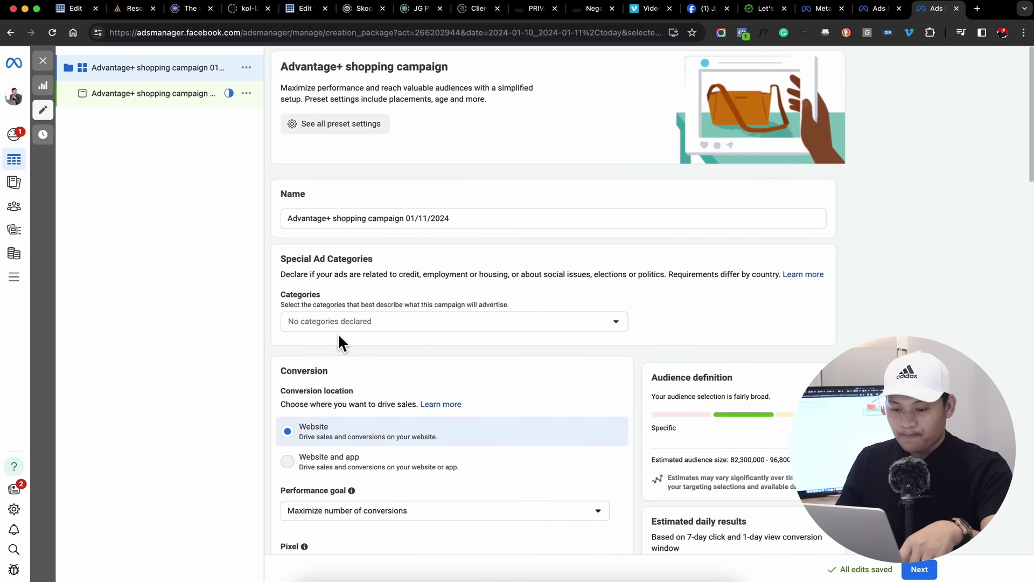
scroll(338, 335, "down", 2)
scroll(338, 340, "down", 2)
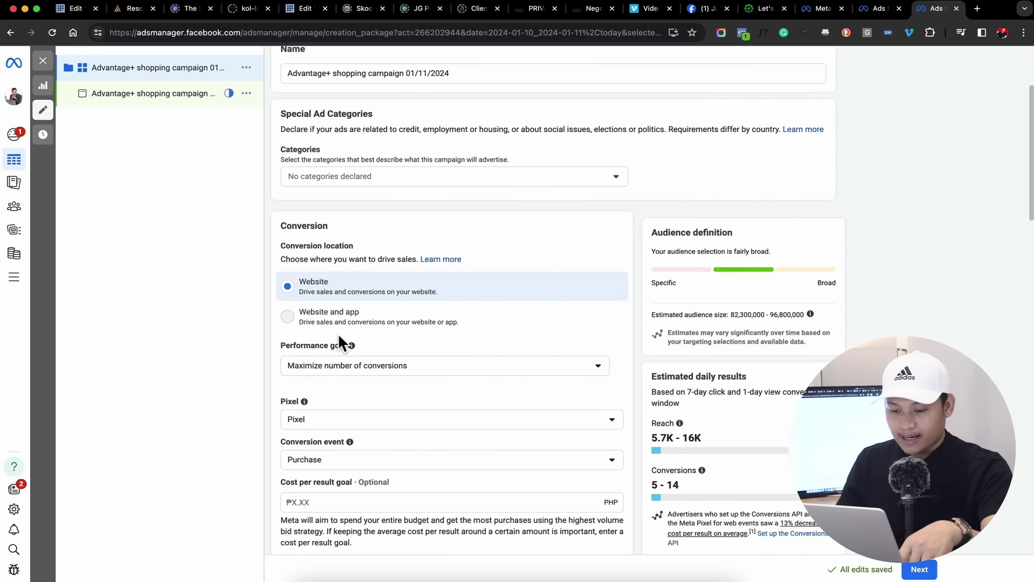
scroll(338, 337, "down", 10)
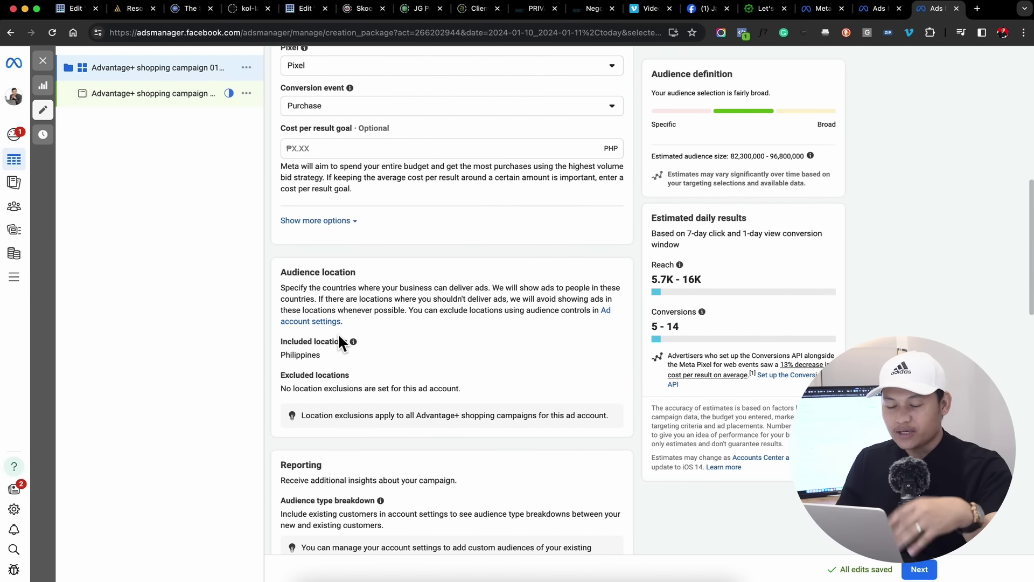
scroll(339, 341, "down", 12)
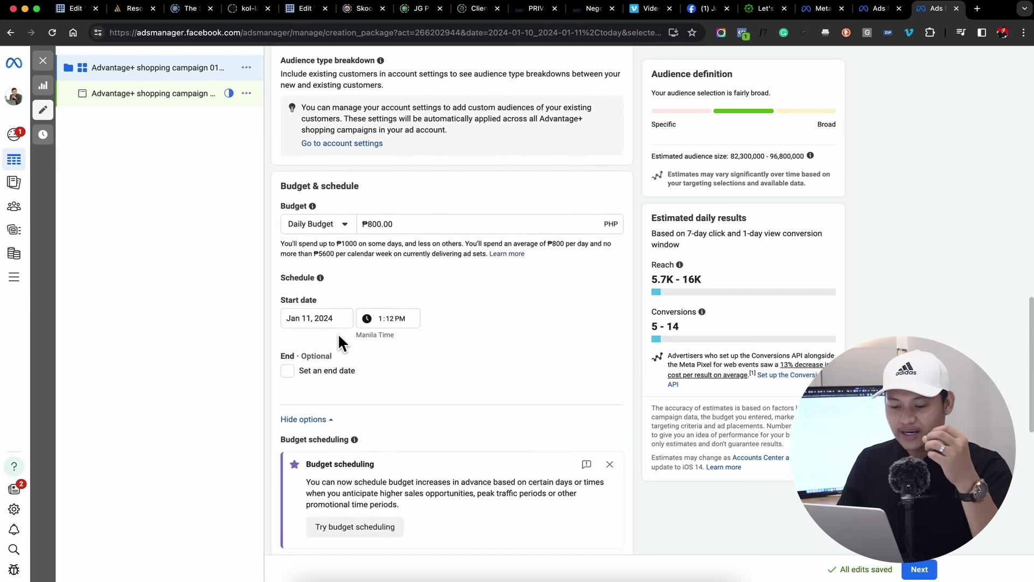
scroll(338, 332, "down", 12)
scroll(338, 333, "up", 20)
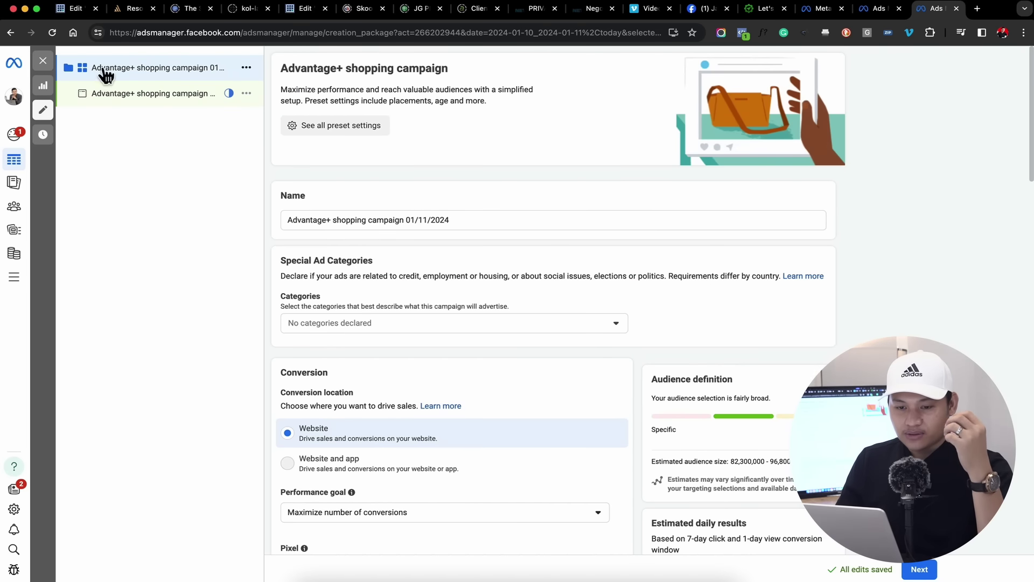
Step: Close the Advantage+ shopping campaign draft without publishing it and create a manual sales campaign with the Sales objective
left_click(43, 60)
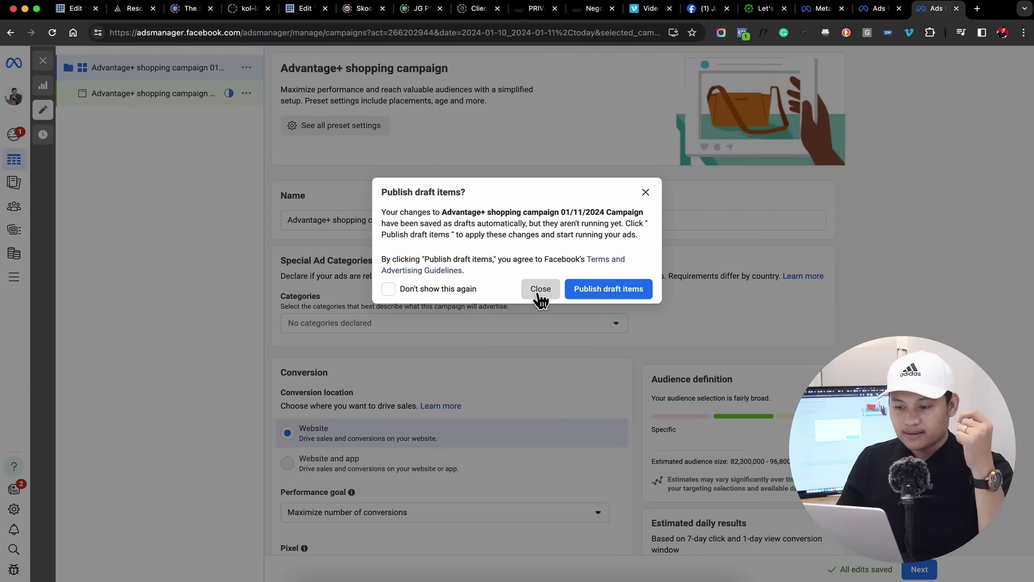
left_click(541, 289)
left_click(57, 139)
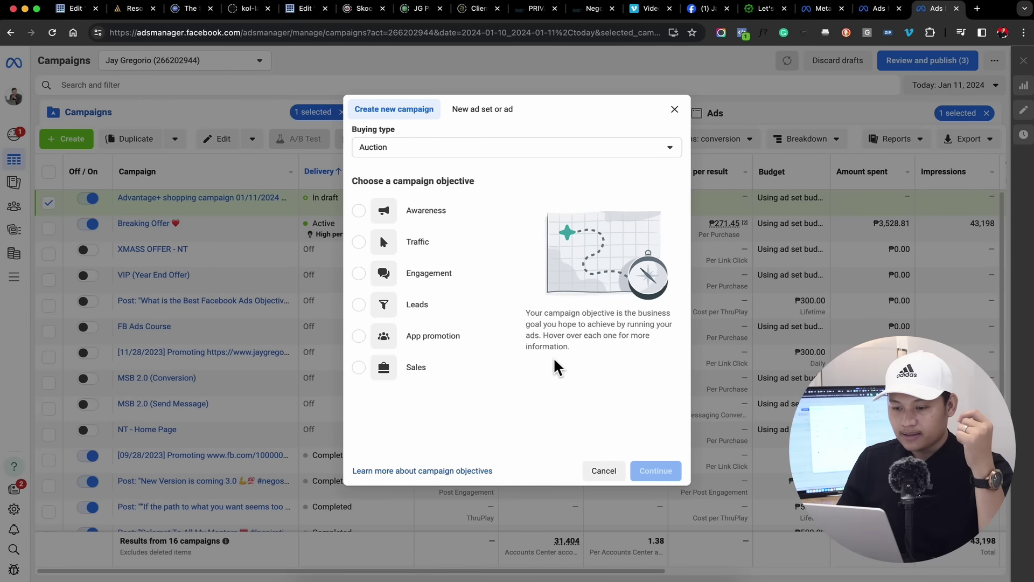
left_click(455, 371)
left_click(668, 487)
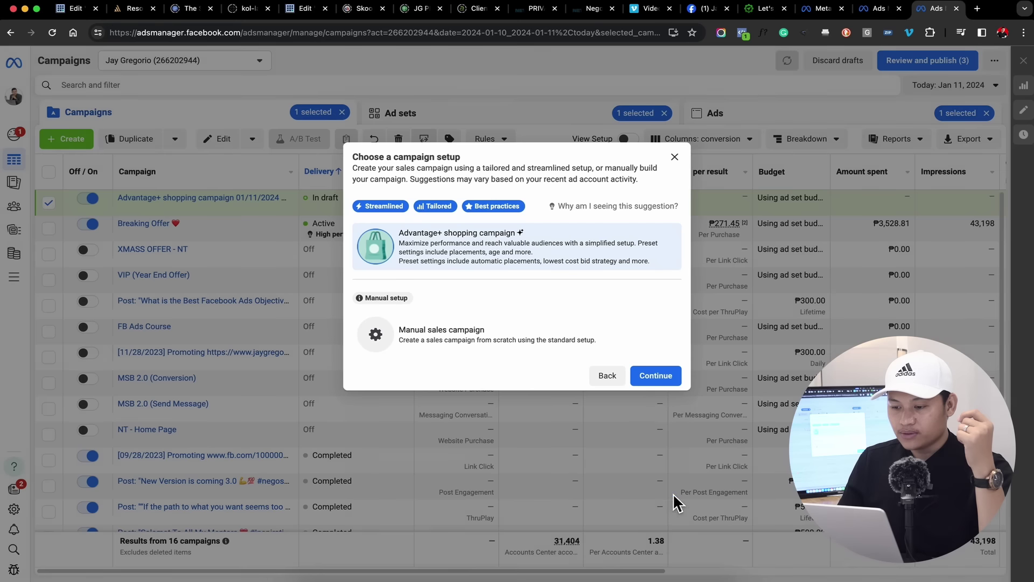
left_click(505, 340)
left_click(654, 379)
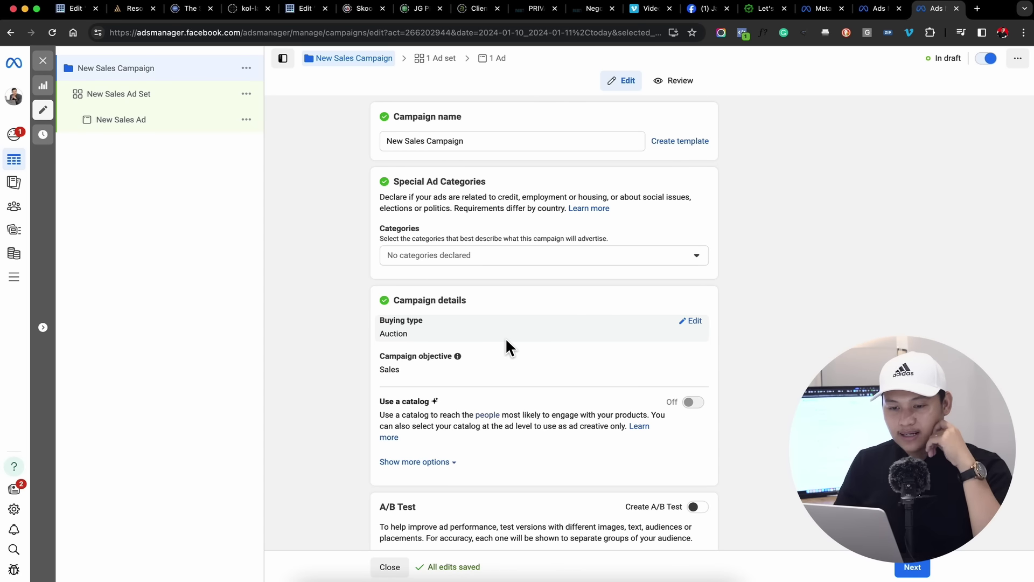
Step: Rename the new sales campaign as DIGITAL PRODUCT
triple_click(510, 141)
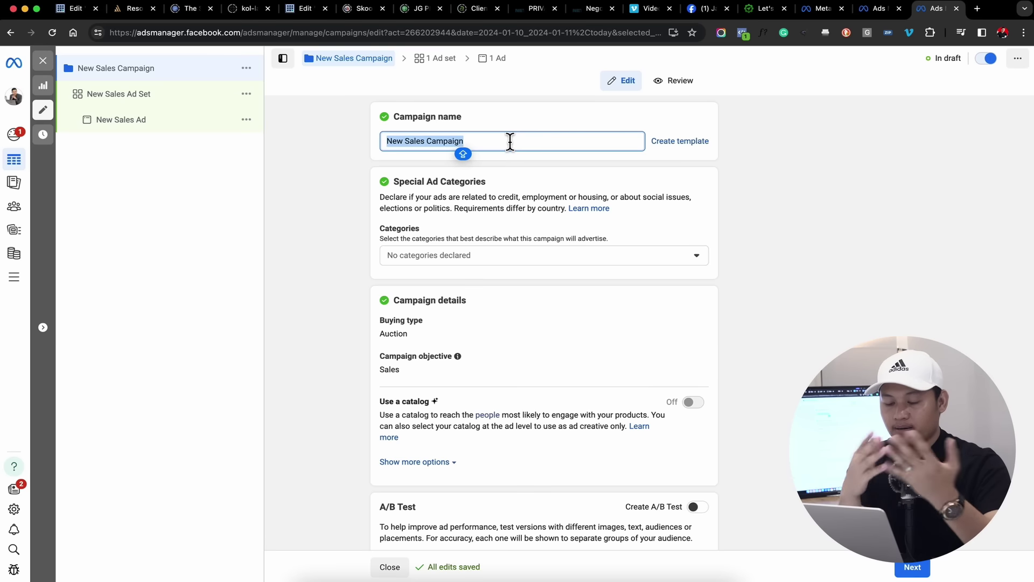
type("DIGI")
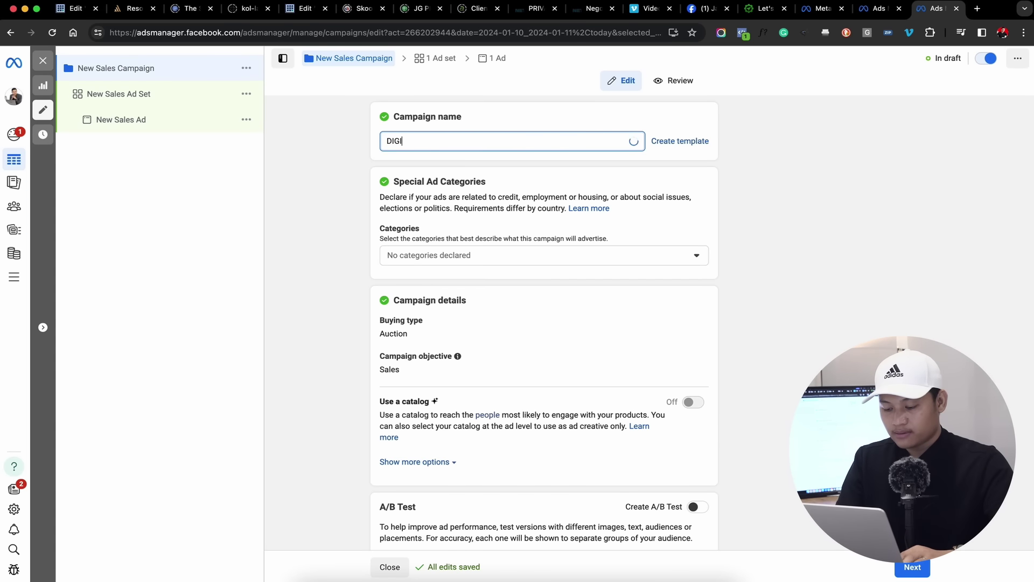
type("TAL PRO")
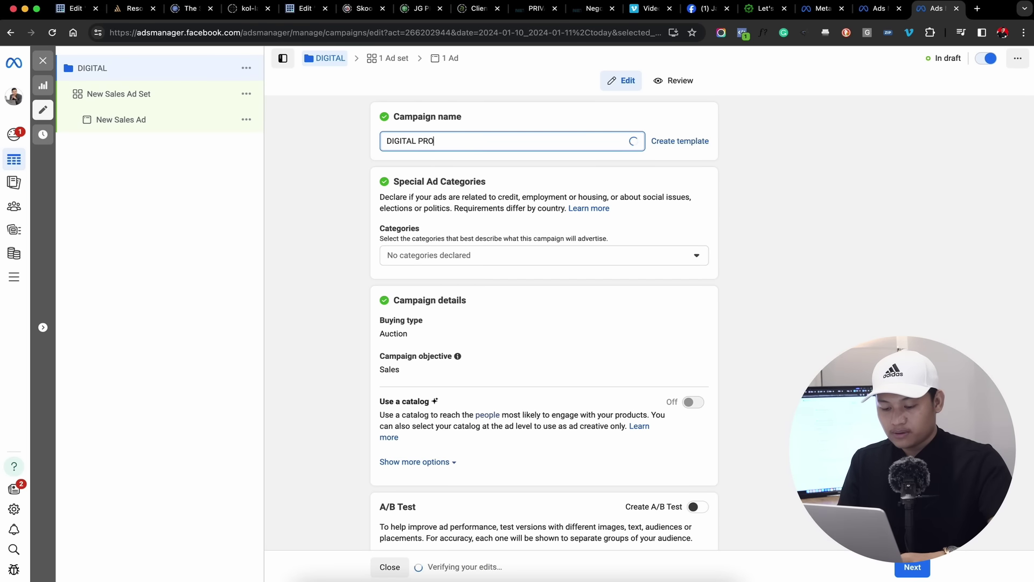
type("DUCT")
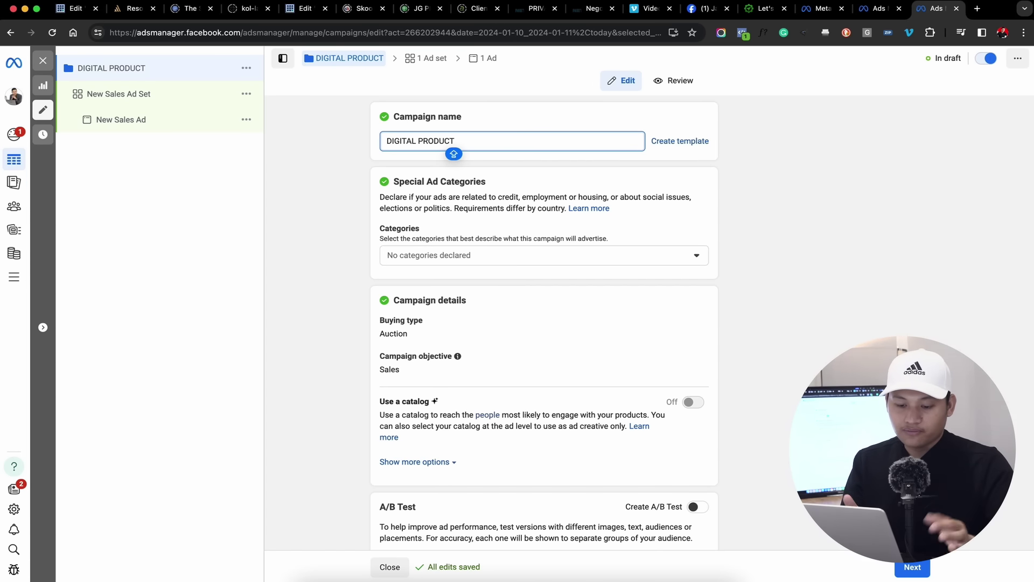
Step: Change the campaign name to SAAS
key("super+a")
key("Caps_Lock")
type("SAAS")
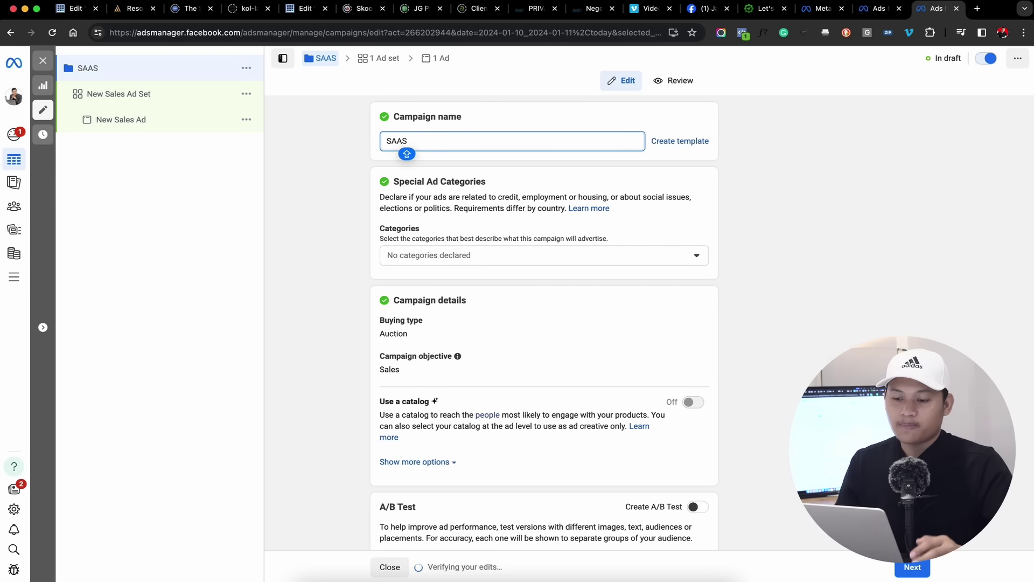
left_click(318, 210)
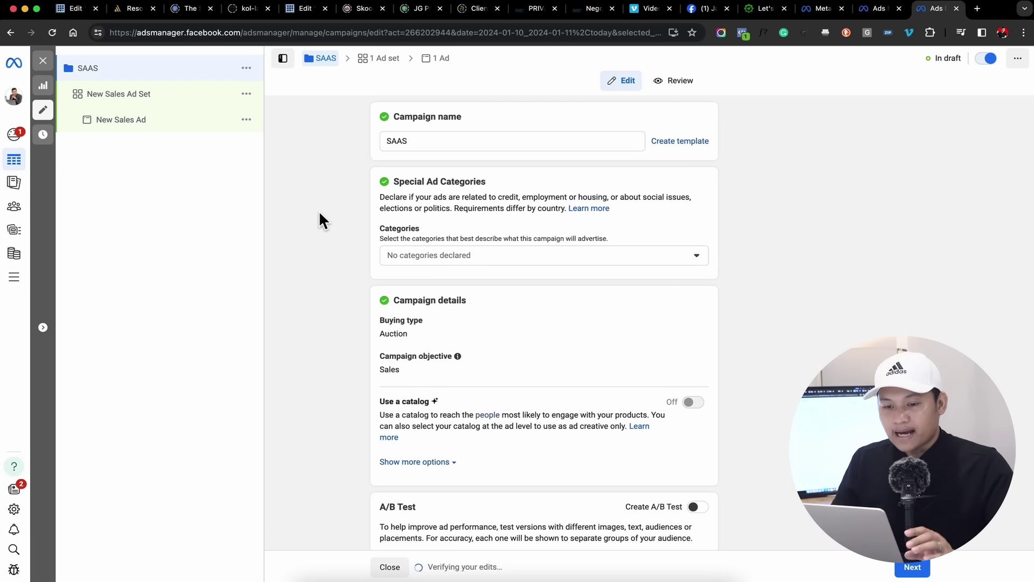
Step: Review the campaign details, catalog, A/B test and Advantage campaign budget options, and continue to the ad set level
scroll(319, 214, "down", 3)
scroll(319, 214, "up", 3)
scroll(318, 210, "down", 2)
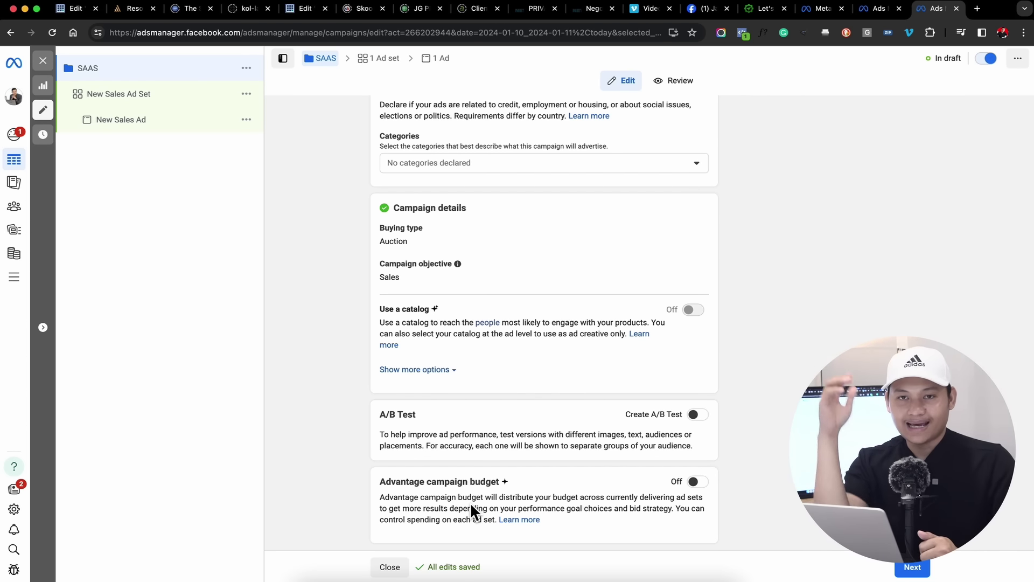
scroll(480, 291, "up", 3)
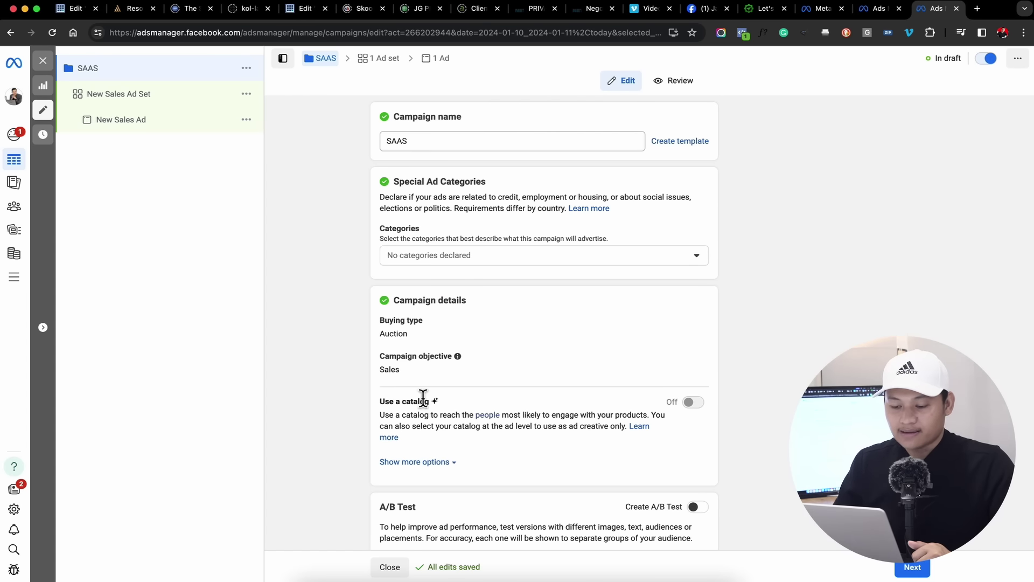
scroll(422, 397, "down", 3)
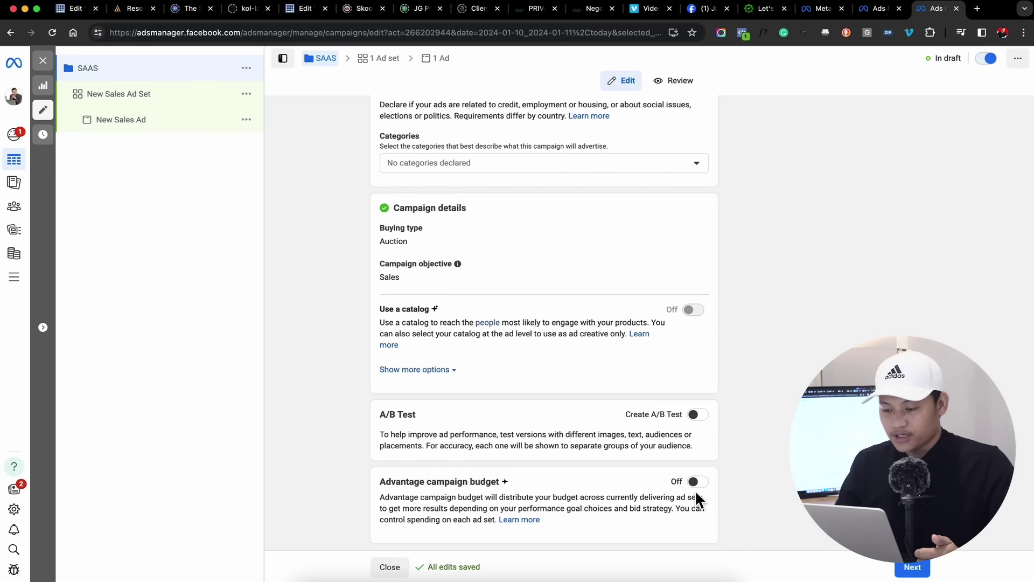
left_click(912, 571)
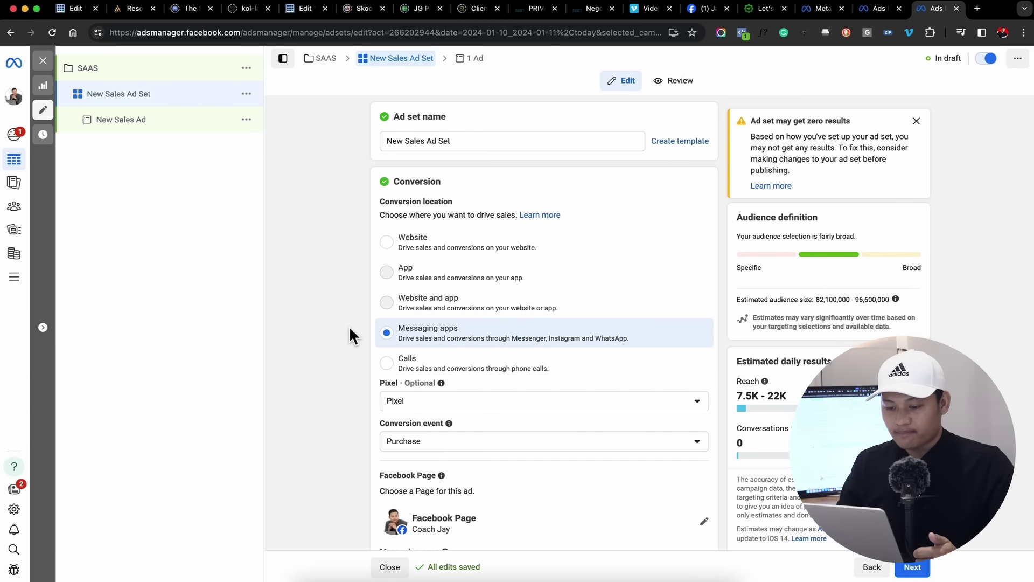
Step: Choose Negosyo Toolkit as the ad set's Facebook Page and switch the conversion location to Website
scroll(499, 541, "down", 3)
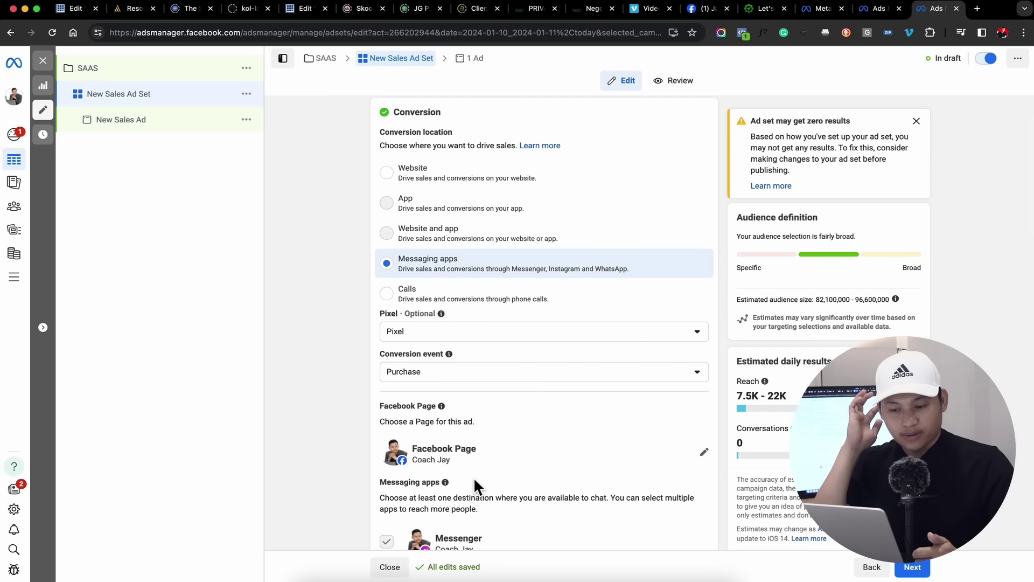
left_click(708, 463)
left_click(536, 346)
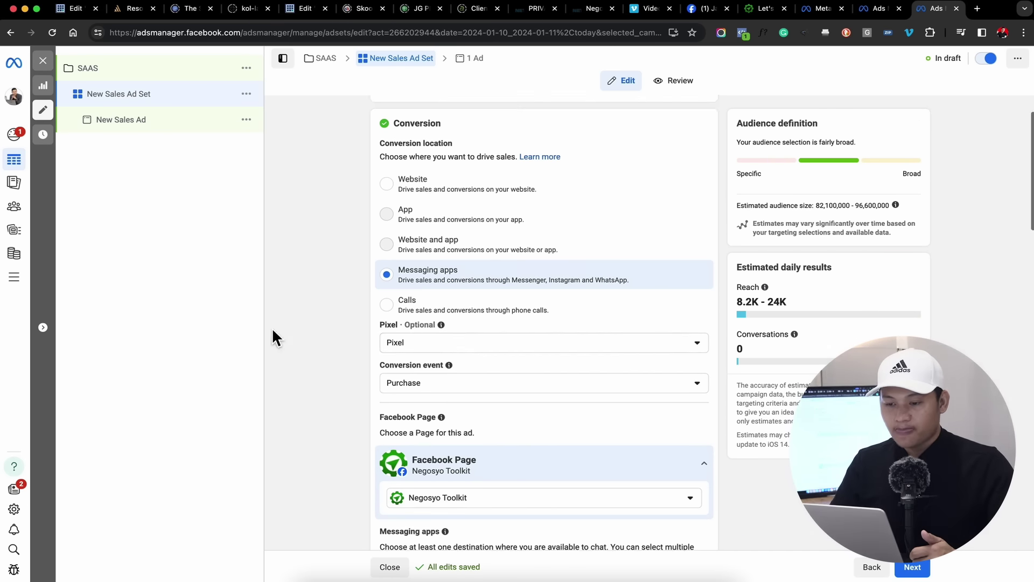
scroll(272, 328, "up", 2)
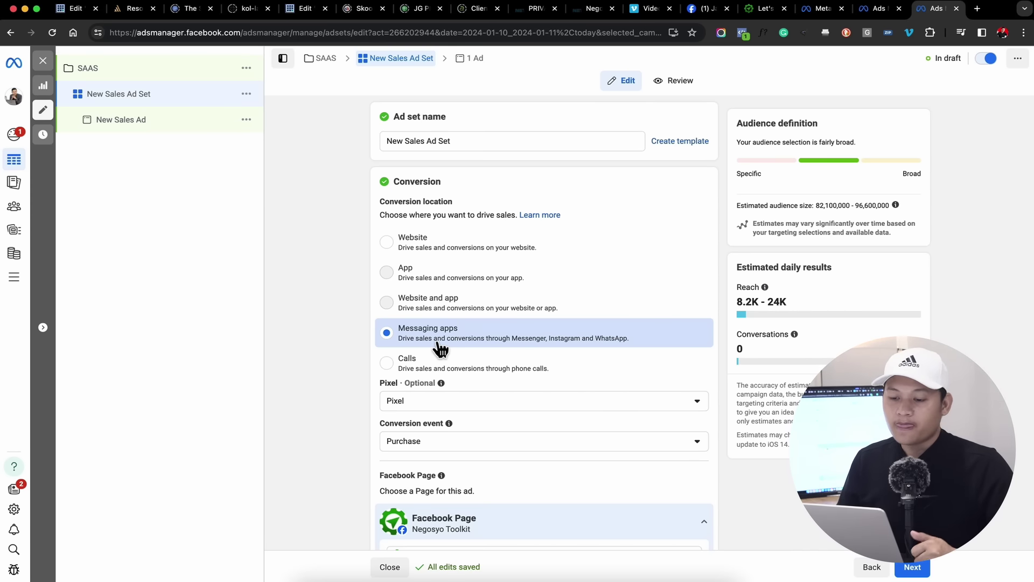
left_click(389, 248)
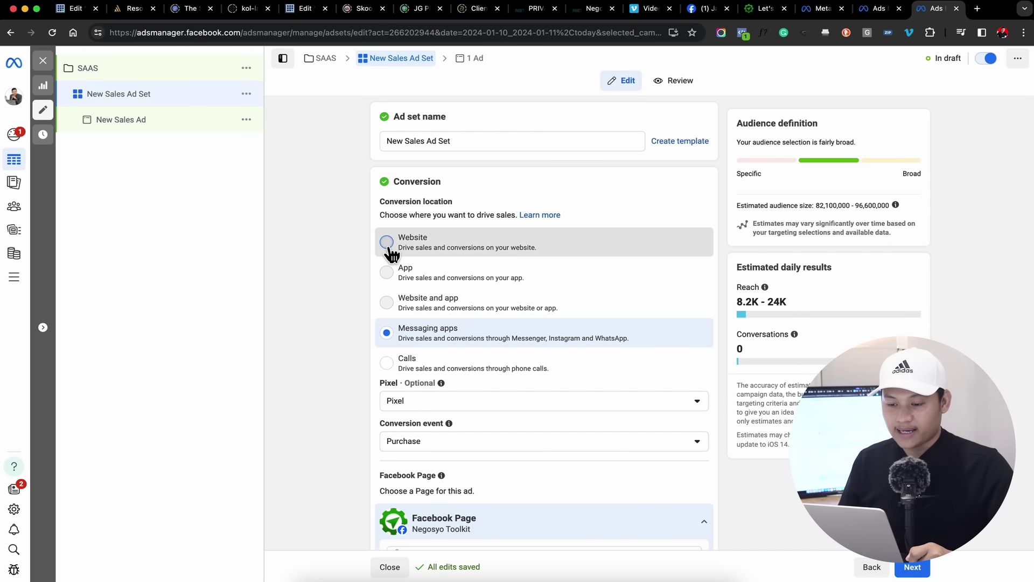
Step: Try to open negosyotoolkit.com in a new browser tab, and close that tab to return to the ad set
left_click(977, 9)
type("TOO")
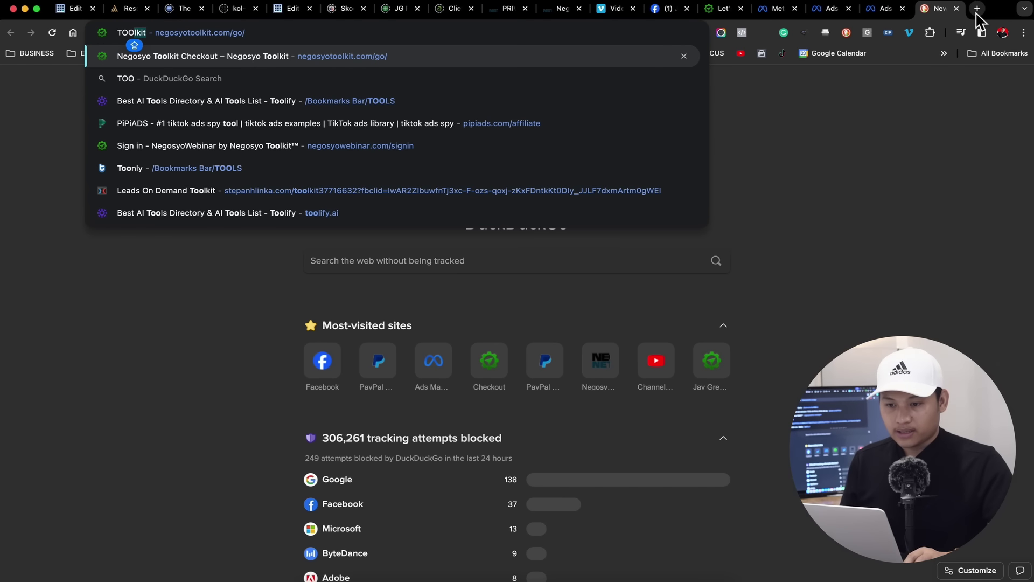
key("BackSpace")
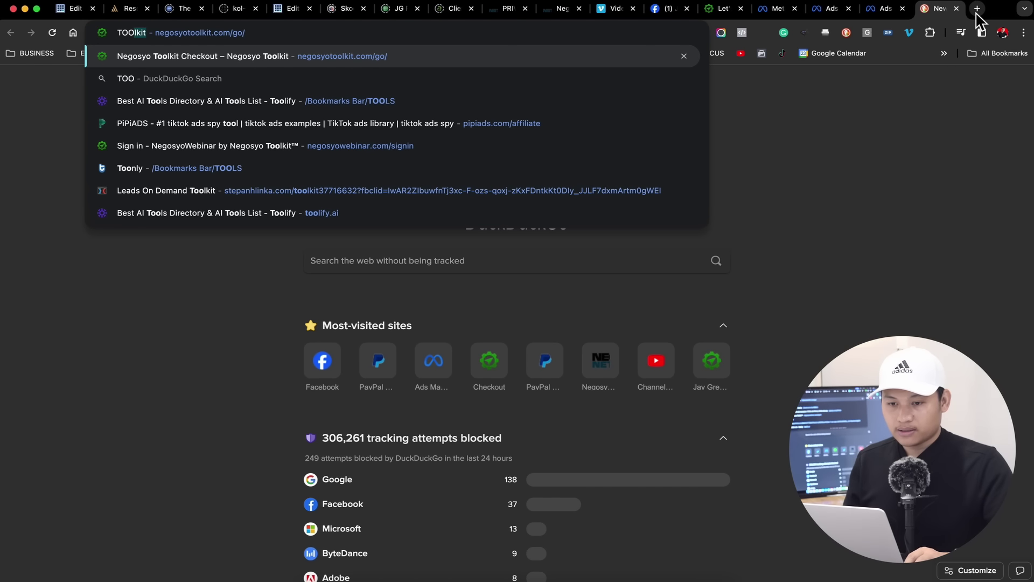
key("BackSpace")
key("BackSpace")
key("BackSpace")
type("NEGOSyotoo")
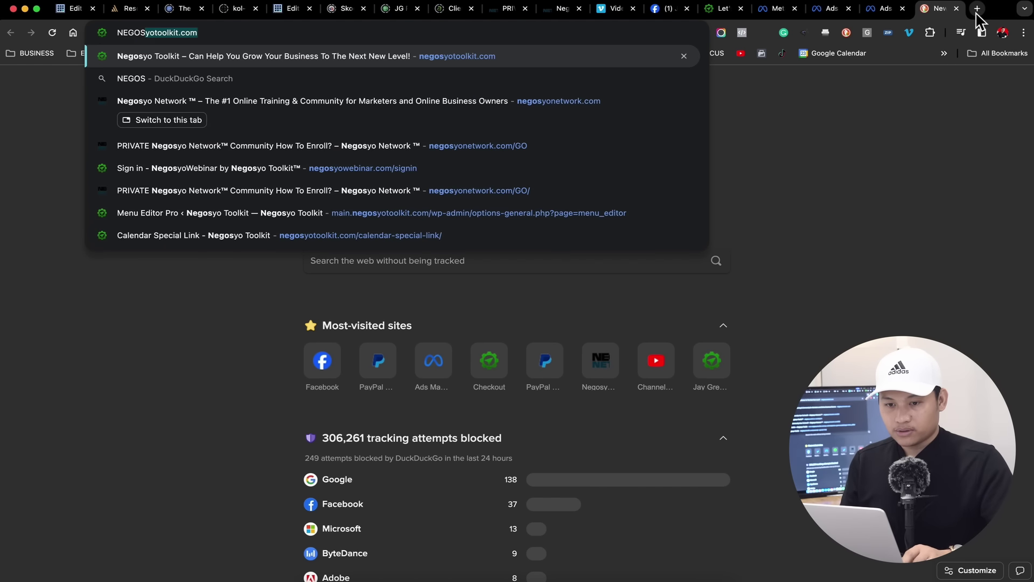
key("Return")
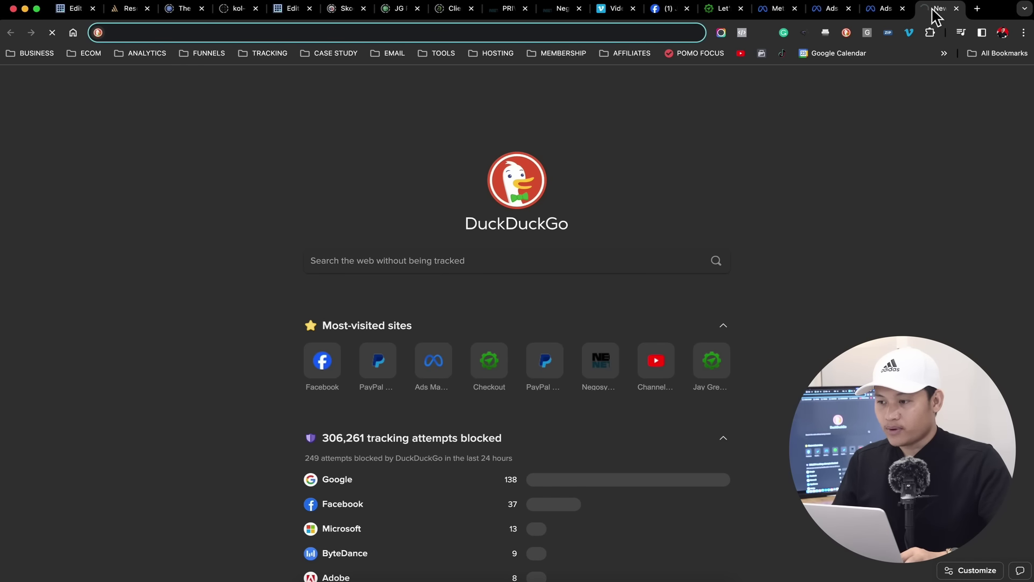
left_click(956, 9)
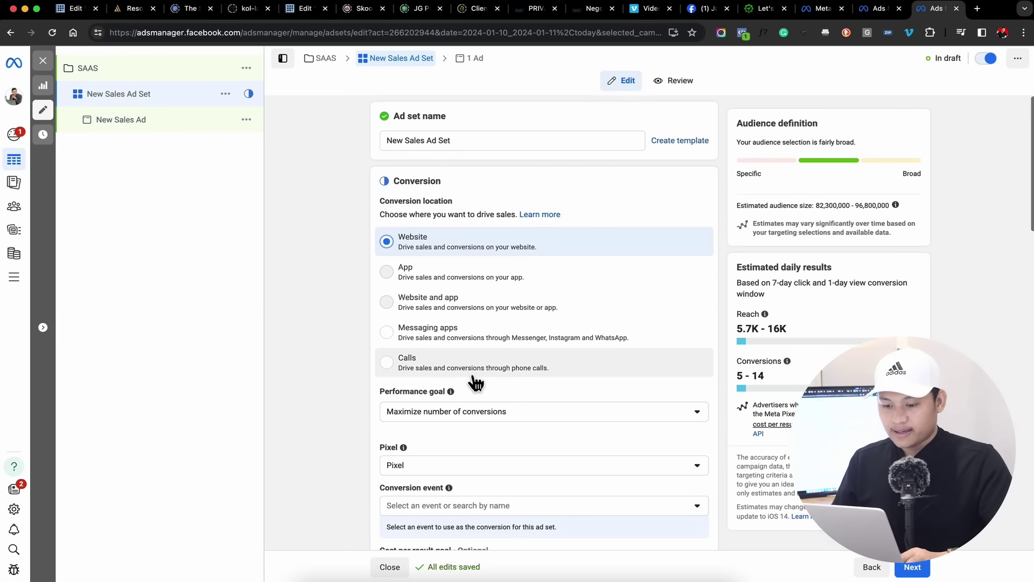
Step: Look through the ad set's budget and schedule, audience controls, Advantage+ audience and placement settings
scroll(473, 381, "down", 8)
scroll(472, 380, "down", 8)
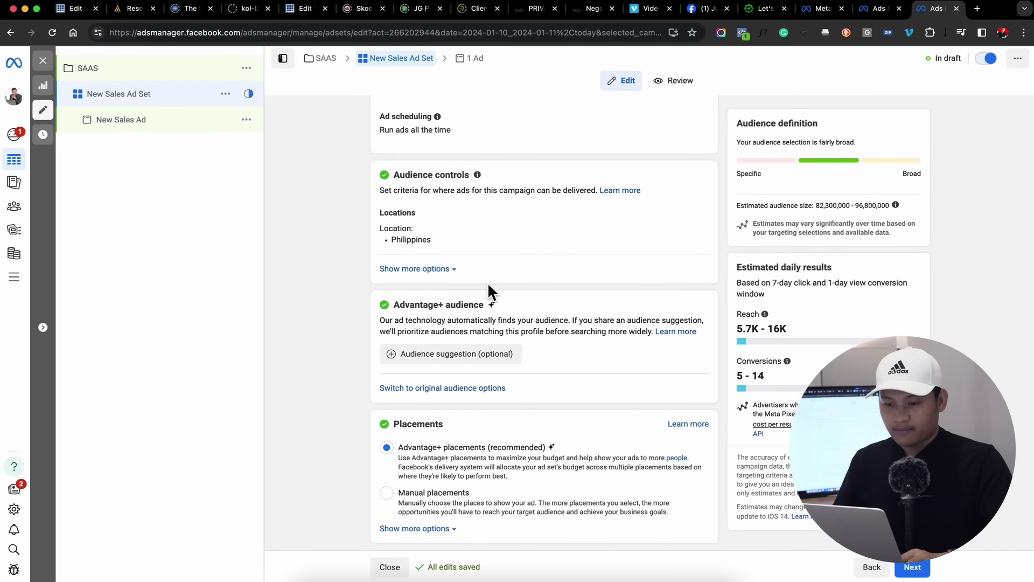
scroll(488, 286, "up", 10)
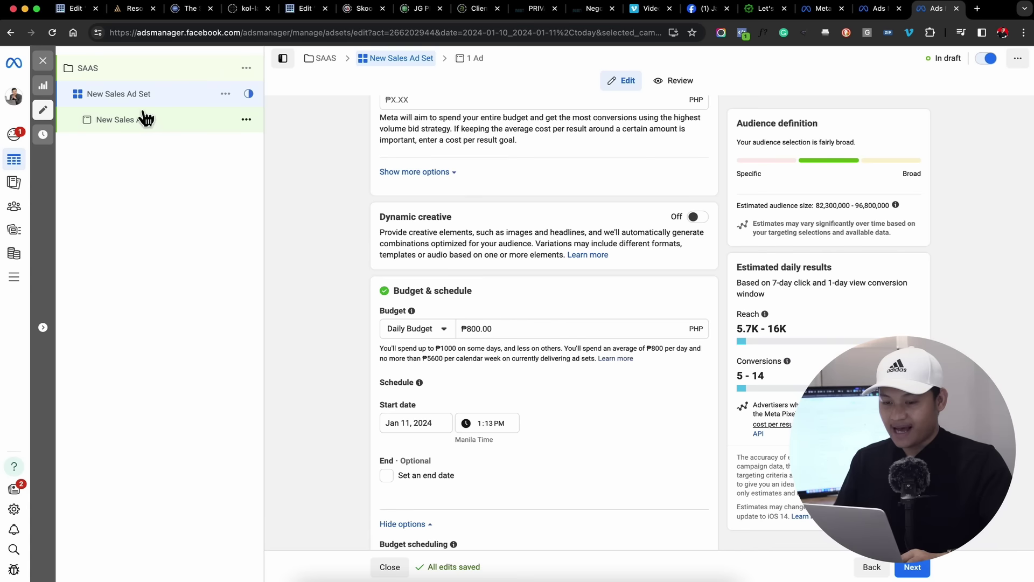
scroll(523, 307, "up", 9)
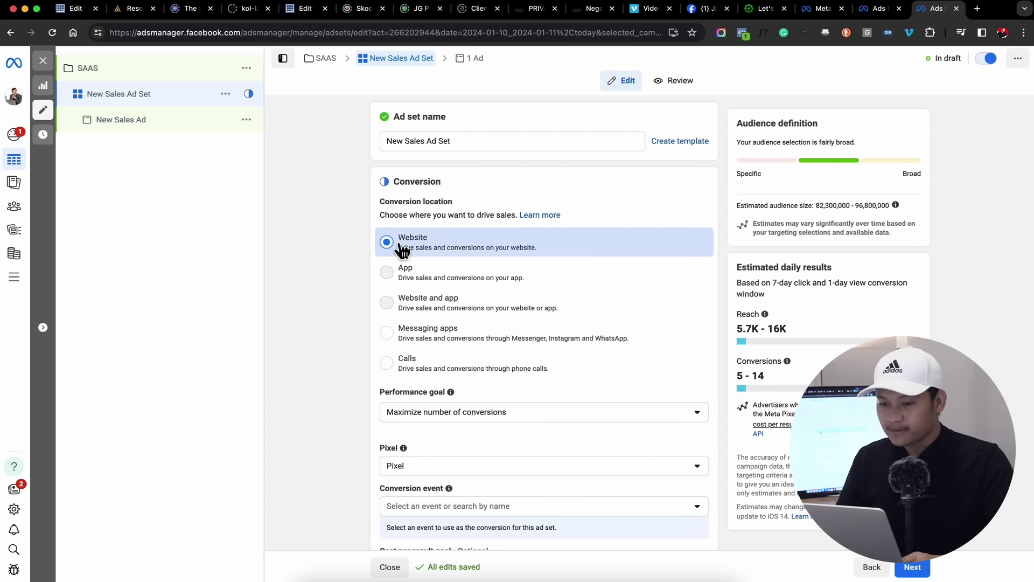
Step: Rename the ad set as PH
triple_click(487, 142)
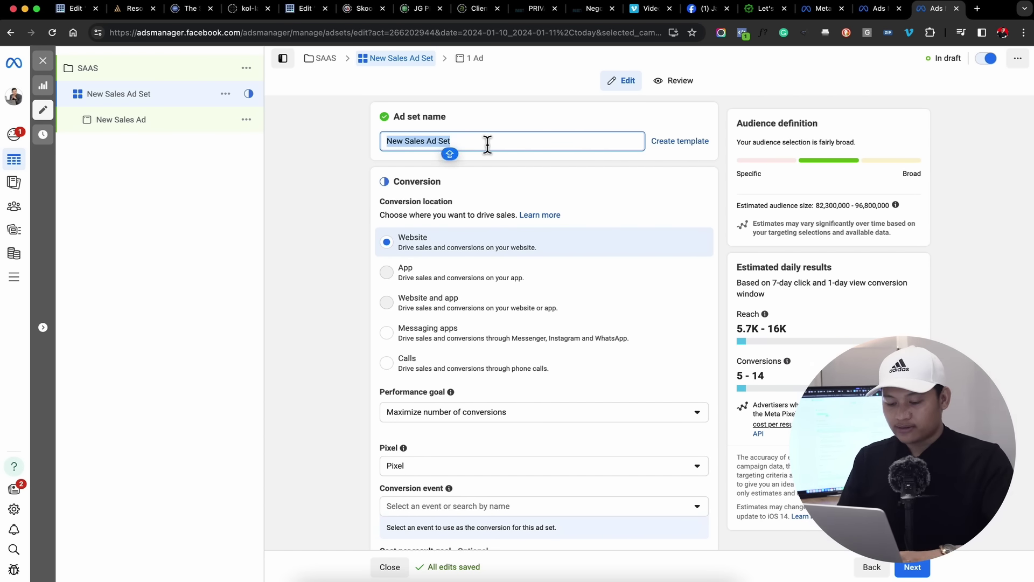
type("PH")
left_click(318, 231)
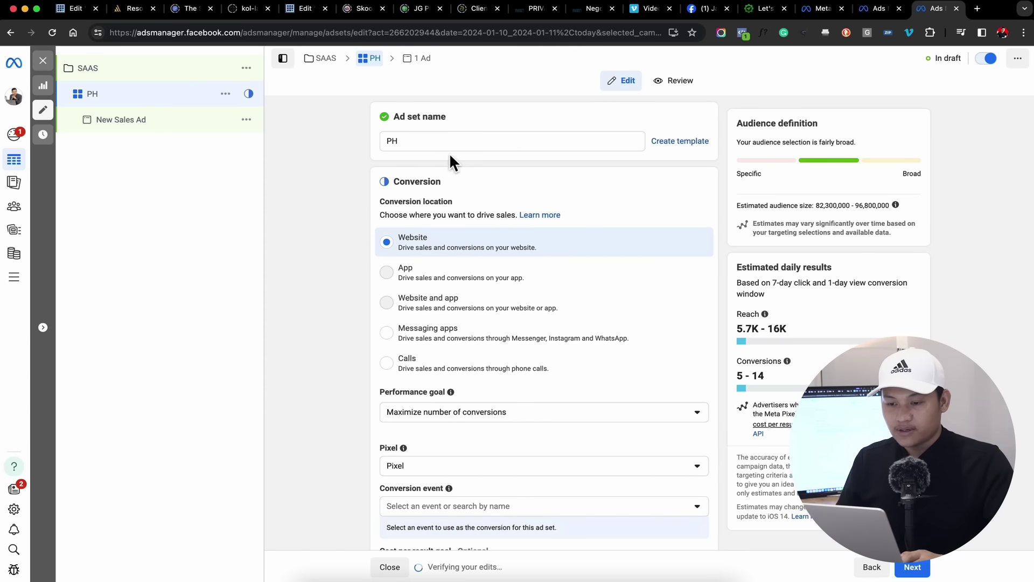
Step: Change the ad set name to ASIA
triple_click(438, 139)
type("ASIA")
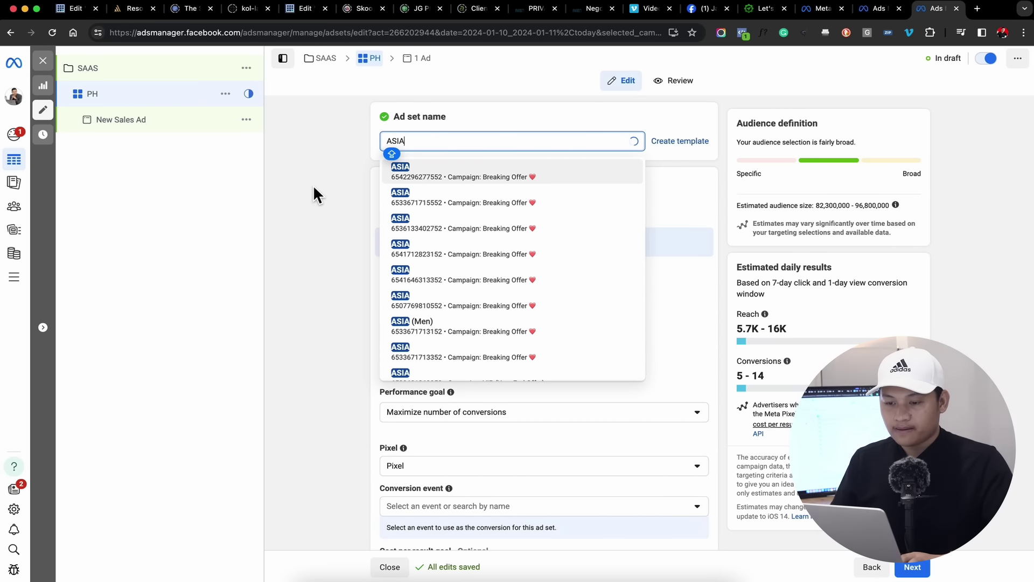
left_click(314, 187)
scroll(298, 269, "down", 4)
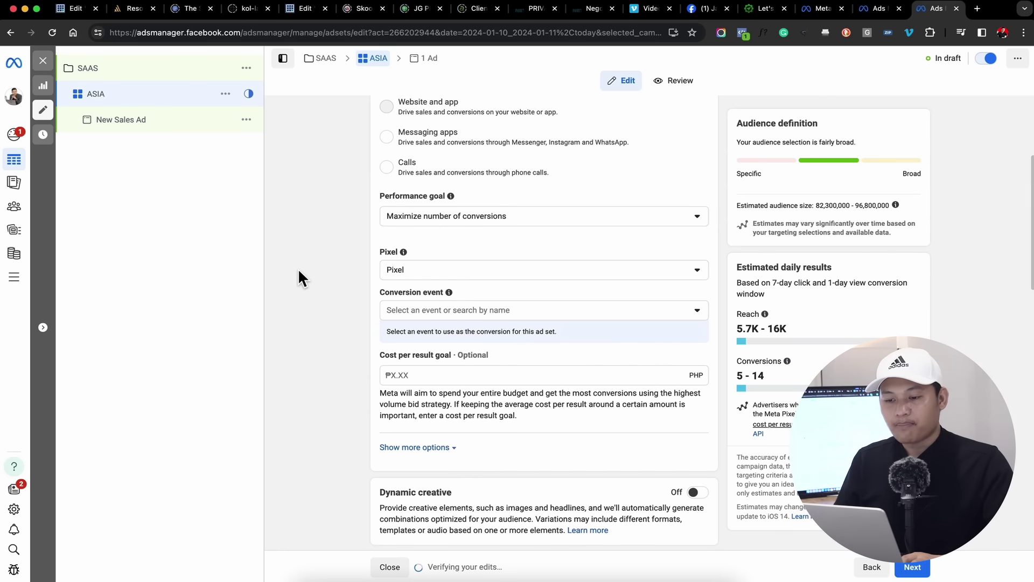
Step: Check the available performance goals and keep Maximize number of conversions selected
left_click(436, 222)
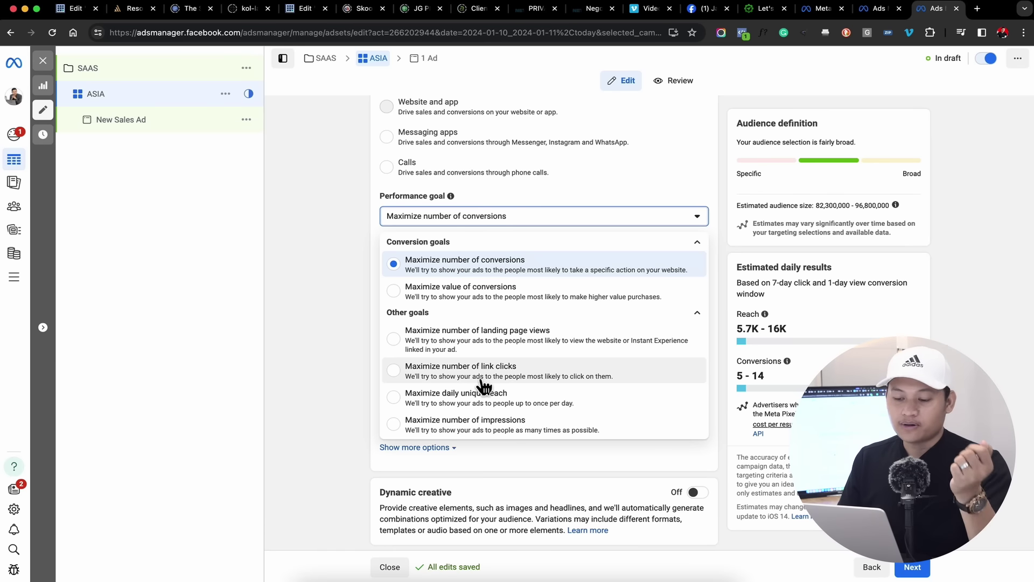
left_click(454, 272)
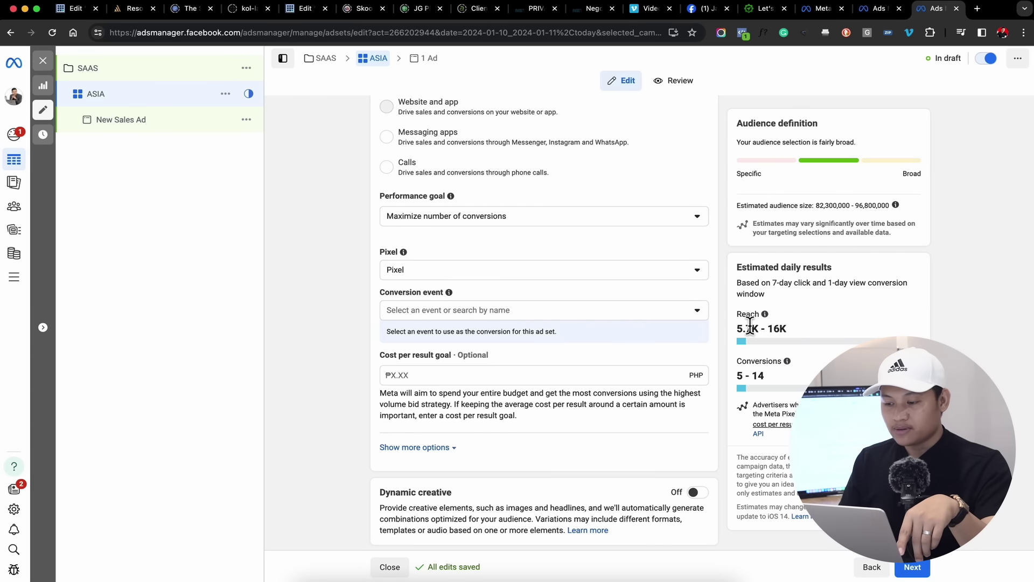
Step: Set the ad set's daily budget to ₱1,000 and check the estimated daily reach
scroll(595, 357, "down", 5)
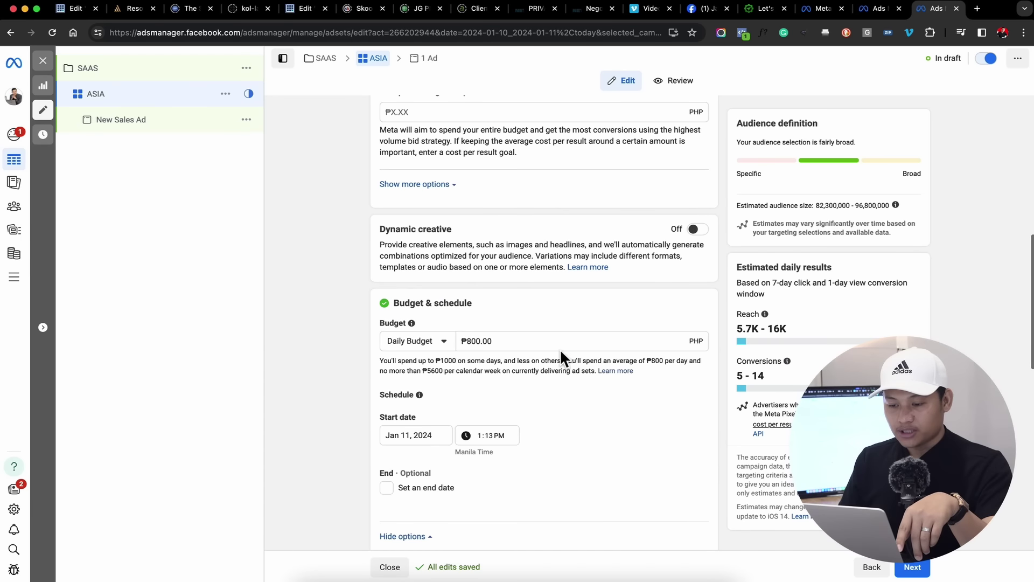
left_click(471, 341)
key("BackSpace")
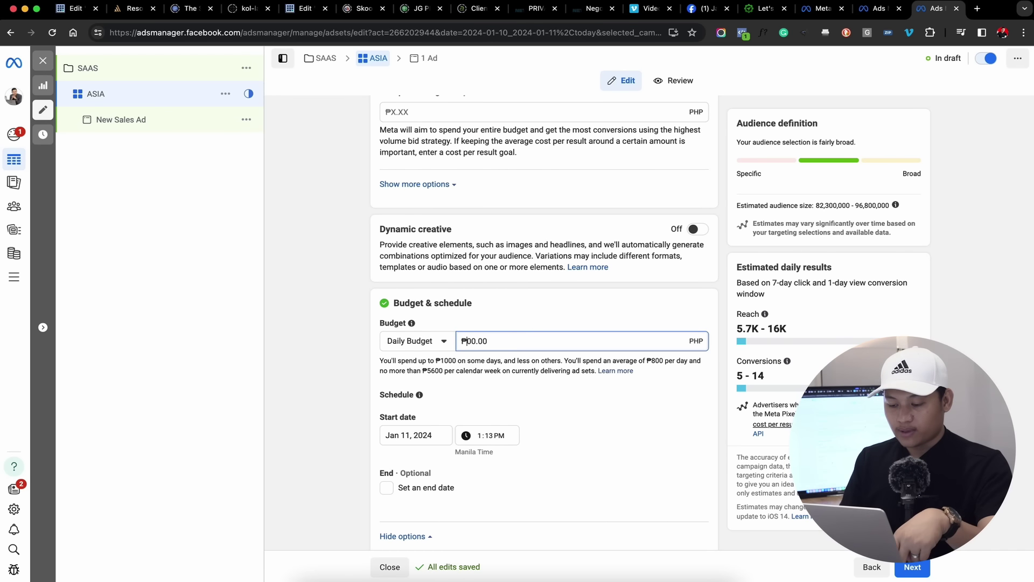
type("10")
left_click(604, 309)
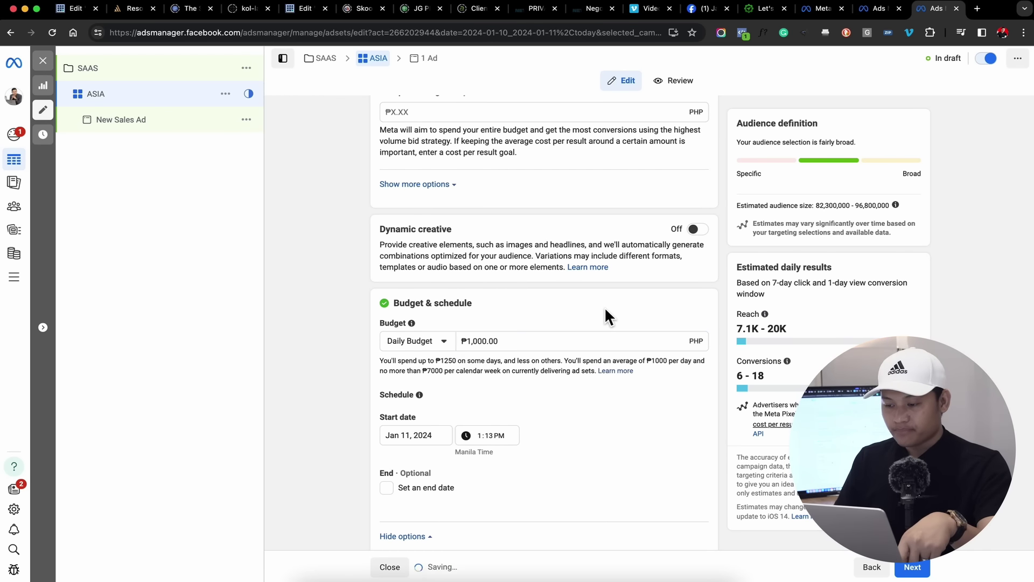
double_click(777, 328)
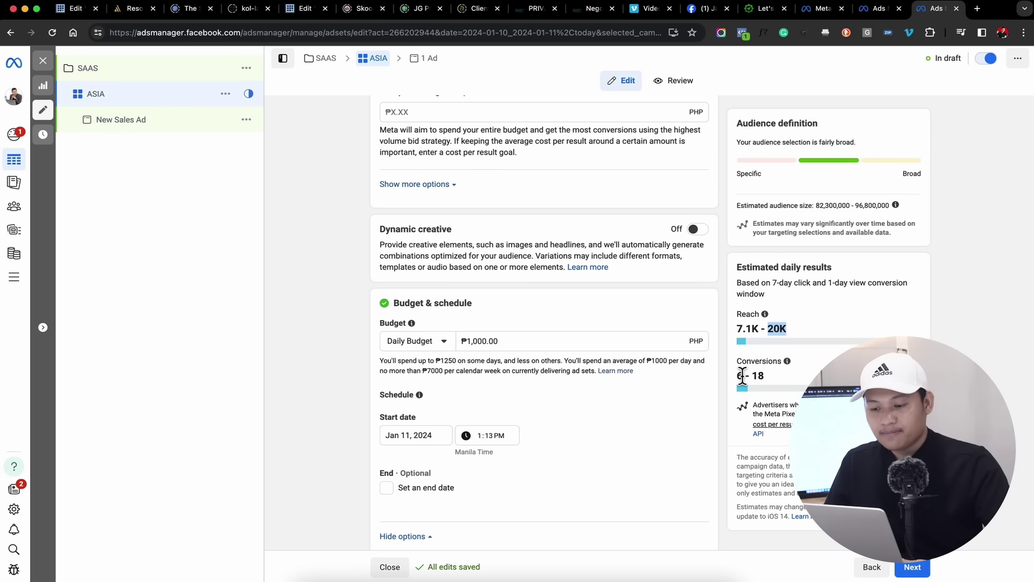
Step: Switch the ad set to a lifetime budget of ₱10,000
scroll(742, 375, "down", 2)
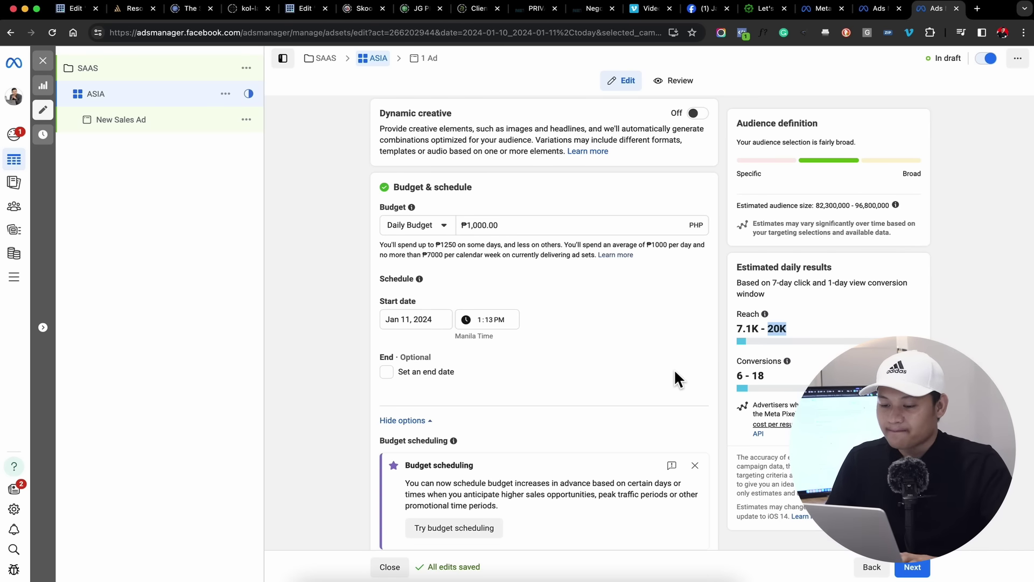
scroll(595, 352, "up", 5)
scroll(596, 352, "down", 2)
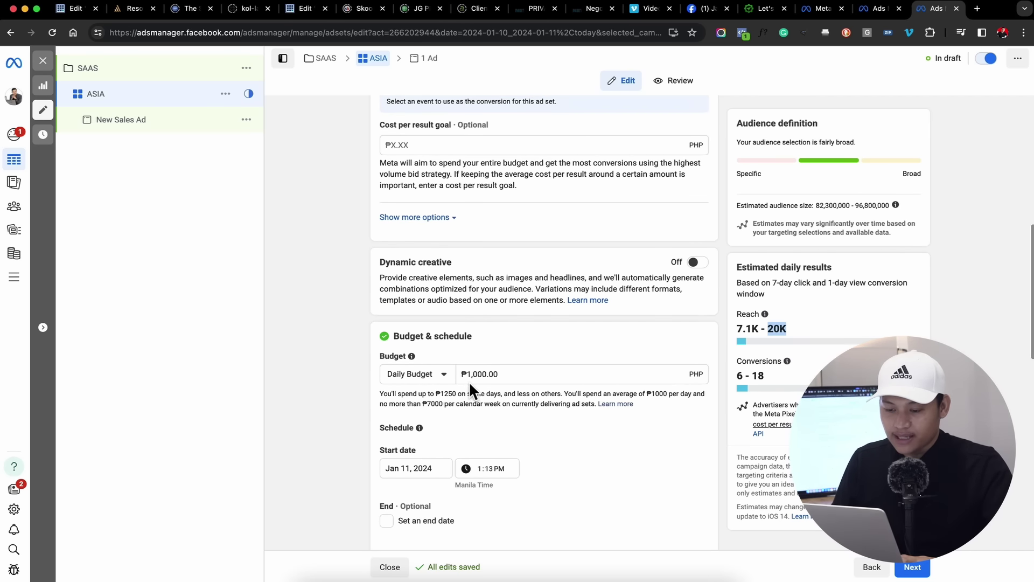
left_click(423, 374)
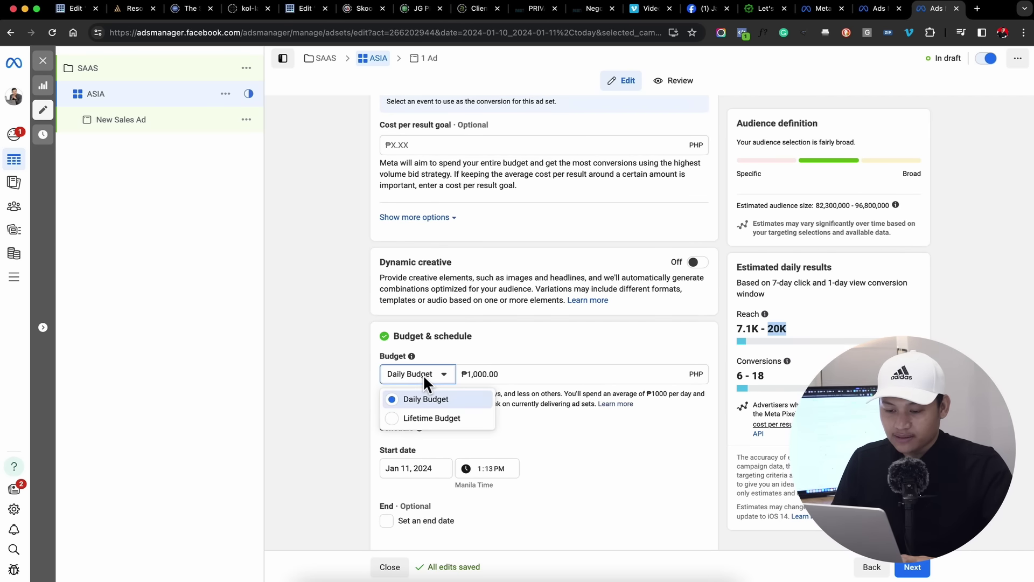
left_click(432, 419)
double_click(534, 370)
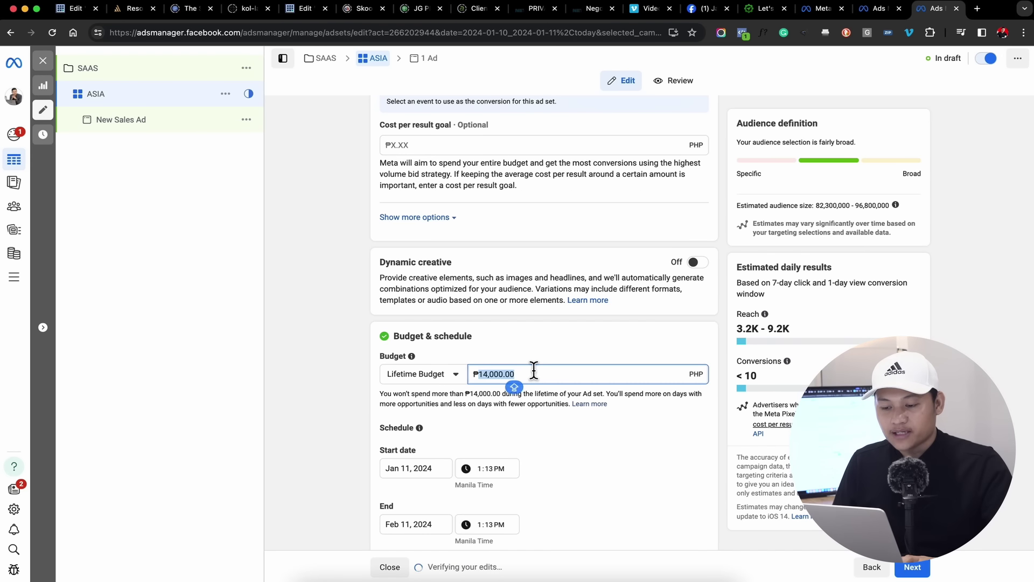
type("100")
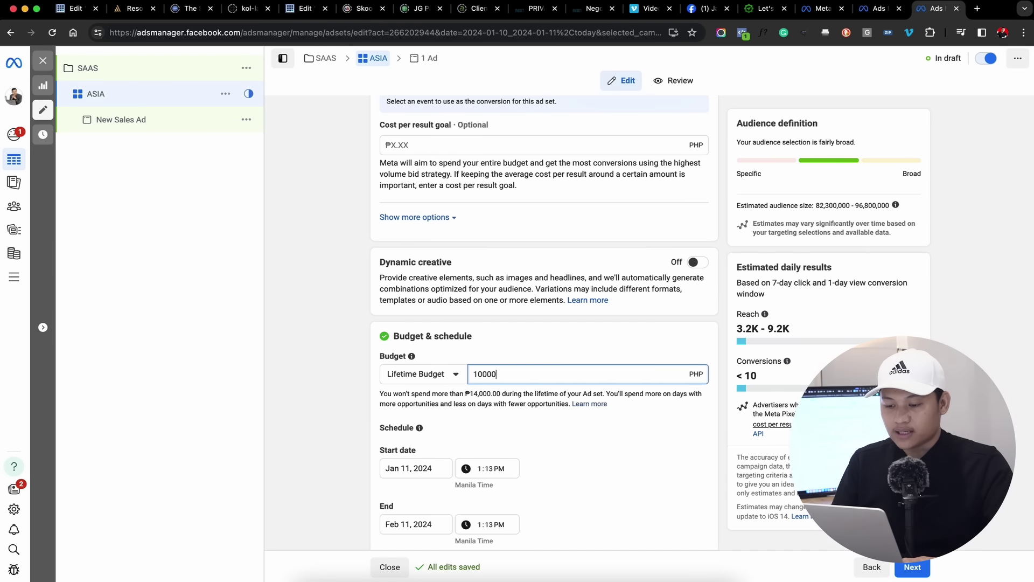
left_click(616, 344)
Step: Set the ad set's end date to January 21, 2024
scroll(477, 367, "down", 3)
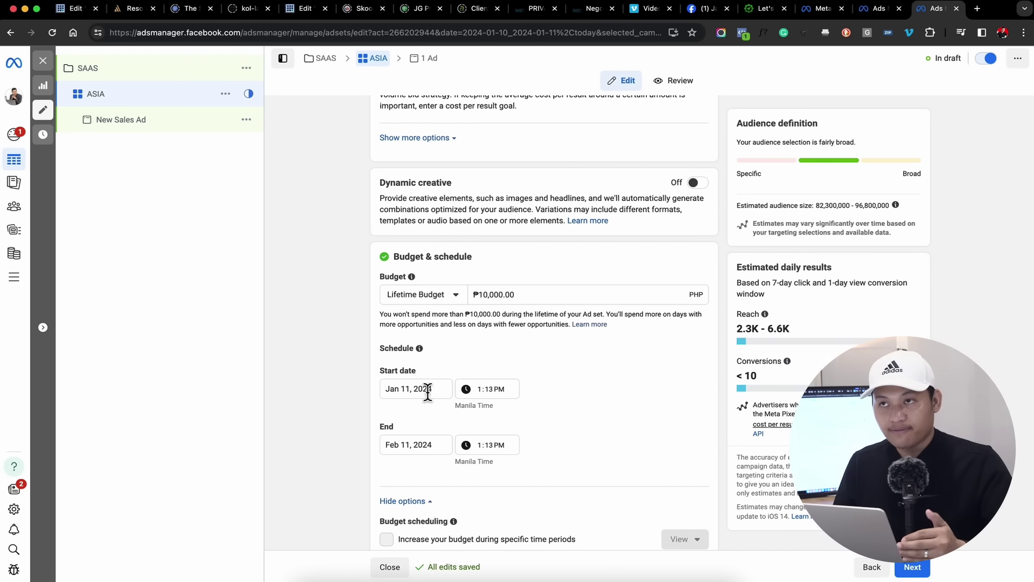
left_click(408, 451)
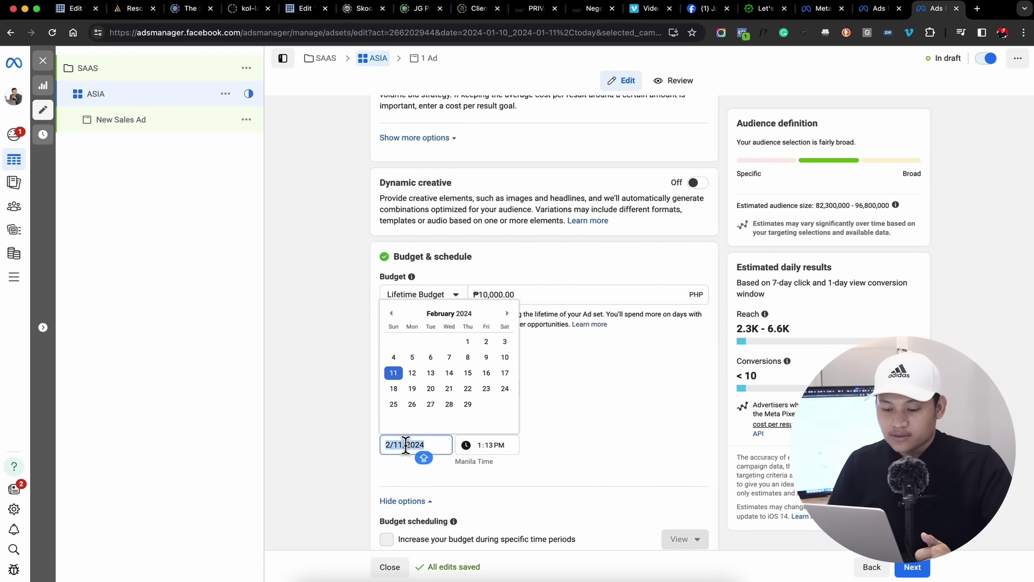
left_click(392, 313)
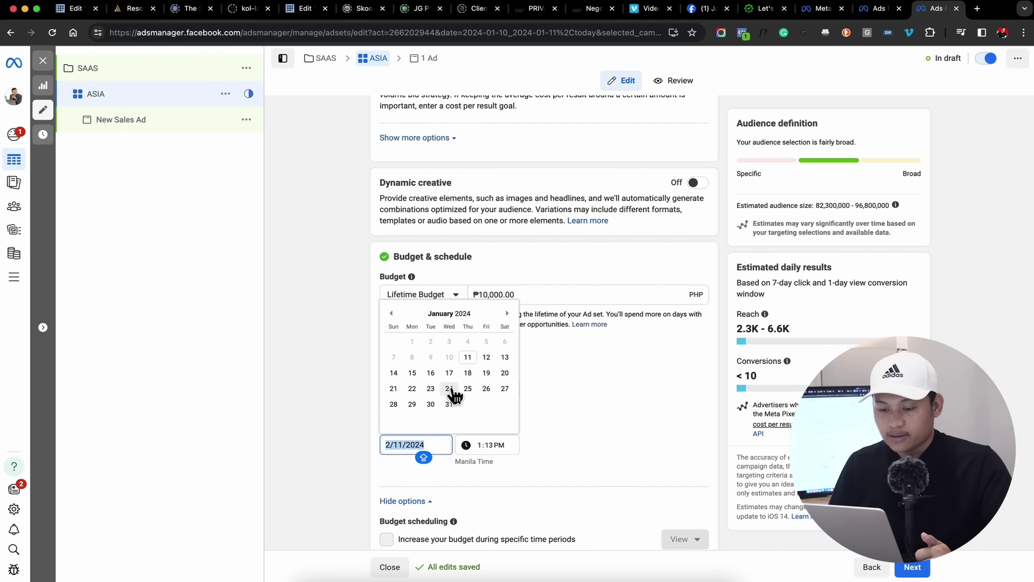
left_click(401, 398)
left_click(608, 406)
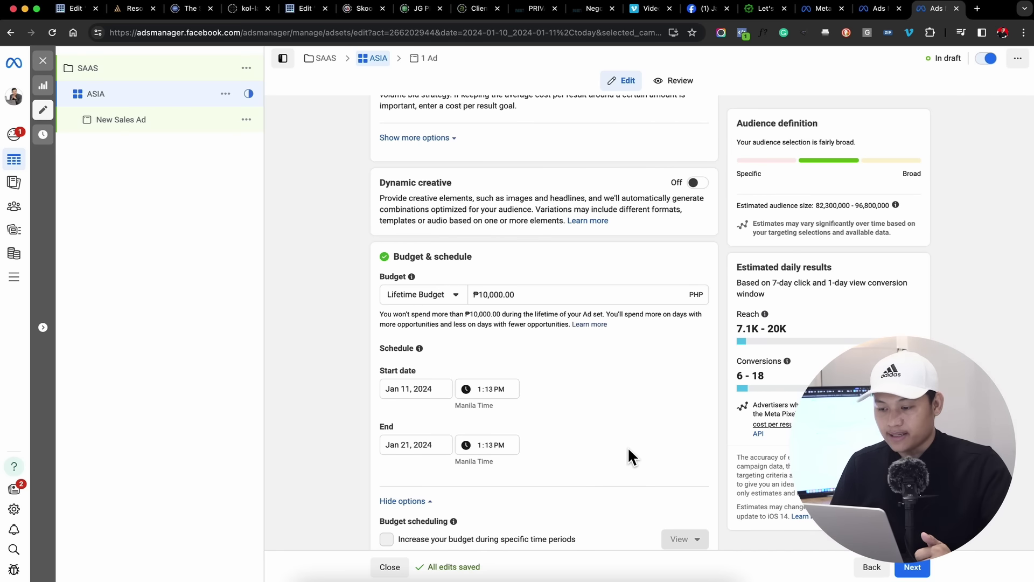
Step: Enable running ads on a schedule and keep the viewer's time zone as its basis
scroll(619, 411, "down", 1)
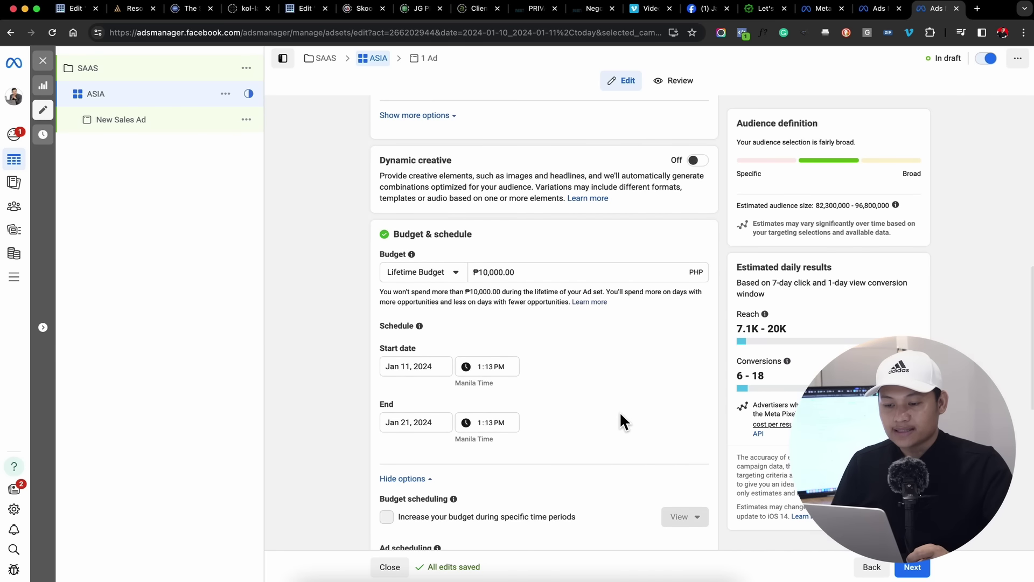
scroll(614, 395, "down", 3)
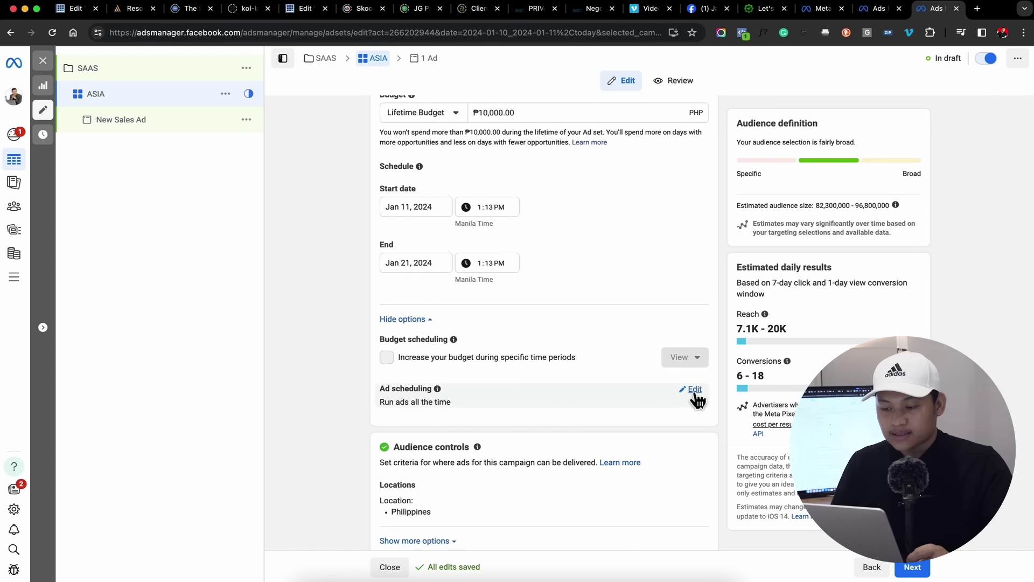
left_click(694, 390)
left_click(447, 418)
scroll(447, 419, "down", 5)
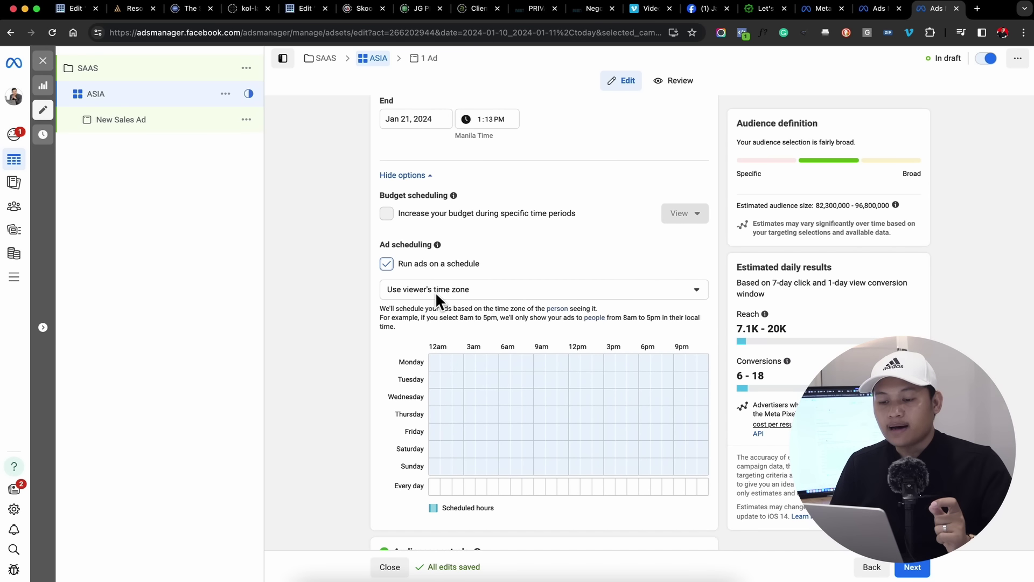
left_click(436, 298)
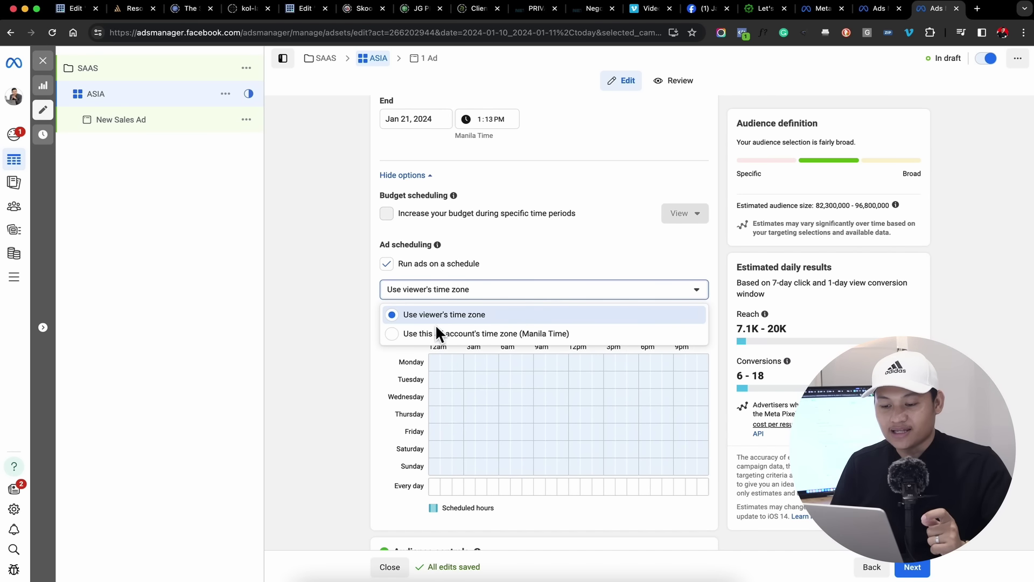
left_click(335, 353)
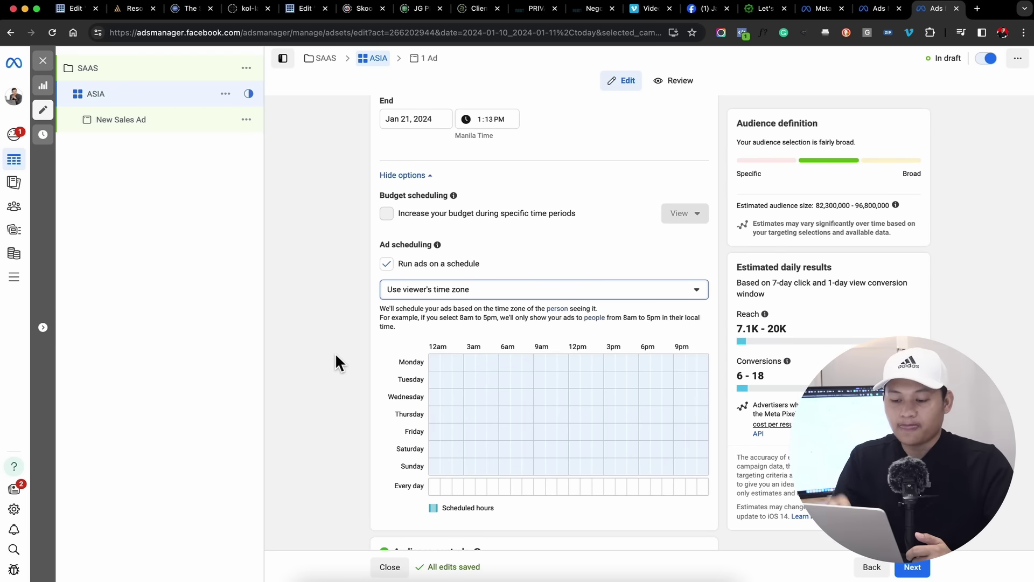
Step: Schedule the ads for every day from 7 am to 1 pm and from 4 pm to 11 pm
scroll(335, 353, "down", 2)
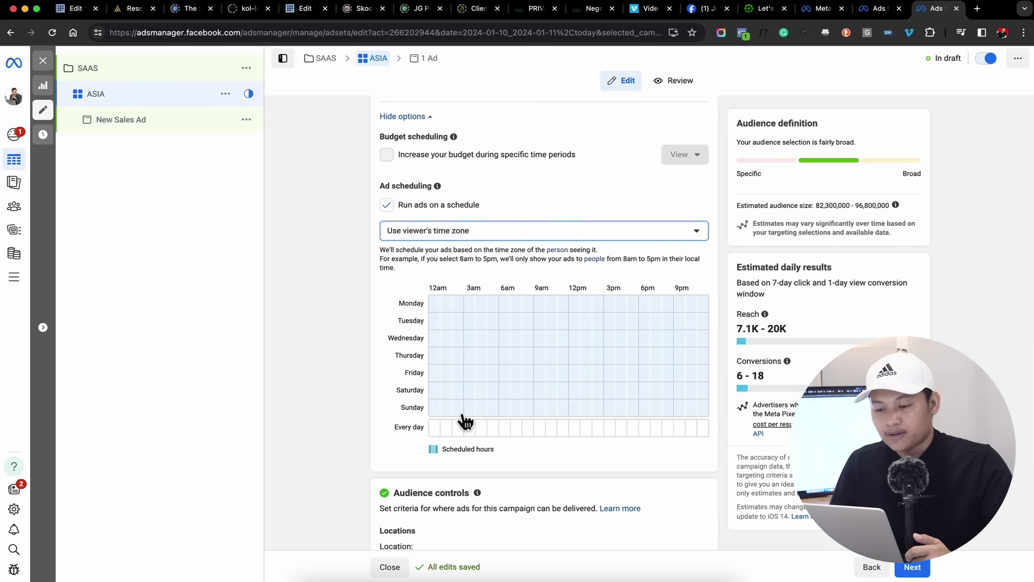
left_click_drag(520, 309, 574, 429)
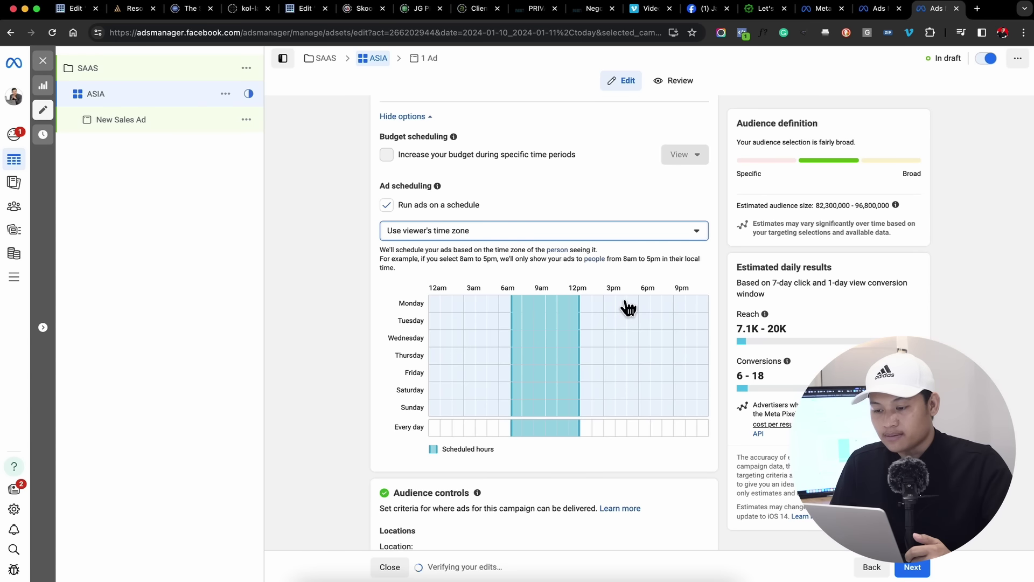
left_click_drag(628, 308, 692, 435)
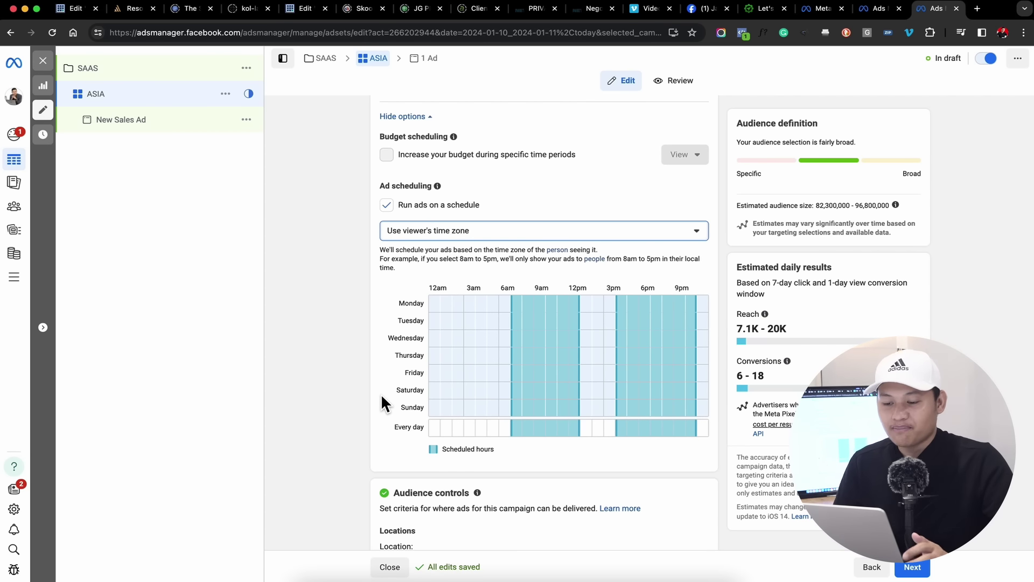
Step: Review the ad set's lifetime budget, start and end dates, and ad scheduling hours
scroll(335, 410, "up", 6)
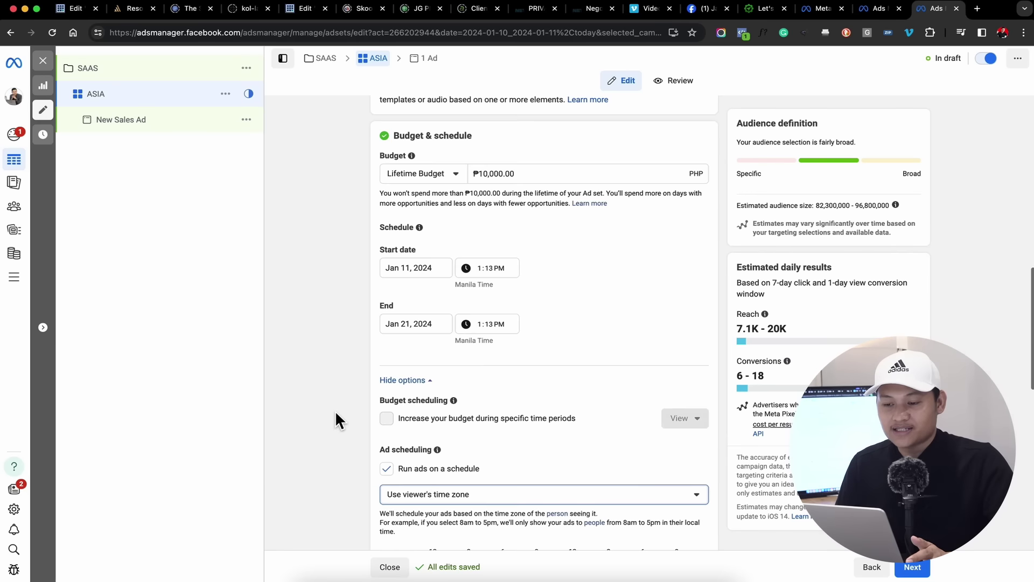
scroll(335, 421, "up", 2)
scroll(335, 420, "down", 2)
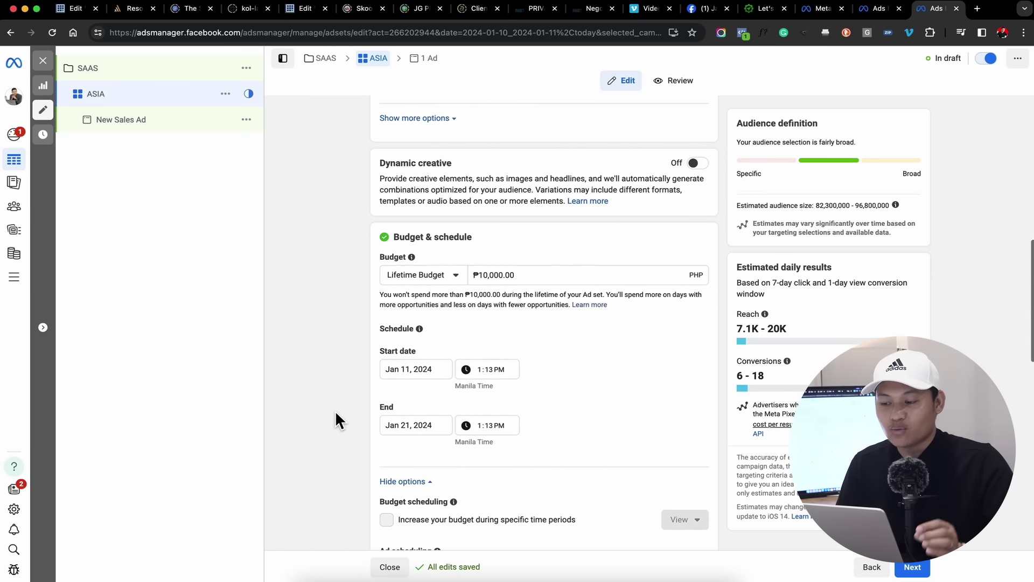
scroll(335, 414, "down", 5)
scroll(335, 415, "up", 7)
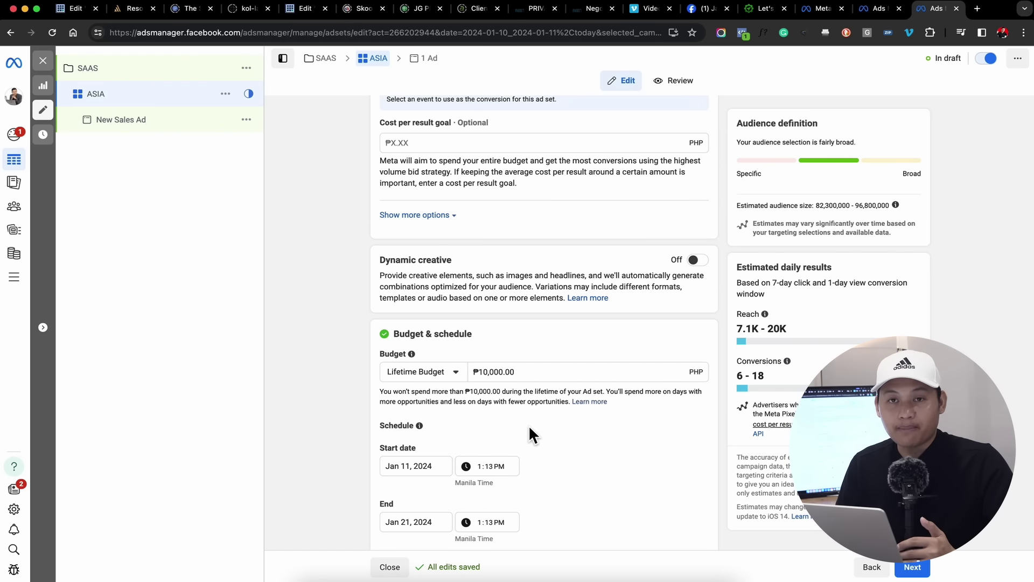
scroll(529, 428, "down", 4)
scroll(529, 428, "down", 5)
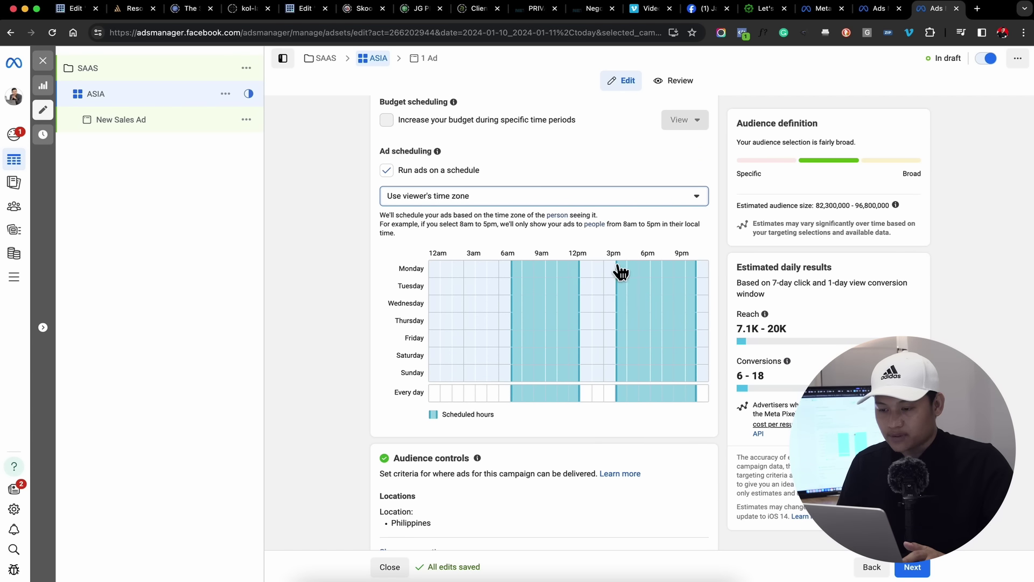
Step: Try clearing Monday's 4 pm and 5 pm hours in the ad schedule, and restore them
left_click(634, 272)
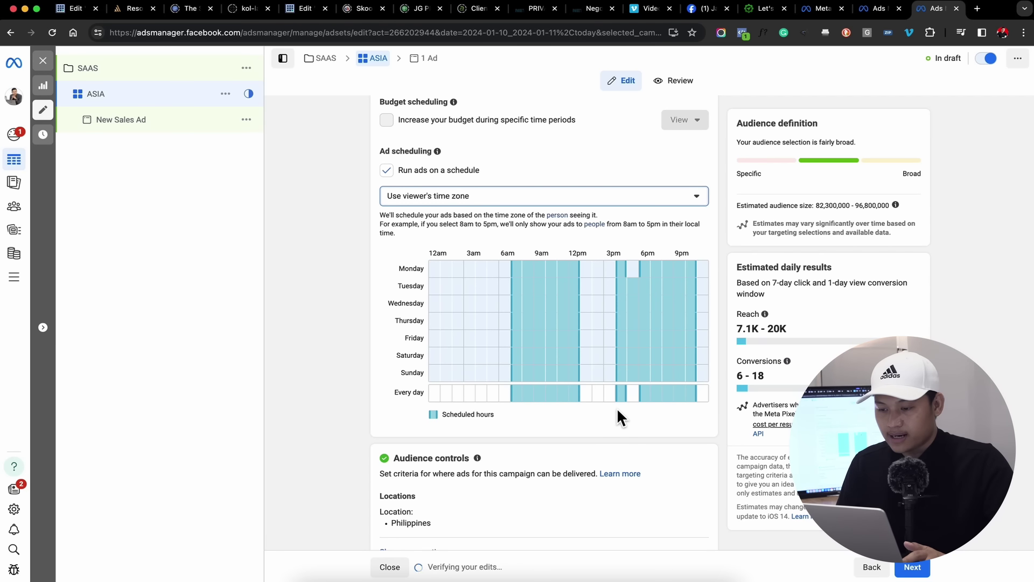
left_click(623, 270)
left_click(634, 272)
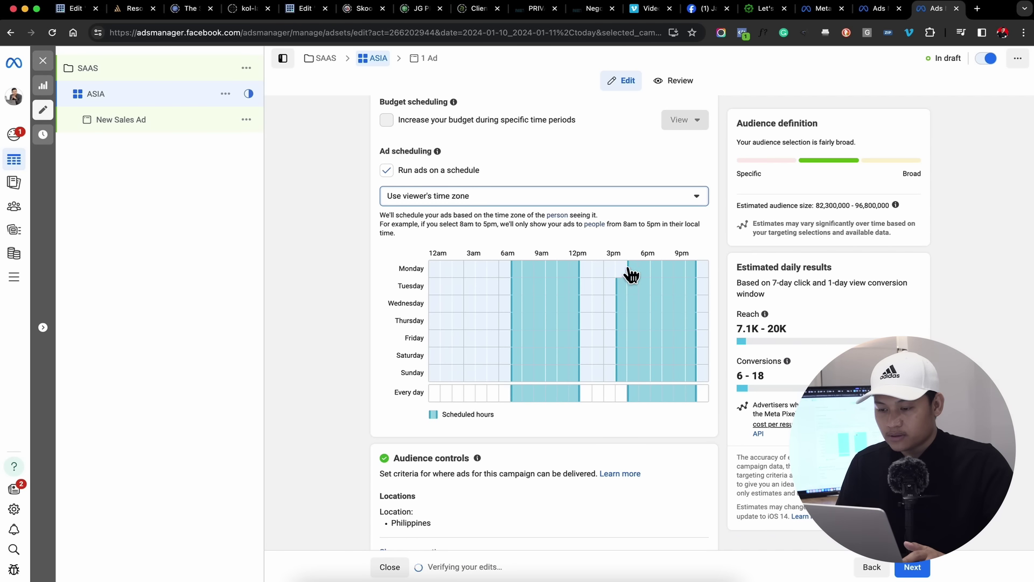
left_click(624, 272)
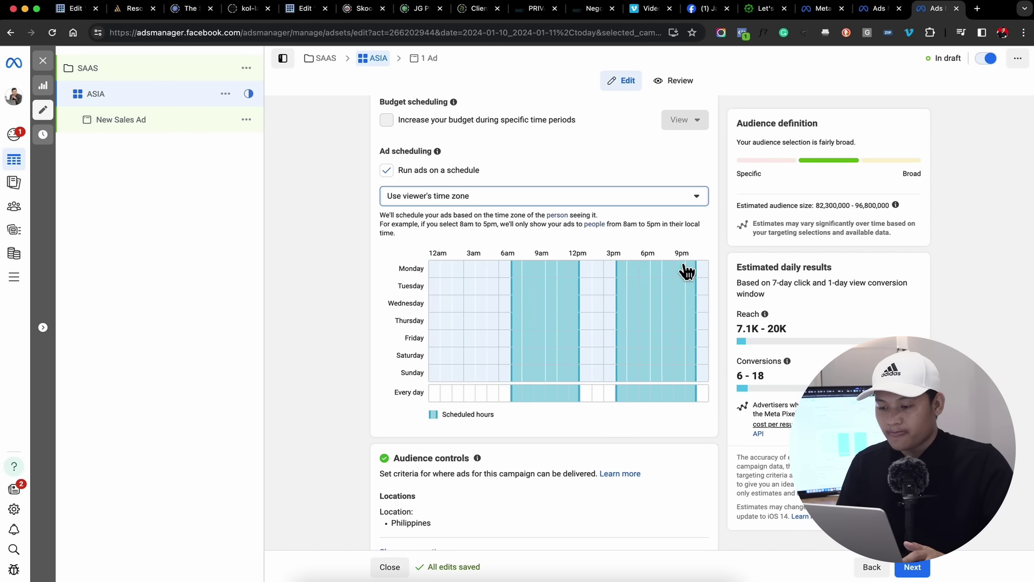
Step: Change the audience location to the Asia region in the audience controls
scroll(686, 271, "down", 5)
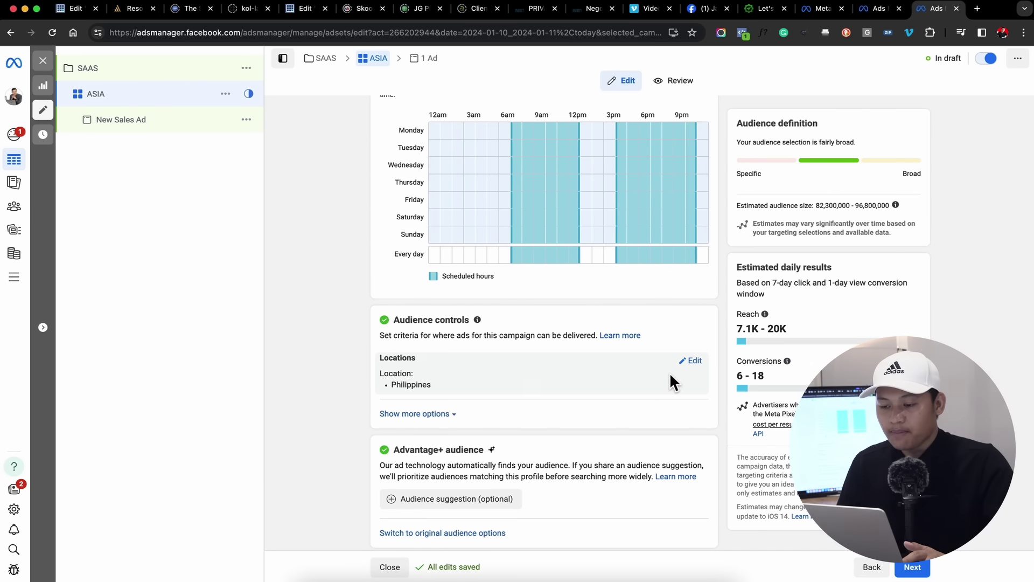
left_click(699, 362)
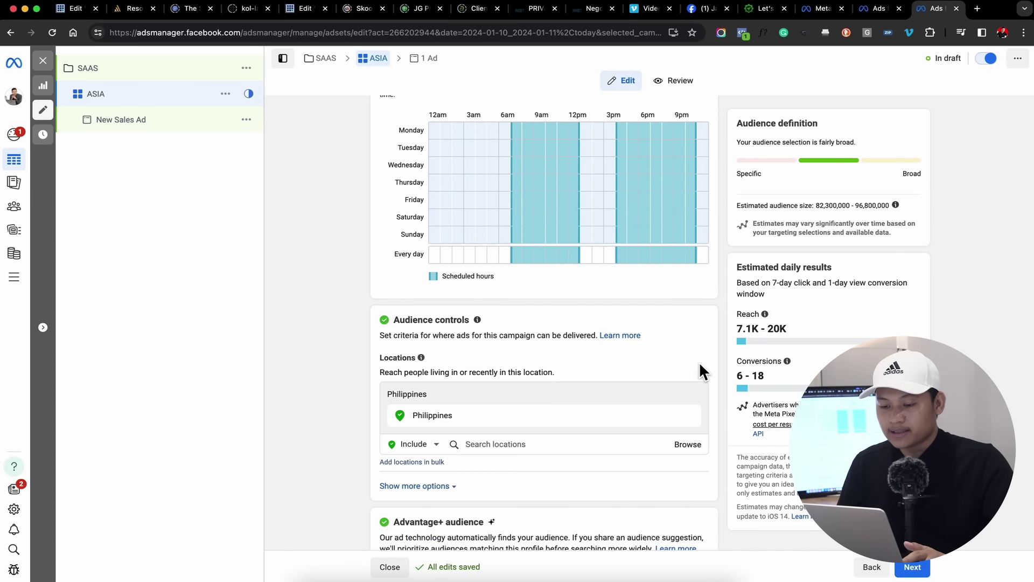
left_click(493, 442)
type("ASIA")
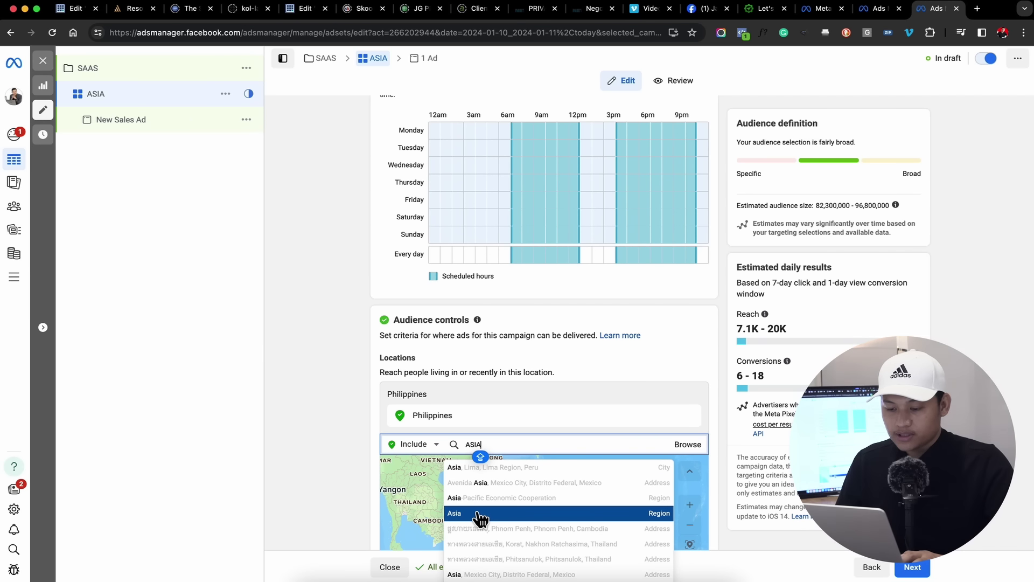
left_click(478, 515)
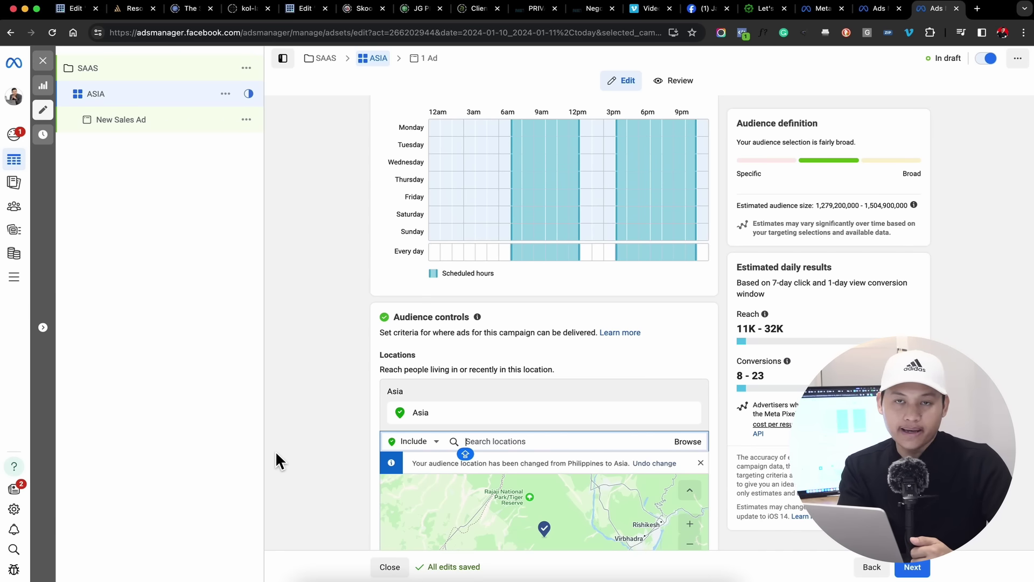
scroll(276, 450, "down", 5)
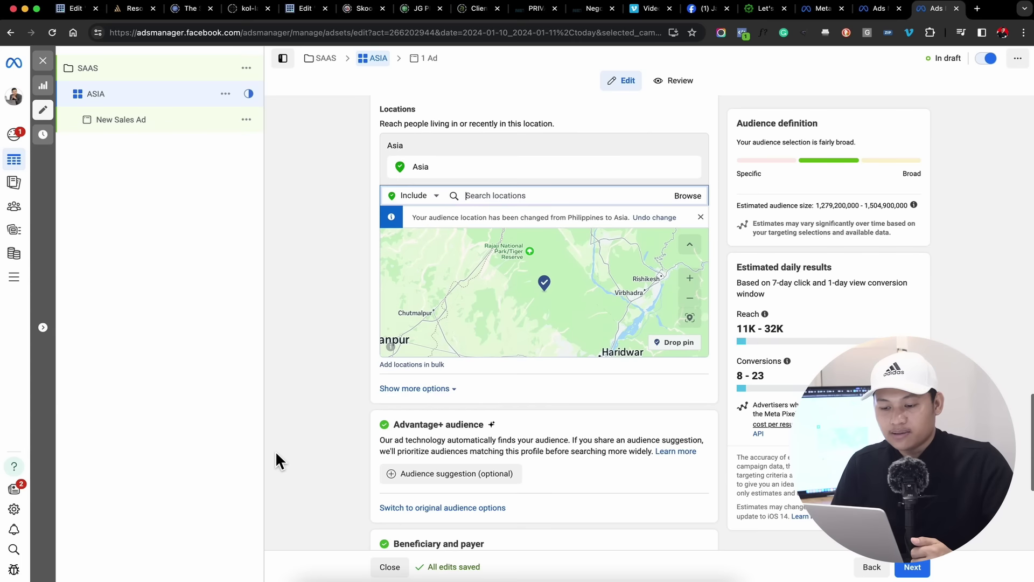
Step: Show the additional audience control options and set the audience language to Filipino
left_click(411, 388)
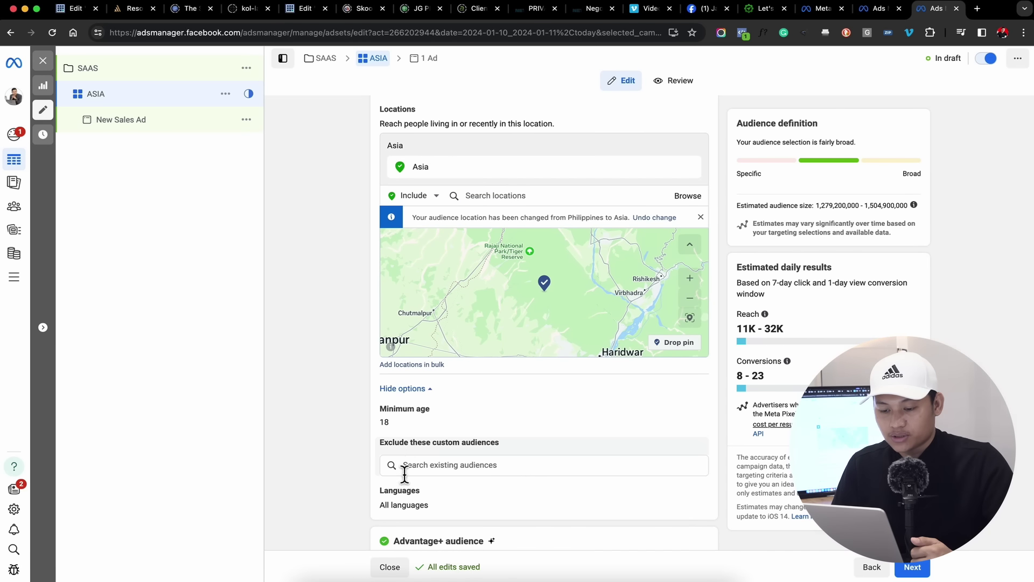
left_click(415, 391)
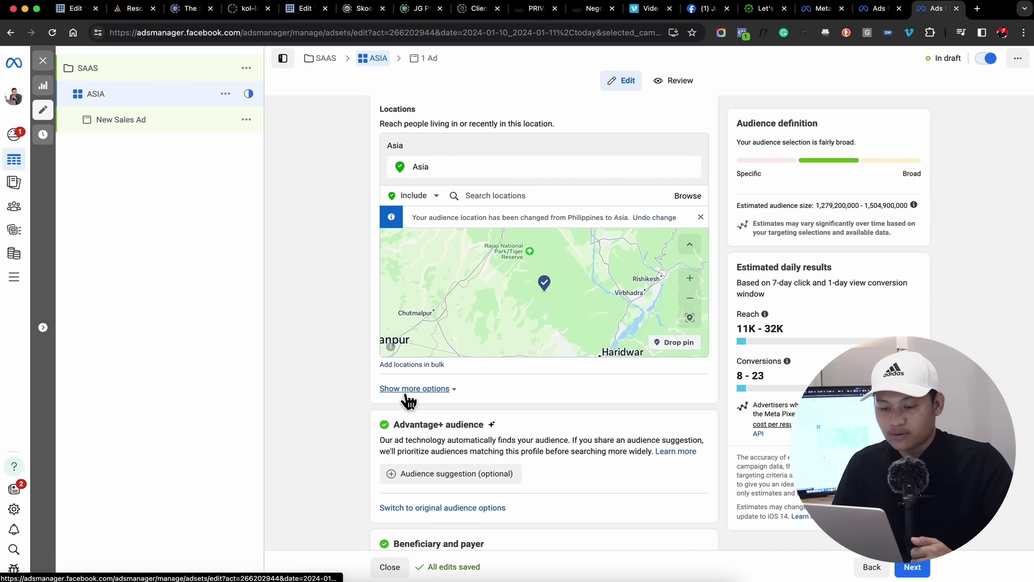
left_click(405, 396)
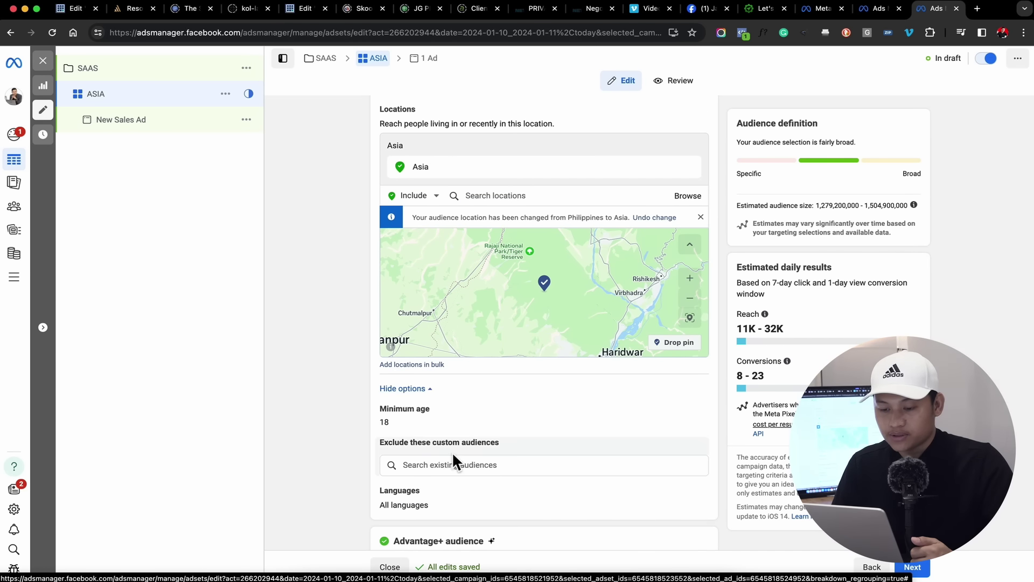
scroll(461, 467, "down", 1)
scroll(461, 467, "down", 1)
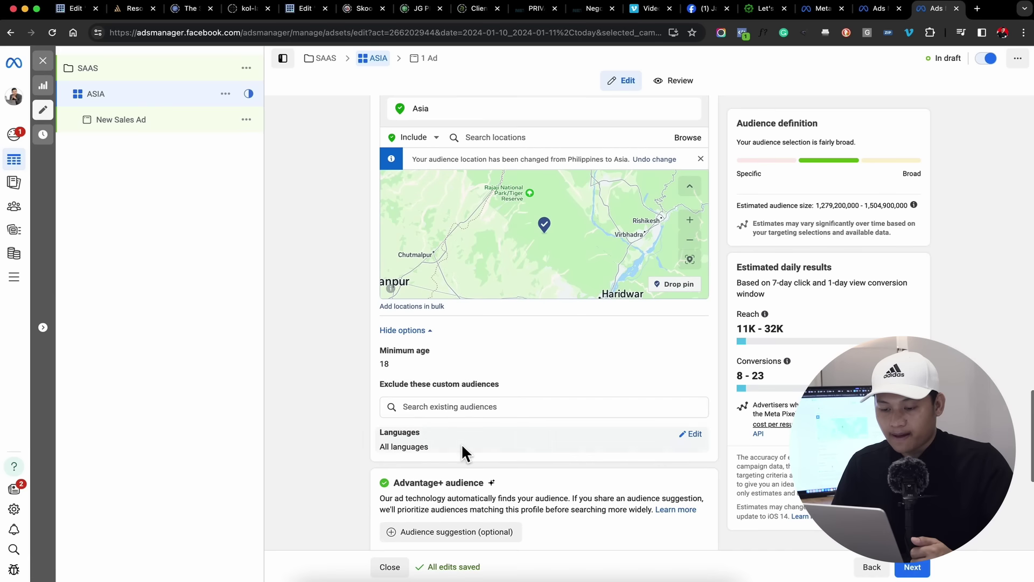
left_click(694, 435)
left_click(501, 451)
type("FIL")
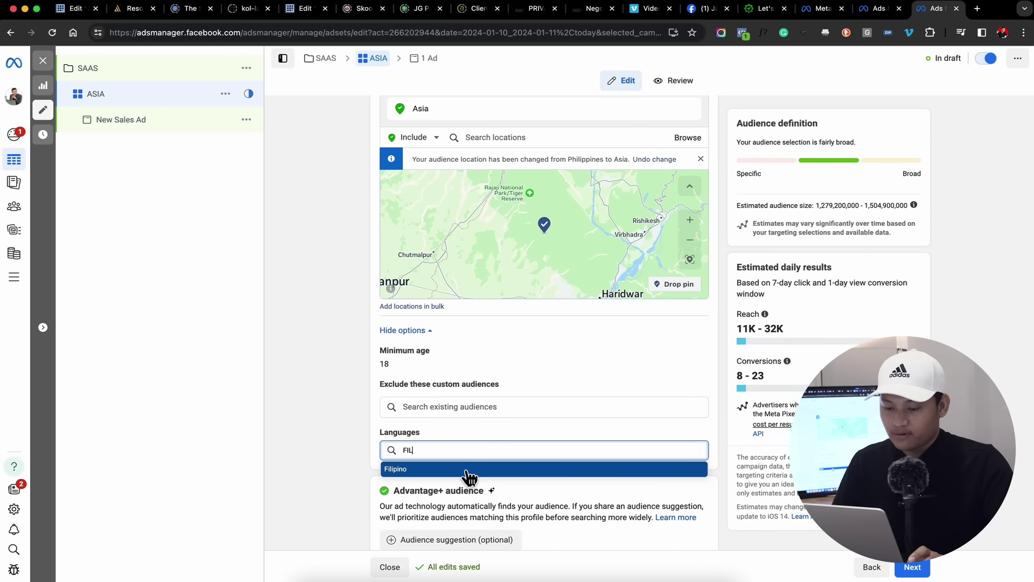
left_click(467, 476)
left_click(330, 461)
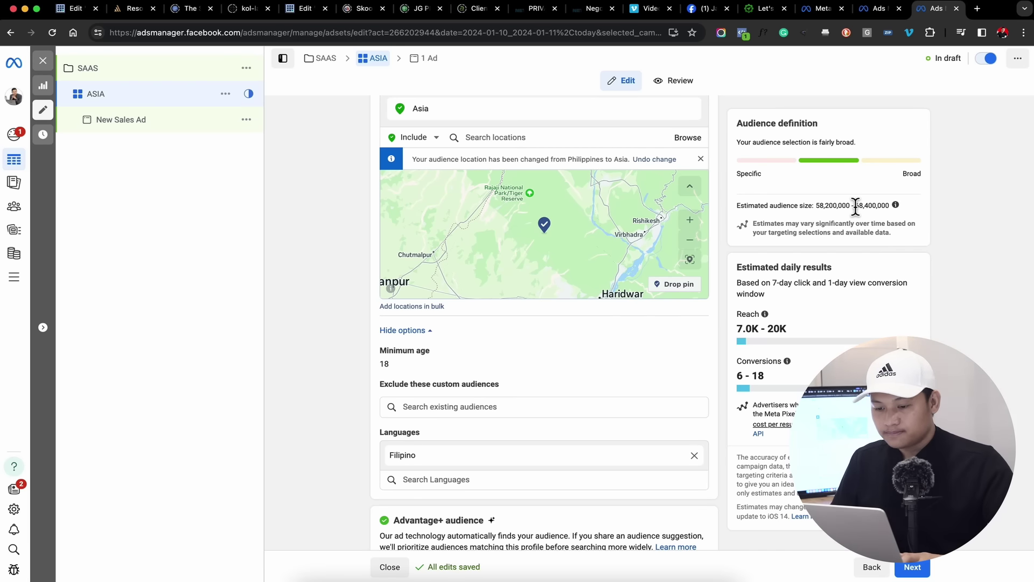
scroll(667, 324, "down", 2)
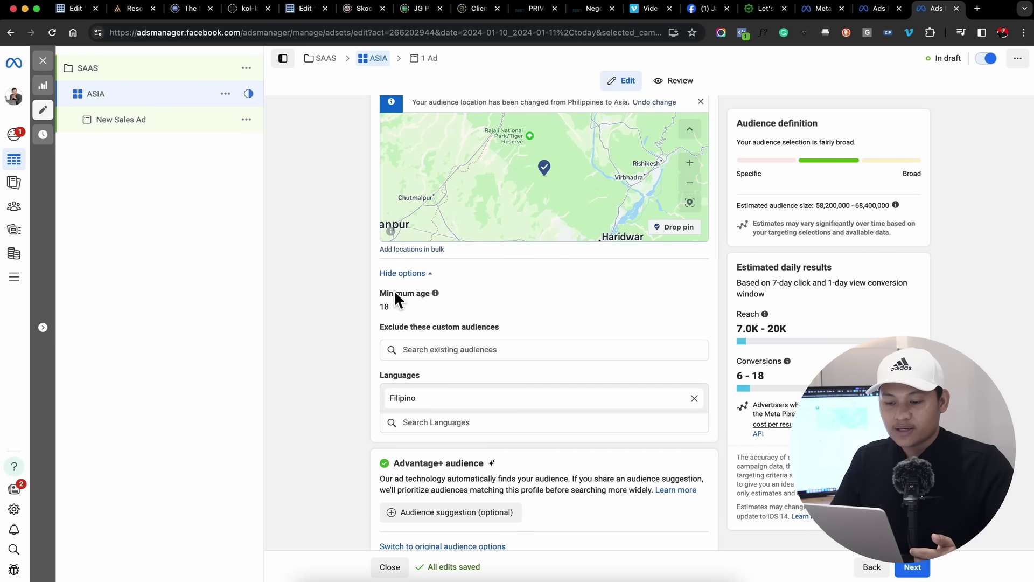
left_click(407, 273)
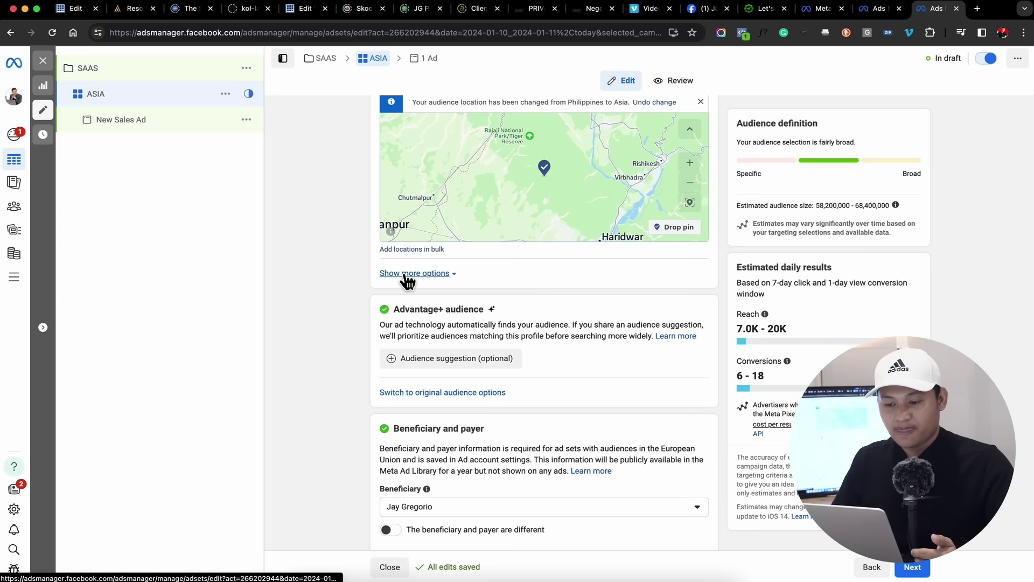
left_click(419, 276)
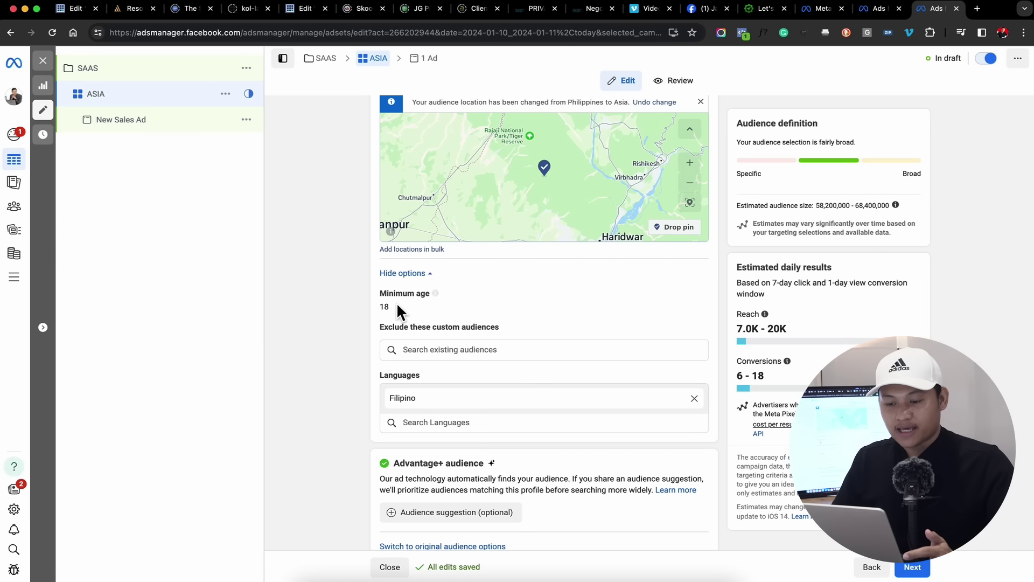
Step: Reset the ad set's start date to today in the budget and schedule settings
scroll(379, 321, "up", 10)
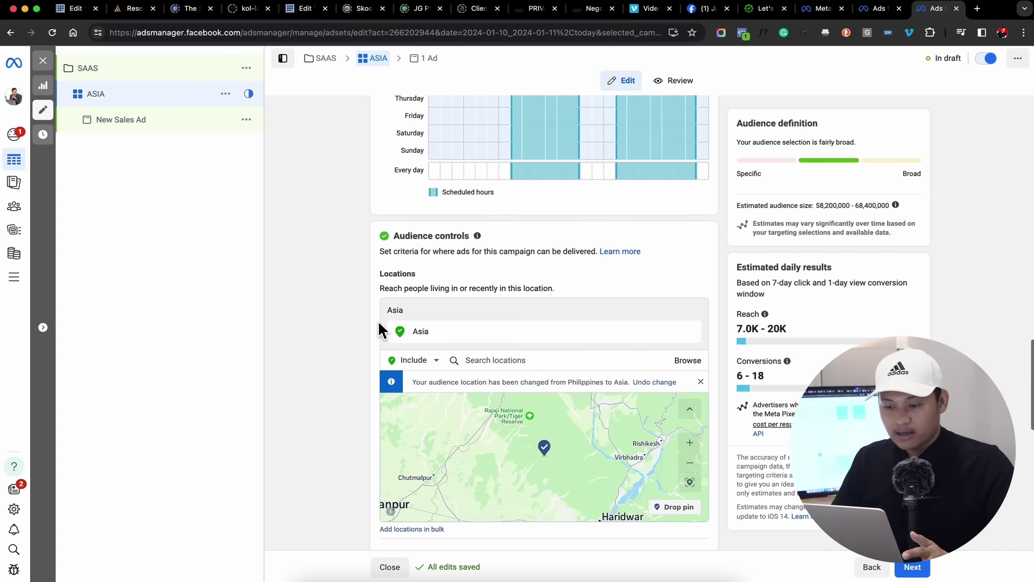
scroll(379, 321, "up", 2)
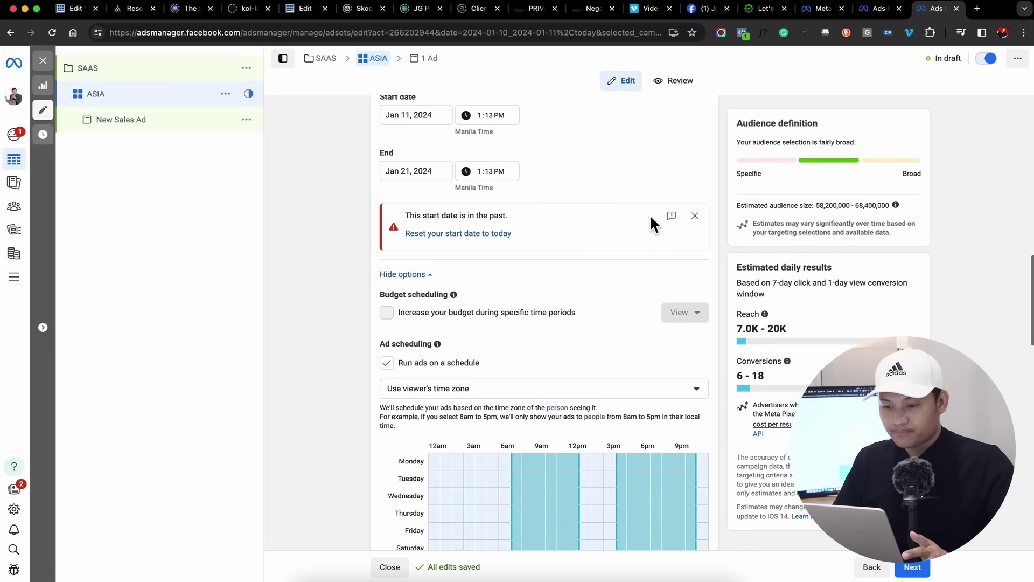
left_click(442, 235)
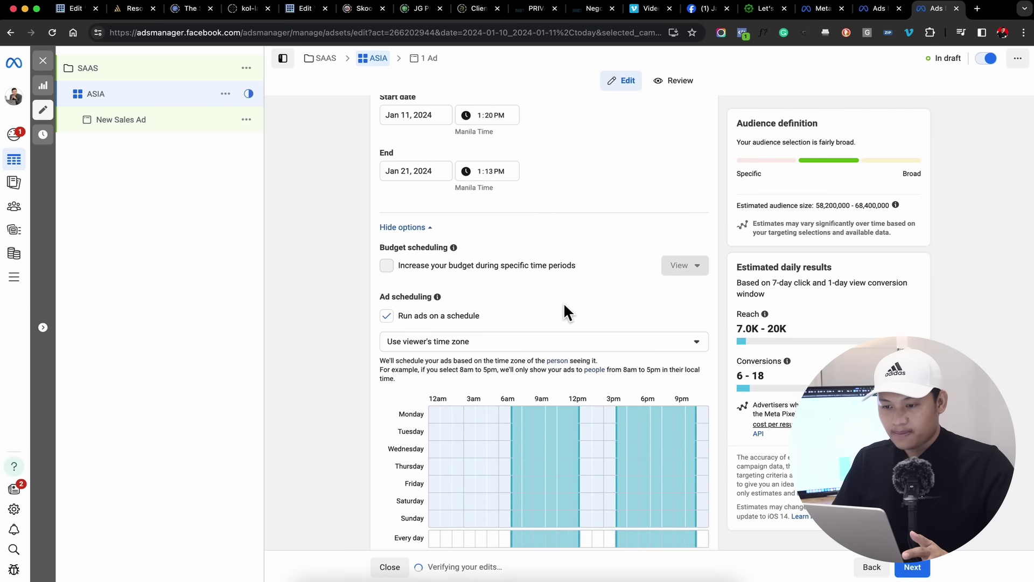
Step: Review the ad set's scheduled hours and audience controls, including location, minimum age and languages
scroll(563, 303, "up", 8)
scroll(563, 302, "down", 10)
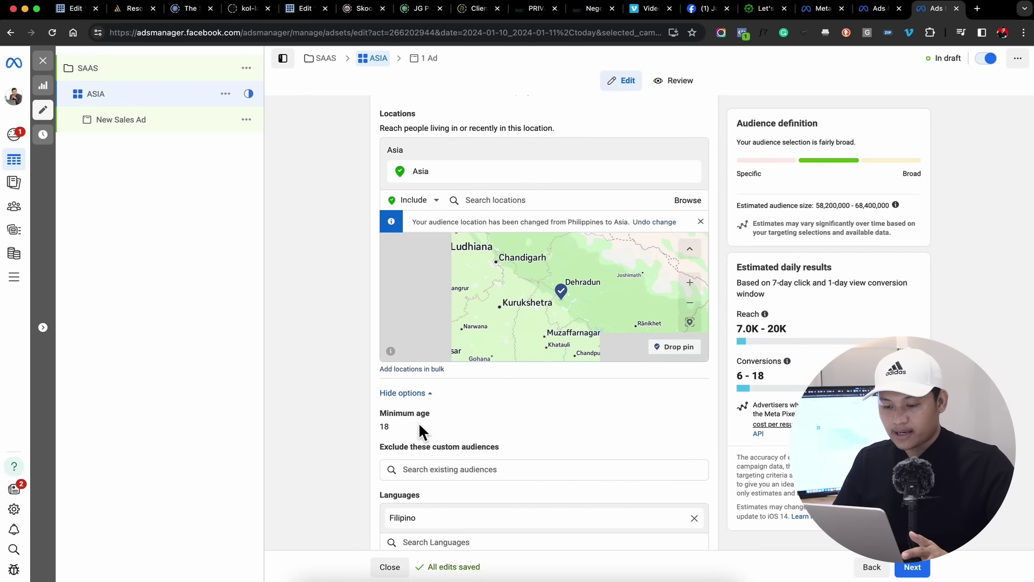
scroll(405, 412, "down", 1)
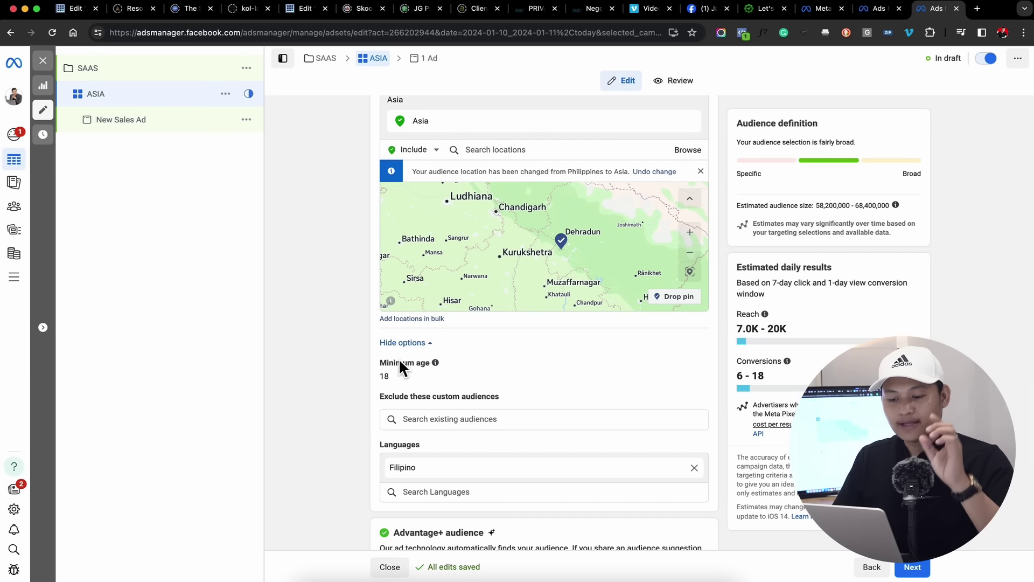
scroll(314, 372, "up", 2)
scroll(312, 363, "up", 10)
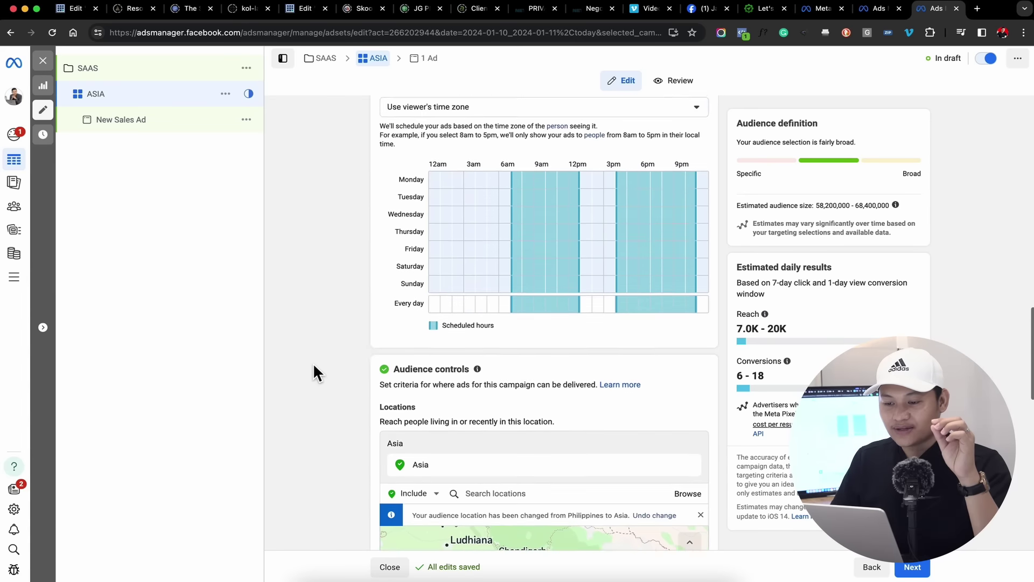
scroll(313, 363, "down", 8)
scroll(312, 363, "down", 10)
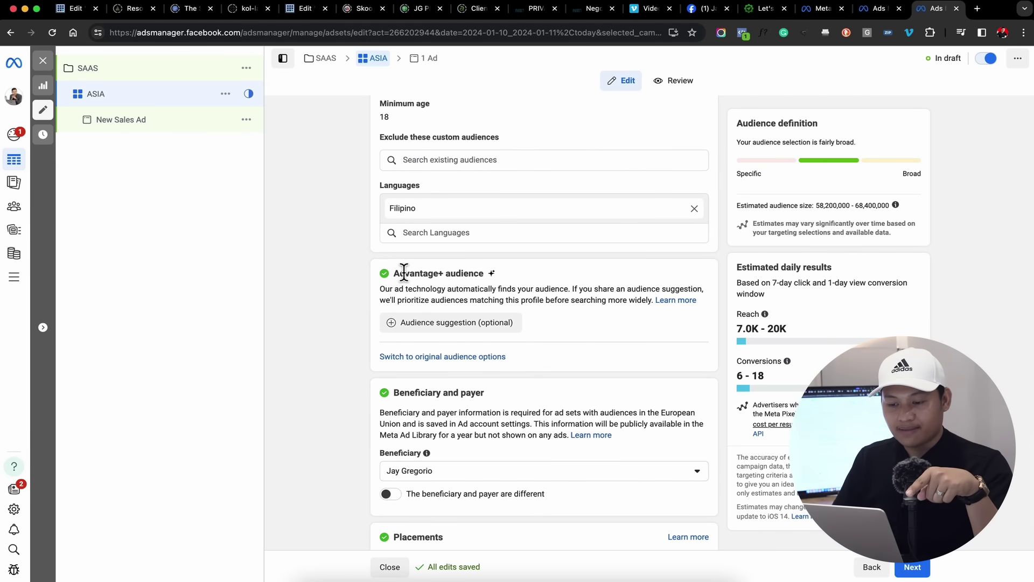
Step: Read the Advantage+ audience description, including the optional audience suggestion and the original audience options
left_click_drag(392, 273, 481, 273)
left_click(518, 269)
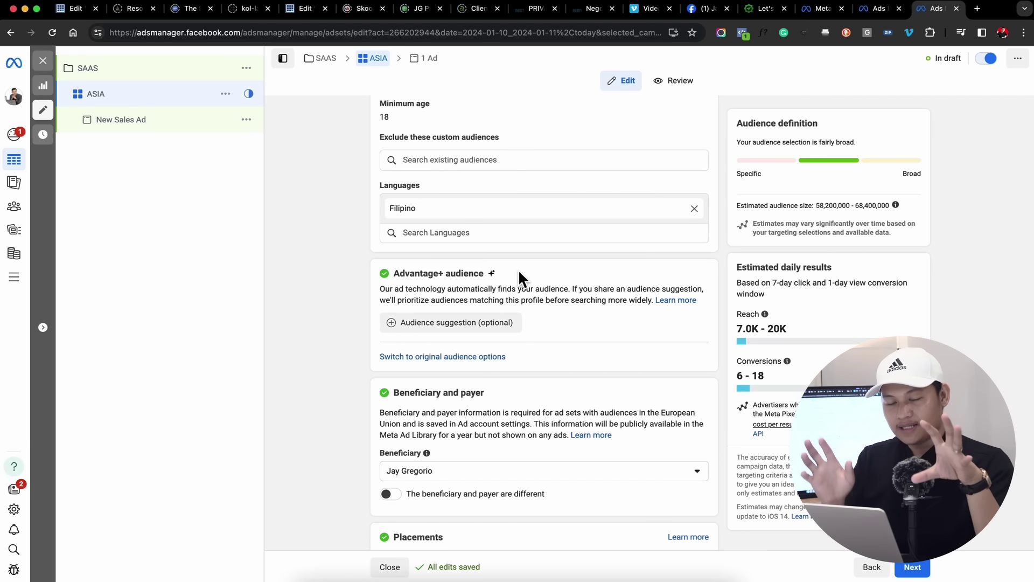
scroll(518, 269, "up", 5)
scroll(400, 315, "left", 5)
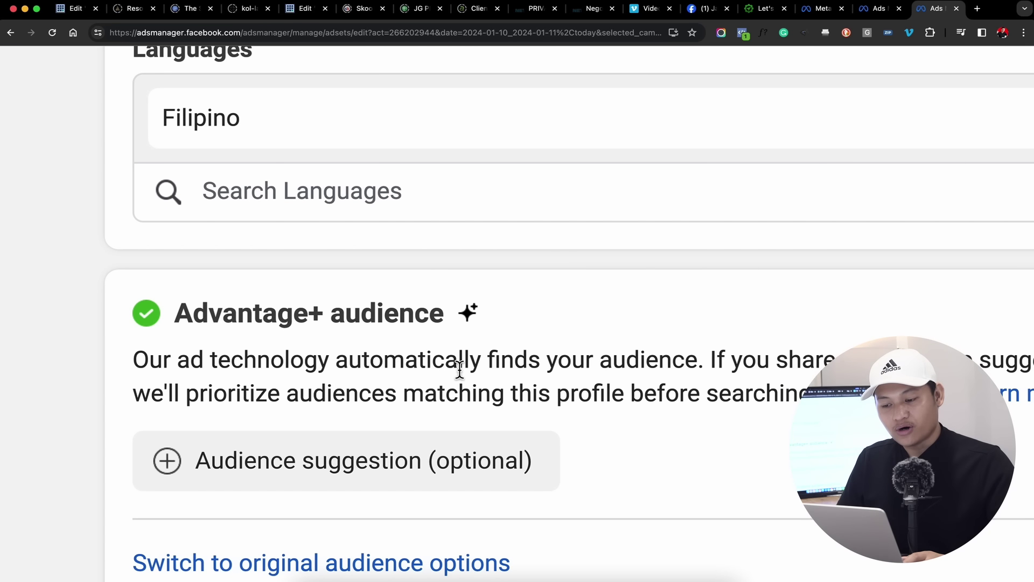
scroll(474, 370, "right", 2)
scroll(622, 364, "right", 3)
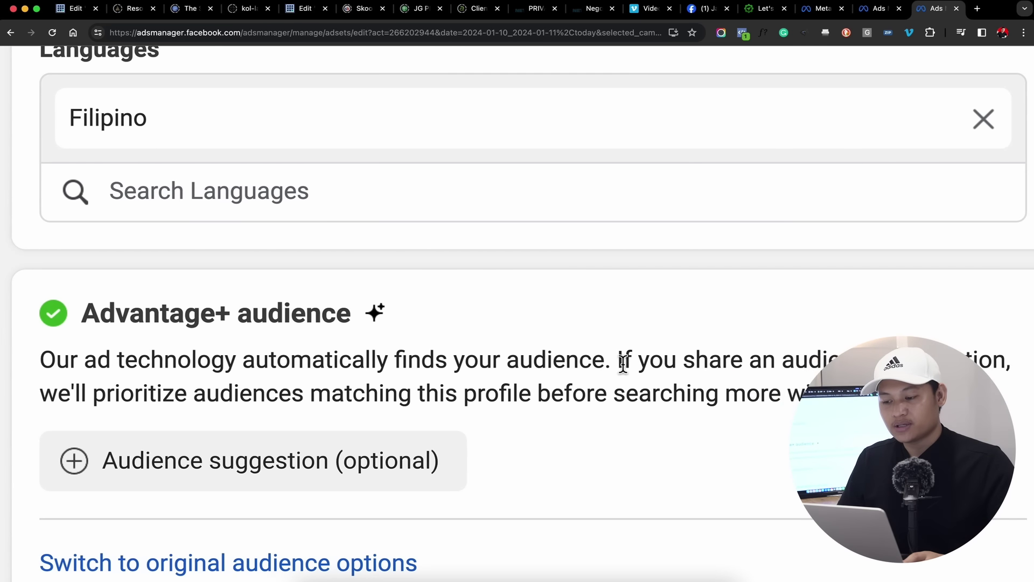
scroll(624, 363, "right", 1)
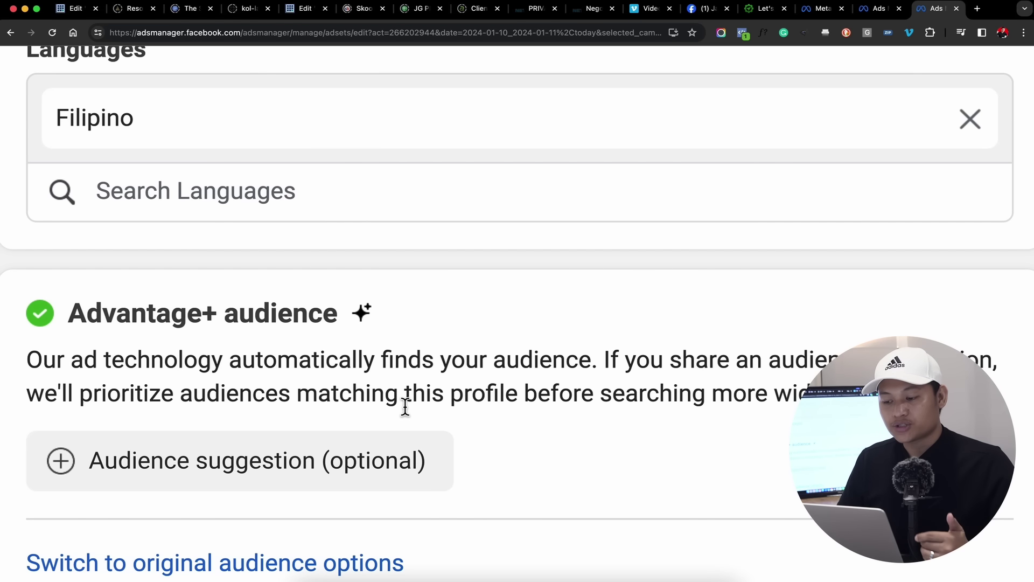
scroll(591, 440, "down", 5)
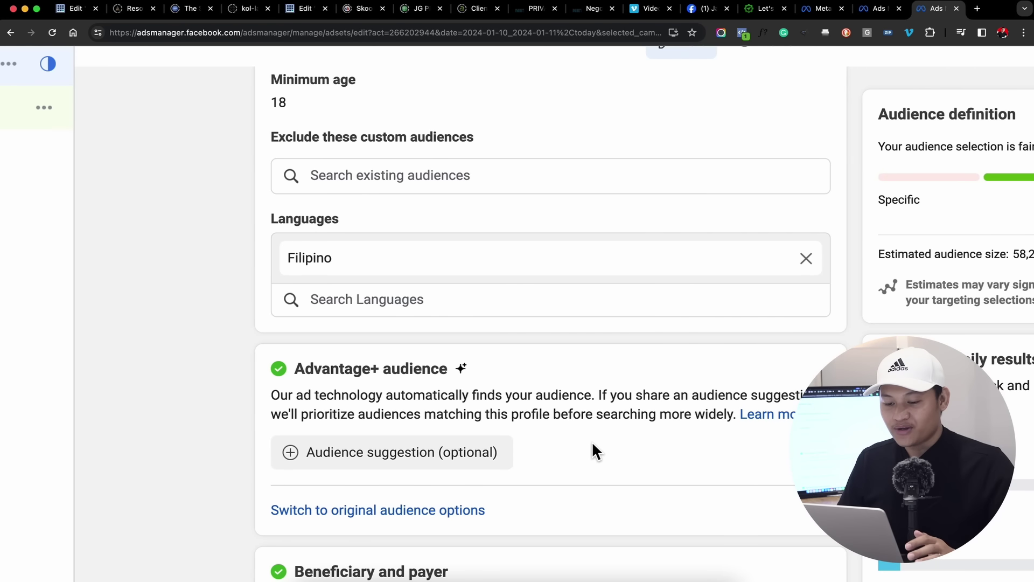
scroll(592, 441, "down", 2)
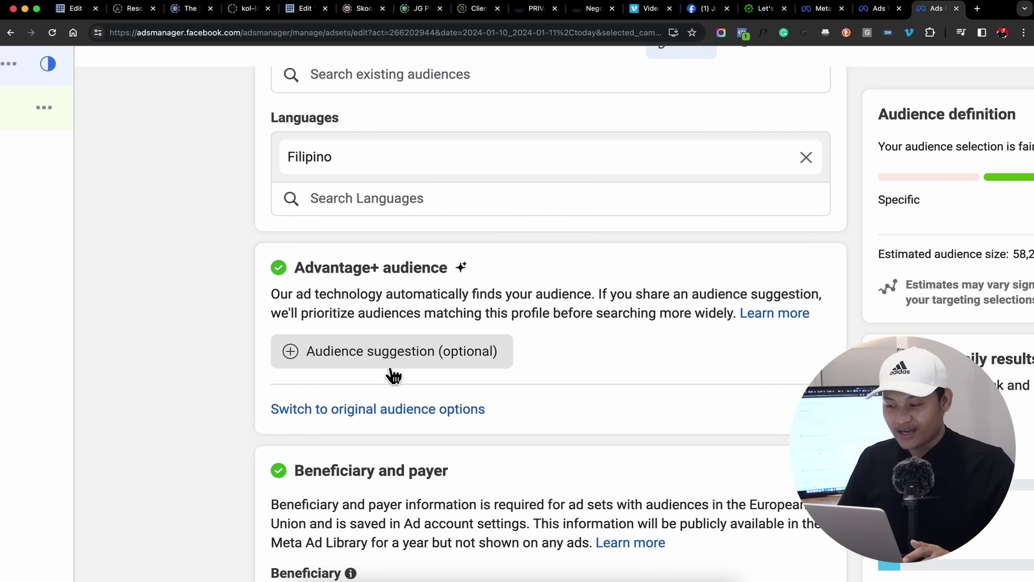
scroll(391, 370, "down", 1)
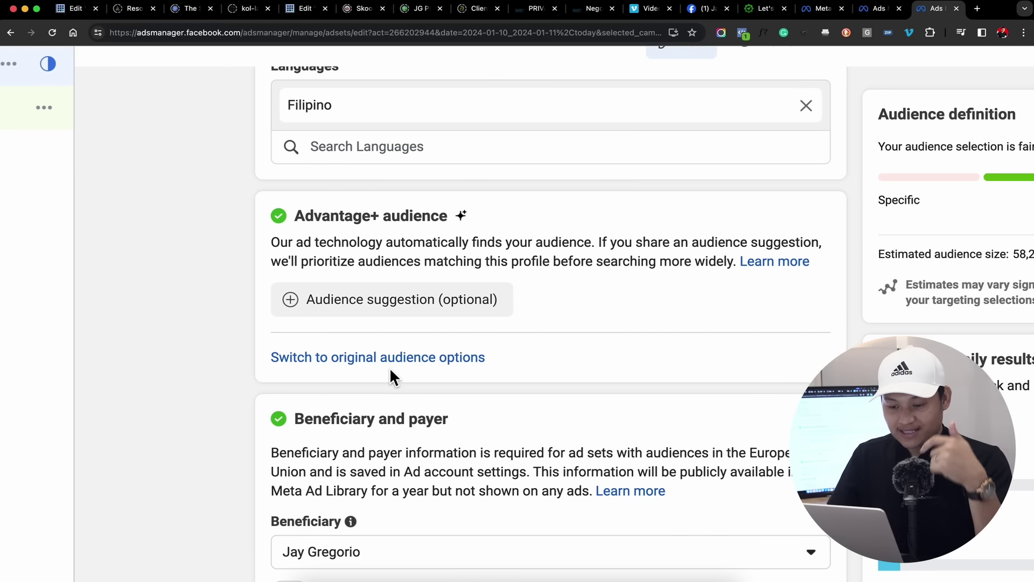
scroll(390, 367, "down", 1)
key("super+0")
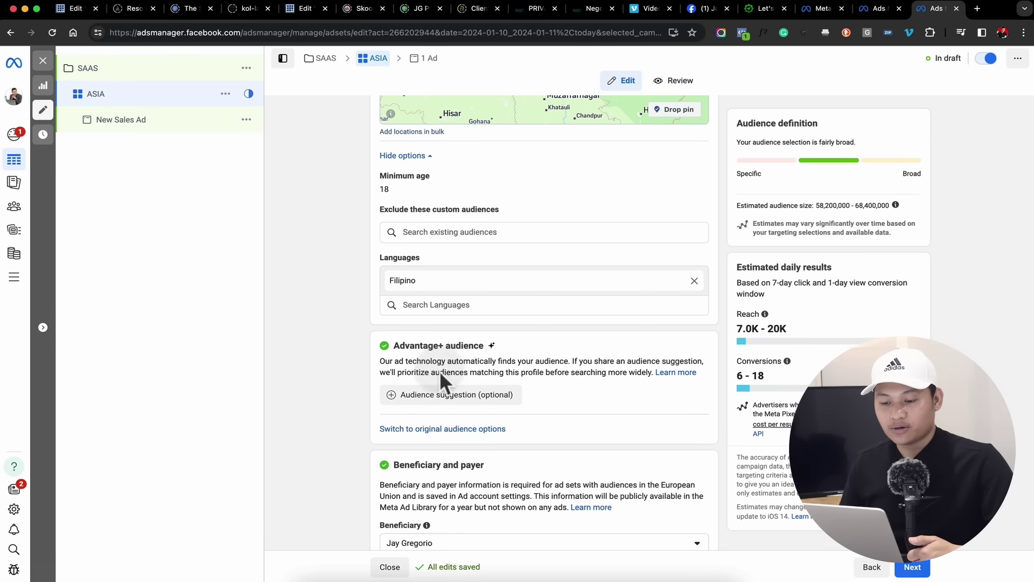
Step: Add an Advantage+ audience suggestion with an age range of 25 to 50, and view the existing custom audiences
mouse_move(429, 401)
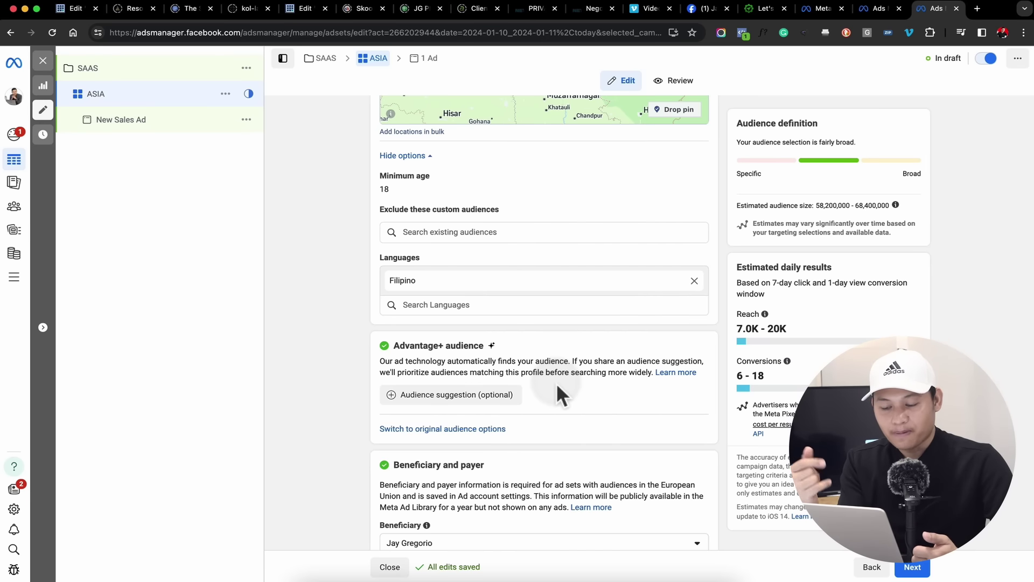
left_click(428, 402)
scroll(428, 402, "down", 5)
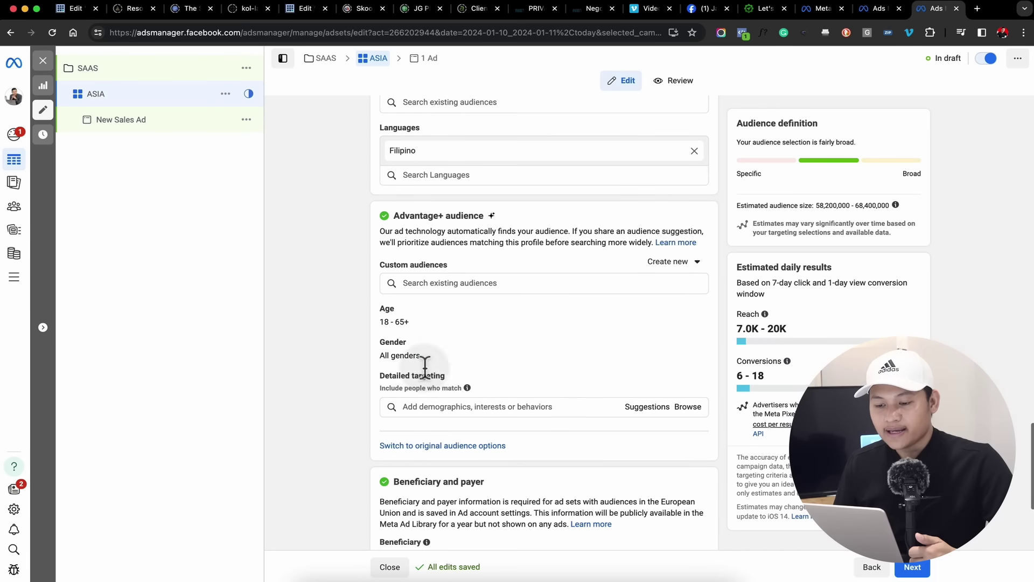
mouse_move(428, 309)
left_click(685, 313)
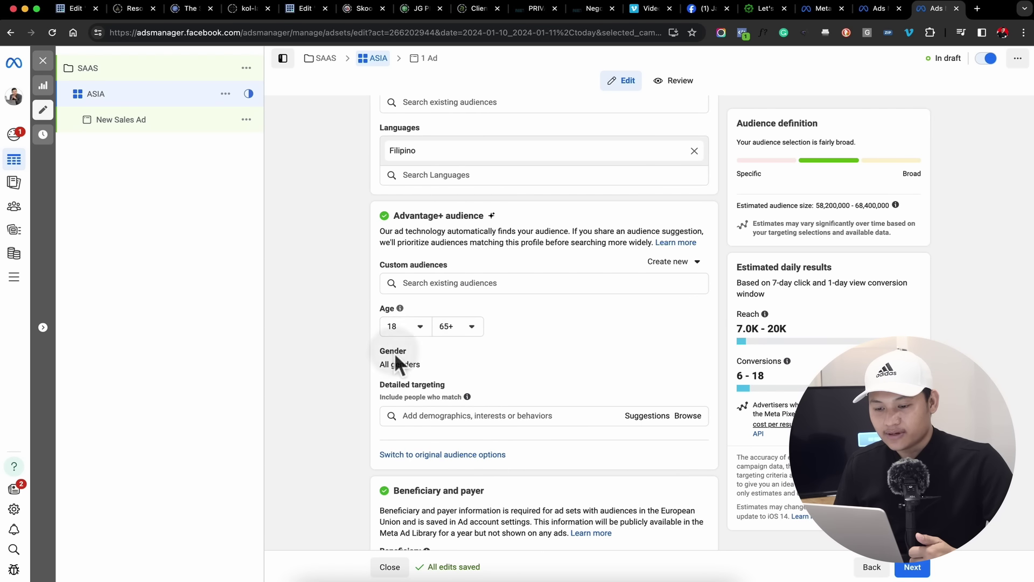
left_click(416, 326)
scroll(420, 447, "down", 1)
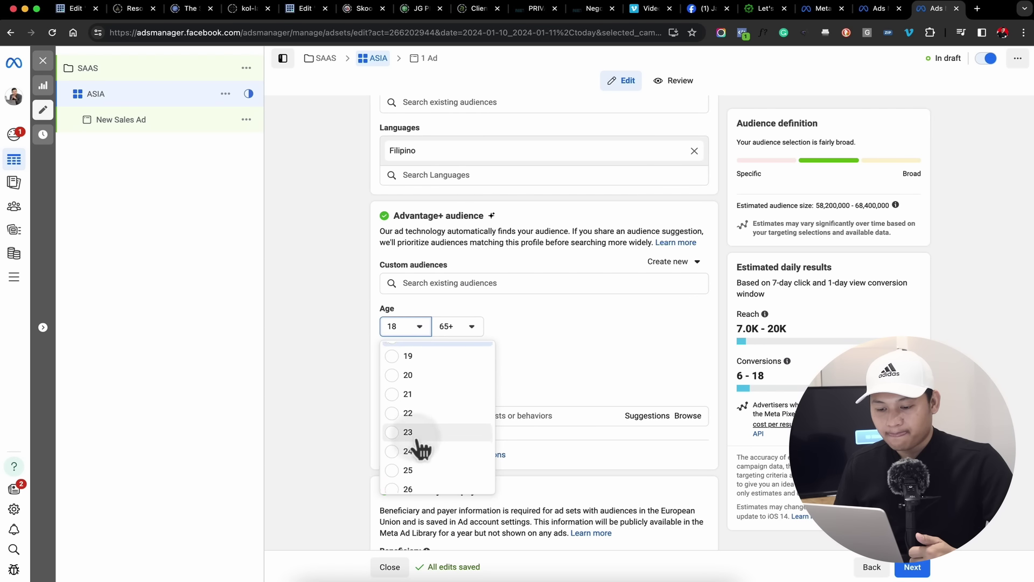
left_click(419, 447)
left_click(472, 328)
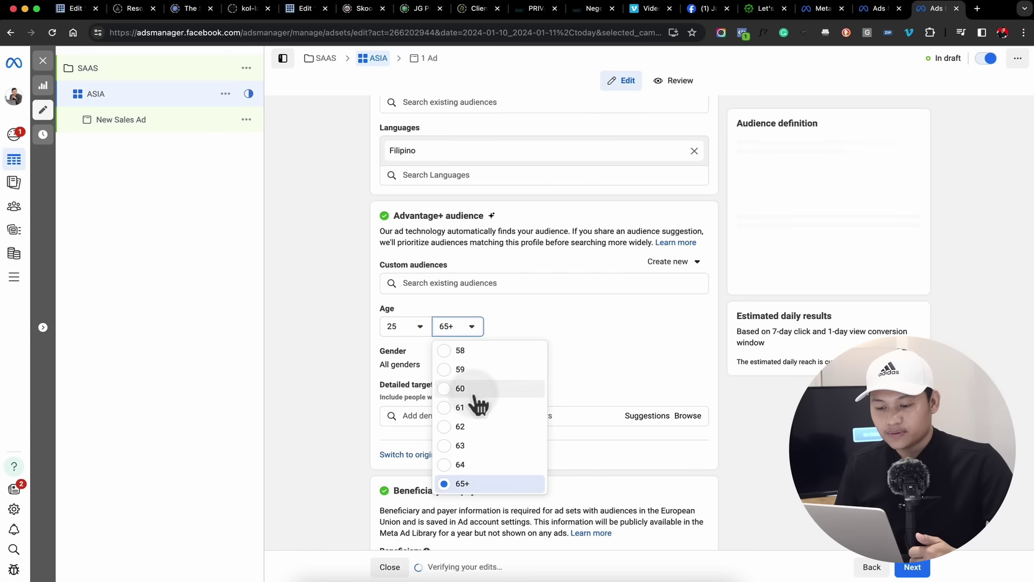
scroll(474, 401, "up", 5)
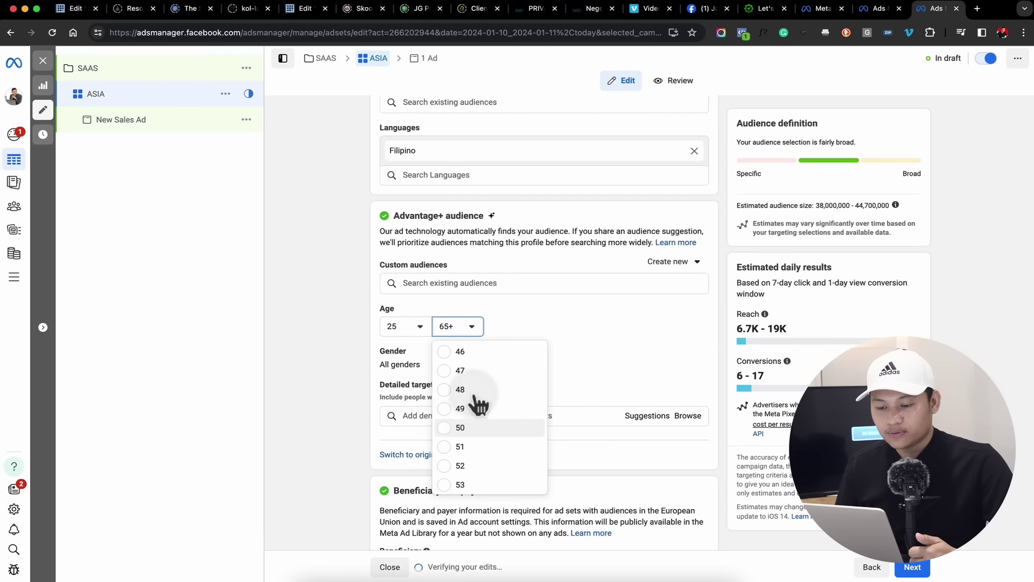
left_click(453, 429)
left_click(496, 281)
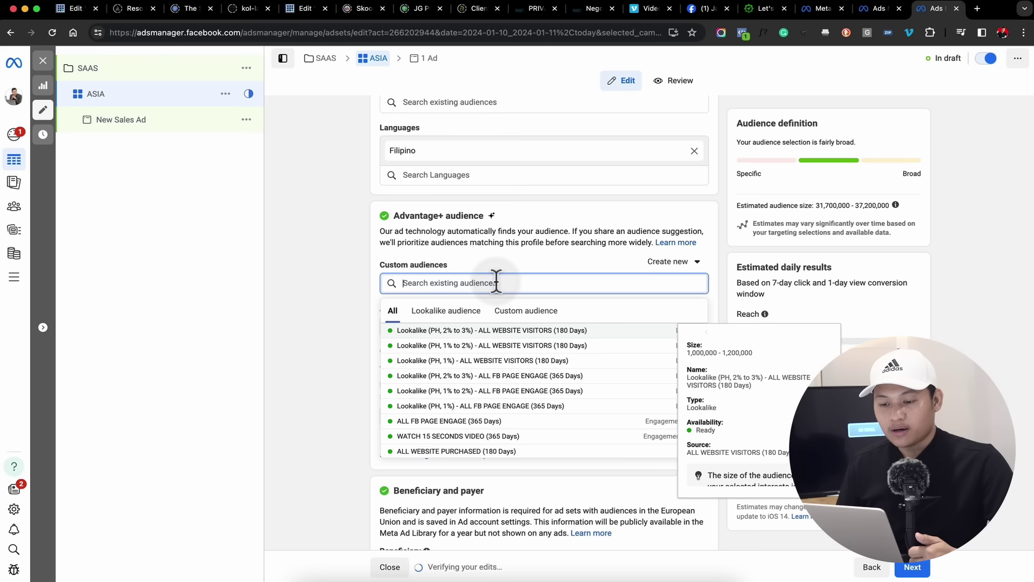
left_click(323, 335)
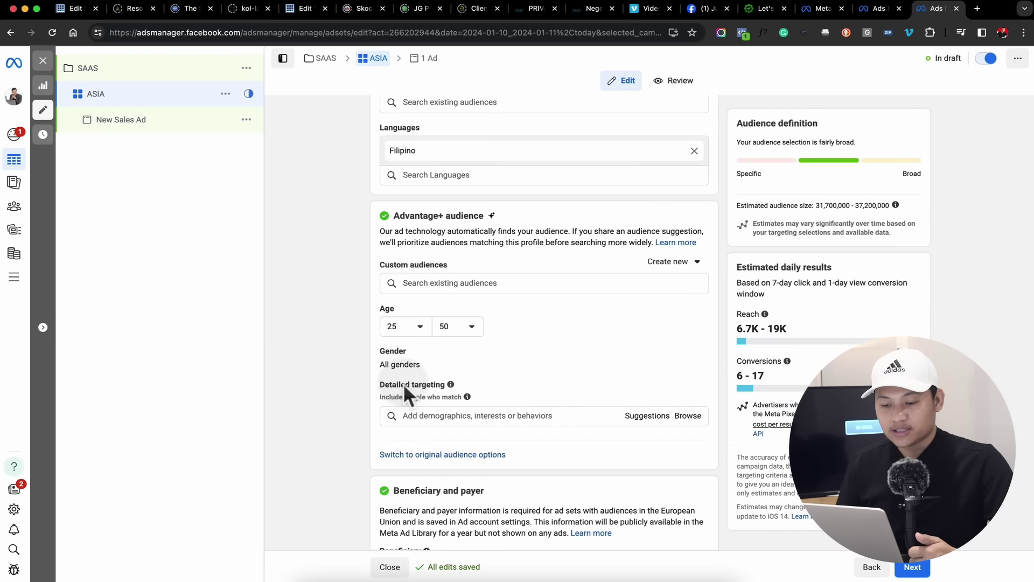
Step: Search the detailed targeting for "shopify" and add the Shopify (software) interest
left_click(433, 416)
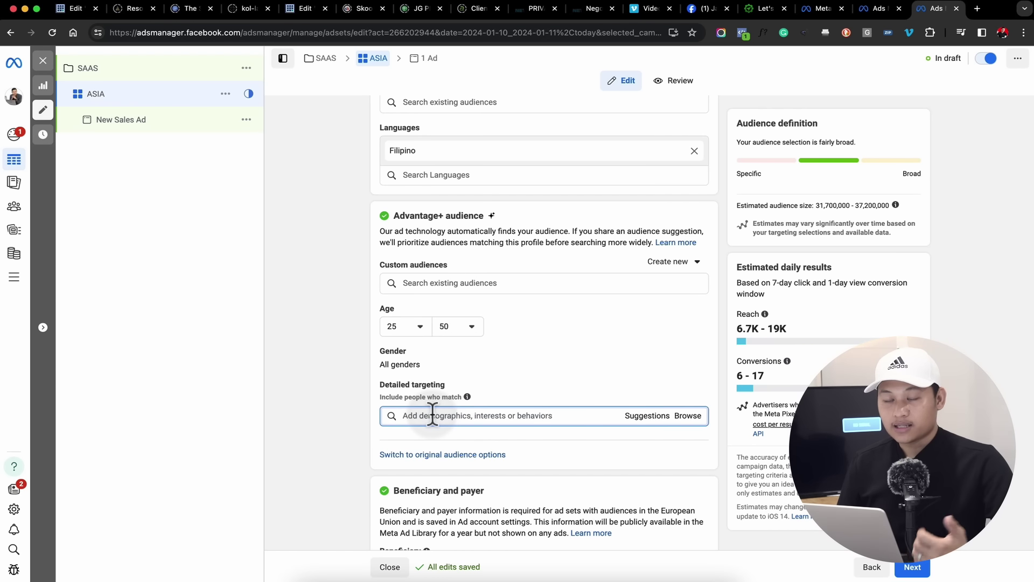
type("softw")
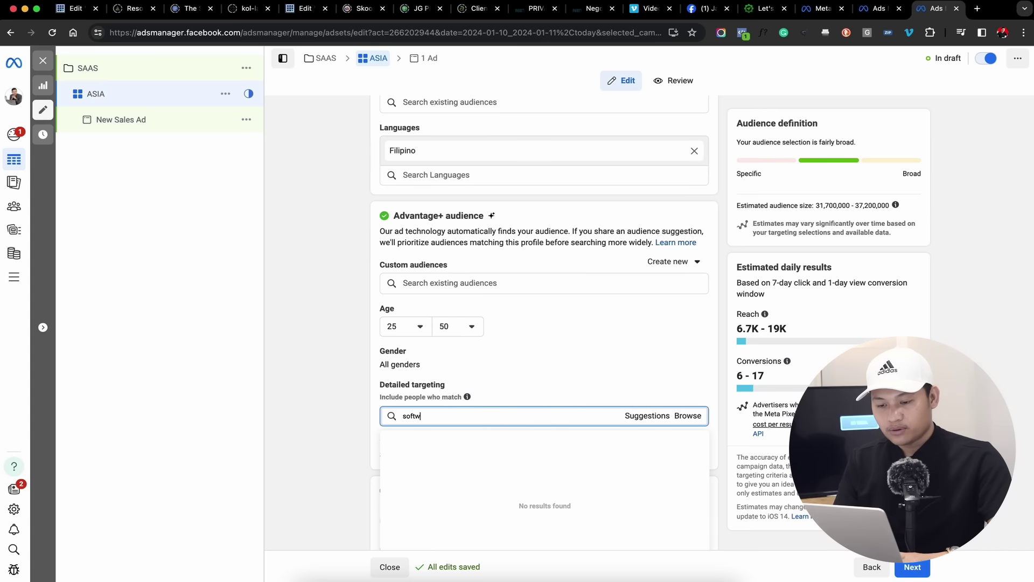
key("BackSpace")
key("BackSpace")
key("BackSpace")
type("ho")
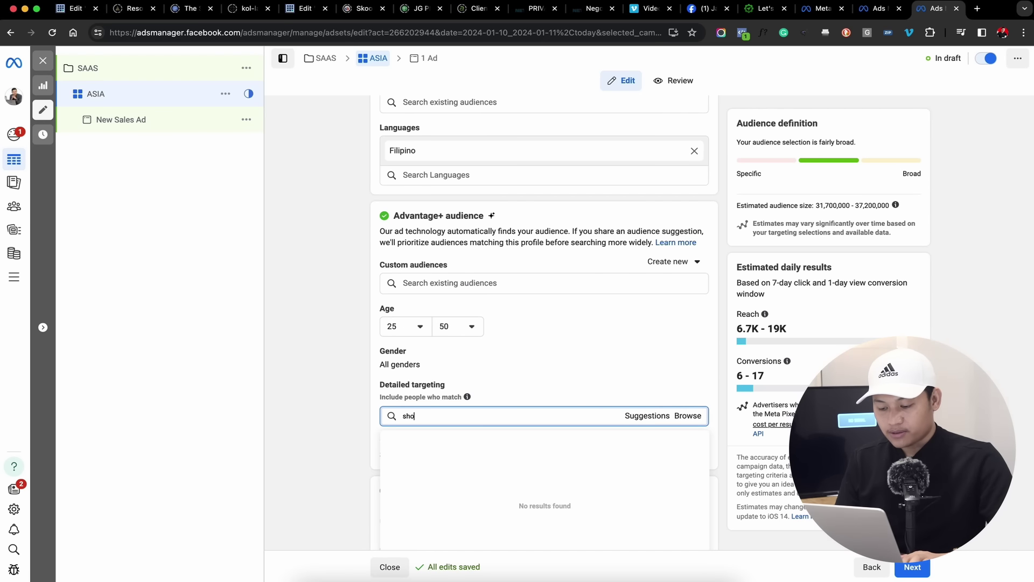
type("pify")
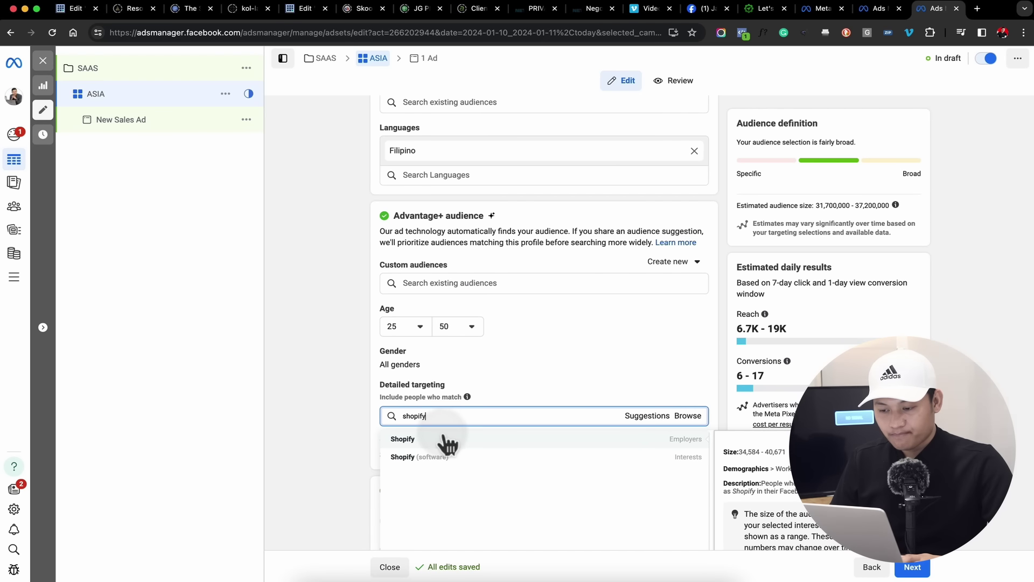
left_click(447, 456)
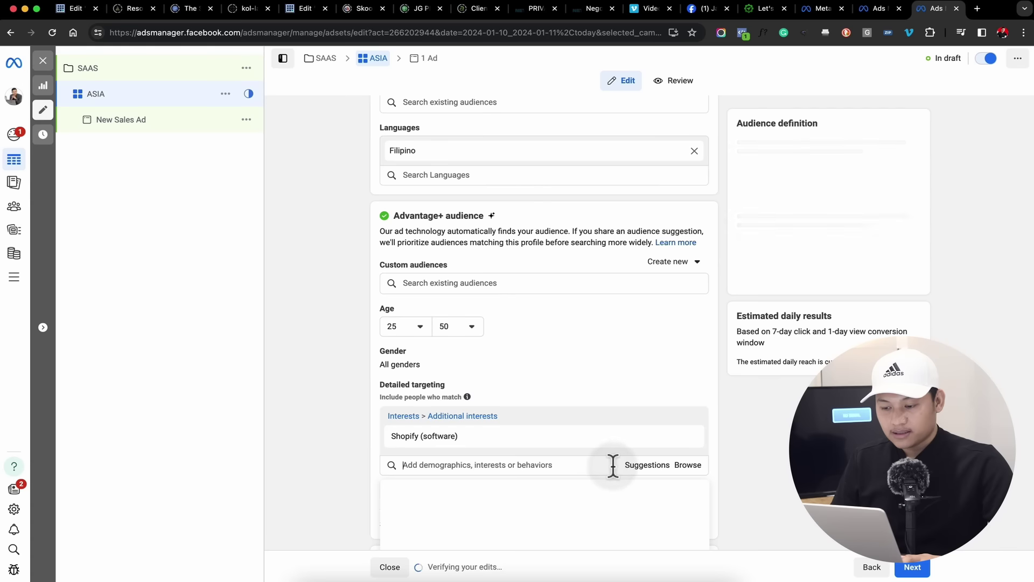
Step: Add the suggested interests WooCommerce (software), WordPress.com (software) and Wix.com (software) to the detailed targeting
left_click(631, 467)
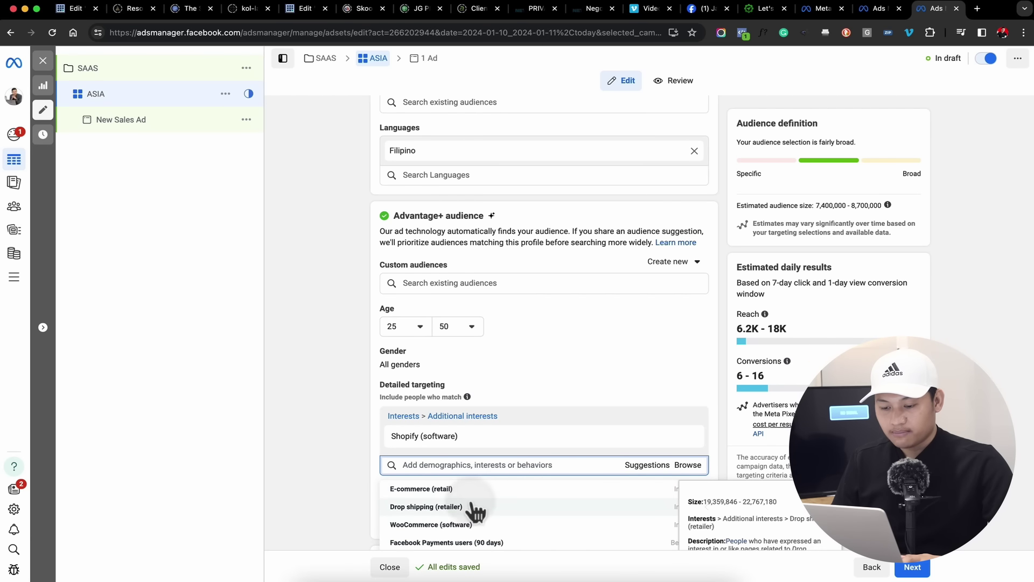
left_click(430, 524)
scroll(297, 469, "down", 3)
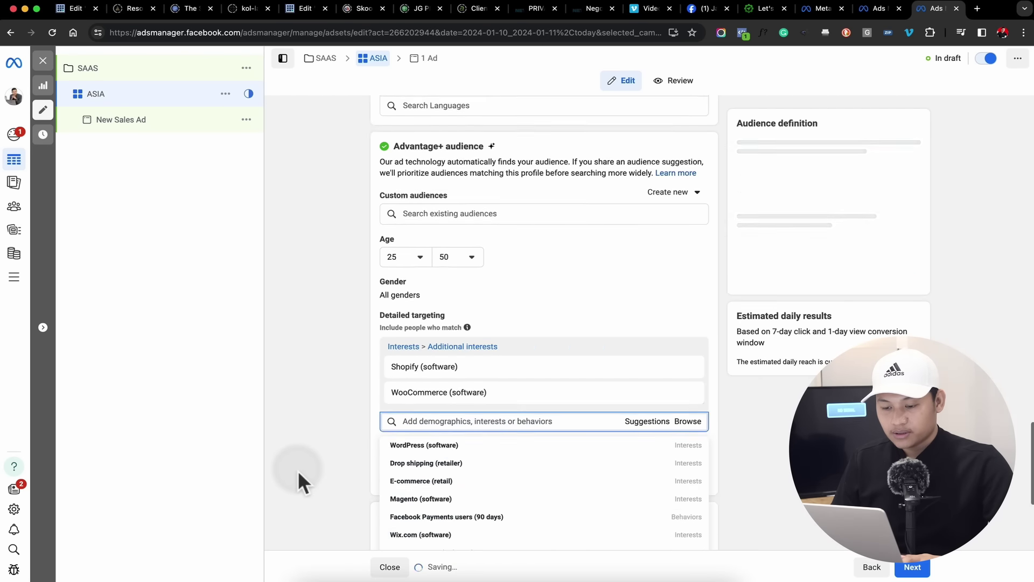
scroll(444, 402, "down", 1)
scroll(442, 437, "down", 1)
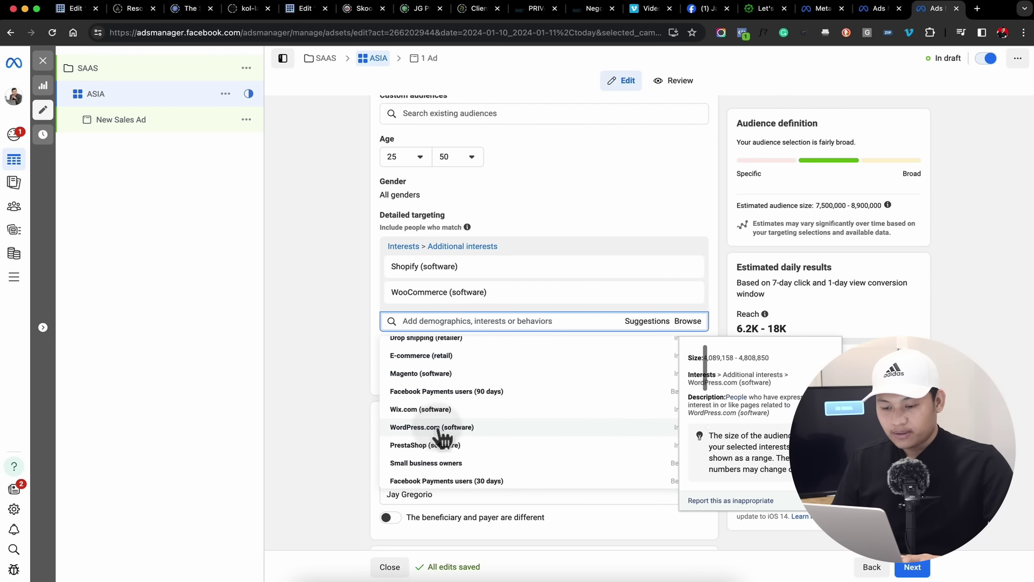
left_click(441, 428)
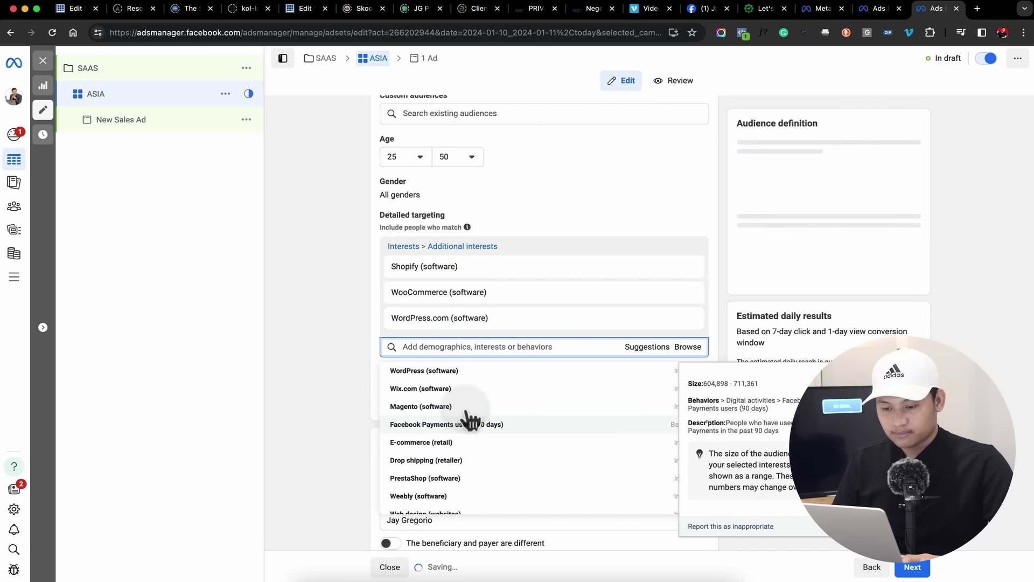
left_click(464, 390)
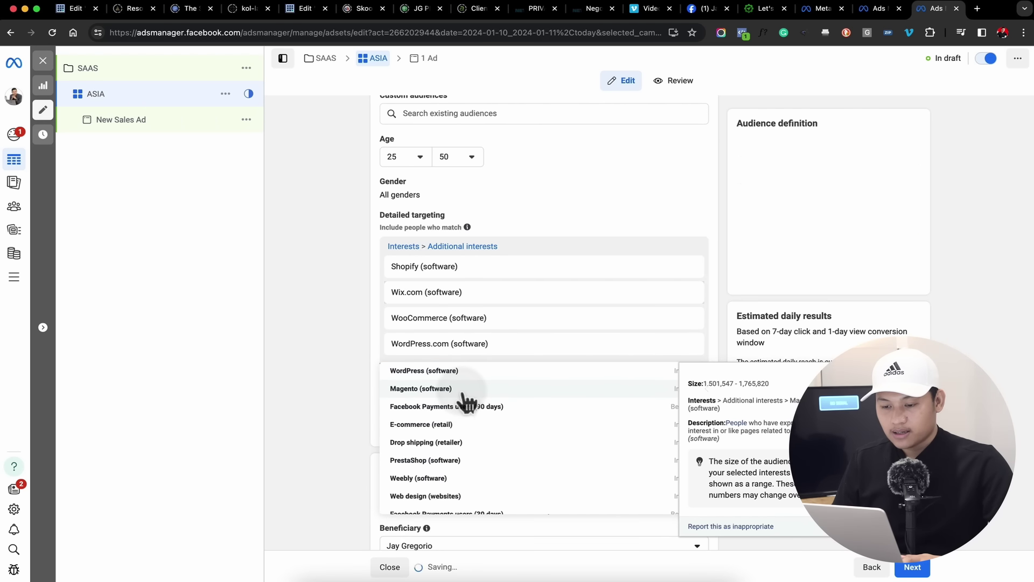
Step: Search for "page admin", add the Facebook Page admins behavior to the detailed targeting, and view the related suggestions
type("page admin")
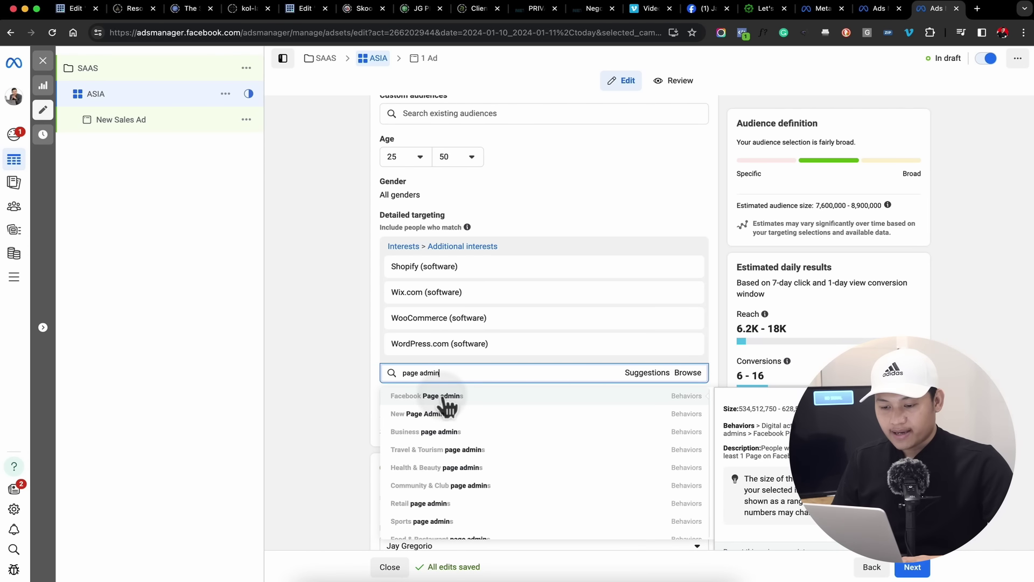
left_click(444, 396)
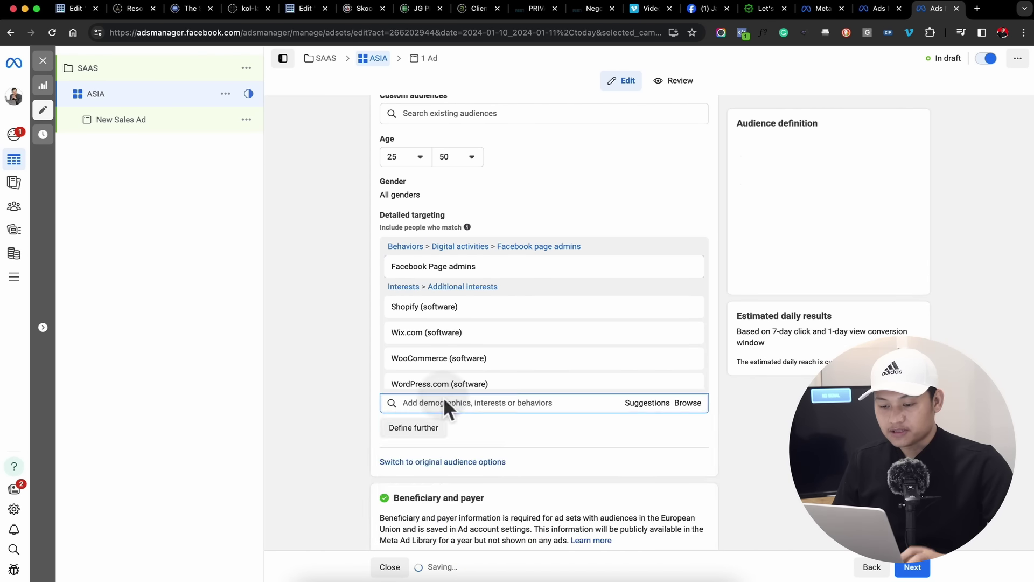
left_click(647, 405)
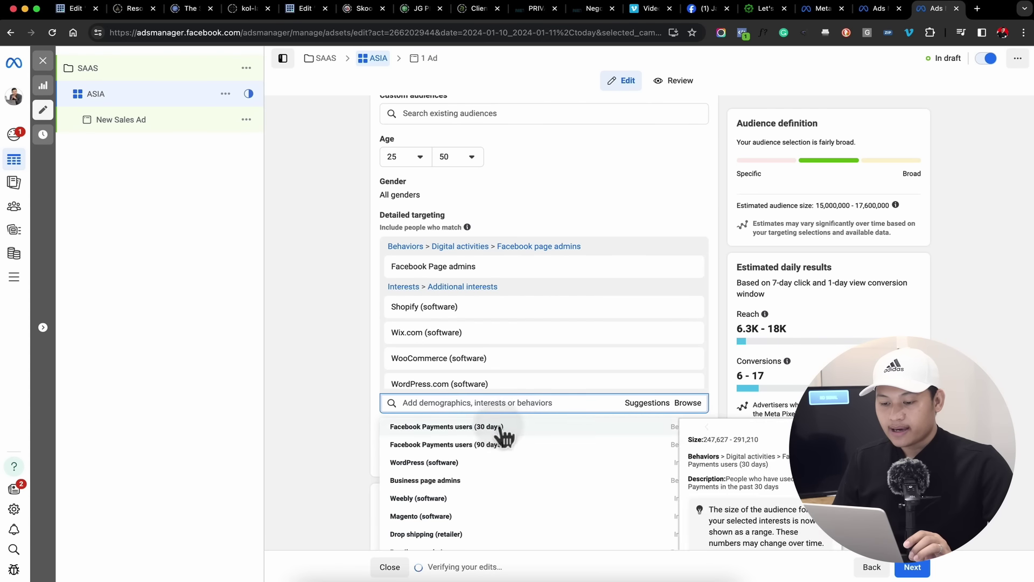
Step: Search for "business page admin" and add the Business page admins behavior to the detailed targeting
left_click(510, 402)
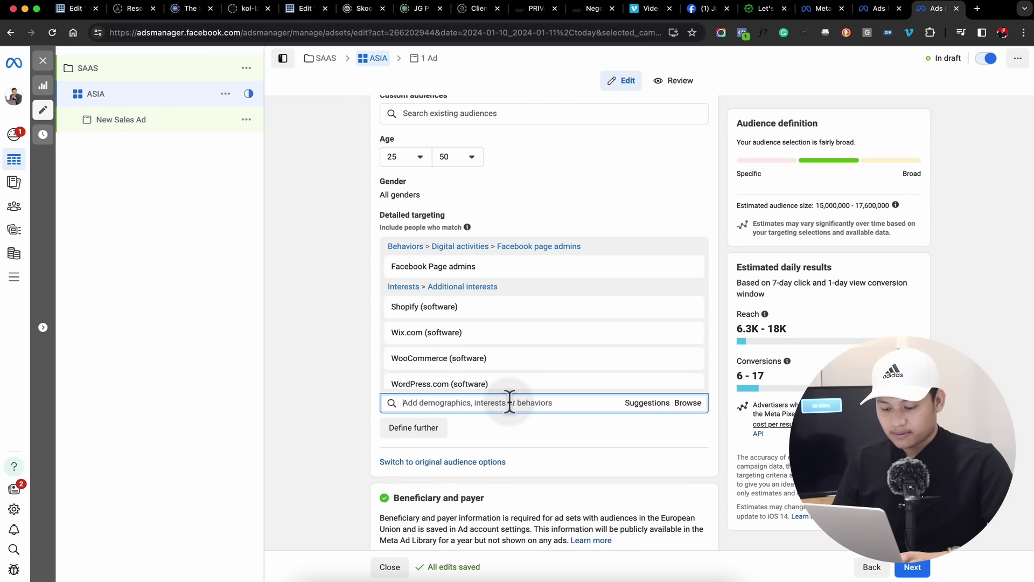
type("busijes")
key("BackSpace")
key("BackSpace")
key("BackSpace")
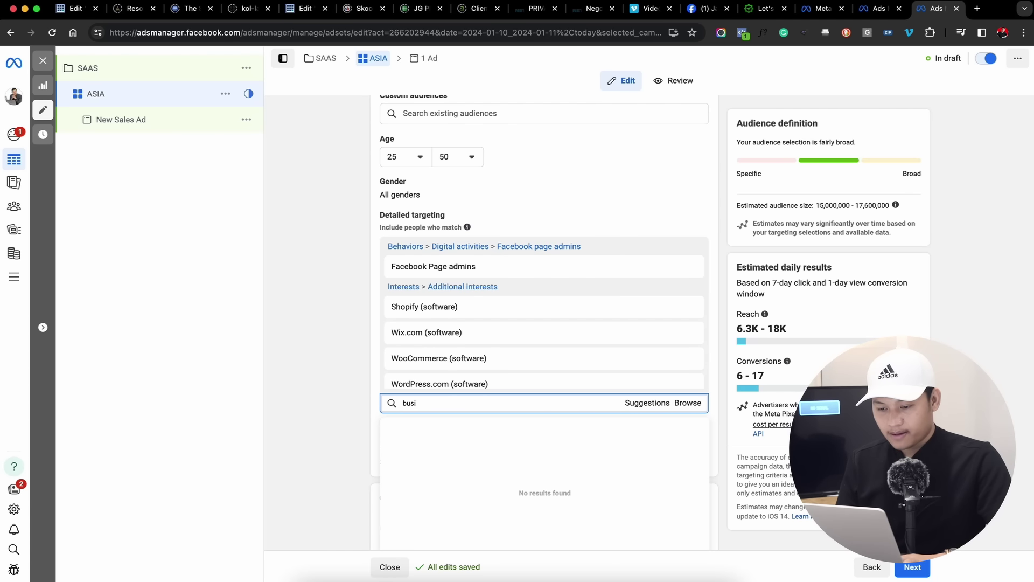
type("ness page admin")
left_click(491, 427)
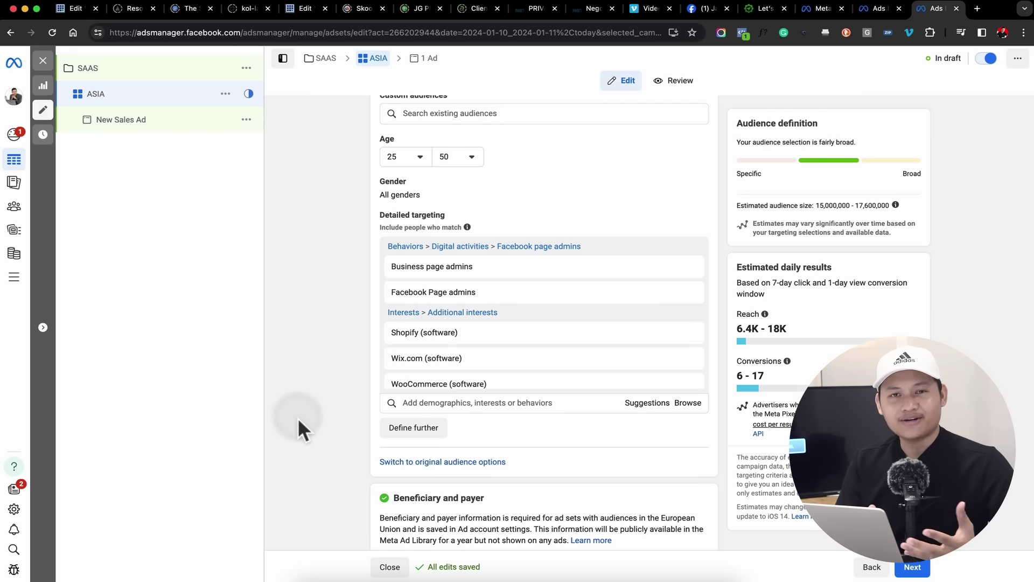
Step: Review the ad set's placements, beneficiary, detailed targeting, languages, locations and scheduled hours
scroll(298, 418, "down", 1)
scroll(298, 418, "down", 4)
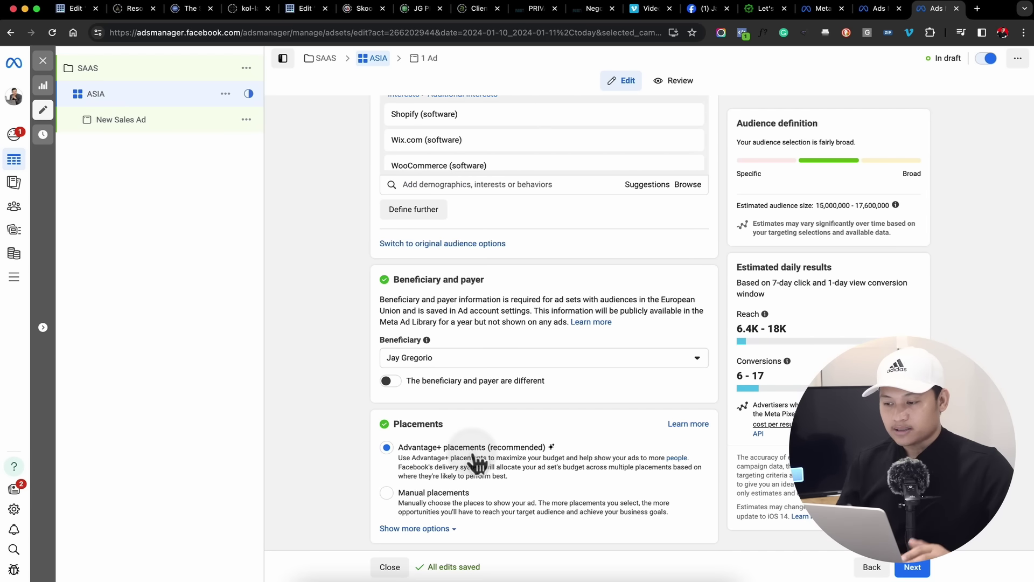
scroll(358, 402, "up", 5)
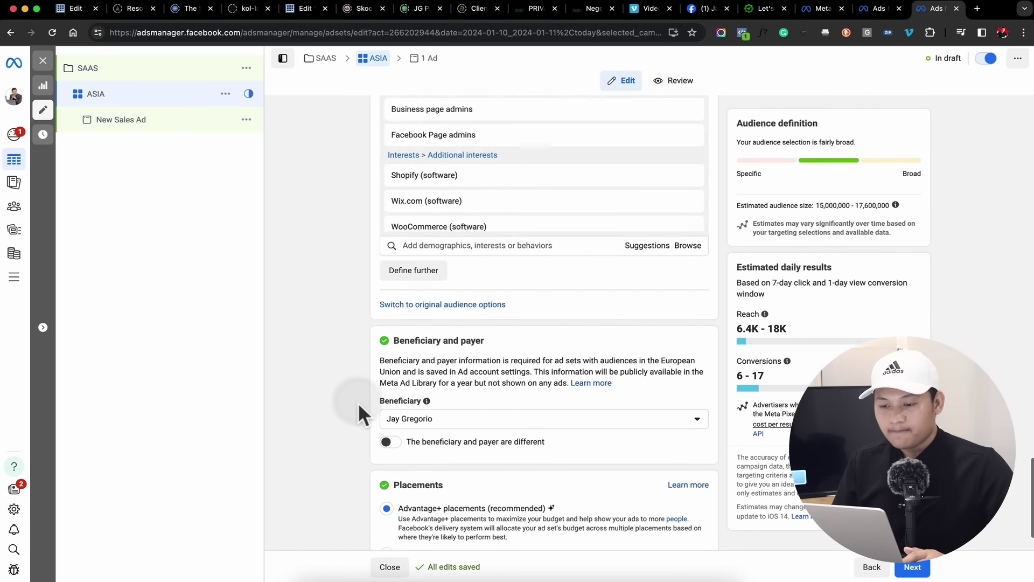
scroll(404, 344, "down", 1)
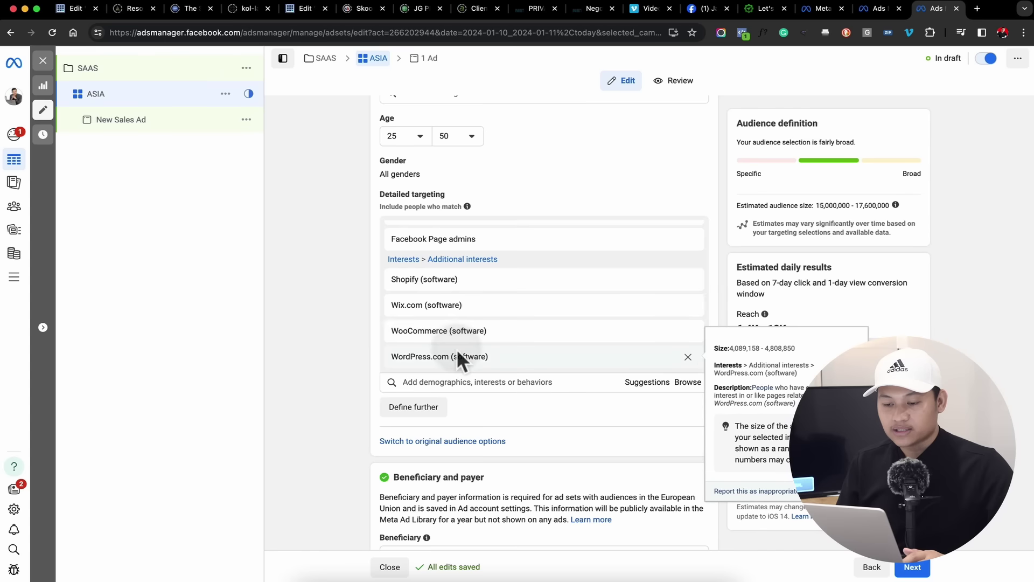
scroll(457, 348, "down", 1)
scroll(445, 296, "up", 2)
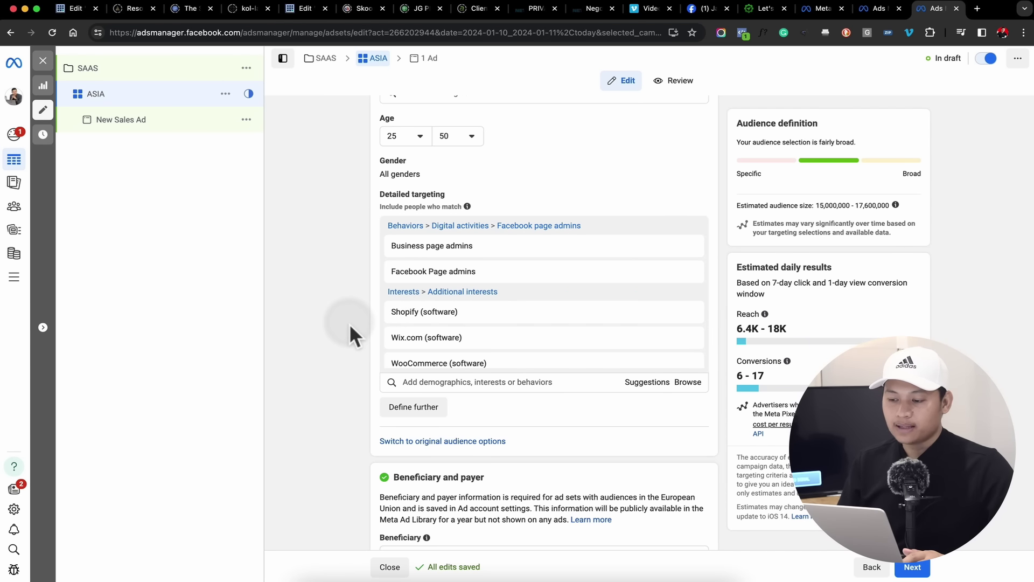
scroll(349, 323, "down", 3)
scroll(349, 324, "up", 6)
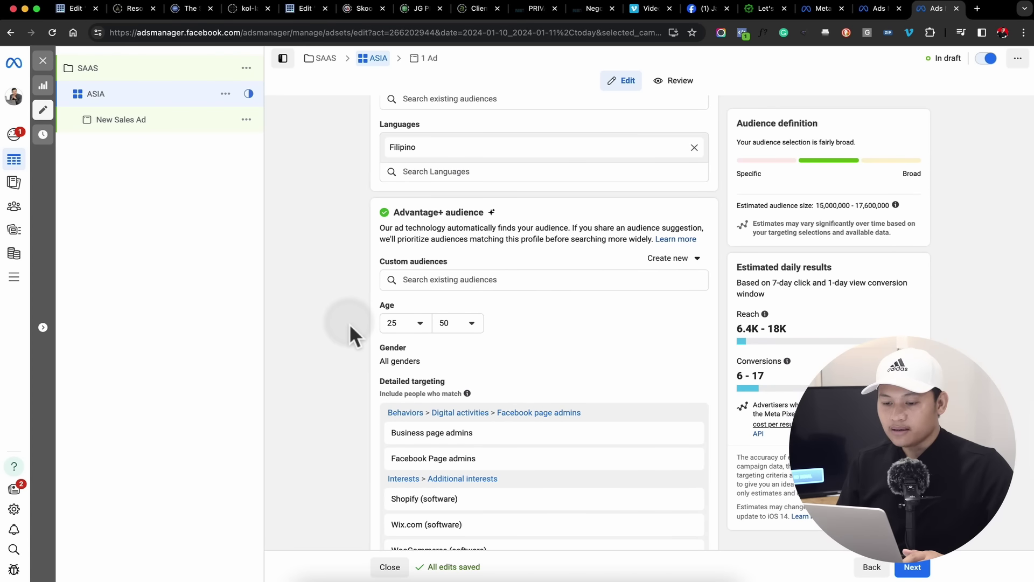
scroll(349, 323, "up", 2)
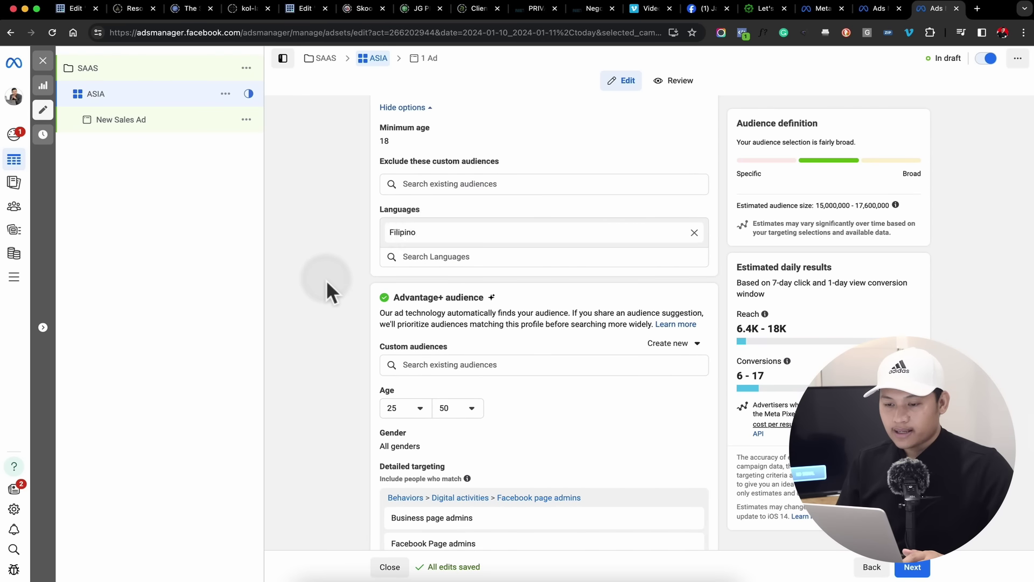
scroll(325, 279, "up", 3)
scroll(344, 389, "up", 4)
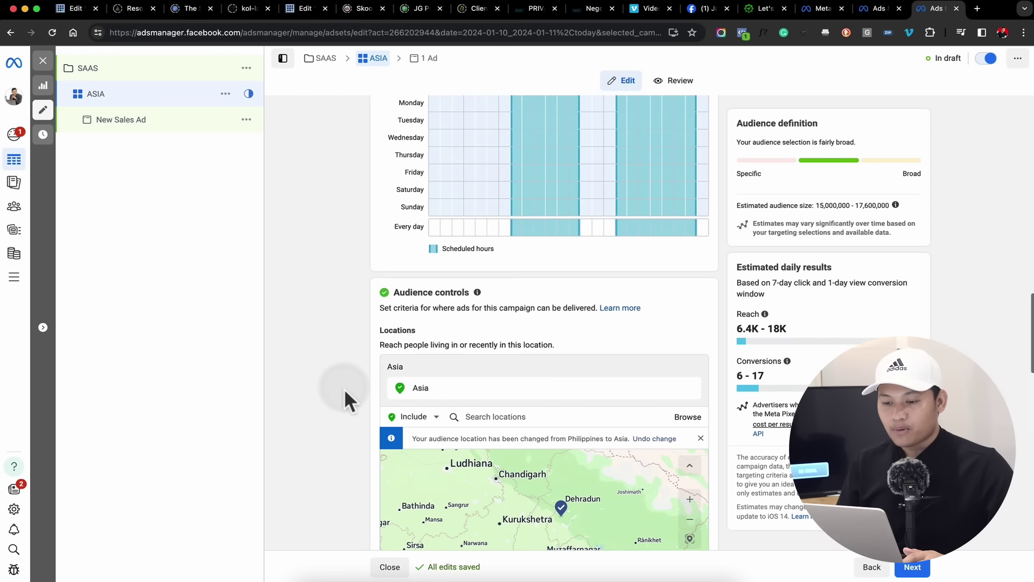
scroll(345, 389, "up", 8)
scroll(344, 389, "down", 15)
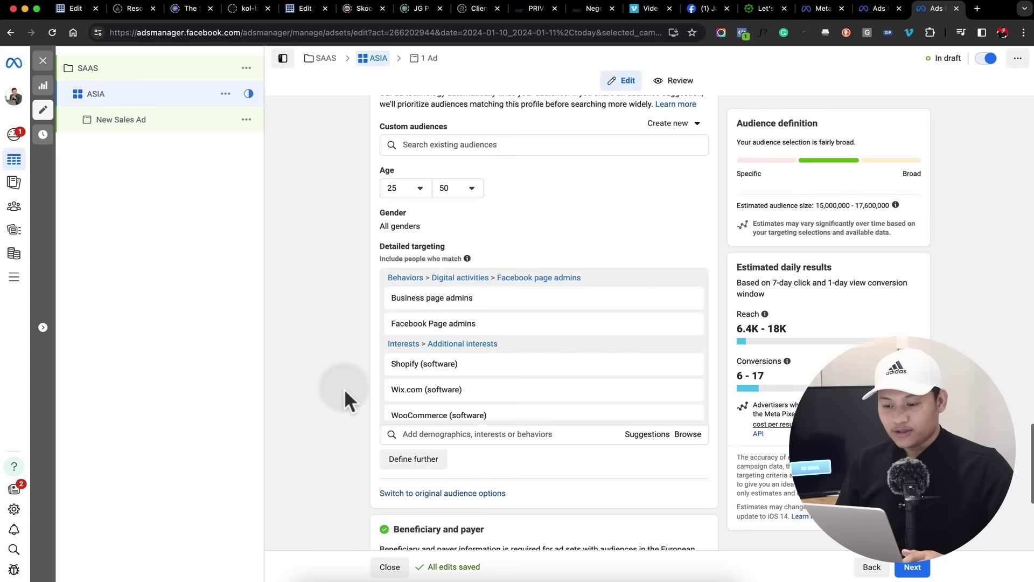
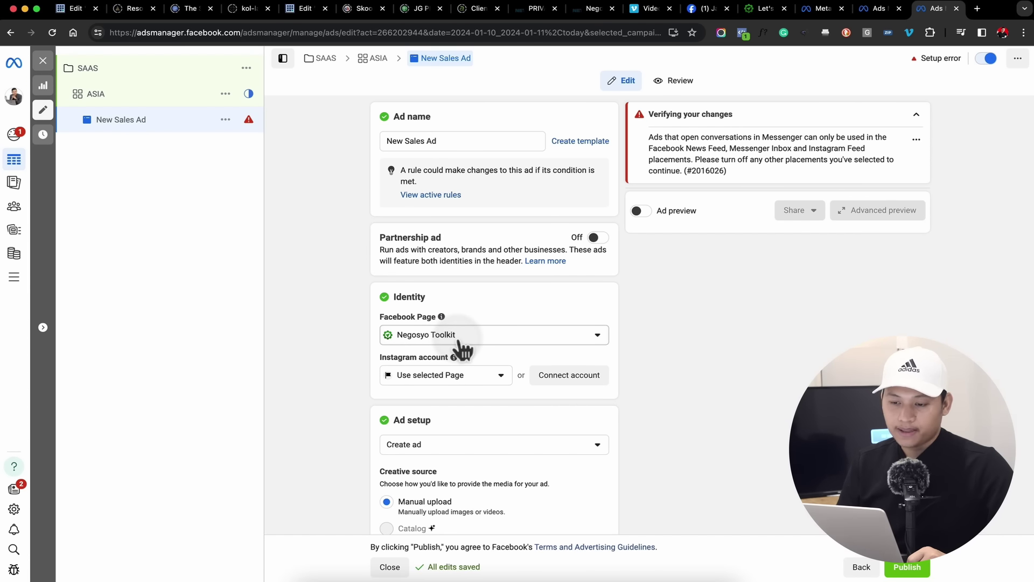
Step: Rename the ad as NT AD#1
triple_click(455, 142)
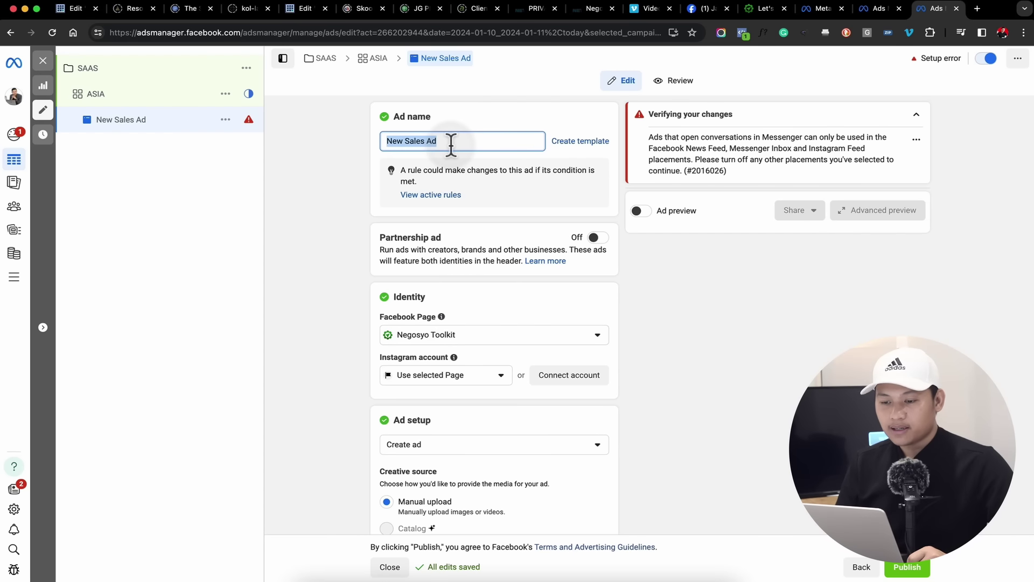
type("Ad")
key("BackSpace")
key("BackSpace")
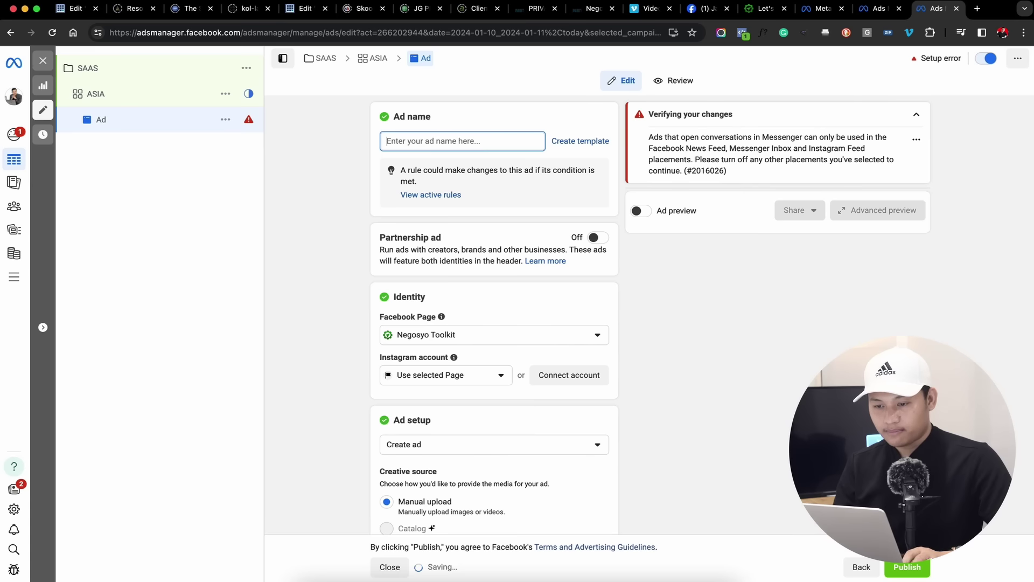
type("NT AD#1")
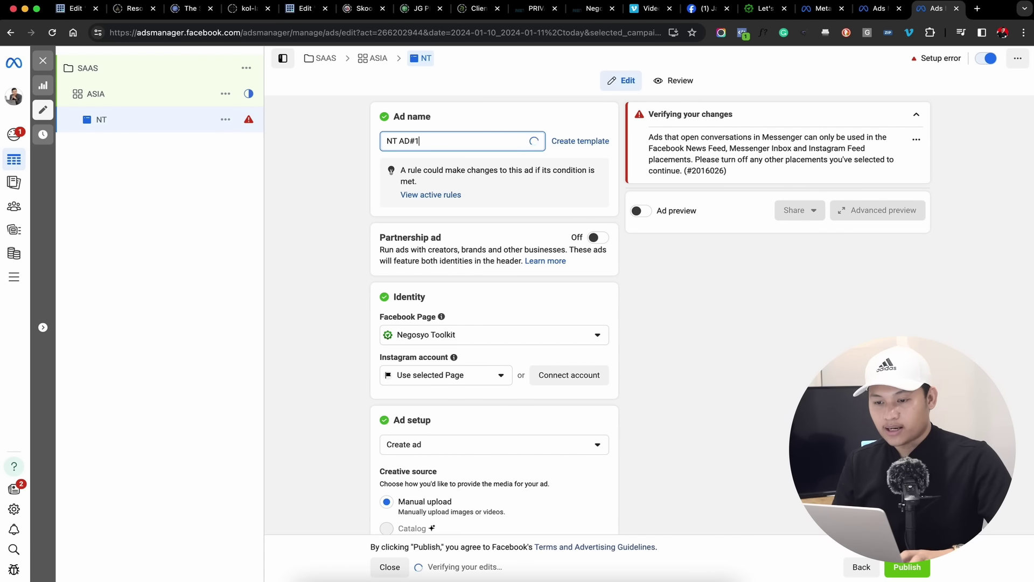
left_click(519, 104)
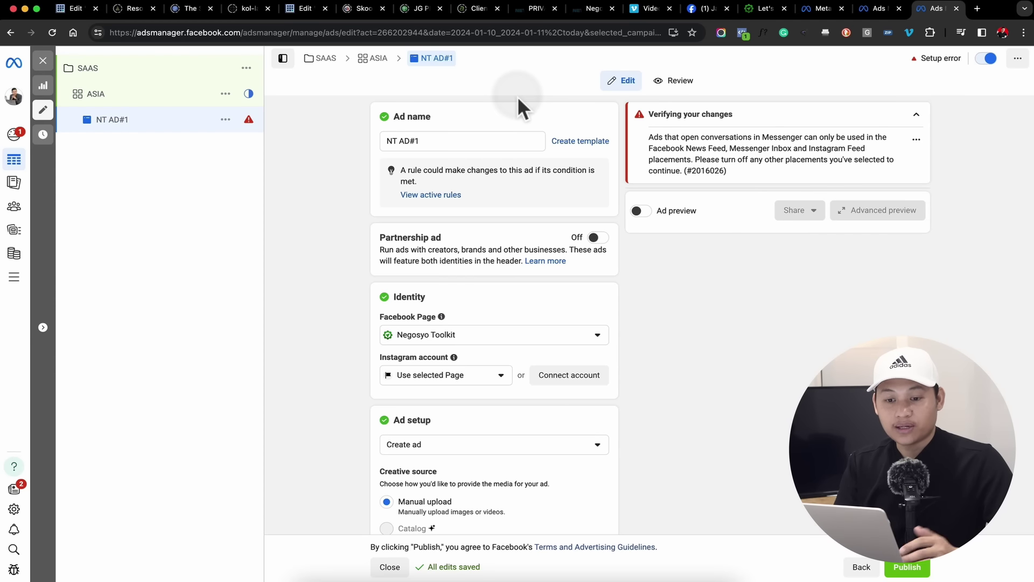
left_click(916, 115)
scroll(339, 345, "down", 5)
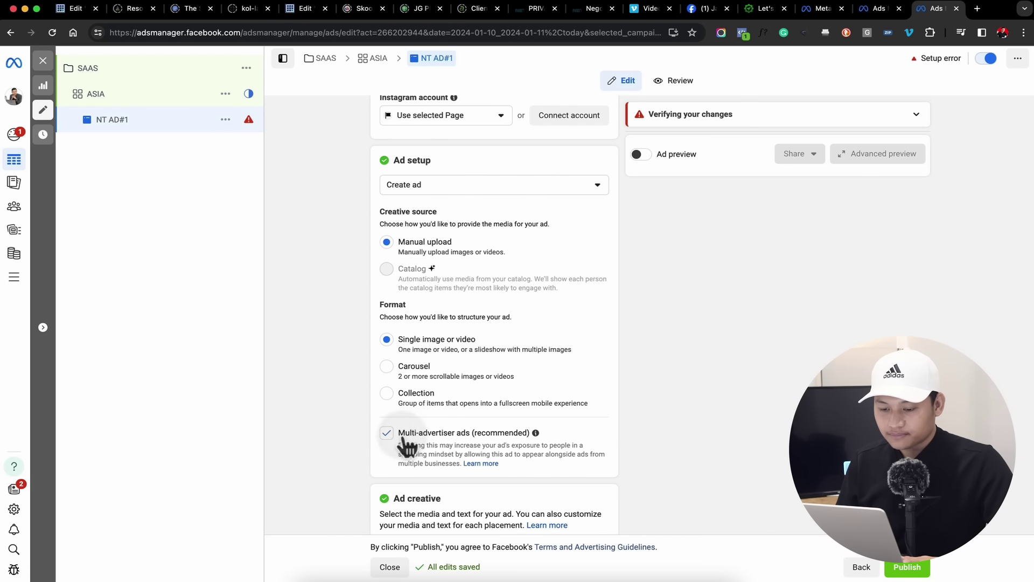
scroll(392, 439, "down", 3)
scroll(392, 436, "down", 7)
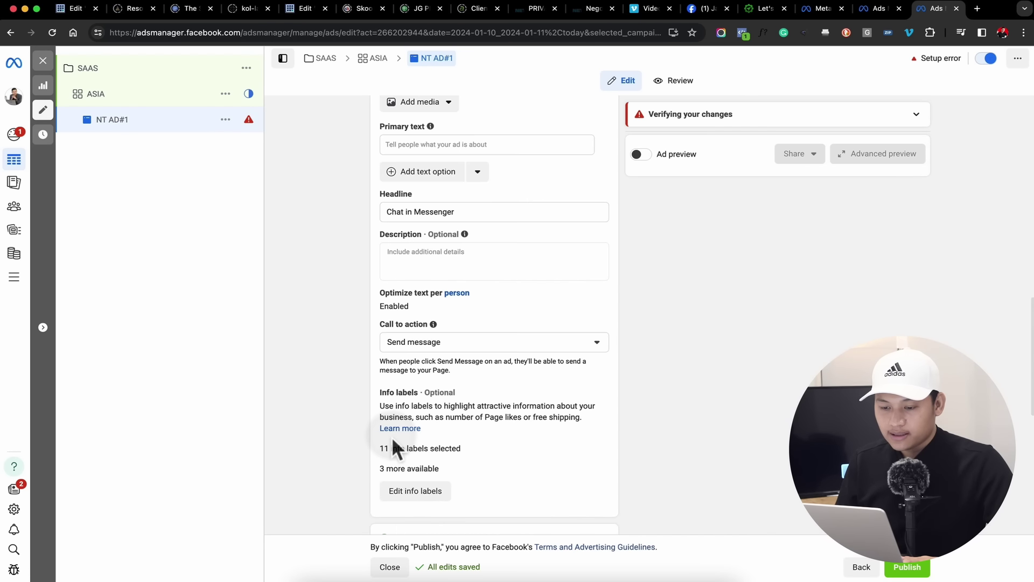
scroll(392, 436, "down", 6)
scroll(393, 437, "down", 1)
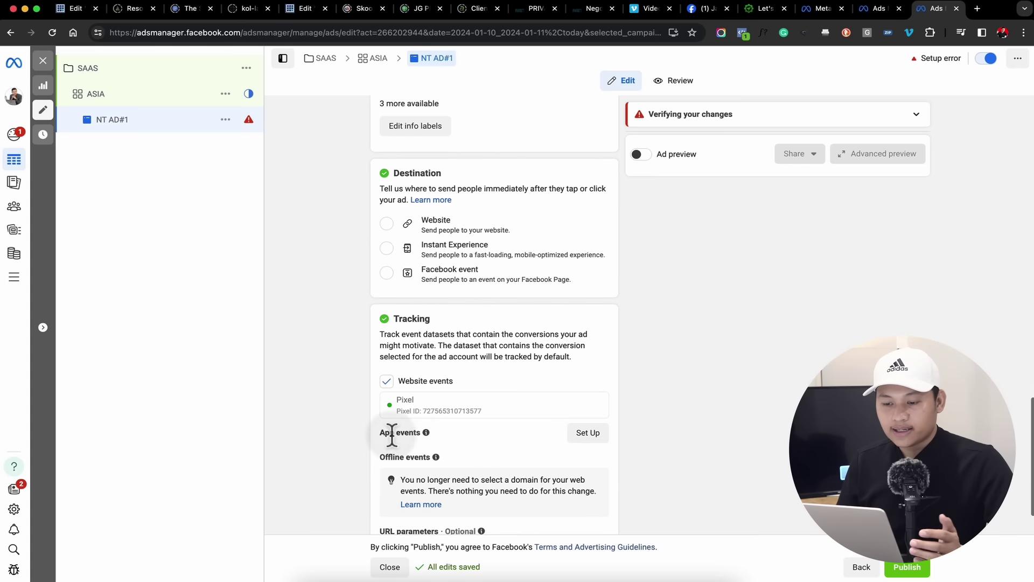
left_click(387, 224)
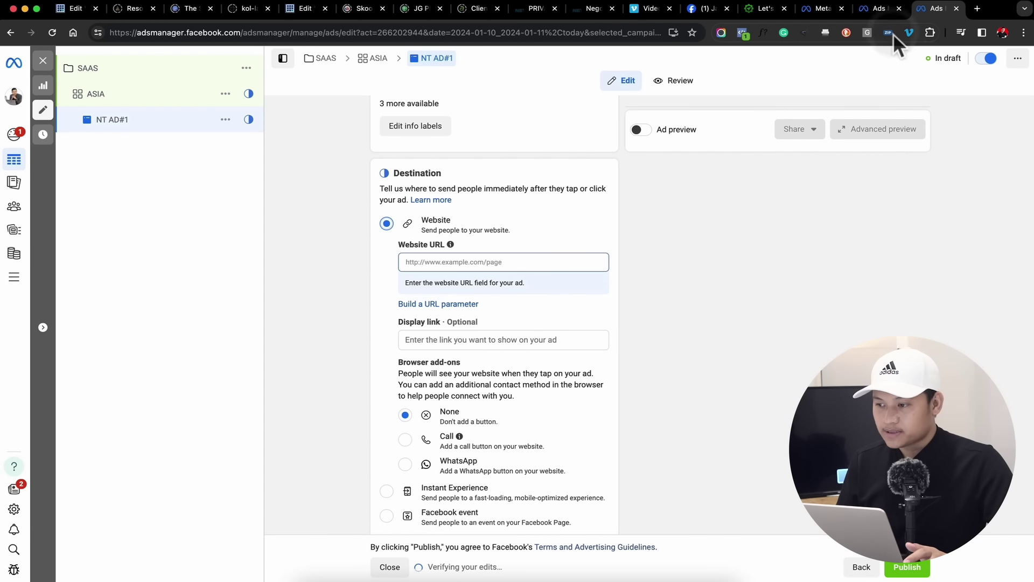
left_click(453, 262)
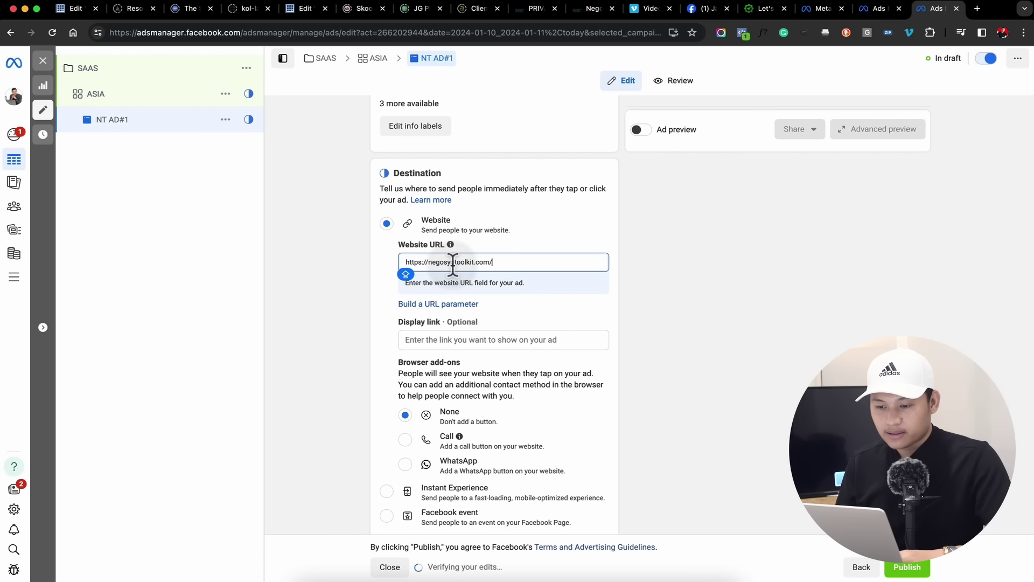
key("BackSpace")
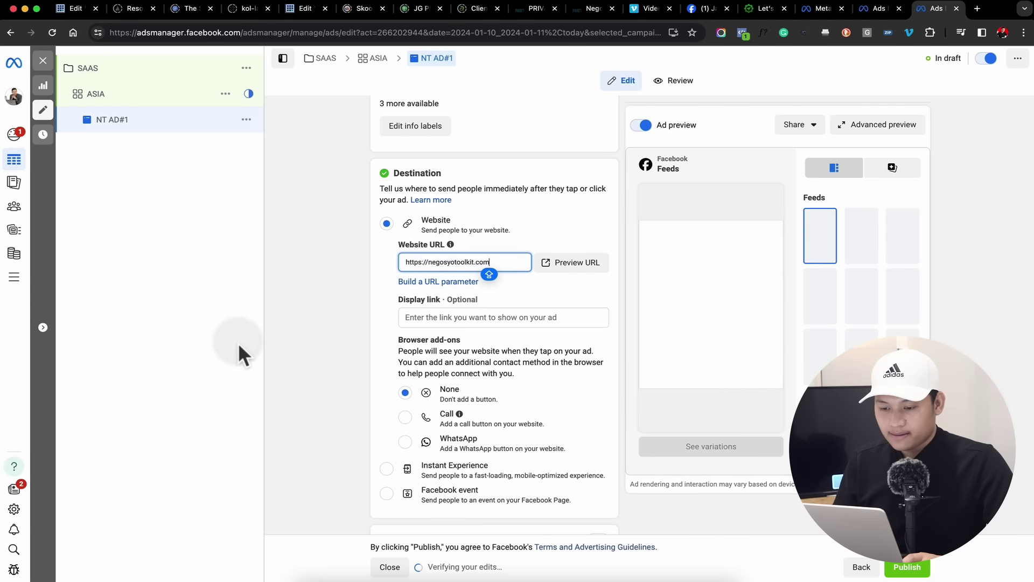
Step: Apply the website URL to the ad and look over the media types offered for the ad creative
left_click(308, 379)
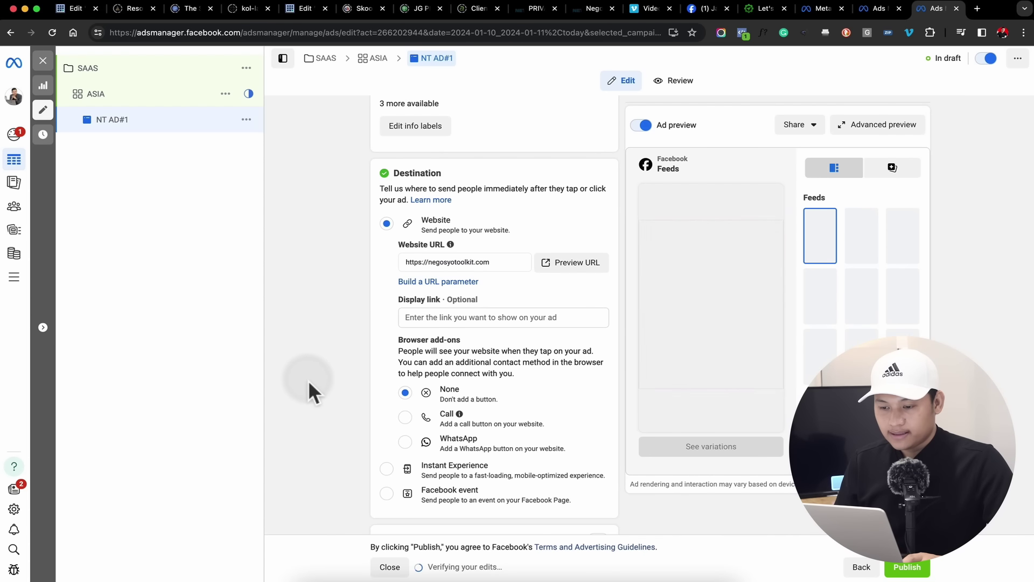
left_click(696, 244)
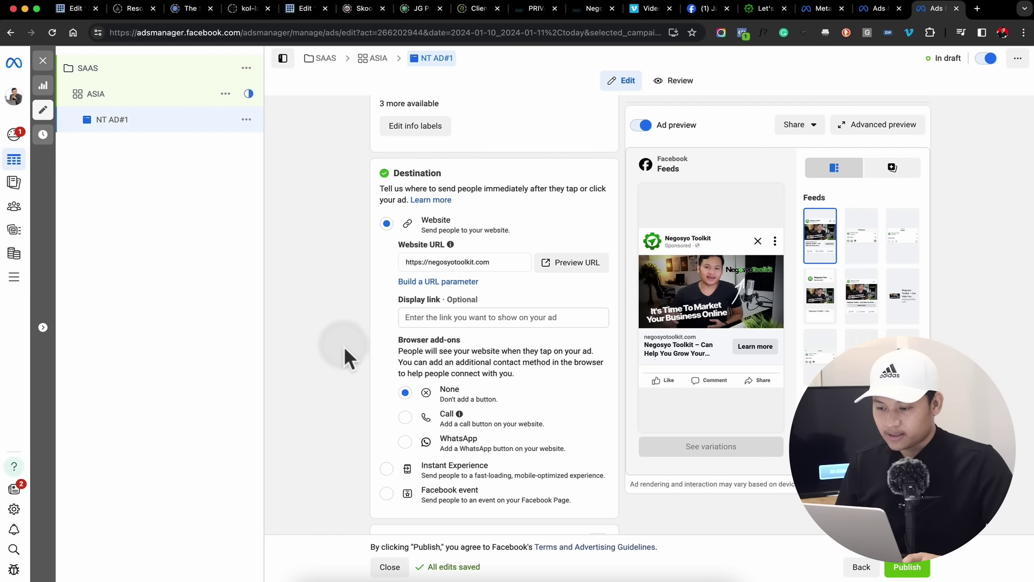
scroll(296, 427, "up", 8)
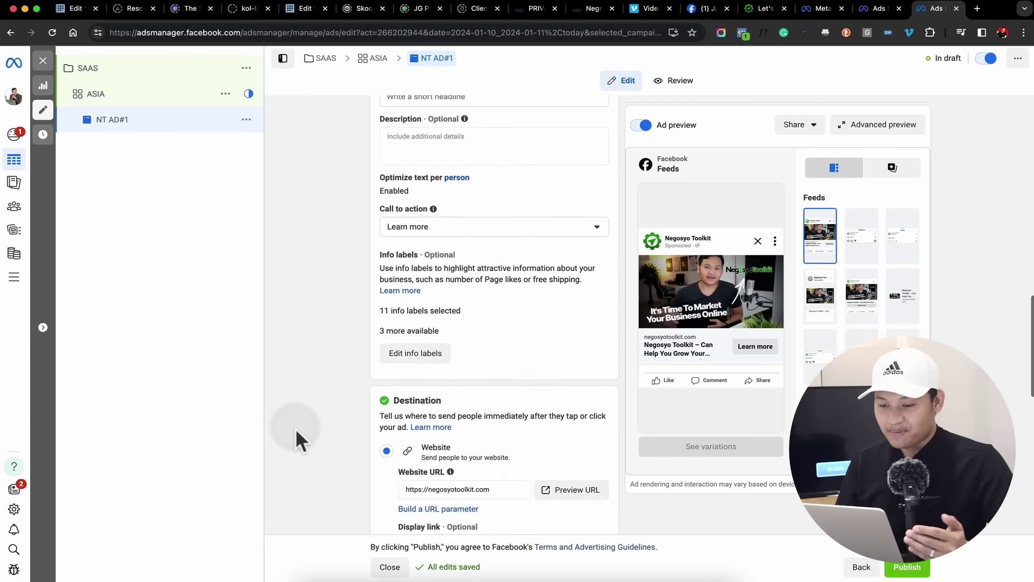
scroll(295, 428, "up", 6)
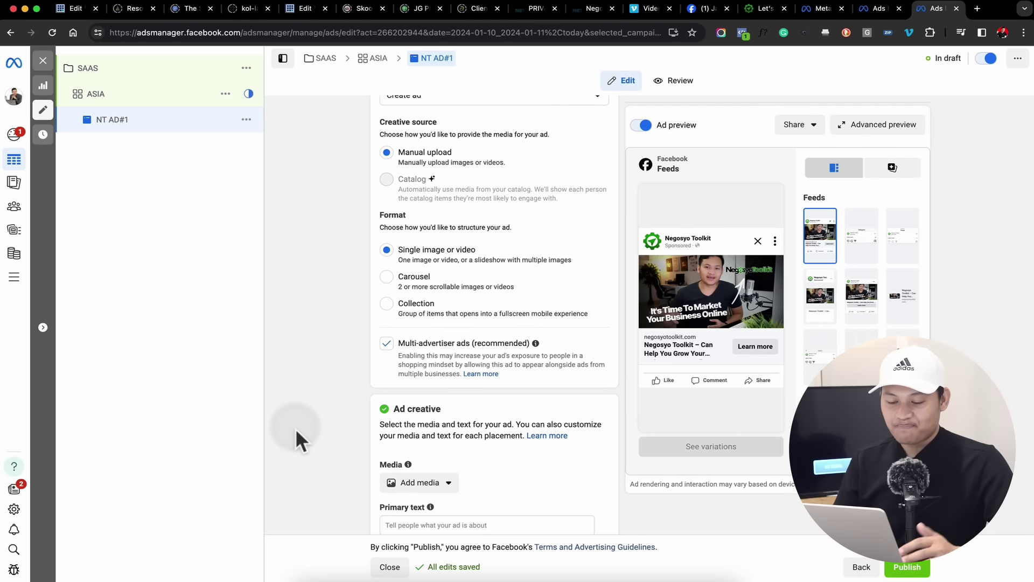
scroll(295, 428, "down", 3)
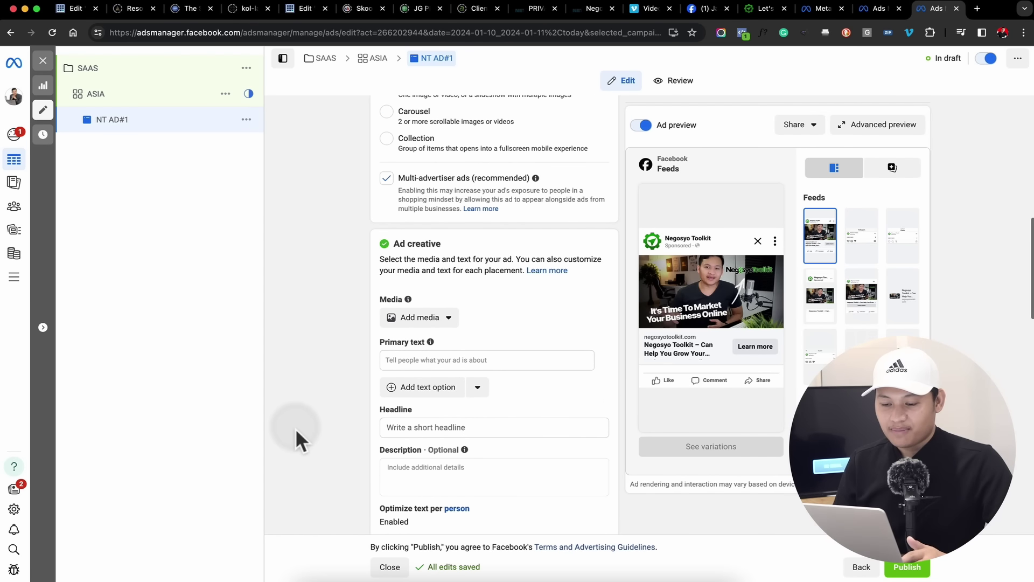
left_click(450, 319)
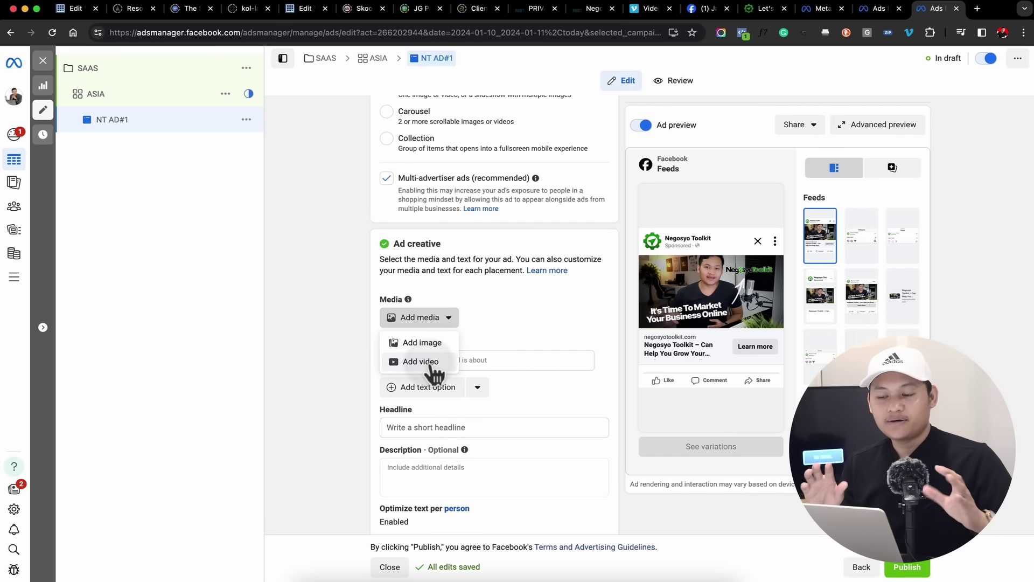
left_click(532, 329)
Step: Open negosyotoolkit.com in a new browser tab and copy the sentence starting "The Software Makes It Easy For Anyone"
scroll(535, 326, "down", 3)
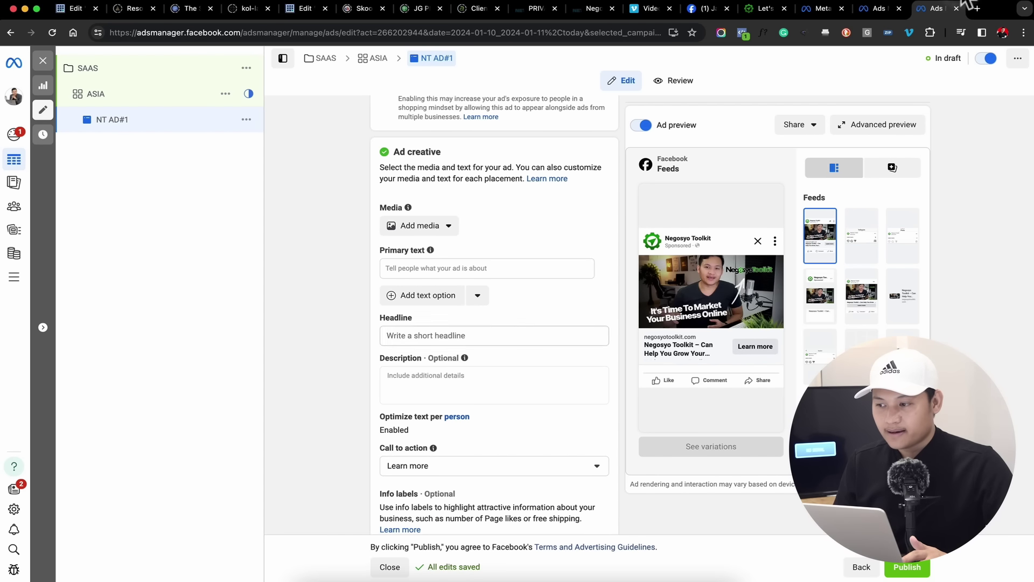
left_click(977, 8)
type("negosyotoolkit.com/")
key("Return")
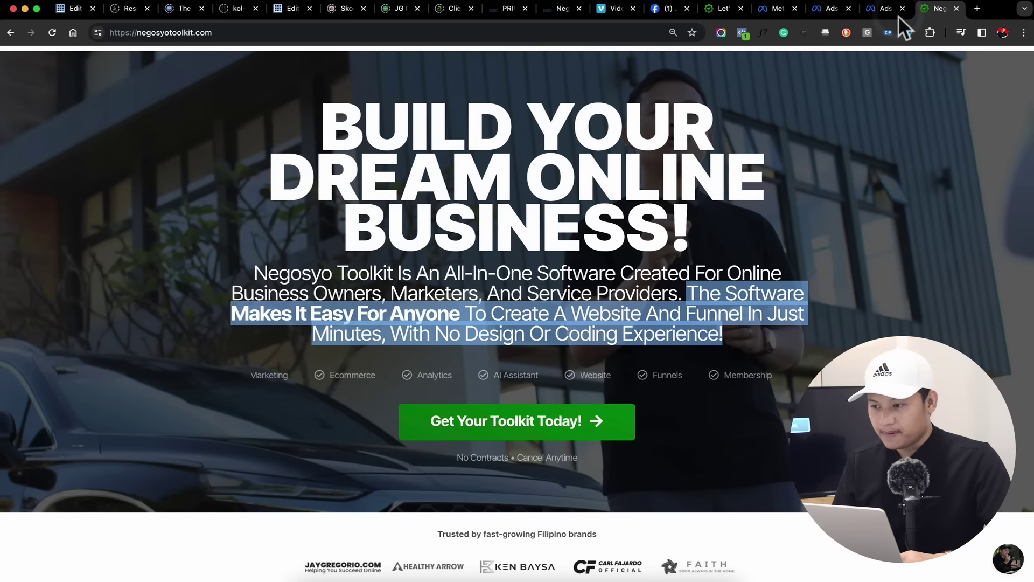
Step: Set the primary text to "The Software Makes It Easy For Anyone To Create A Website And Funnel In Just Minutes, With No Design Or Coding Experience!"
left_click(889, 11)
left_click(440, 267)
type("The Software Makes It Easy For Anyone To Create A Website And Funnel In Just Minutes, With No Design Or Coding Experience!")
left_click(529, 316)
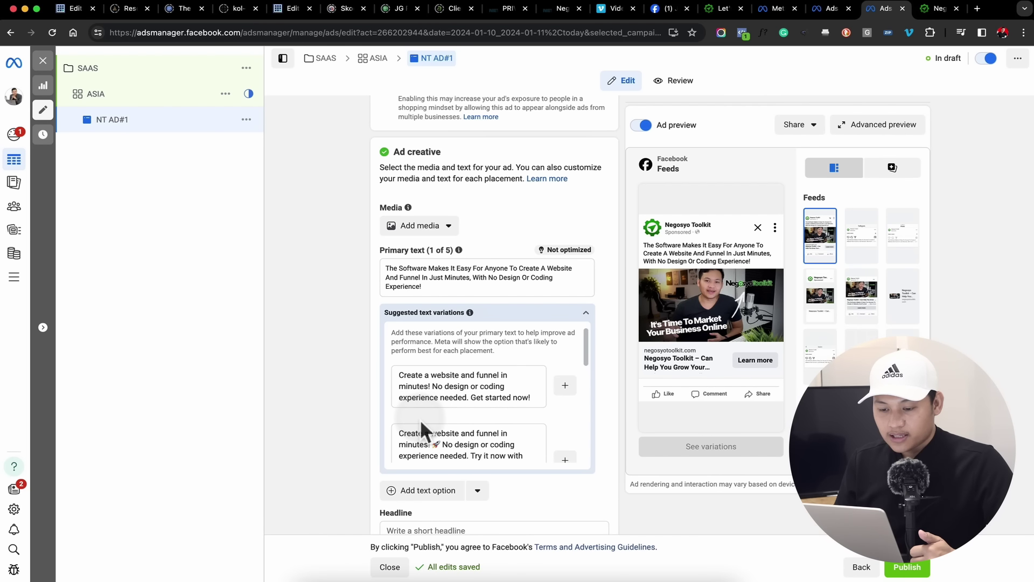
Step: Add the suggested primary text variations ending "Get started now!" and "Click the link to get started today!", and collapse the suggestions
scroll(448, 386, "down", 2)
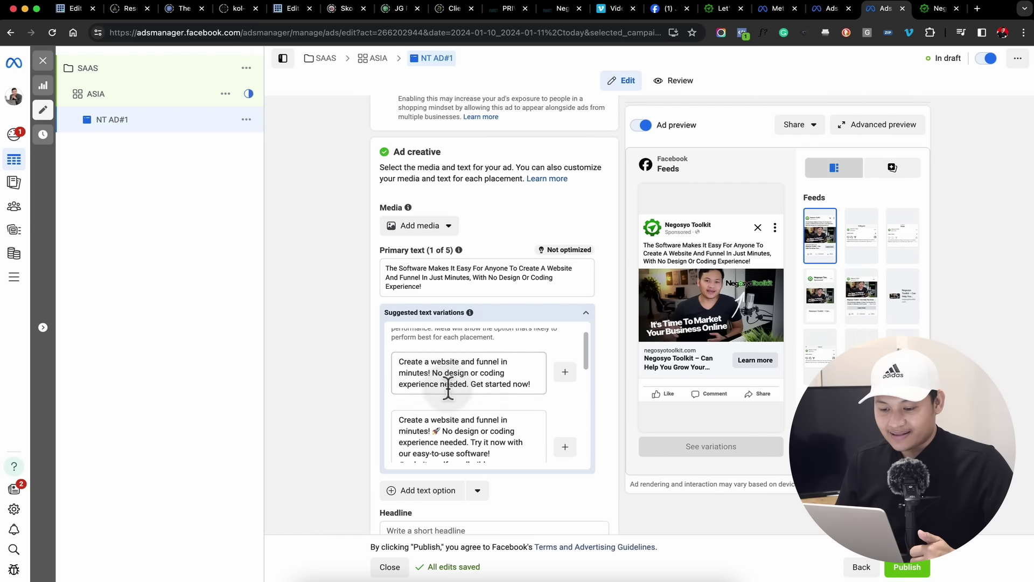
scroll(452, 424, "down", 1)
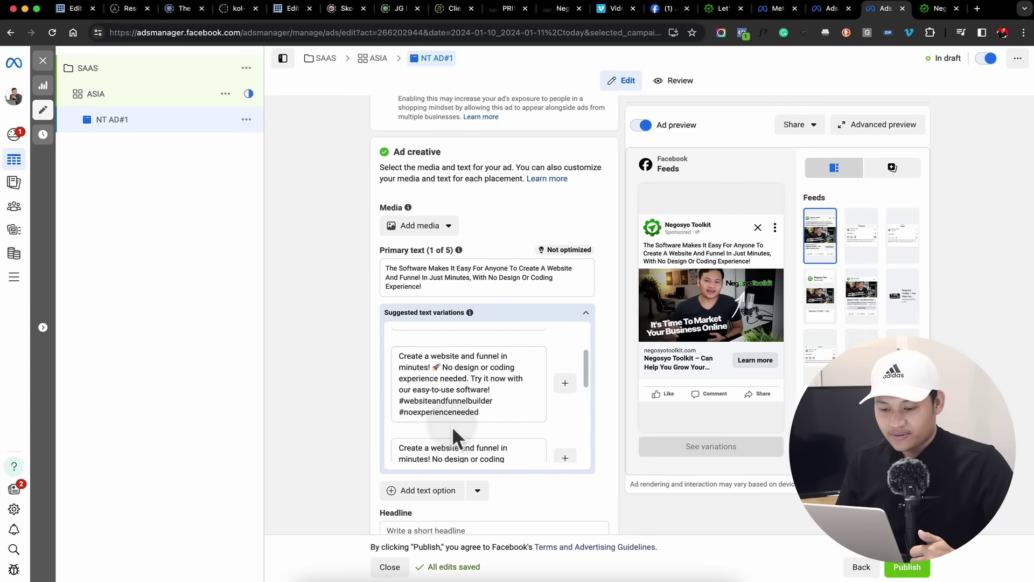
scroll(452, 426, "down", 1)
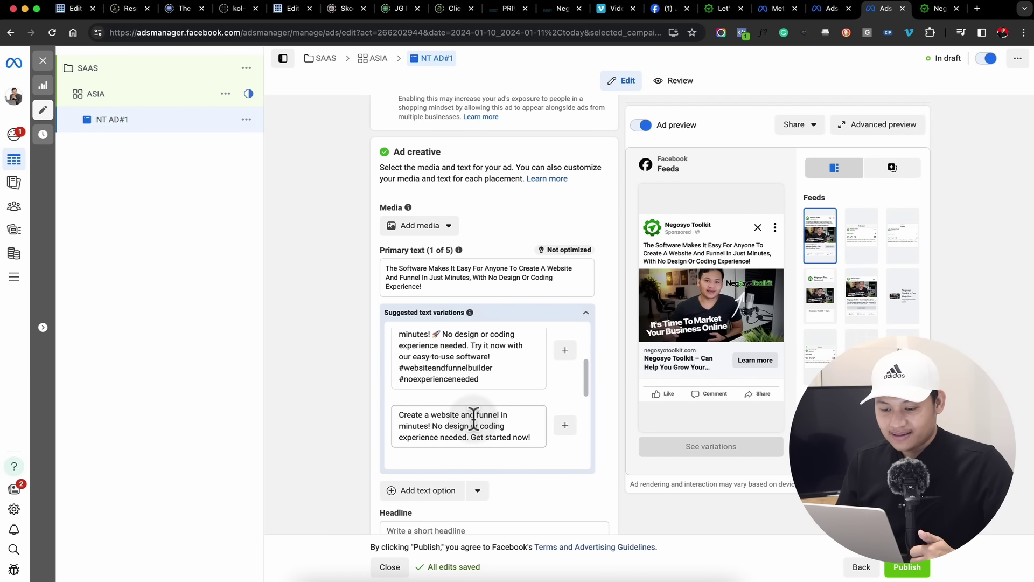
scroll(473, 421, "up", 3)
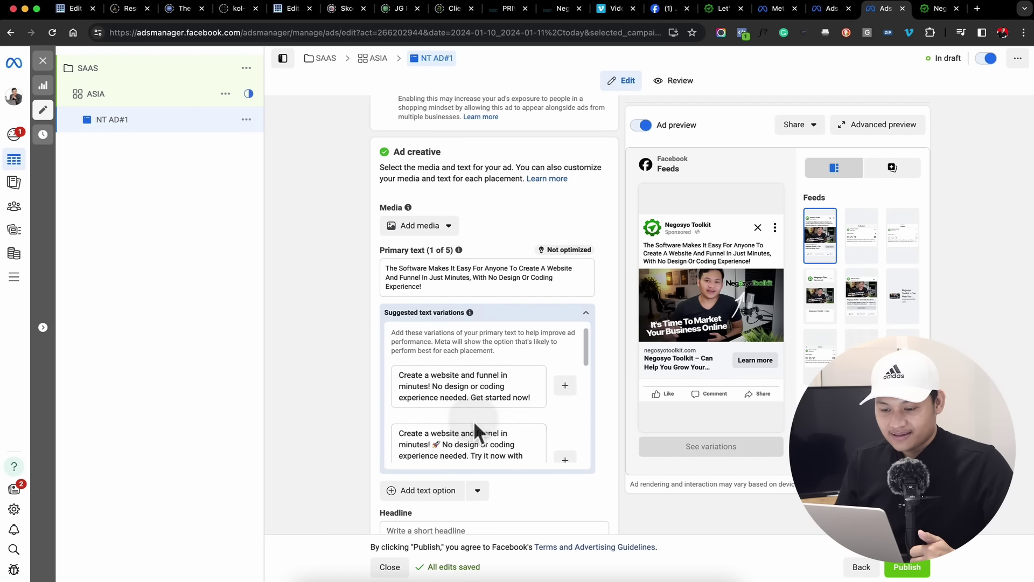
left_click(567, 390)
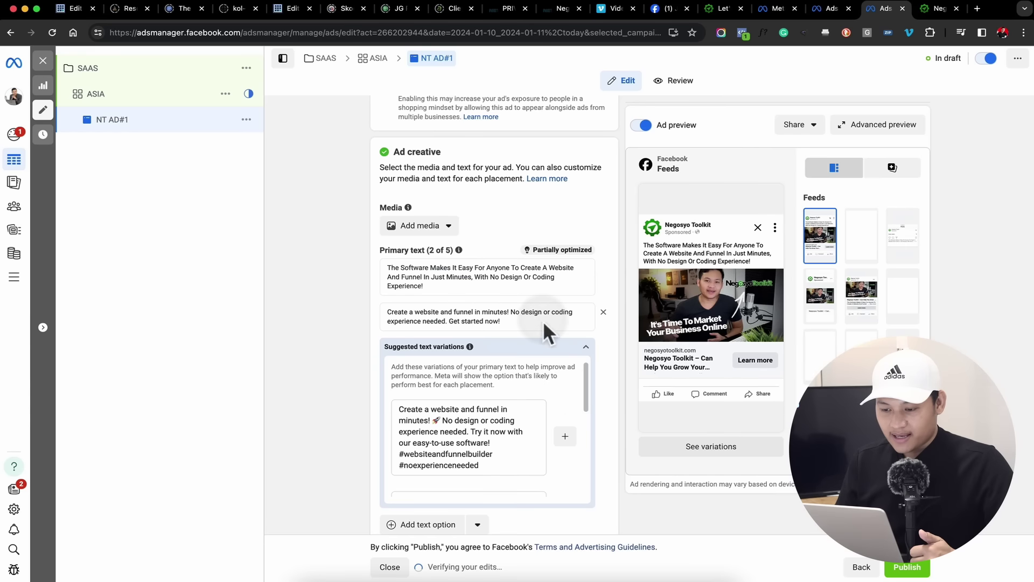
scroll(493, 386, "down", 6)
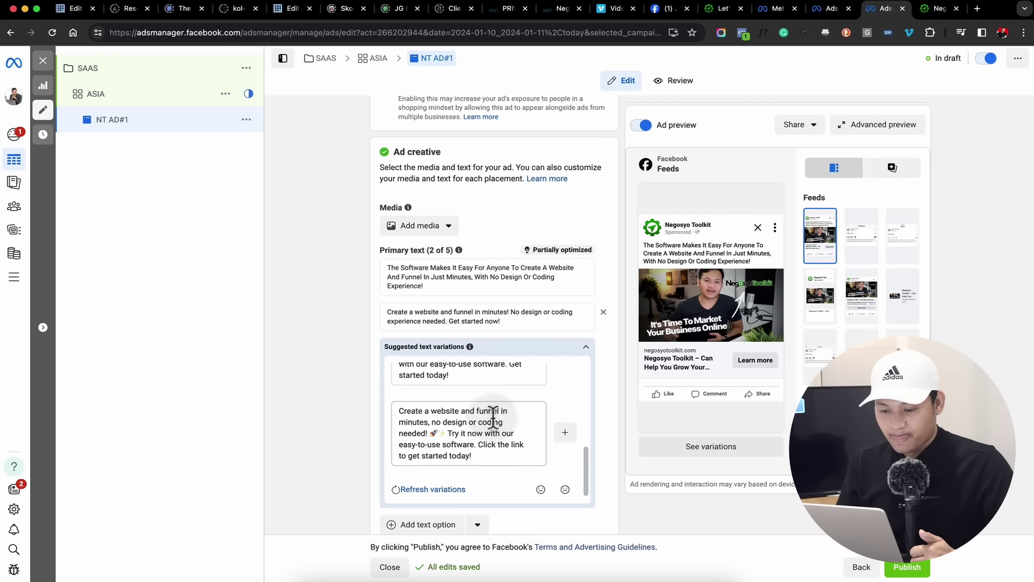
left_click(570, 434)
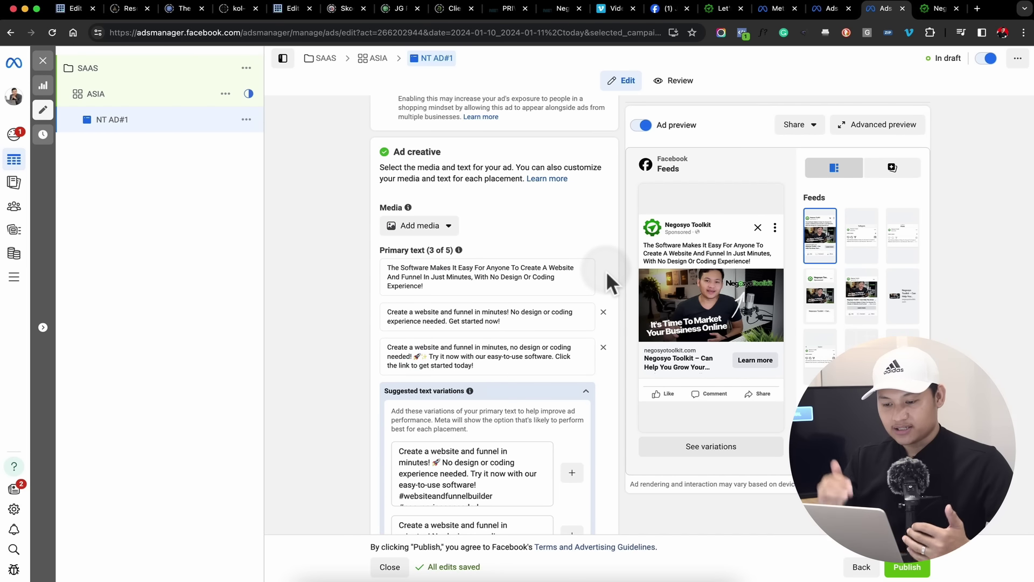
left_click(587, 391)
Step: Set the ad's headline to "Get Your Toolkit Today!", copied from the negosyotoolkit.com landing page
scroll(584, 399, "down", 3)
left_click(521, 361)
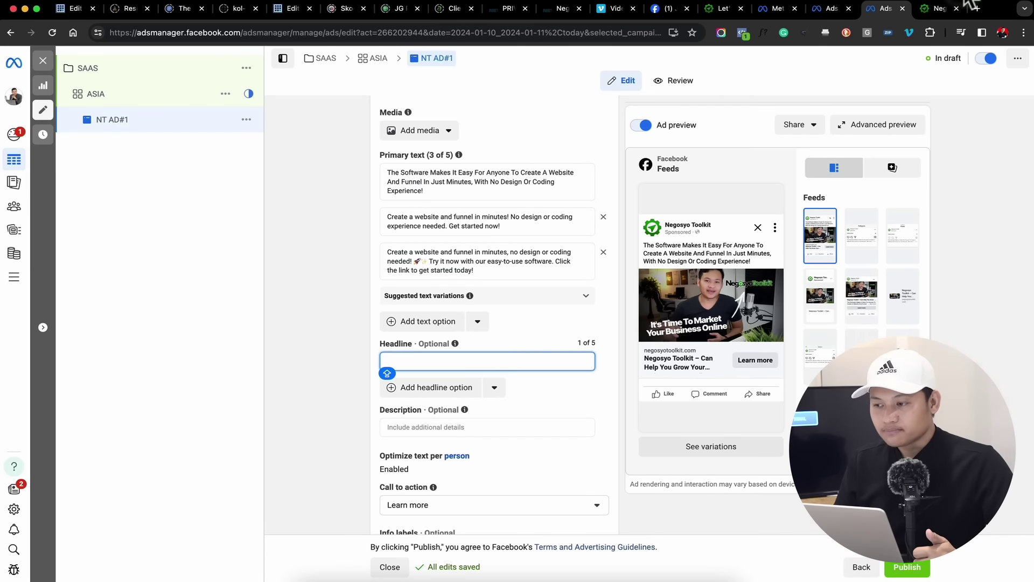
left_click(938, 8)
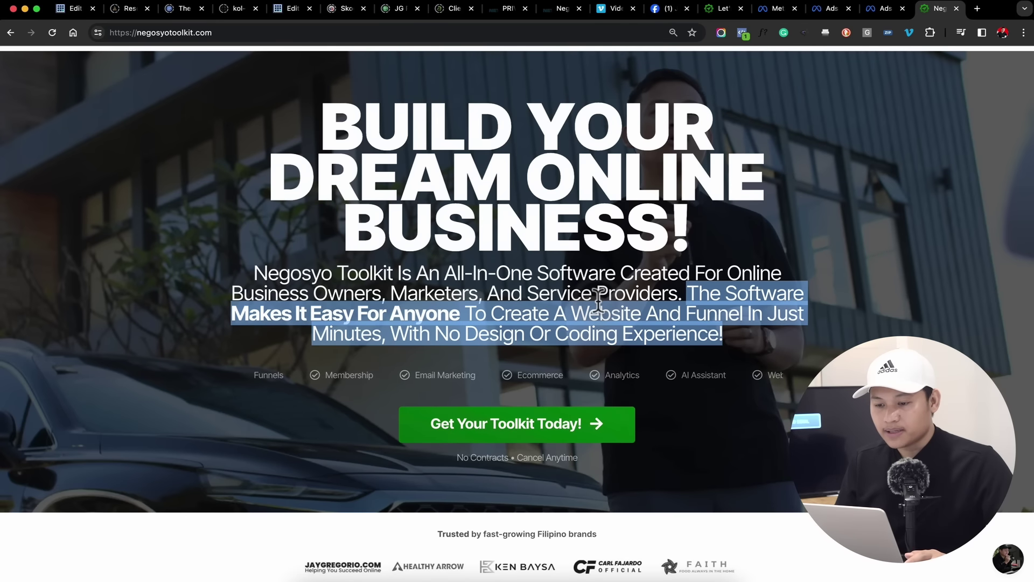
scroll(598, 302, "down", 5)
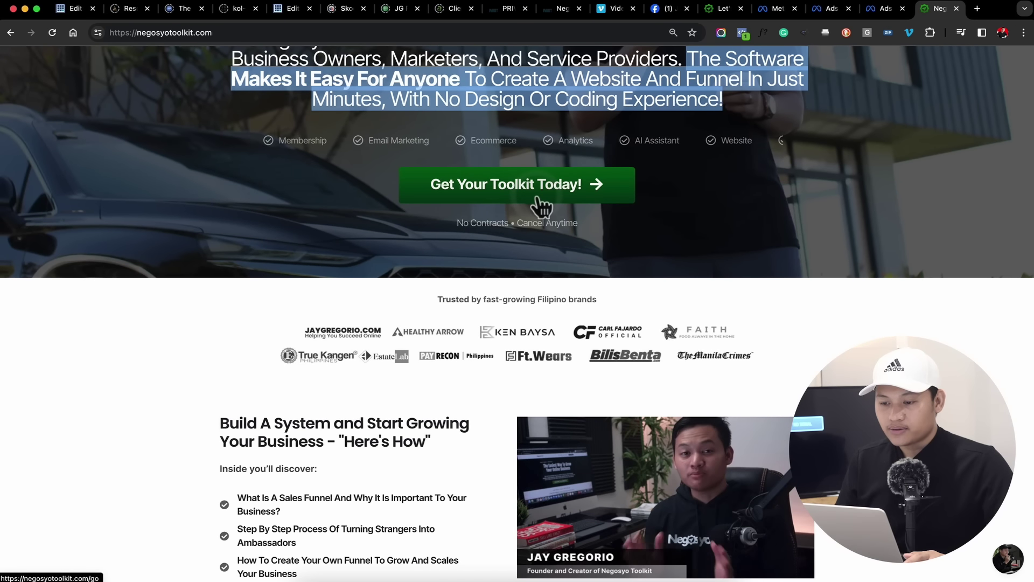
left_click_drag(399, 189, 584, 199)
key("super+c")
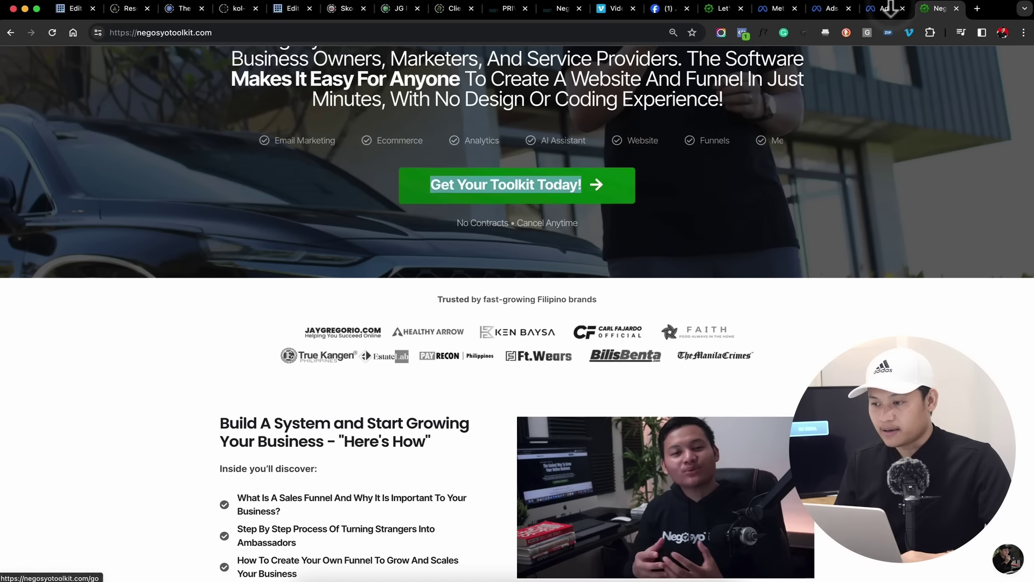
left_click(886, 8)
key("super+v")
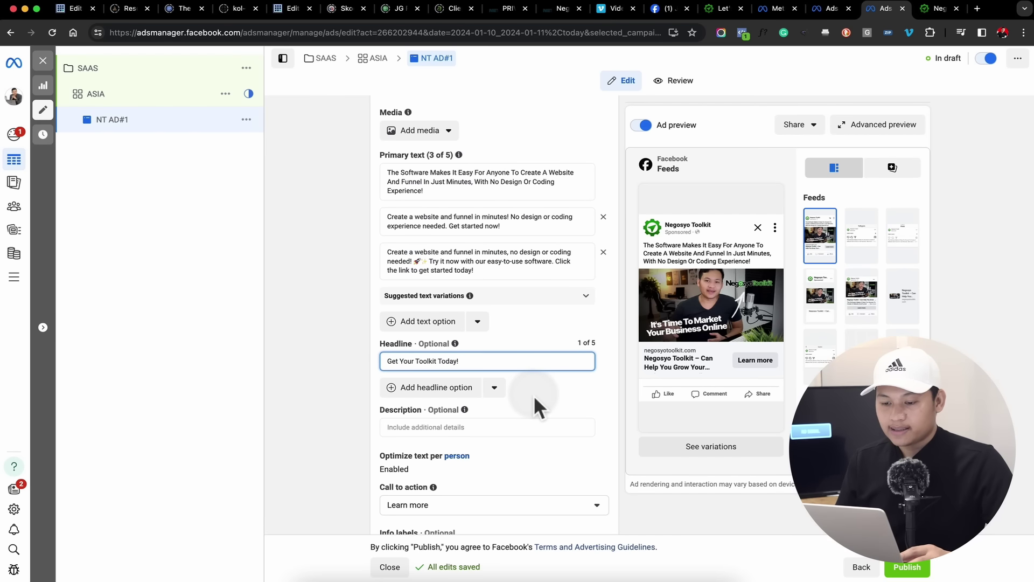
left_click(533, 395)
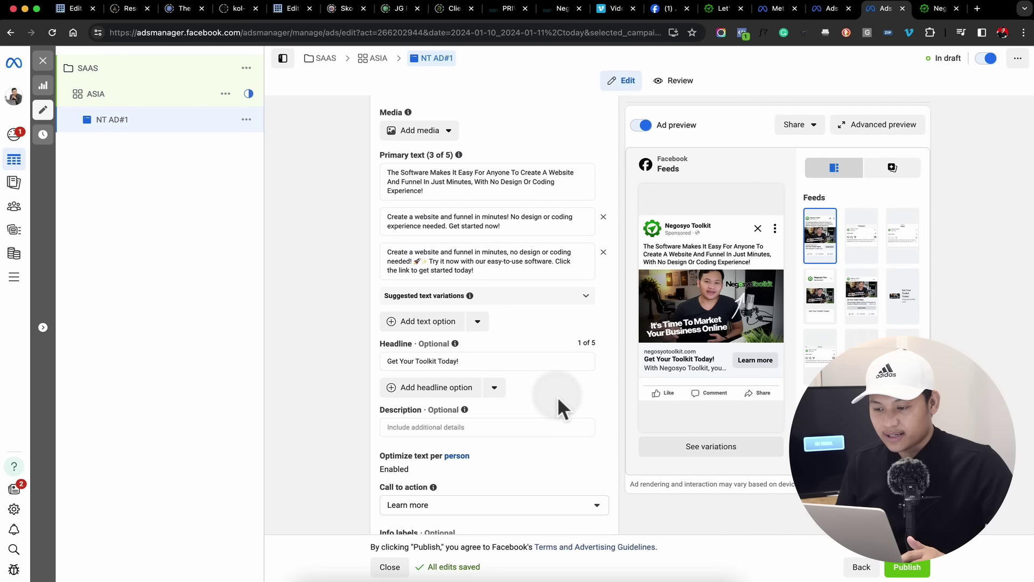
Step: Examine the content of the negosyotoolkit.com landing page and return to the ad in Ads Manager
scroll(557, 398, "down", 2)
left_click(935, 9)
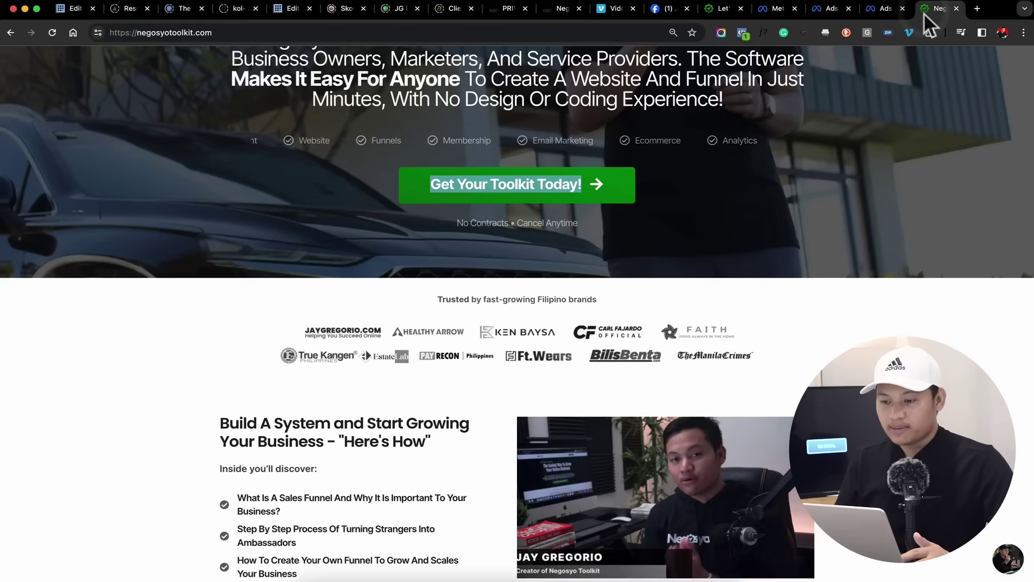
scroll(654, 312, "up", 2)
scroll(653, 308, "down", 10)
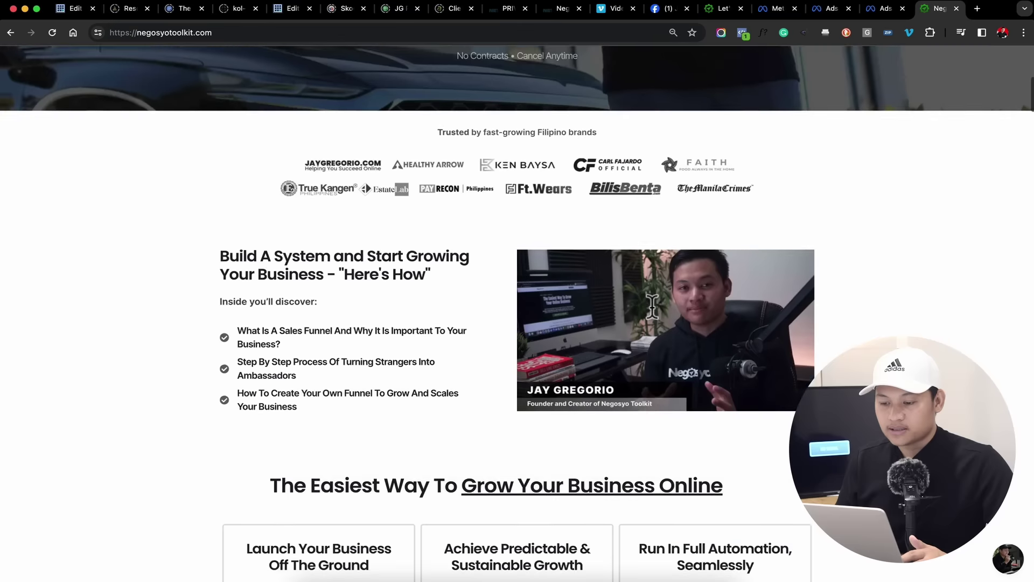
scroll(274, 363, "down", 12)
scroll(284, 368, "up", 20)
scroll(285, 367, "down", 18)
scroll(719, 213, "down", 8)
scroll(719, 213, "up", 20)
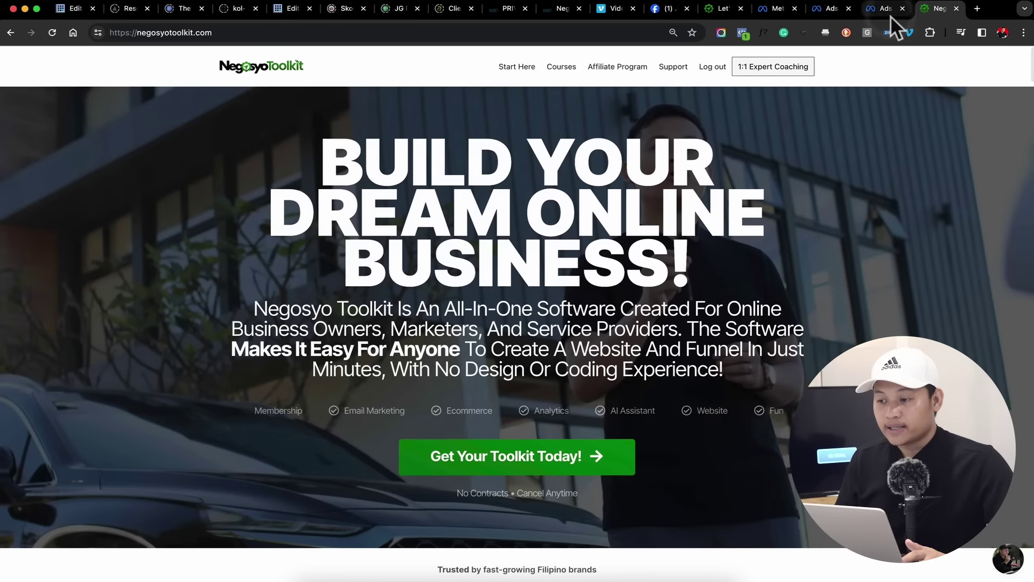
left_click(887, 12)
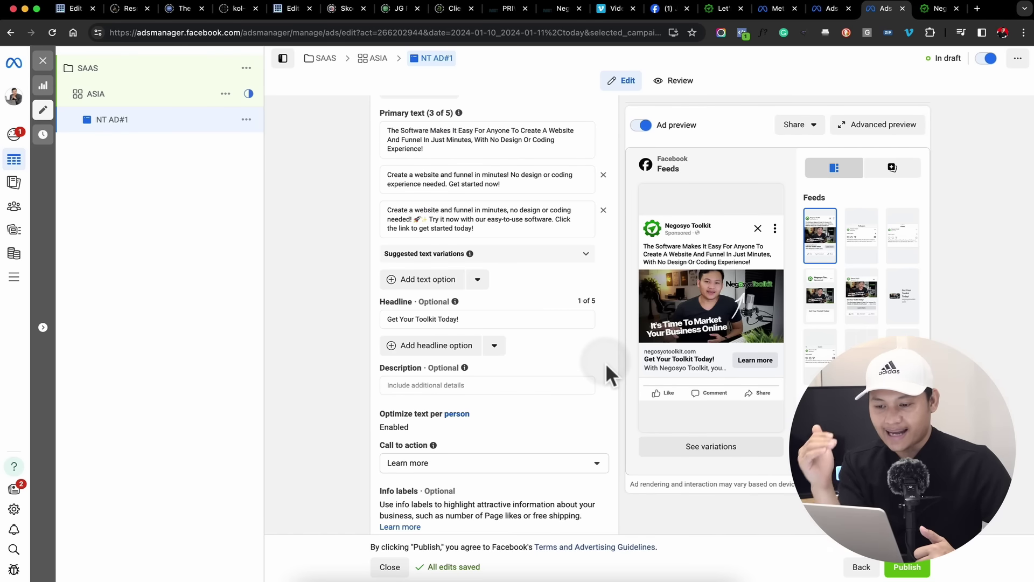
Step: Look over the ad's call to action options and keep Learn more
scroll(605, 363, "down", 3)
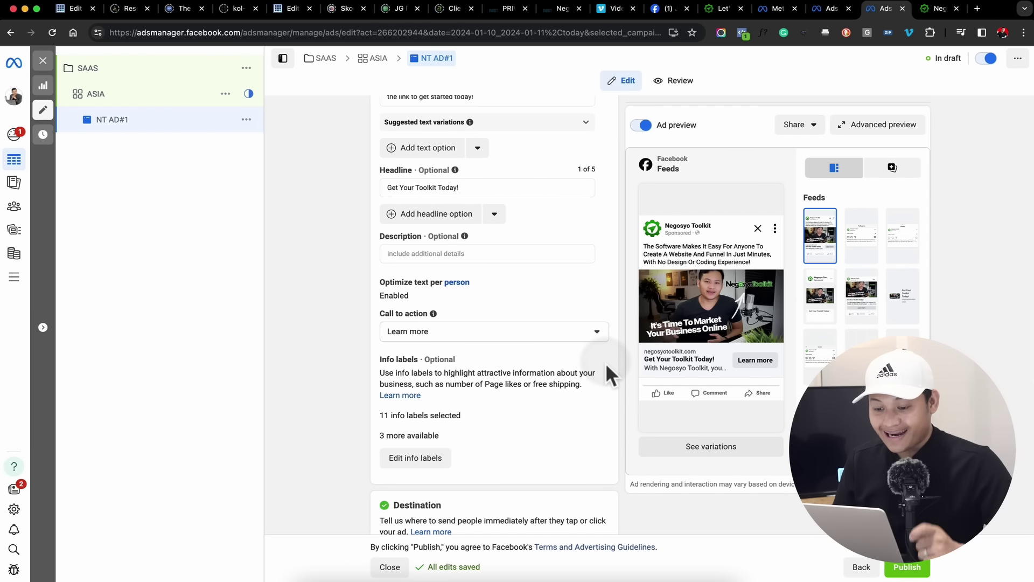
left_click(512, 333)
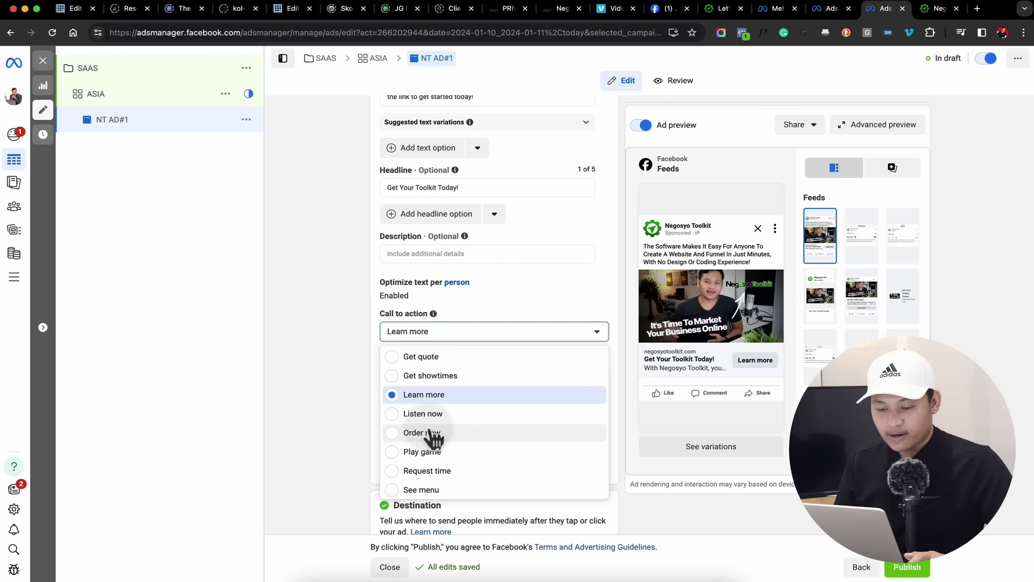
left_click(340, 411)
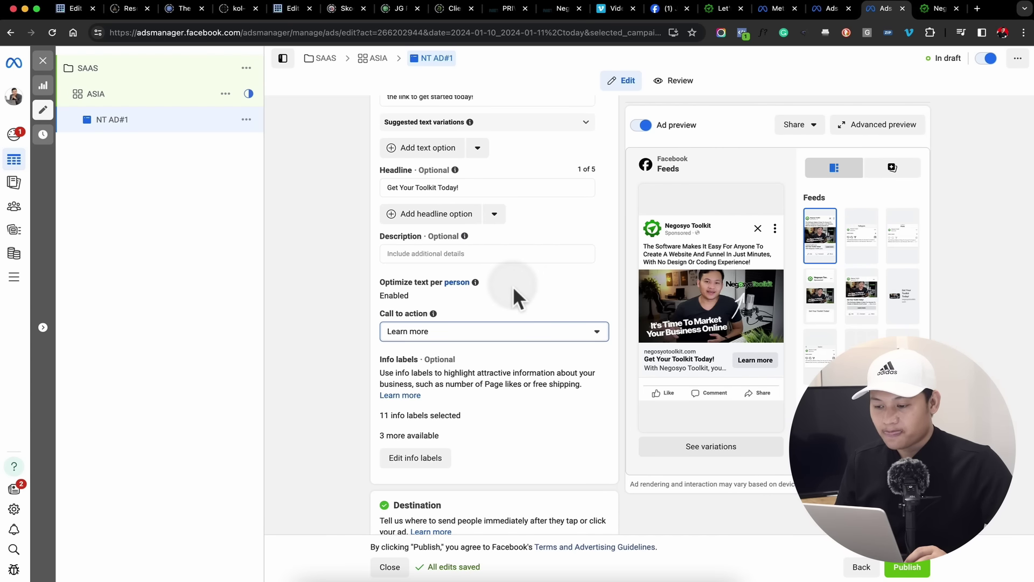
Step: Try the Call browser add-on for the website destination and switch back to None
scroll(512, 286, "down", 3)
scroll(513, 286, "down", 2)
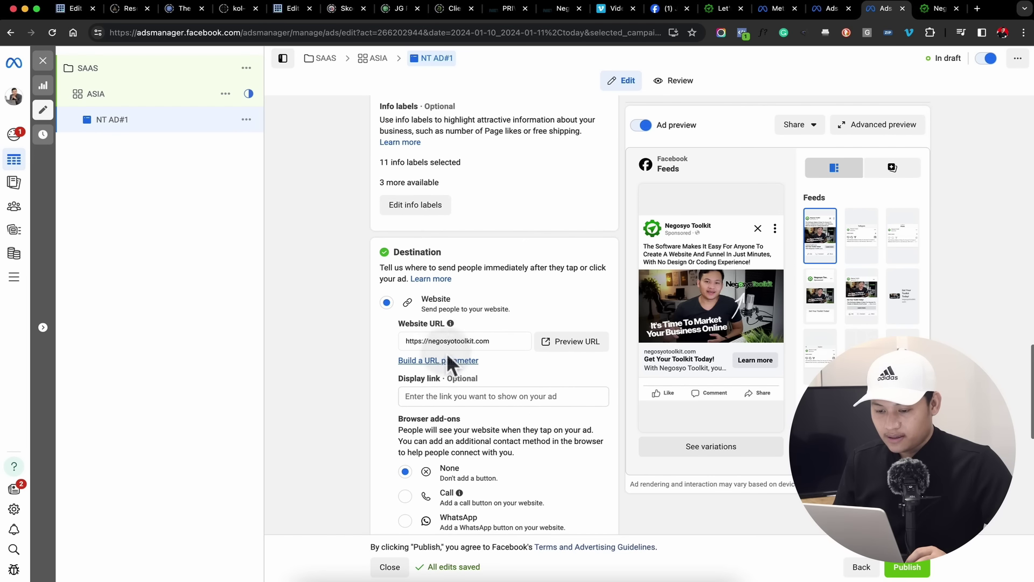
scroll(415, 436, "down", 2)
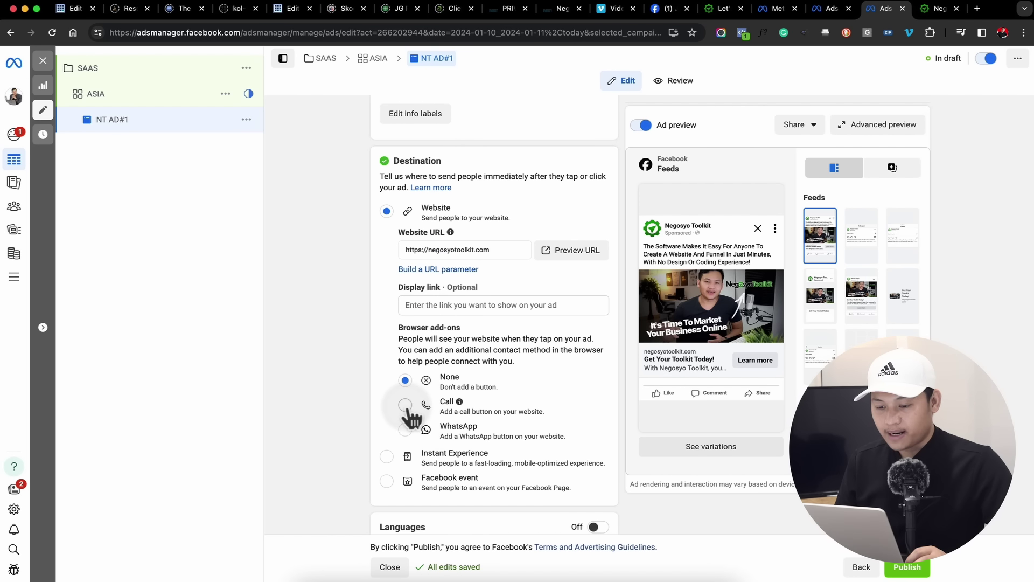
left_click(405, 405)
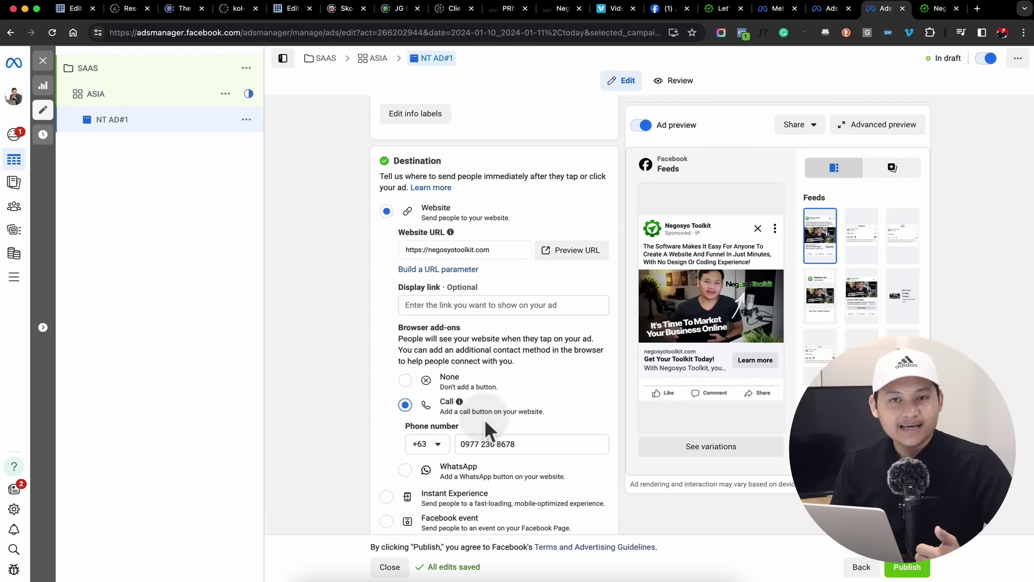
left_click(406, 381)
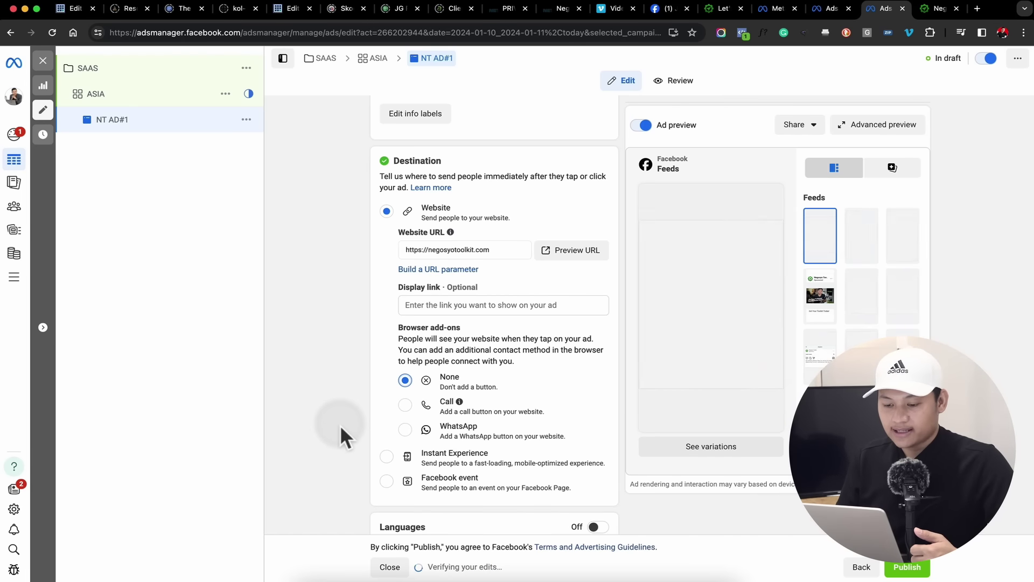
Step: Examine the ad's Languages and Tracking settings, including website events
scroll(341, 425, "down", 5)
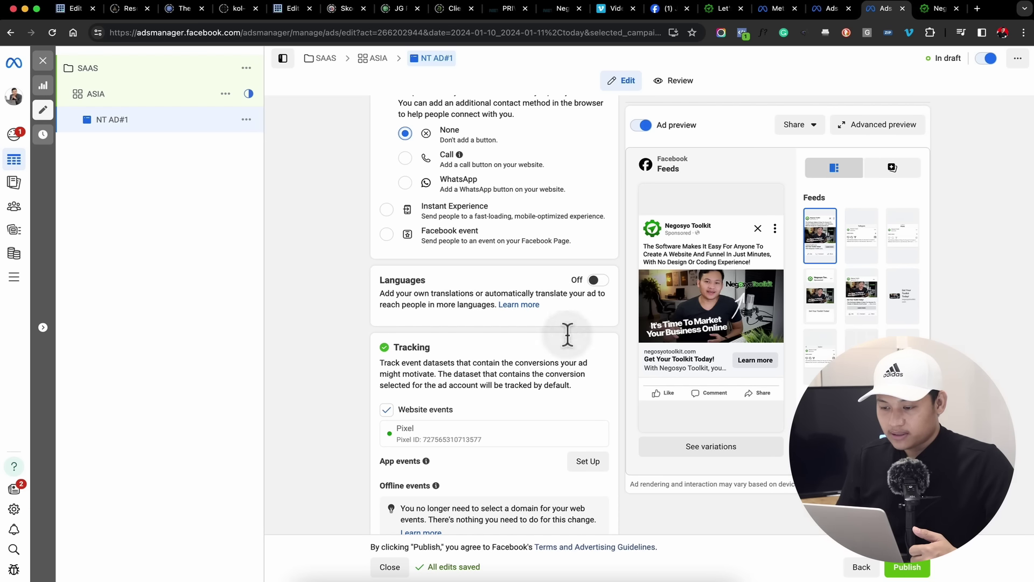
scroll(528, 410, "down", 2)
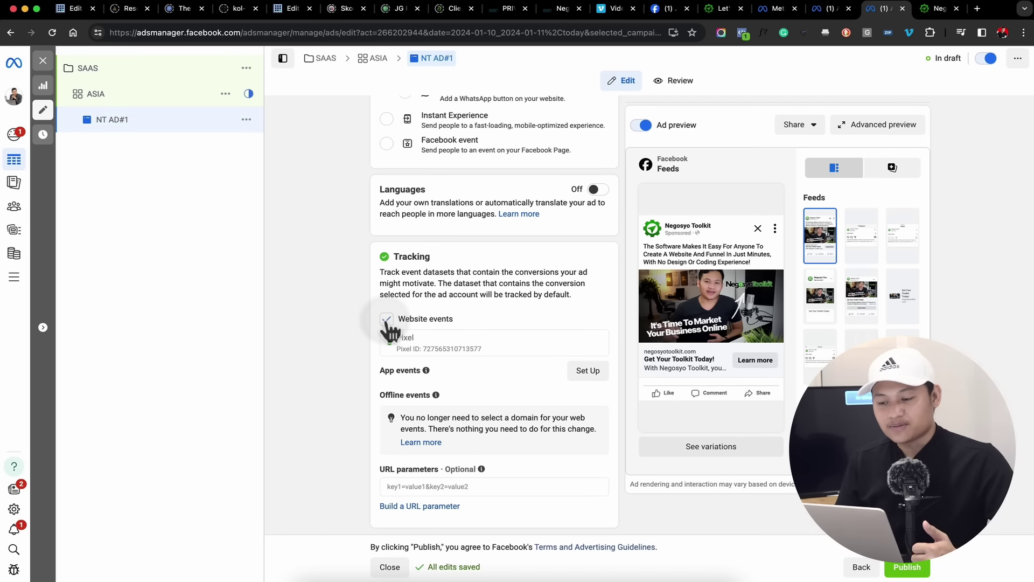
Step: Reset the ASIA ad set's past start date to today and set its start time to 1:40 PM
scroll(527, 368, "up", 10)
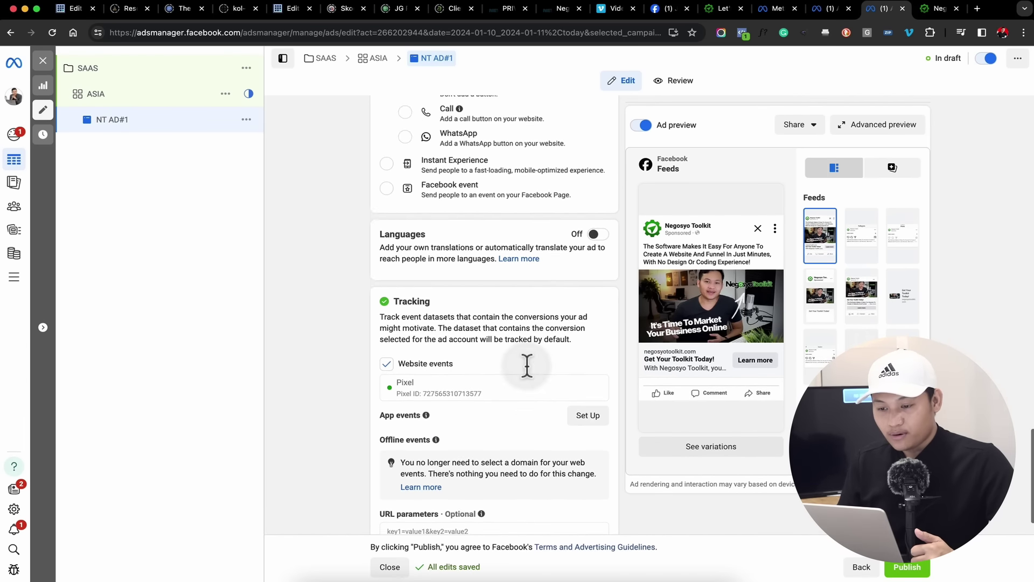
scroll(527, 367, "up", 10)
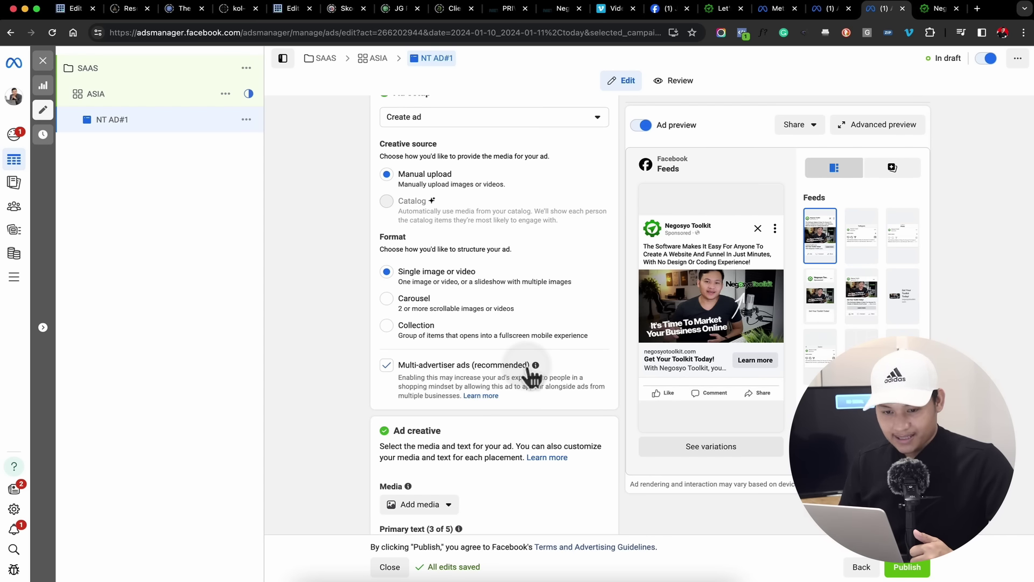
left_click(118, 73)
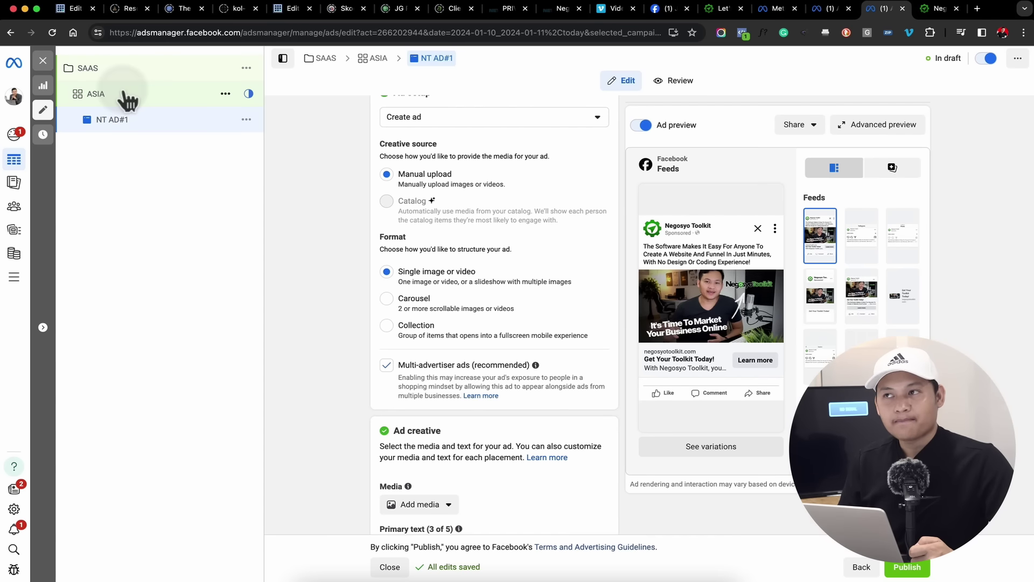
left_click(132, 102)
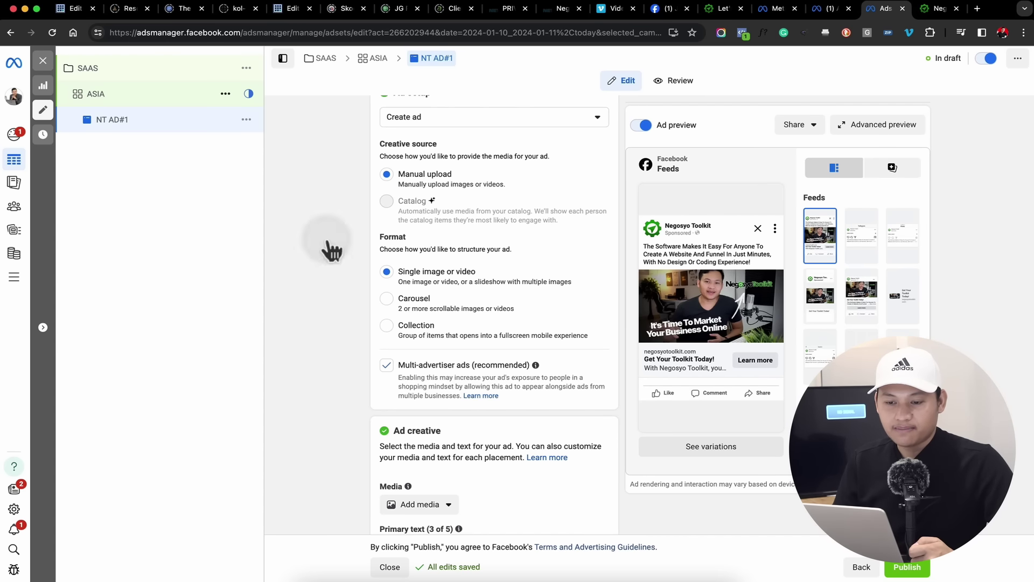
scroll(327, 405, "down", 15)
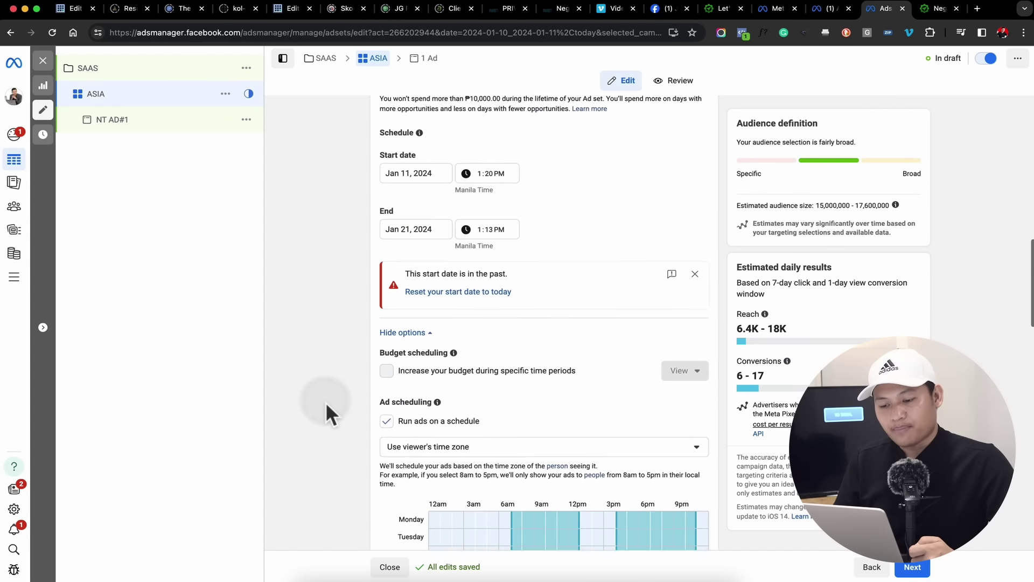
scroll(326, 405, "up", 2)
scroll(325, 402, "up", 2)
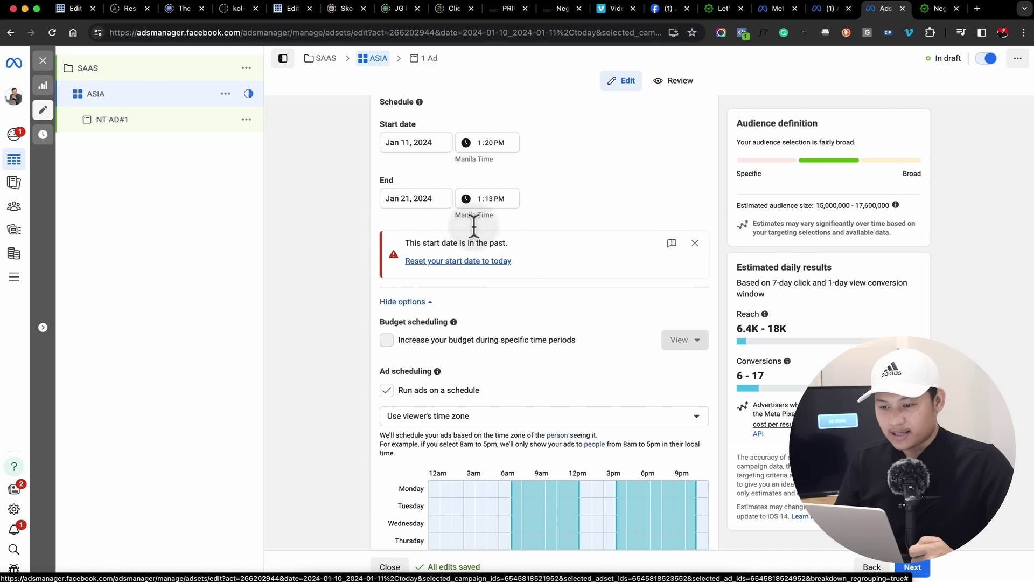
left_click(479, 262)
left_click(492, 145)
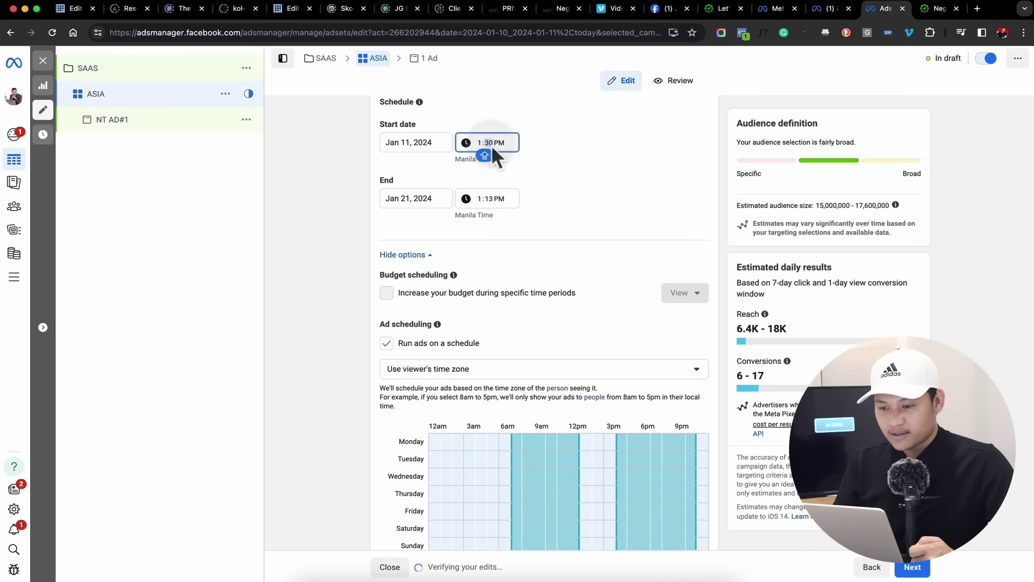
type("40")
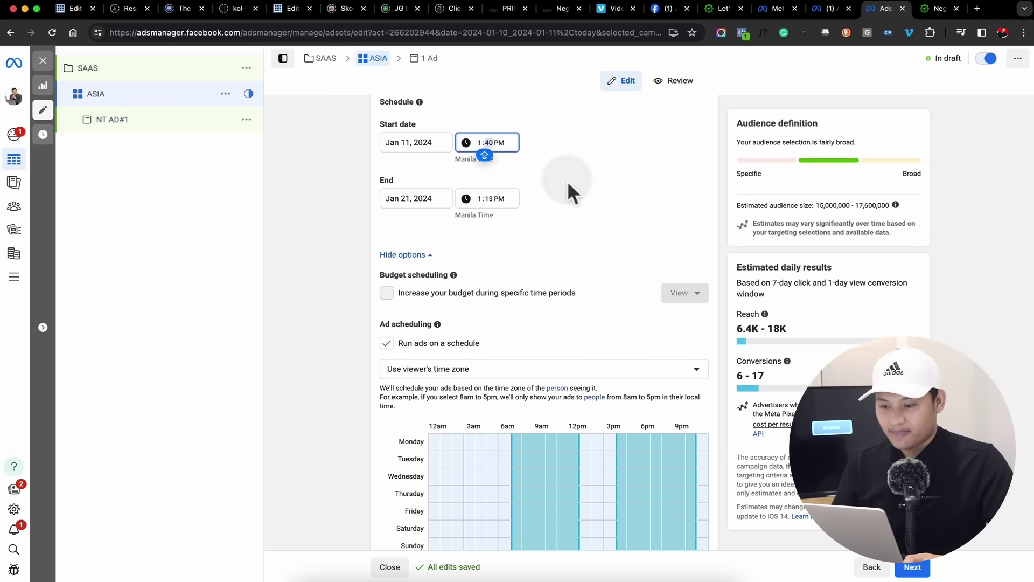
left_click(567, 180)
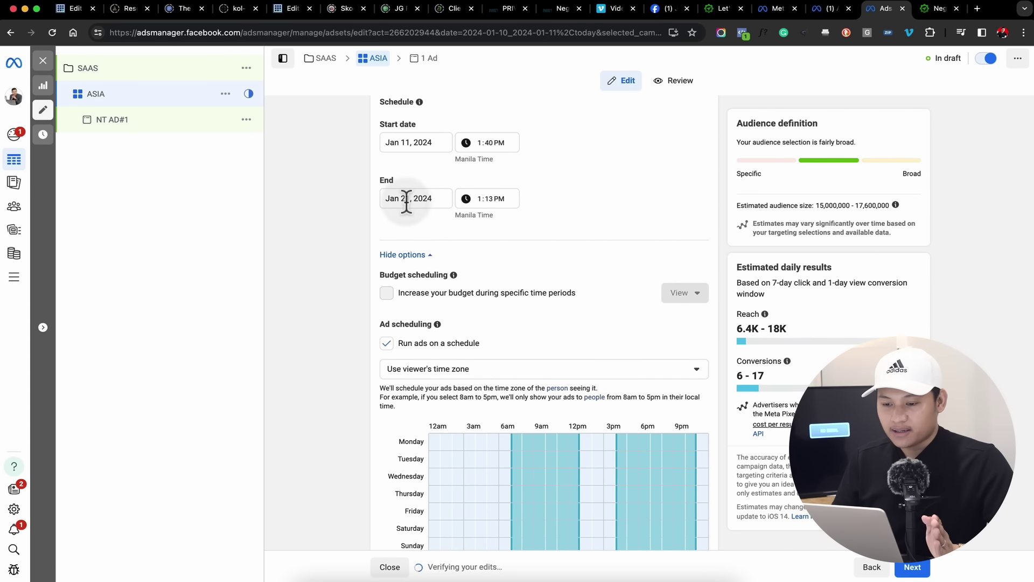
Step: Set the ASIA ad set's end time to 1:40 PM
left_click(489, 202)
type("40")
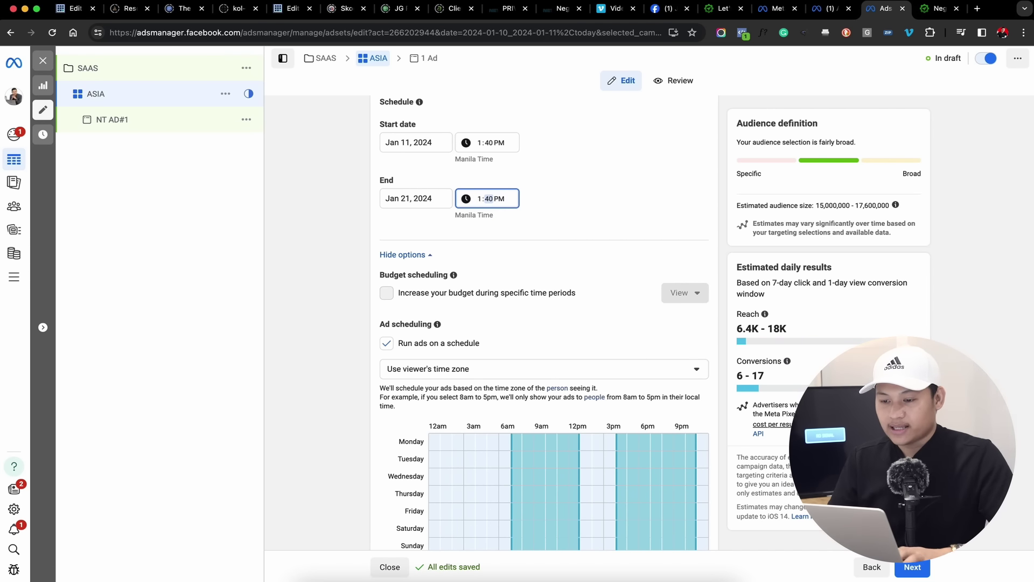
left_click(631, 241)
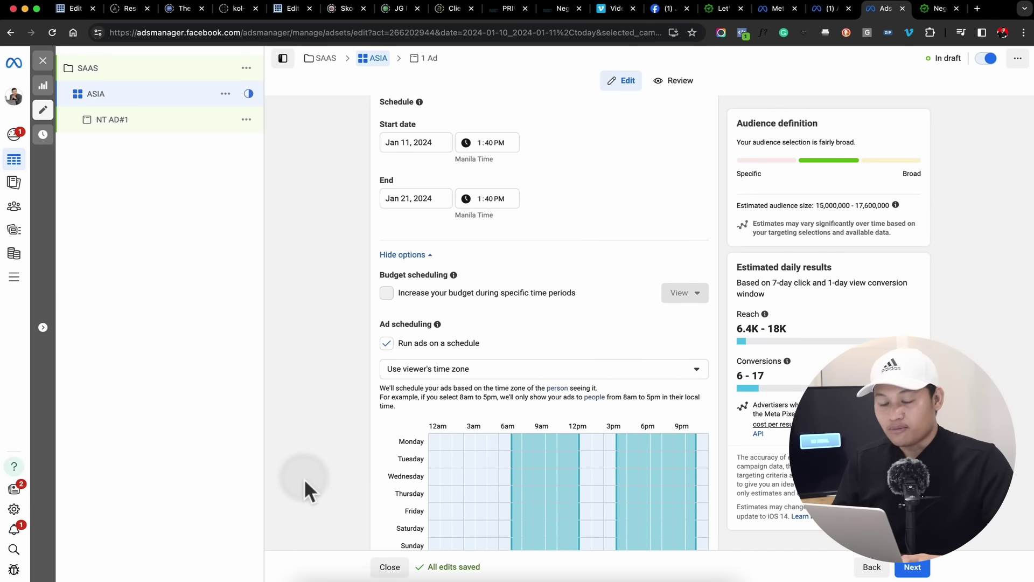
Step: Review the ASIA ad set's ad scheduling, audience controls, Advantage+ audience, beneficiary and placements
scroll(304, 478, "down", 2)
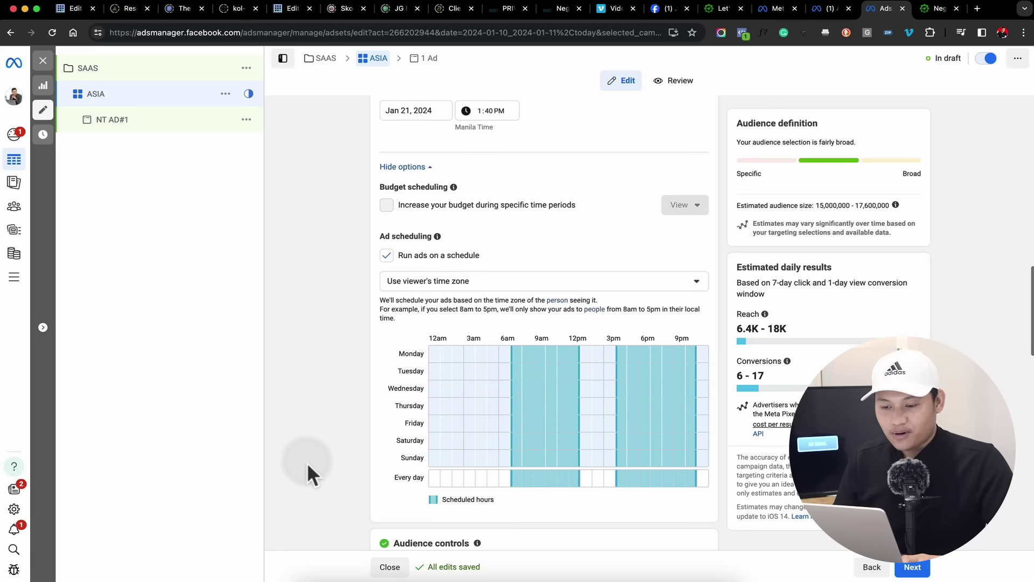
scroll(320, 397, "down", 1)
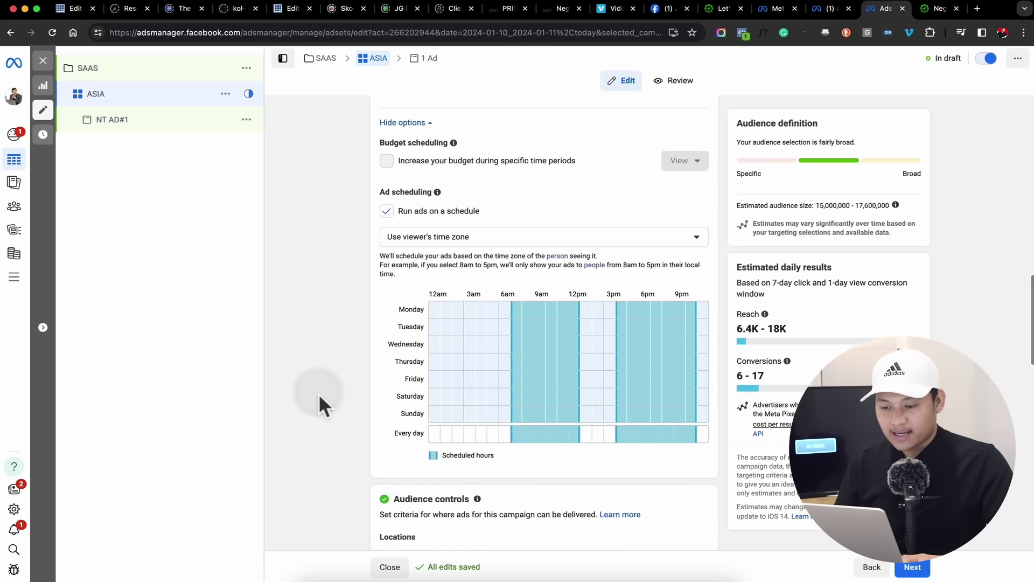
scroll(318, 393, "down", 5)
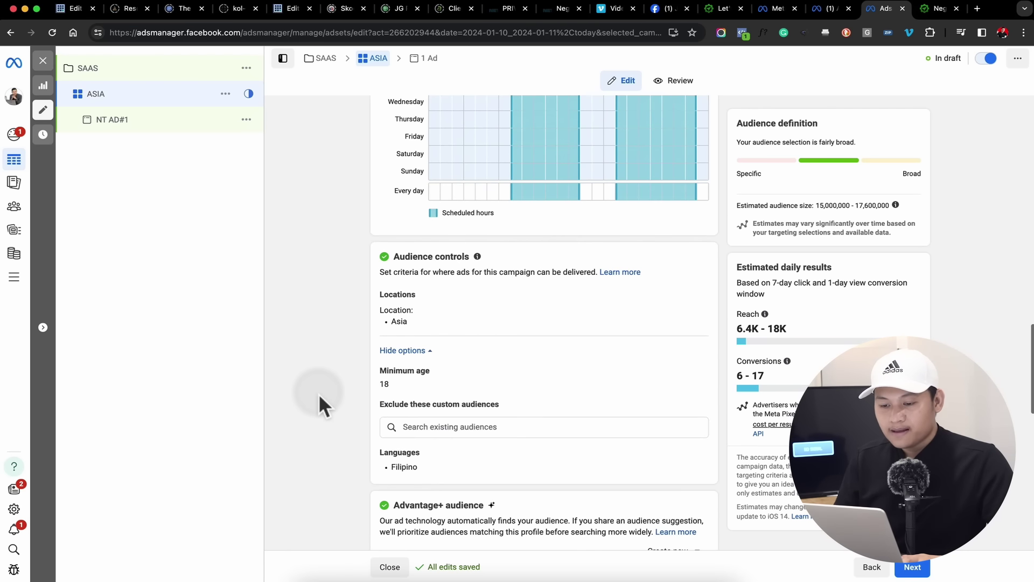
scroll(363, 339, "down", 7)
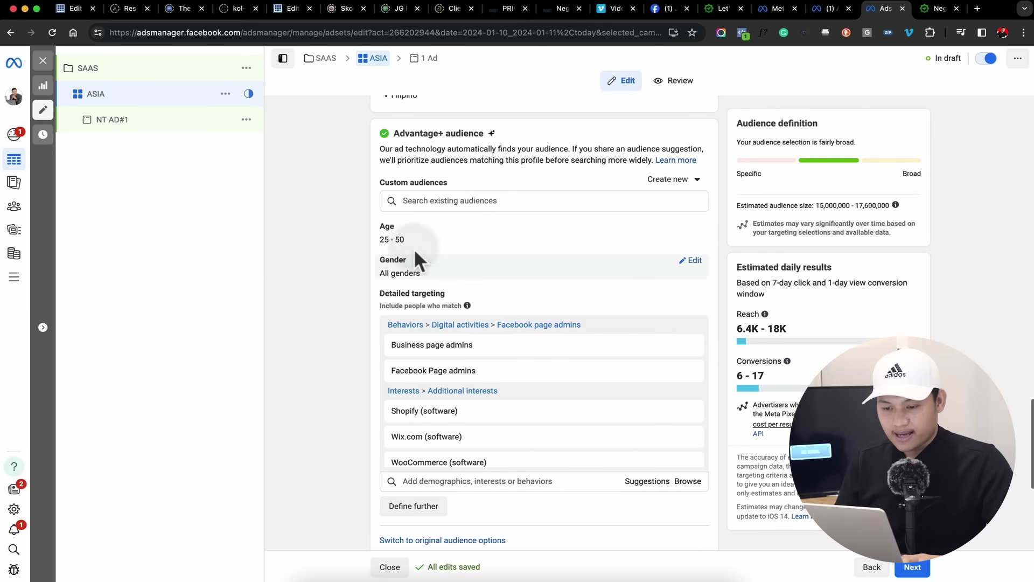
scroll(346, 328, "down", 1)
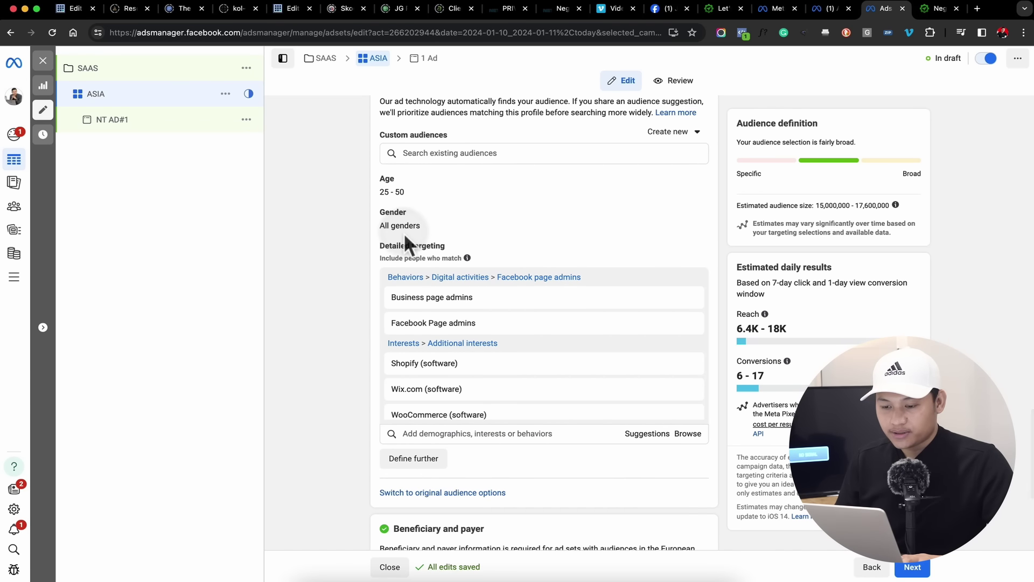
scroll(391, 385, "down", 1)
scroll(325, 434, "down", 4)
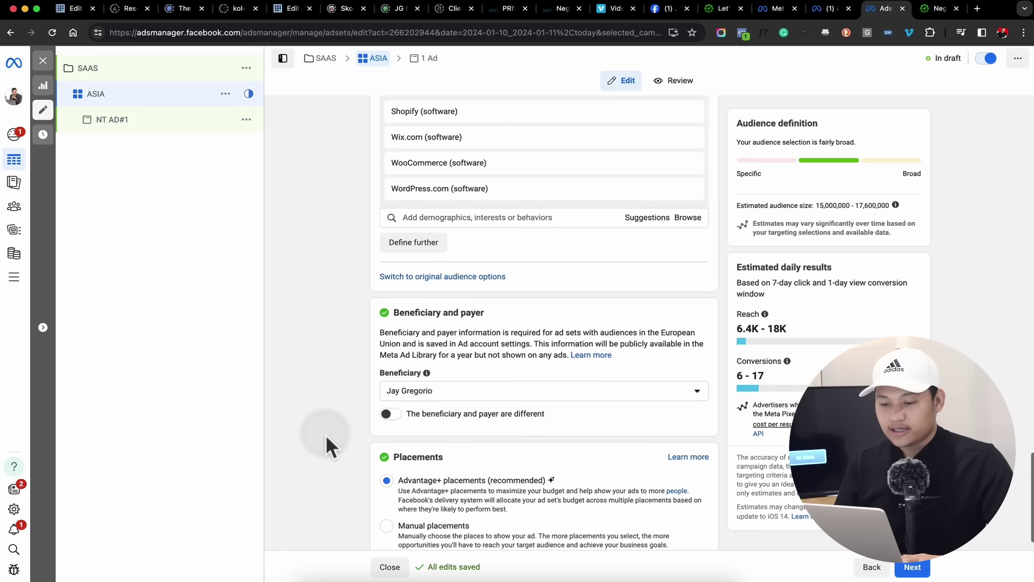
scroll(340, 337, "down", 1)
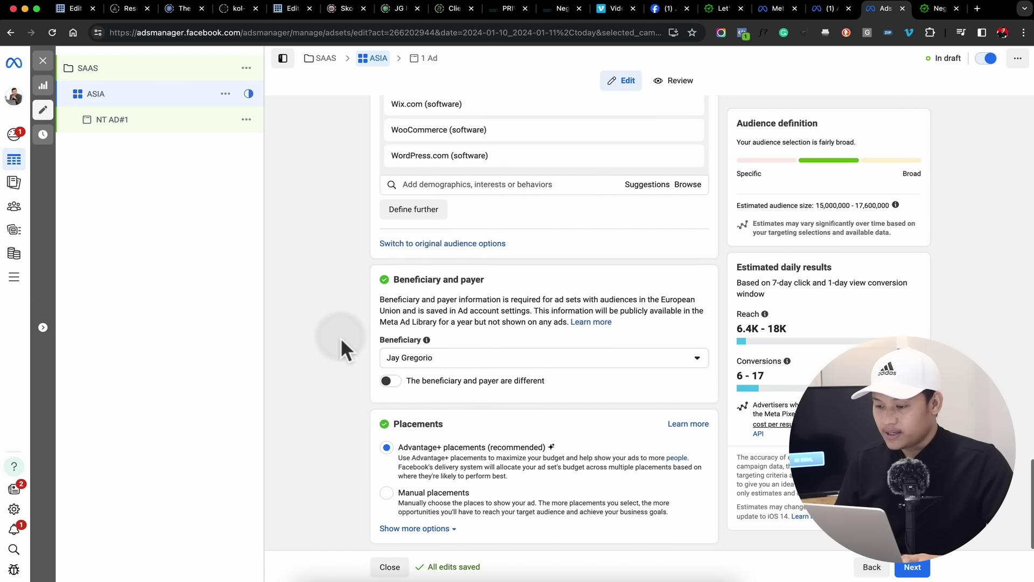
Step: Open the NT AD#1 ad and review its identity and ad setup options, keeping Create ad
left_click(139, 123)
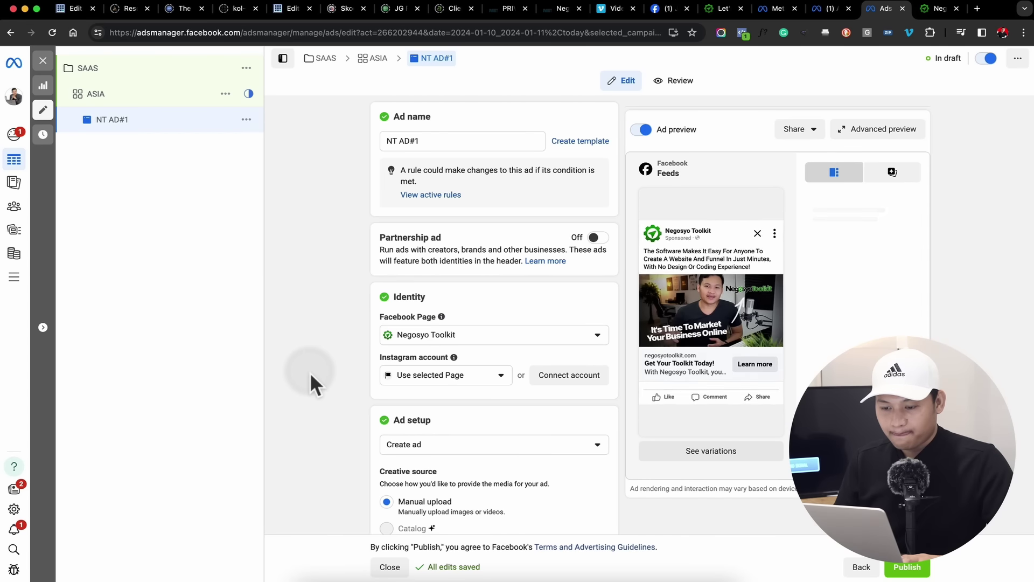
scroll(310, 374, "down", 1)
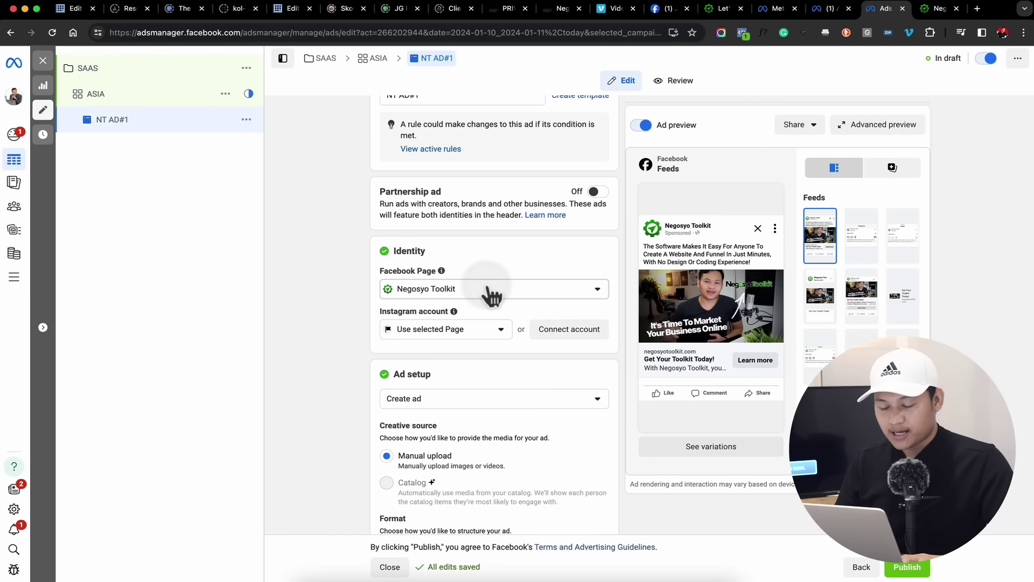
scroll(321, 421, "down", 5)
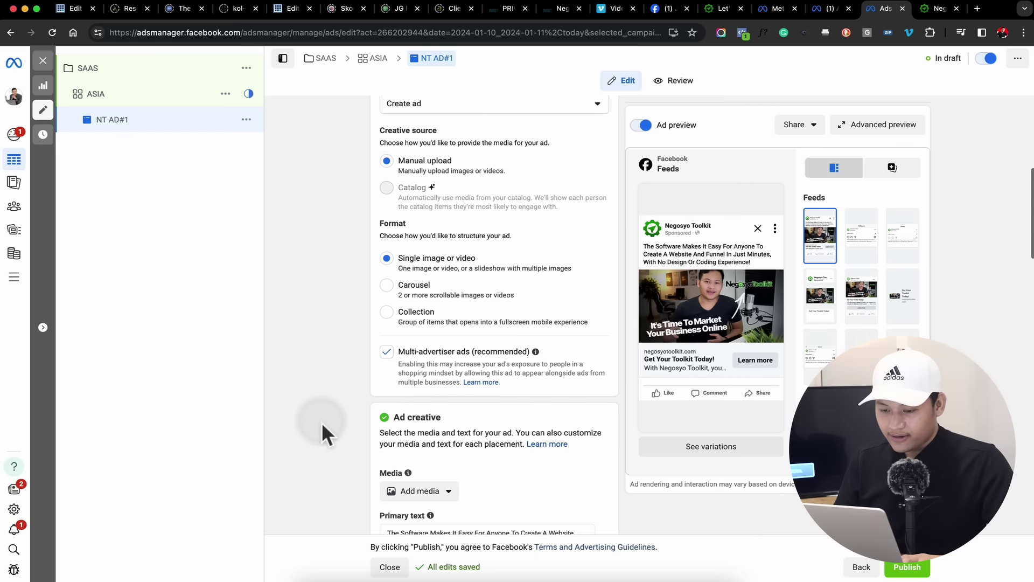
scroll(322, 421, "up", 5)
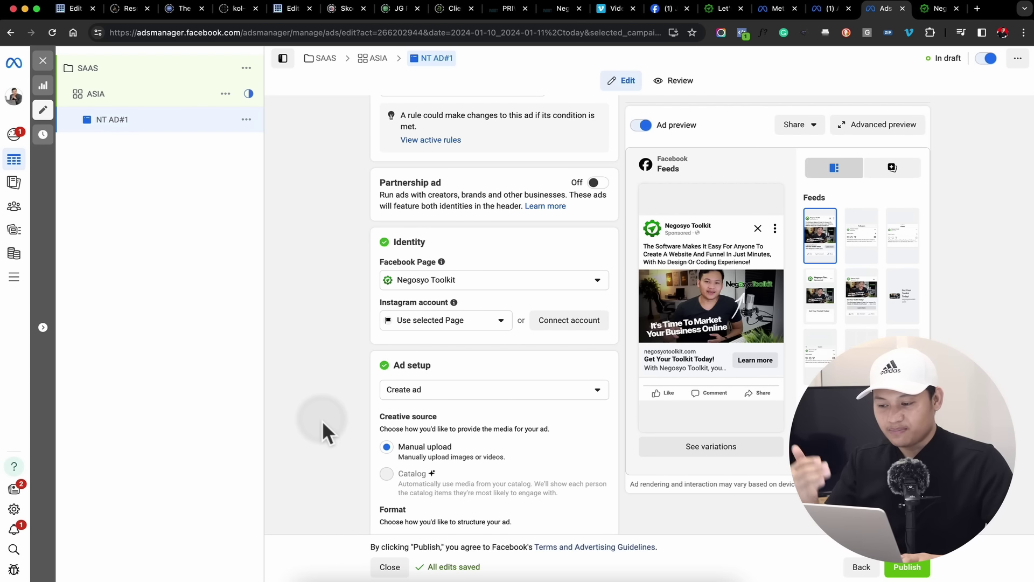
scroll(322, 421, "down", 3)
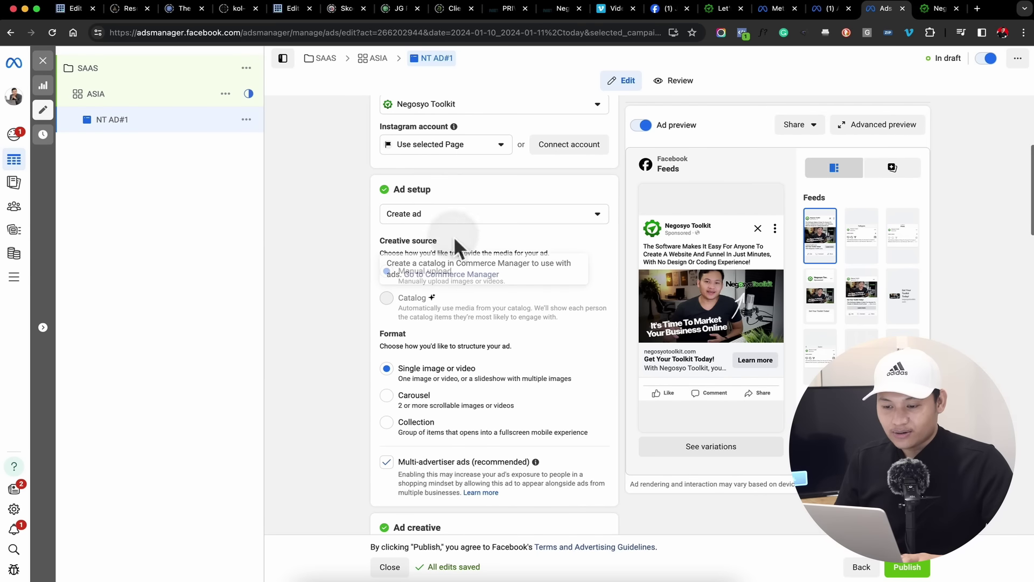
left_click(463, 214)
left_click(303, 295)
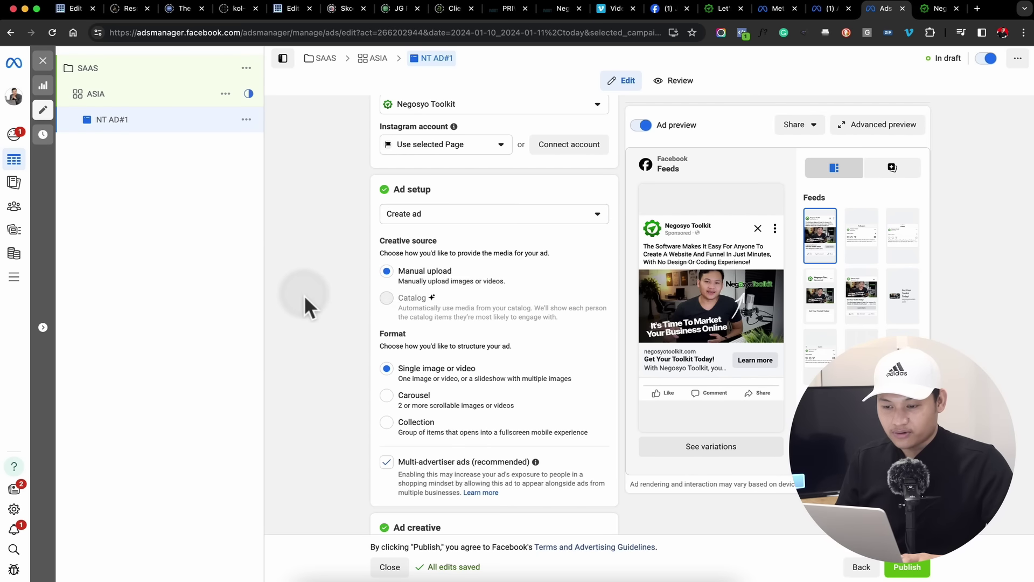
Step: Review the ad's media choices, primary text, headline, call to action, destination, languages and tracking settings
scroll(303, 295, "down", 4)
scroll(303, 295, "down", 2)
left_click(412, 248)
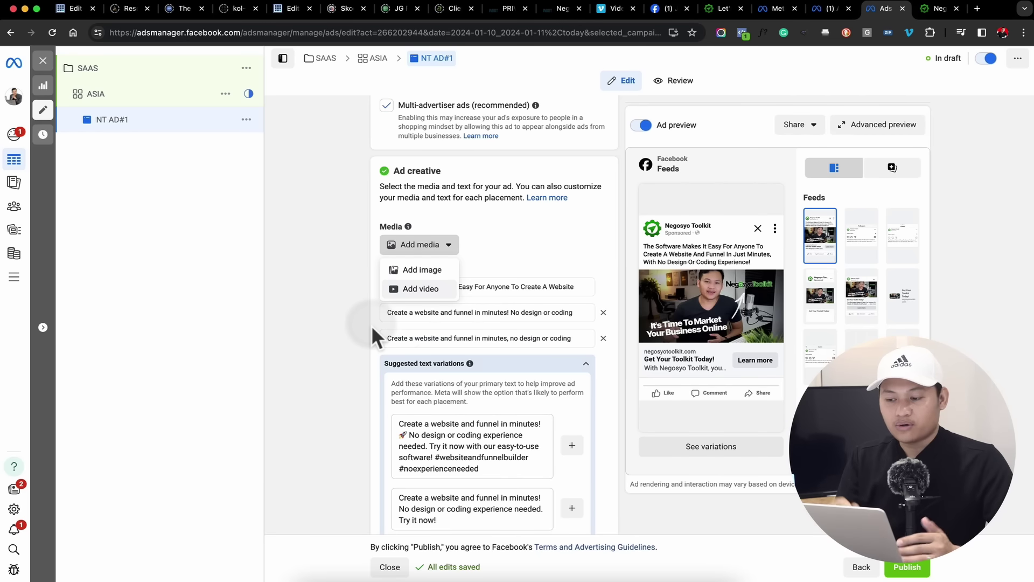
left_click(549, 236)
scroll(548, 237, "down", 3)
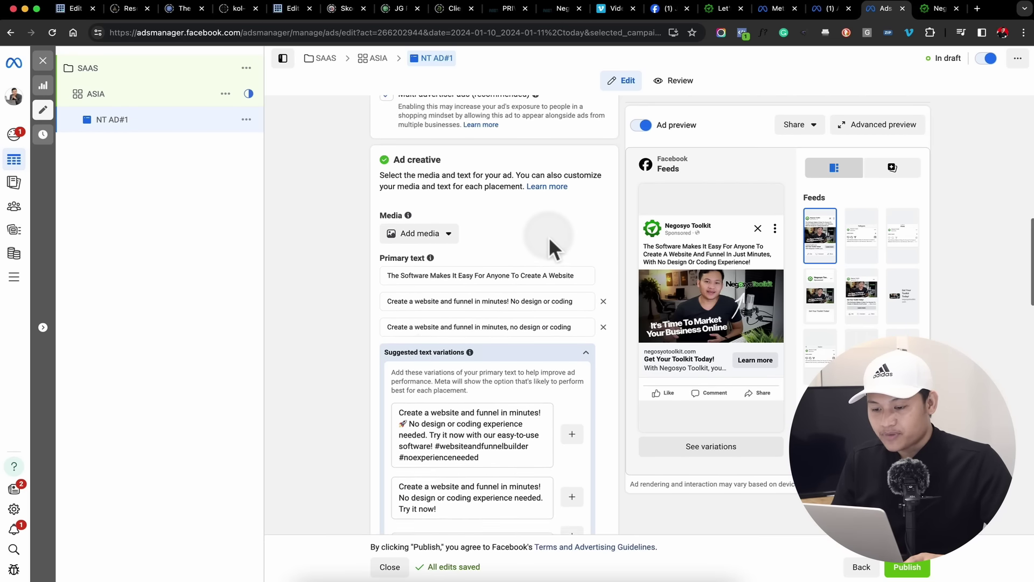
scroll(548, 237, "down", 7)
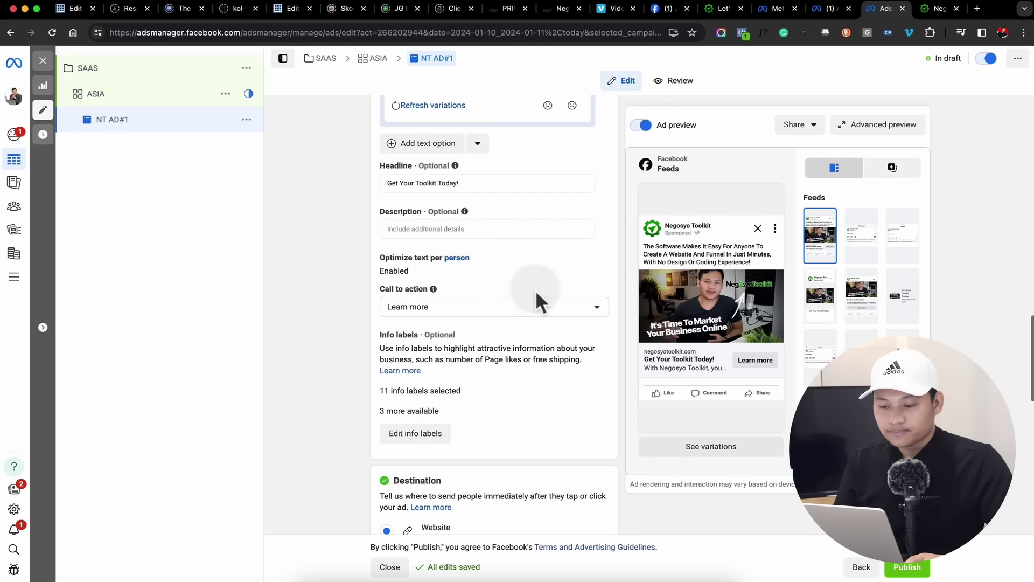
scroll(536, 290, "down", 4)
scroll(536, 290, "down", 1)
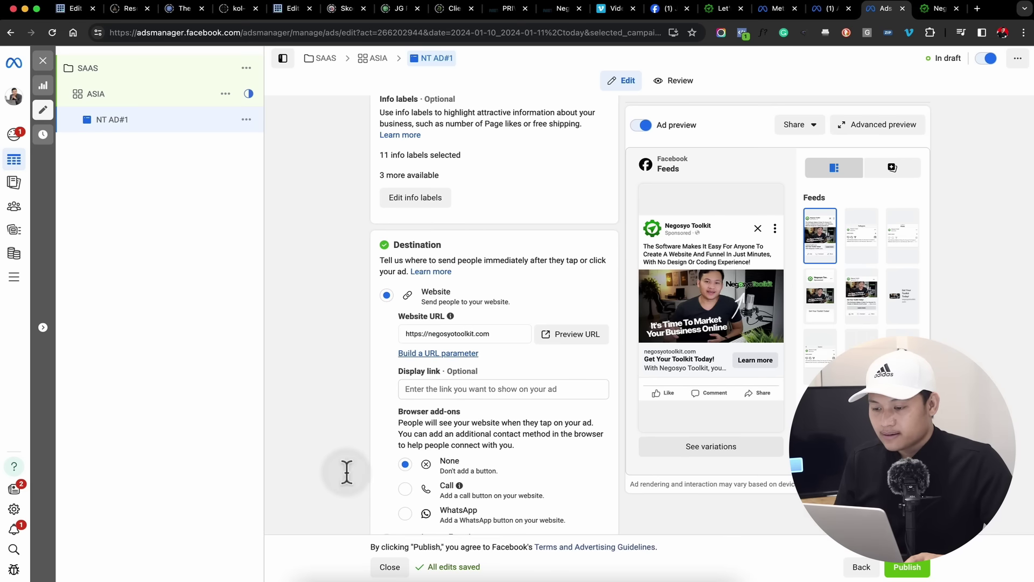
scroll(344, 477, "down", 10)
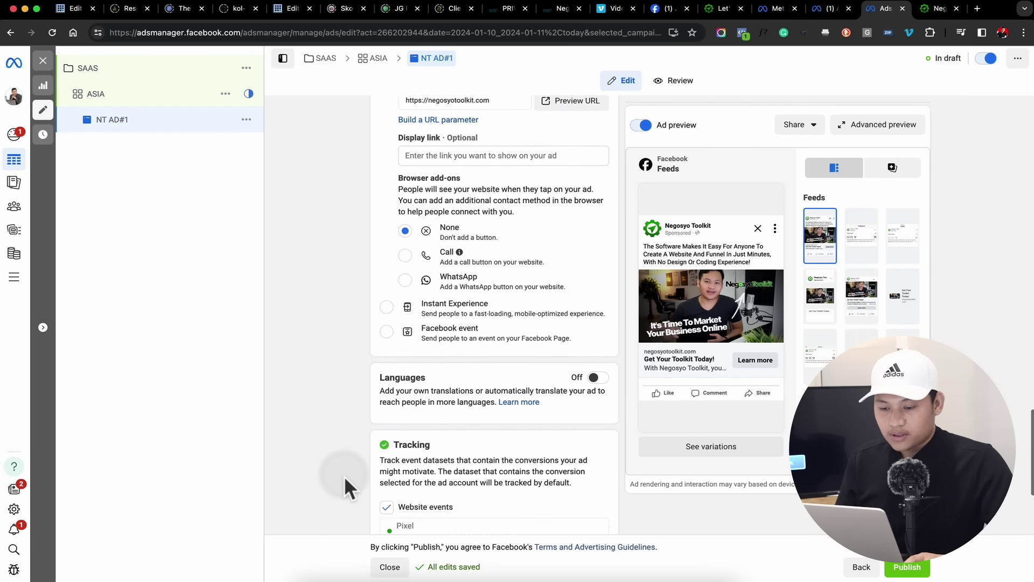
scroll(344, 476, "down", 3)
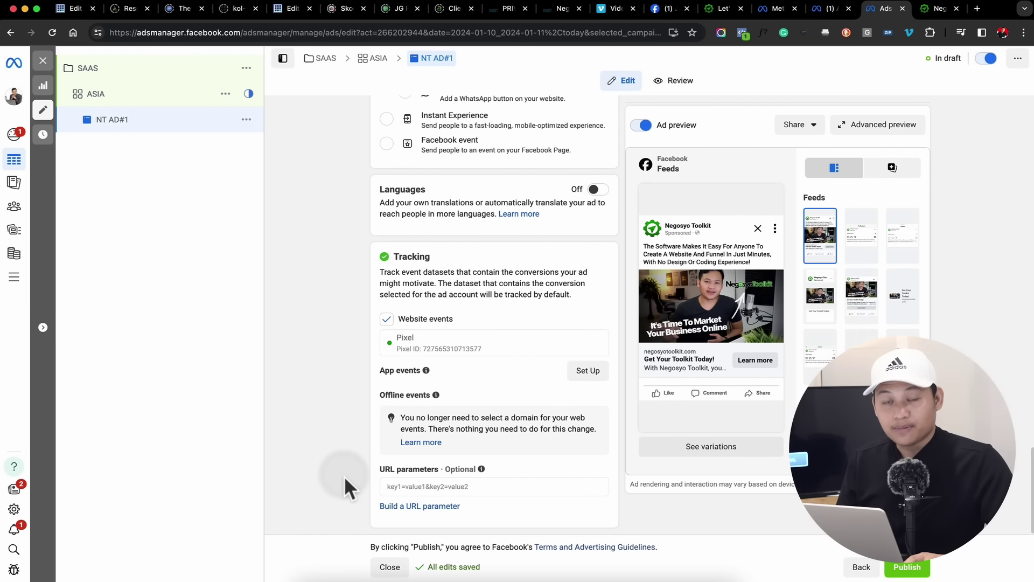
Step: Add an image to the NT AD#1 ad, uploading the 370770224 photo to the account media and selecting it for the placements
scroll(344, 477, "up", 20)
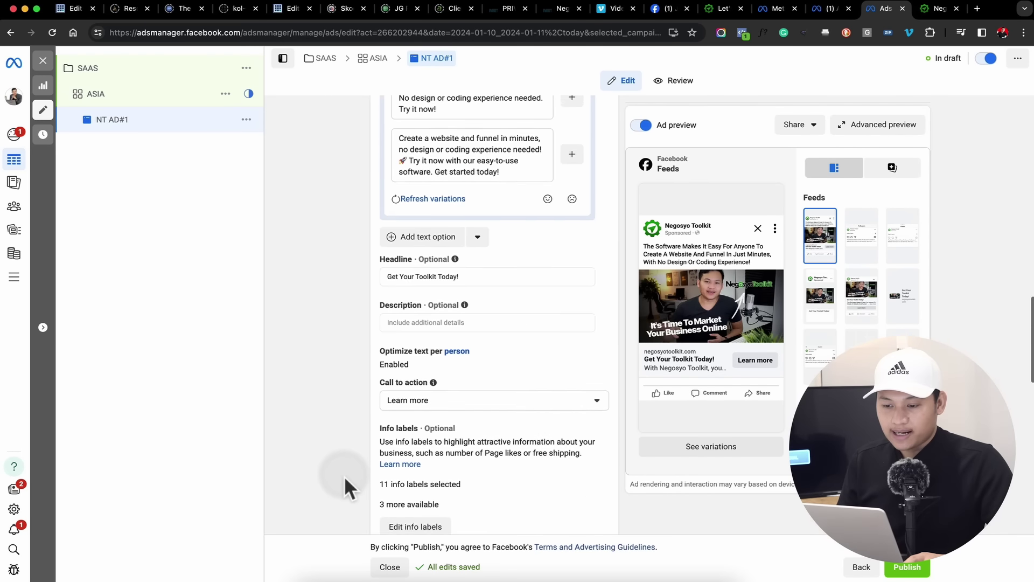
scroll(344, 476, "up", 7)
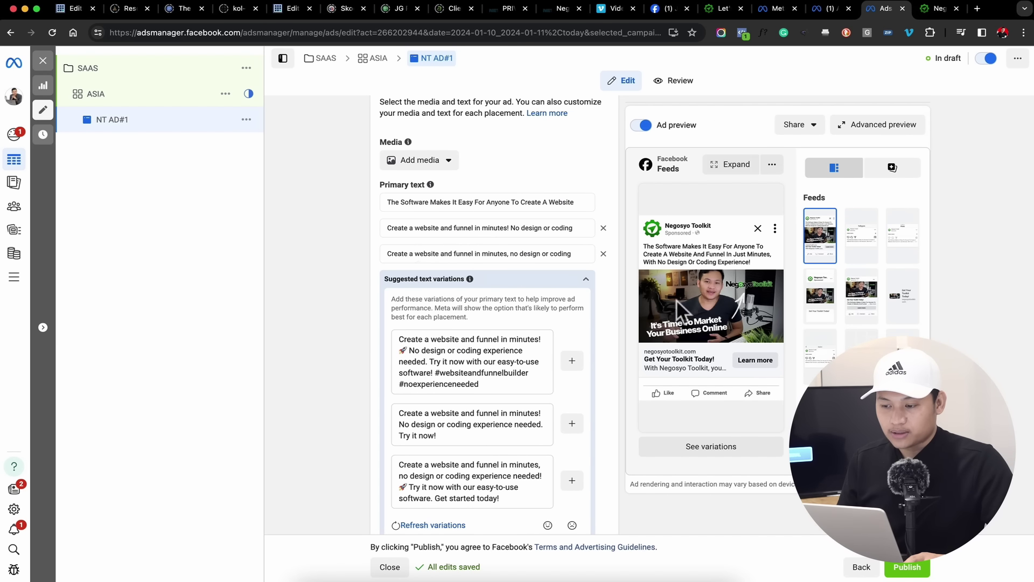
left_click(452, 162)
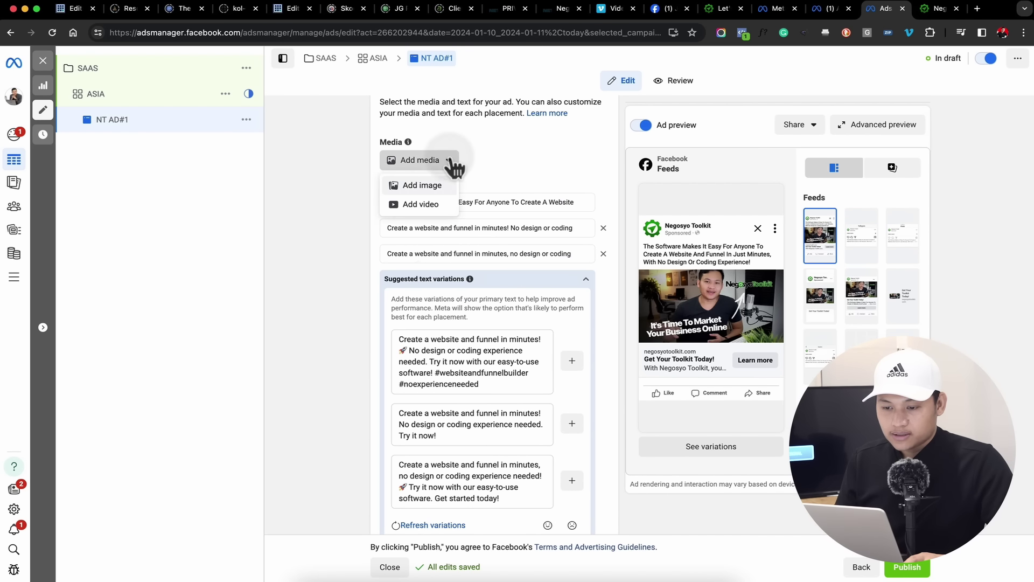
left_click(426, 185)
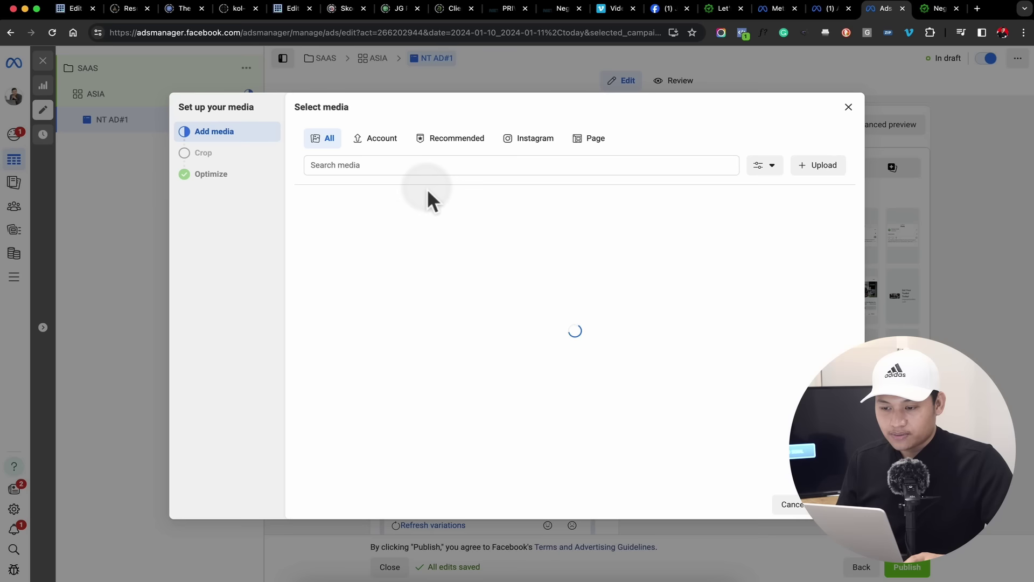
left_click(582, 148)
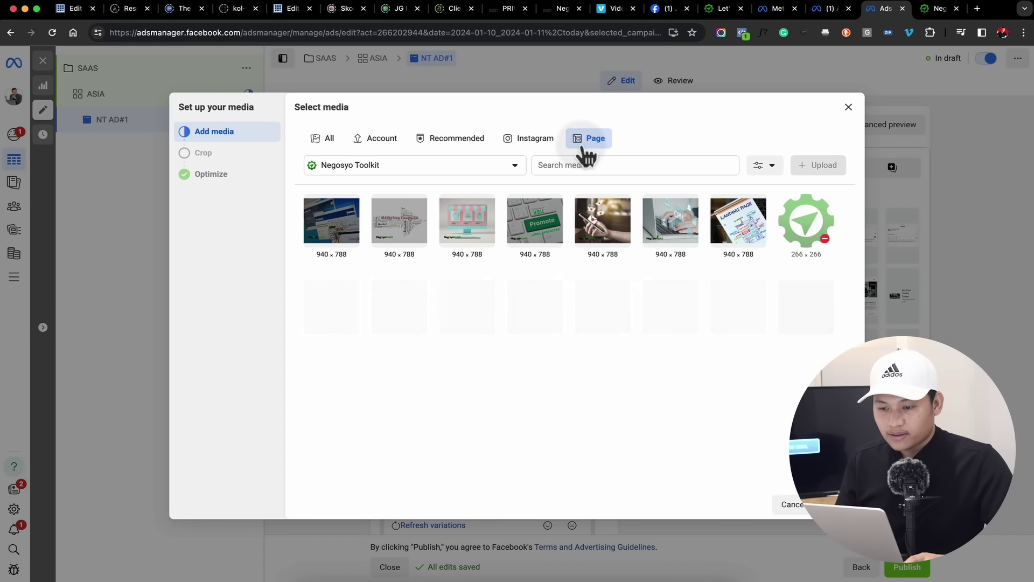
left_click(449, 415)
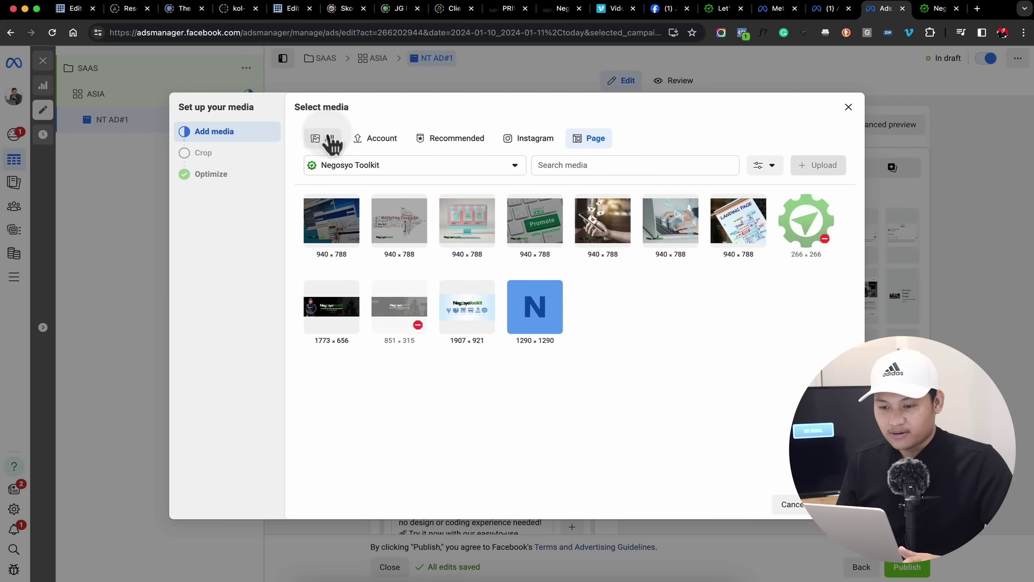
left_click(379, 139)
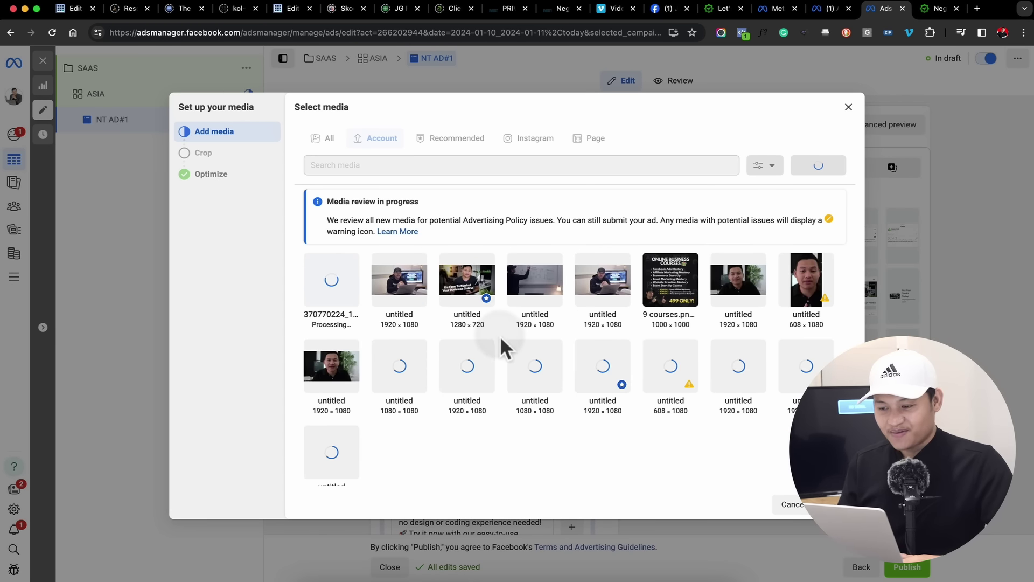
left_click(339, 294)
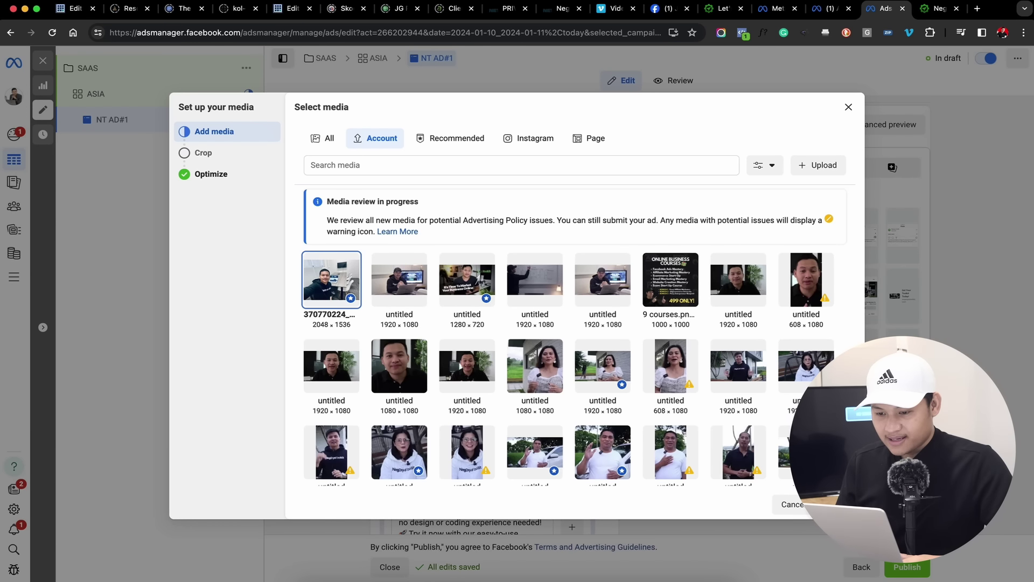
left_click(836, 505)
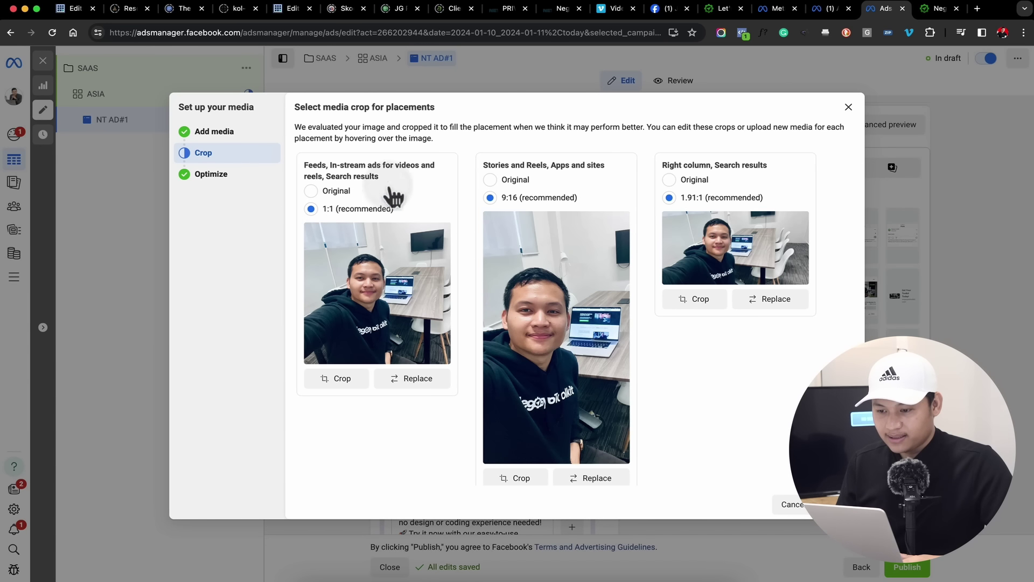
Step: Compare the original crop with the recommended one for feeds, then keep the recommended 1:1, 9:16 and 1.91:1 placement crops
left_click_drag(533, 275, 528, 276)
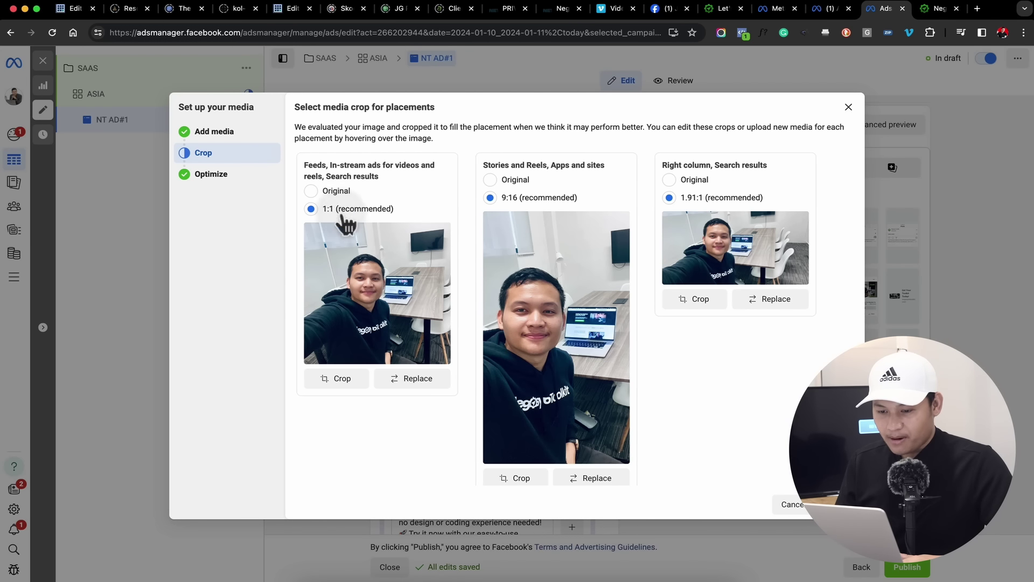
left_click(312, 191)
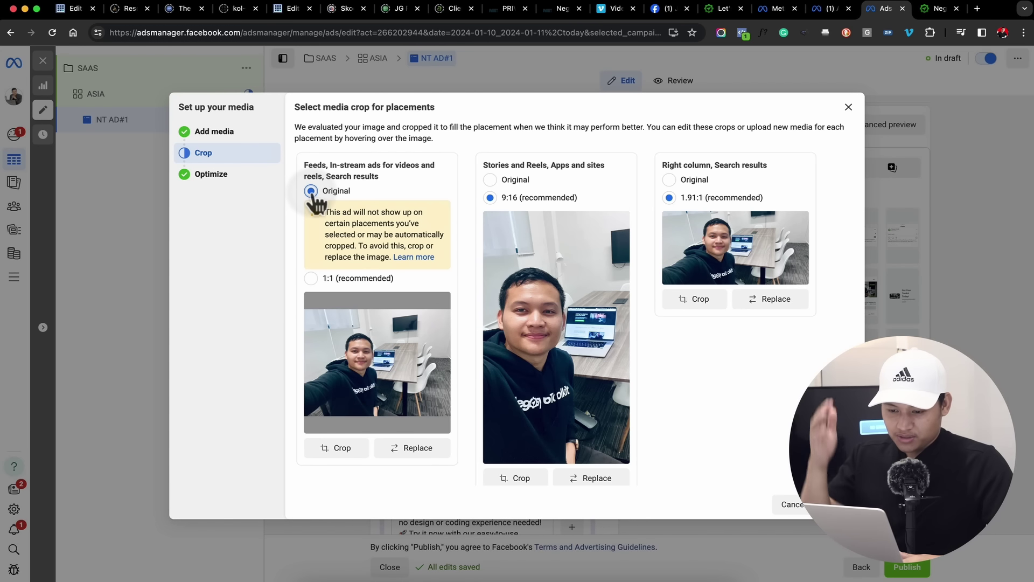
left_click(310, 278)
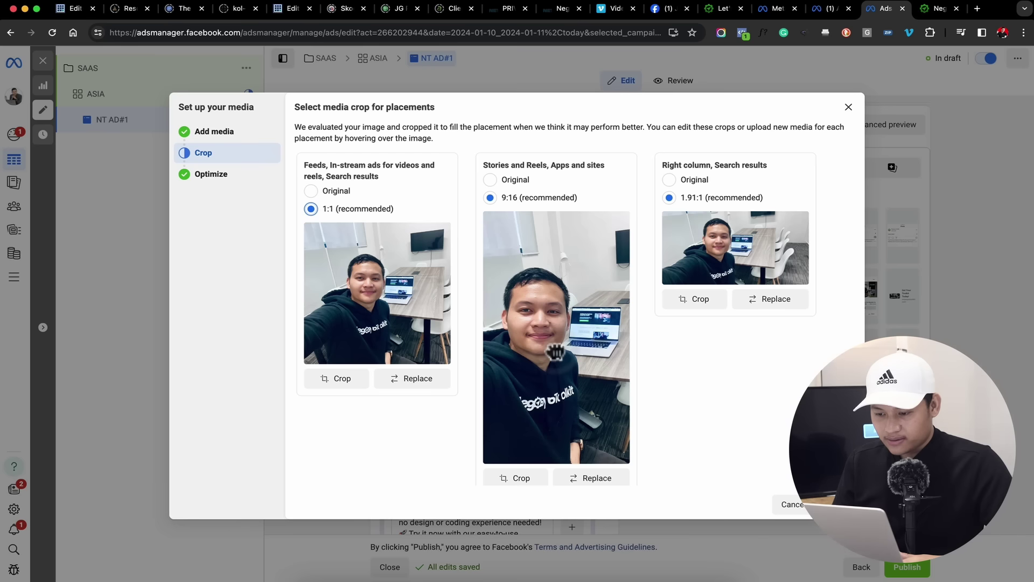
left_click(838, 504)
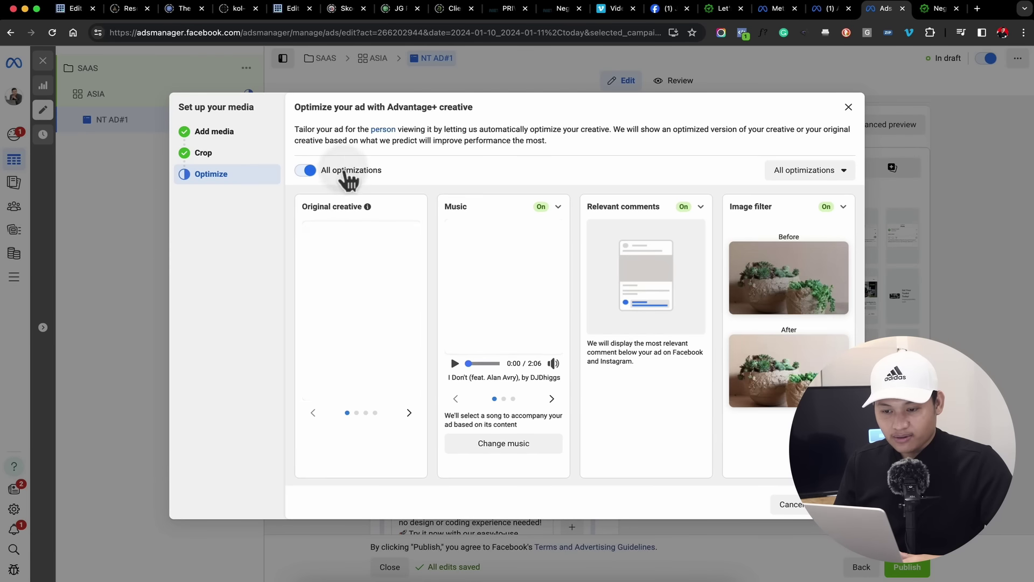
Step: Keep all Advantage+ creative optimizations turned on and finish the image setup
scroll(366, 177, "down", 2)
scroll(408, 318, "up", 2)
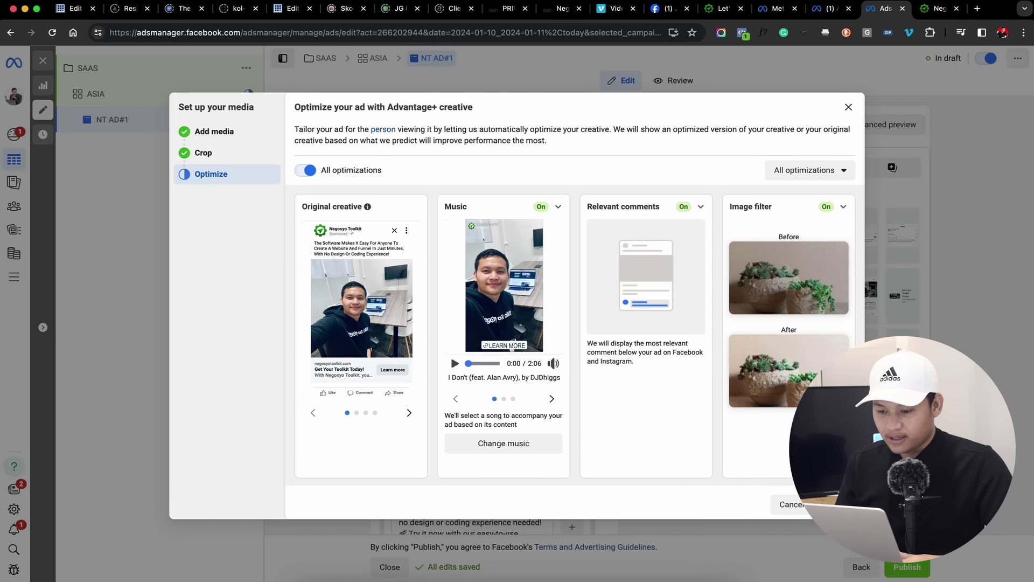
left_click(836, 504)
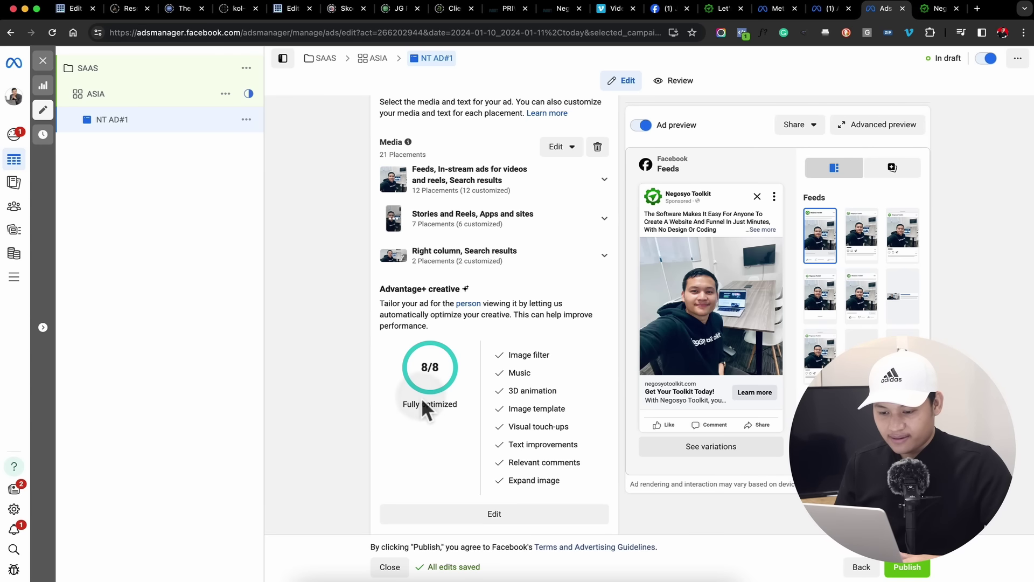
Step: Examine the advanced preview of the ad across feeds, stories and reels, in-stream and search results placements
scroll(428, 421, "down", 10)
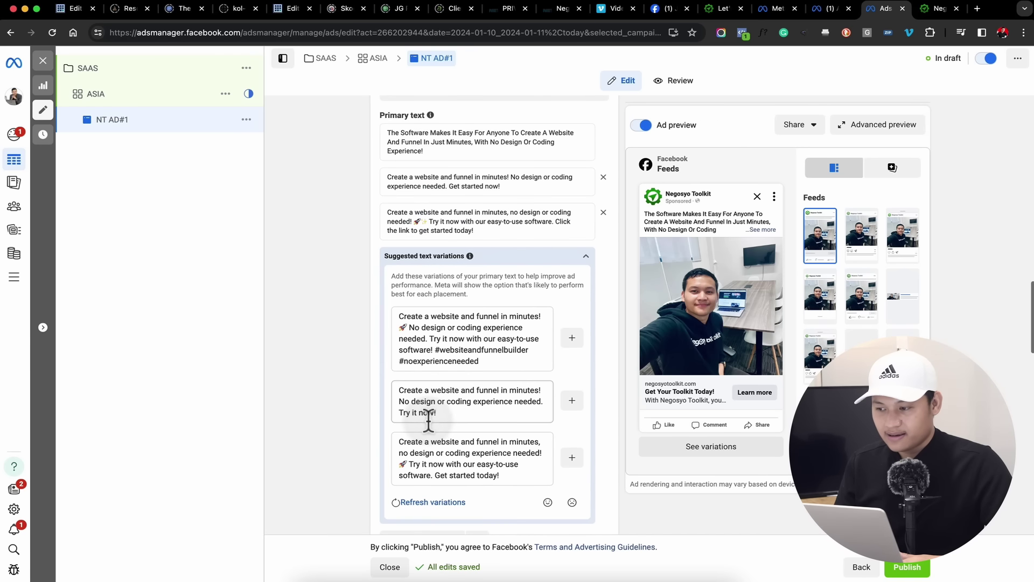
left_click(896, 141)
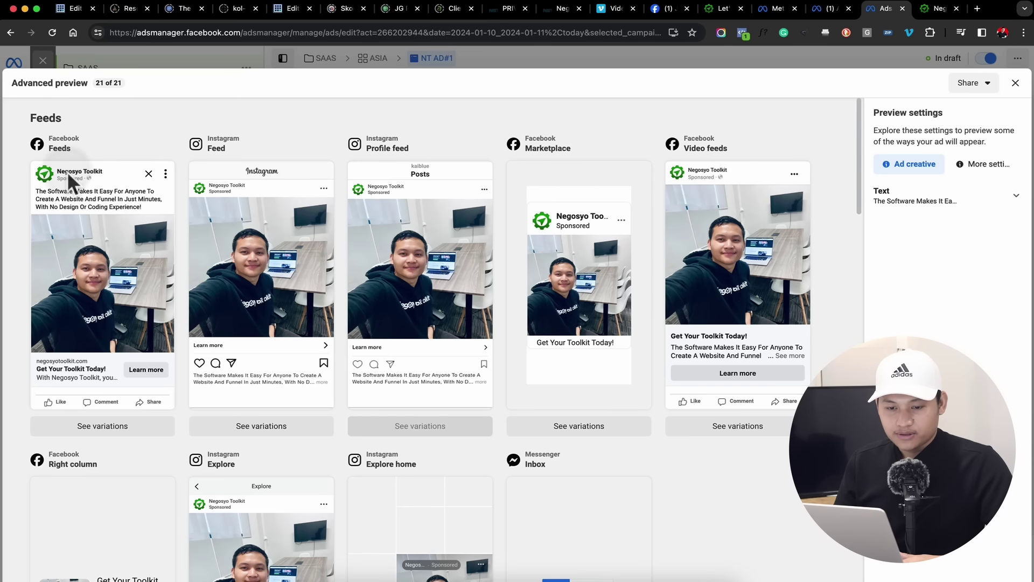
scroll(89, 415, "down", 5)
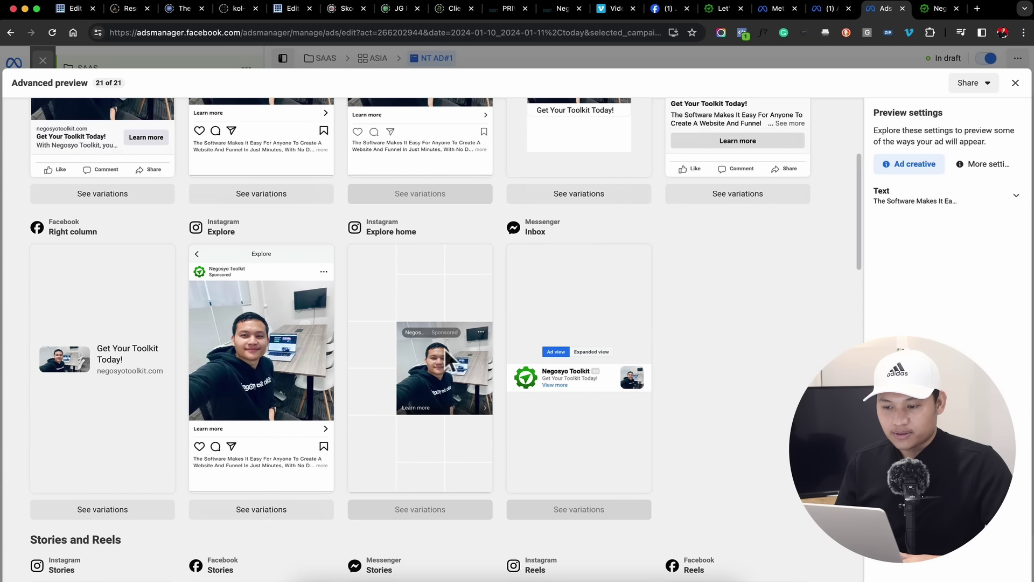
scroll(189, 375, "down", 10)
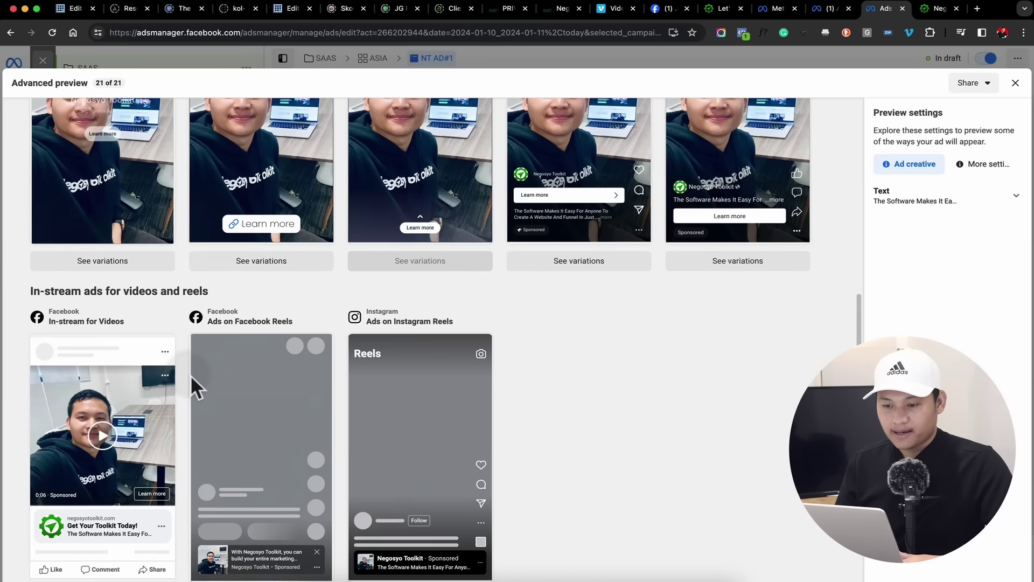
scroll(190, 375, "up", 4)
scroll(261, 337, "down", 1)
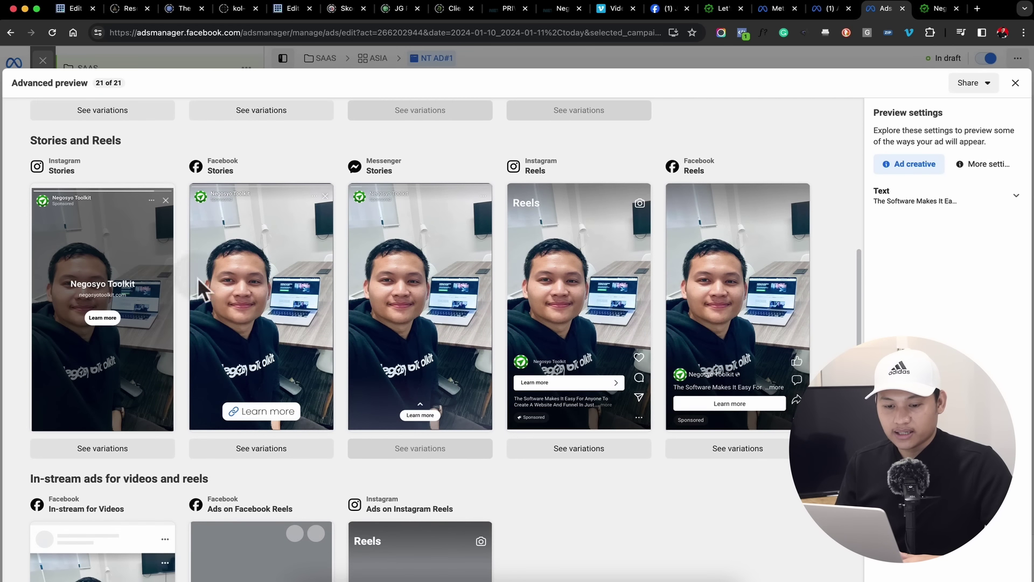
scroll(549, 343, "down", 1)
scroll(762, 362, "down", 10)
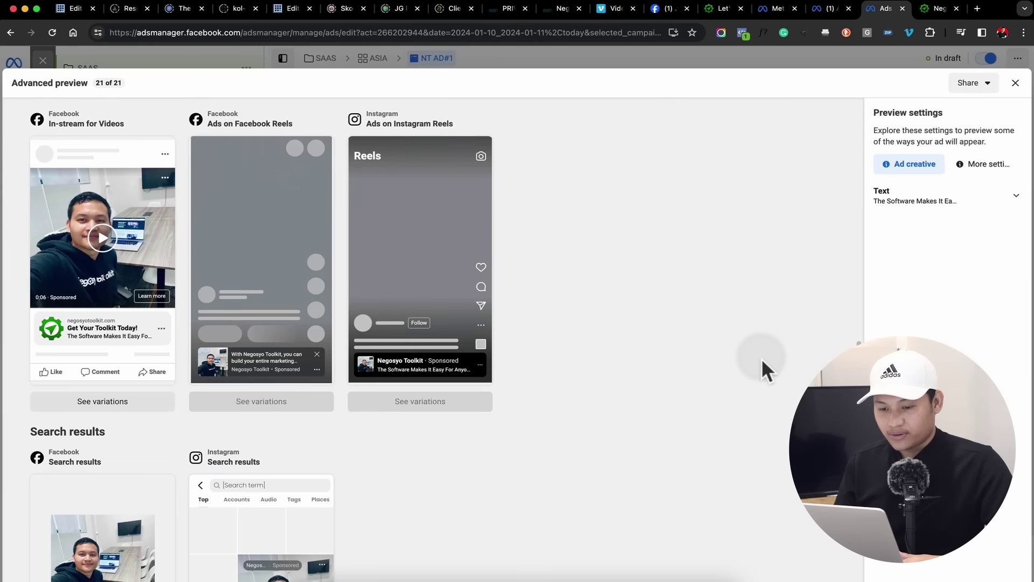
scroll(762, 362, "down", 5)
scroll(762, 362, "up", 7)
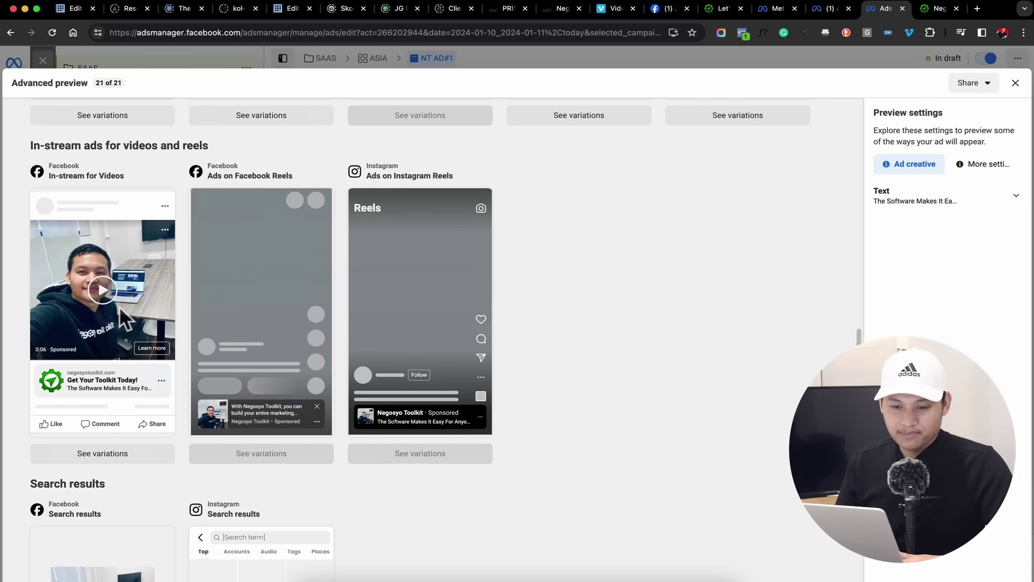
scroll(116, 447, "up", 10)
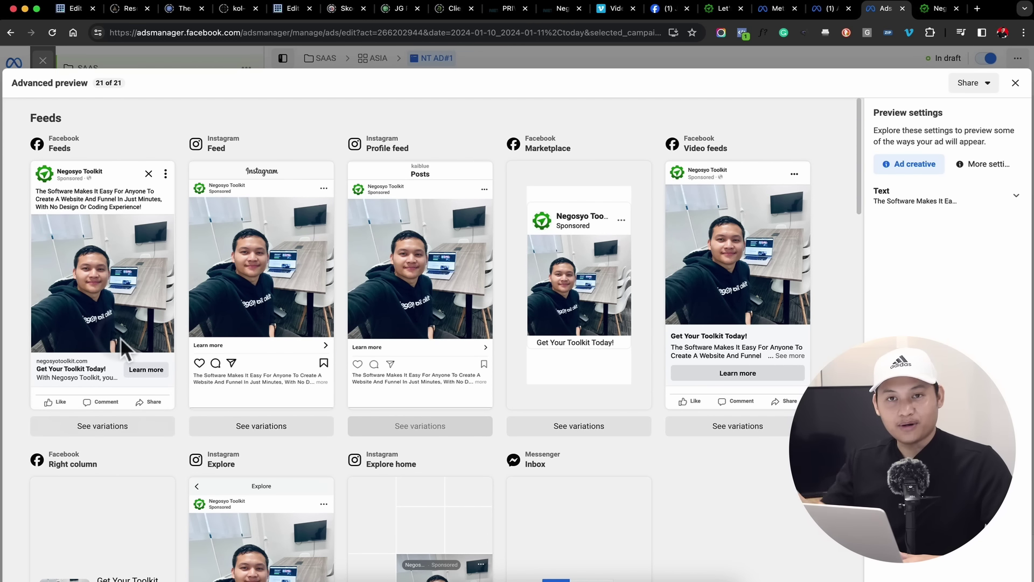
left_click(1016, 83)
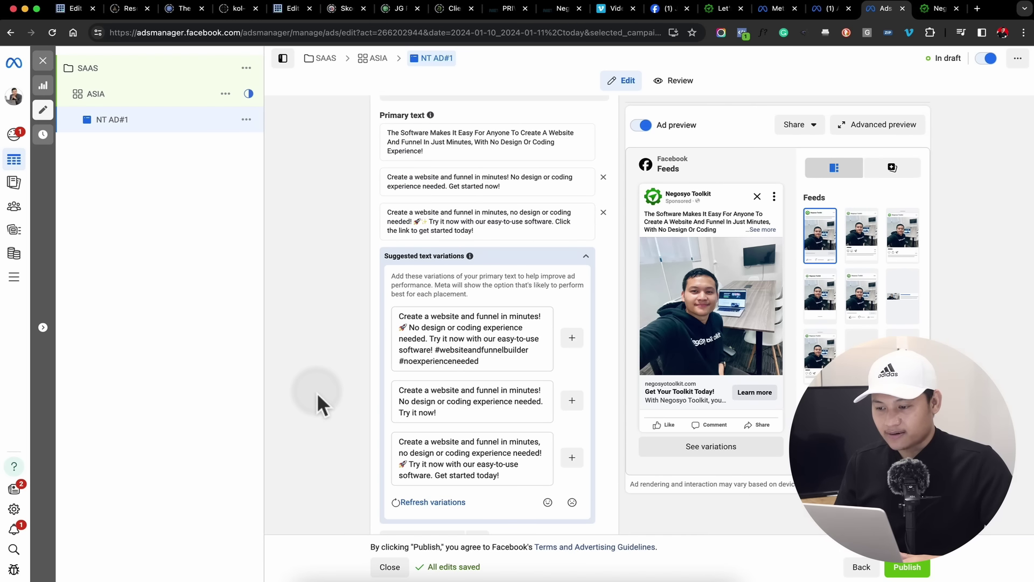
Step: Shorten the first primary text to "Create A Website And Funnel In Just Minutes, With No Design Or Coding Experience!"
scroll(316, 392, "down", 2)
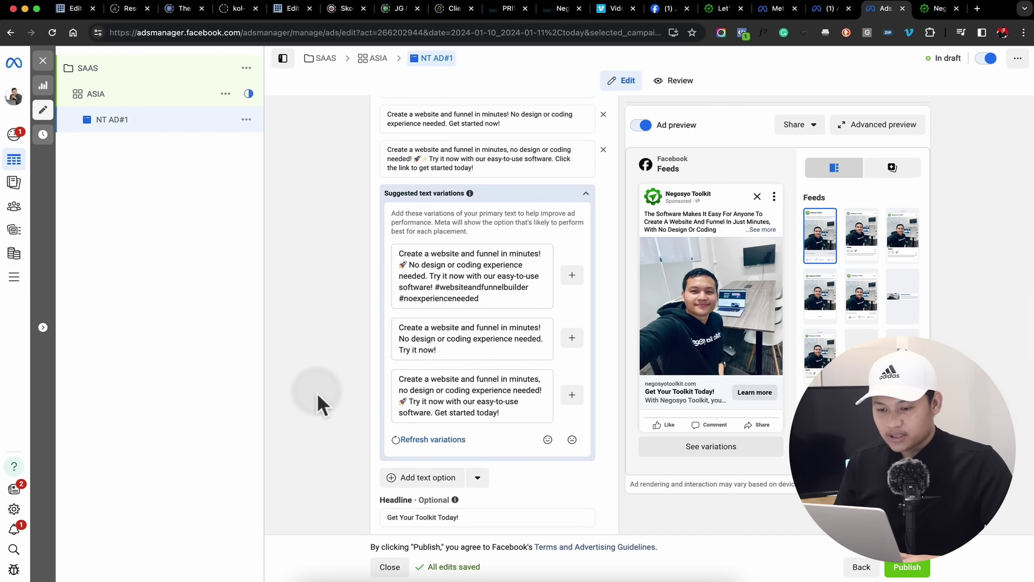
scroll(463, 272, "up", 1)
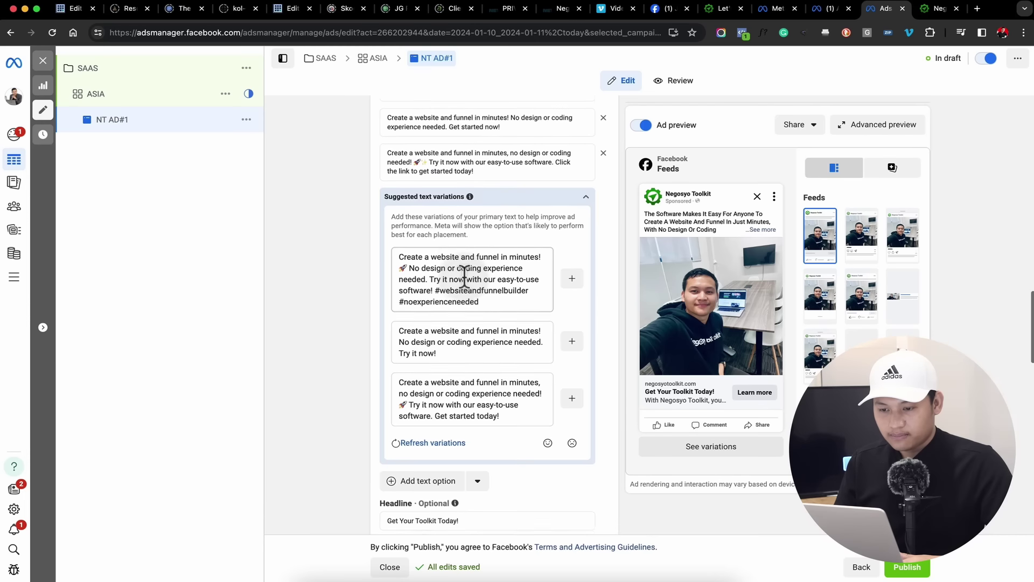
scroll(464, 277, "up", 2)
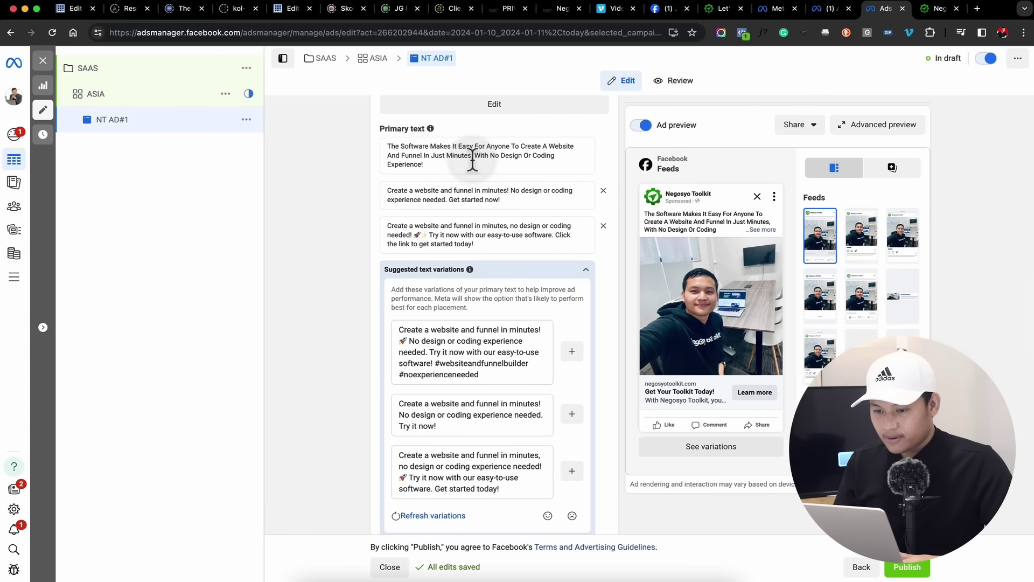
left_click_drag(519, 146, 379, 143)
key("BackSpace")
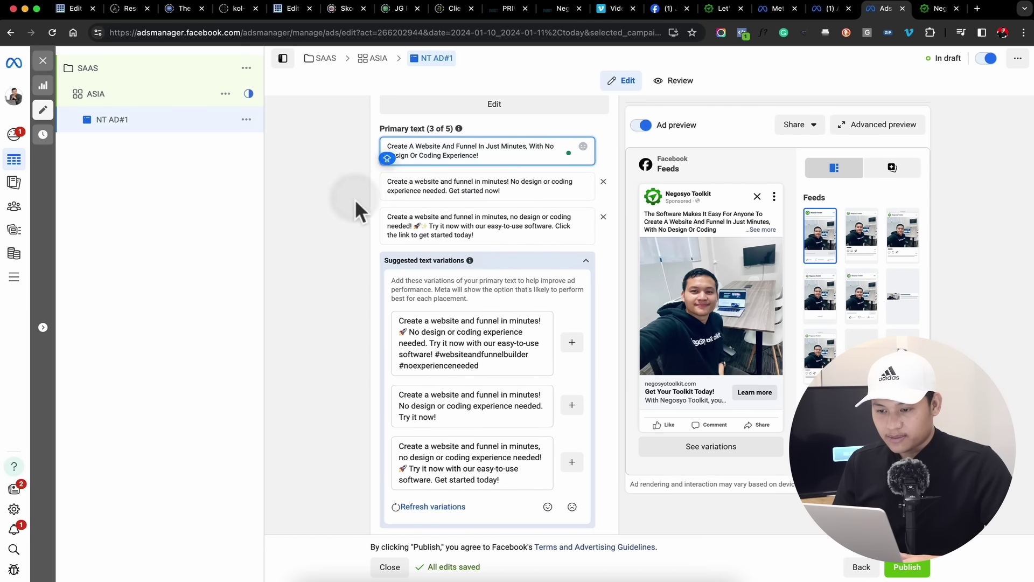
left_click(349, 243)
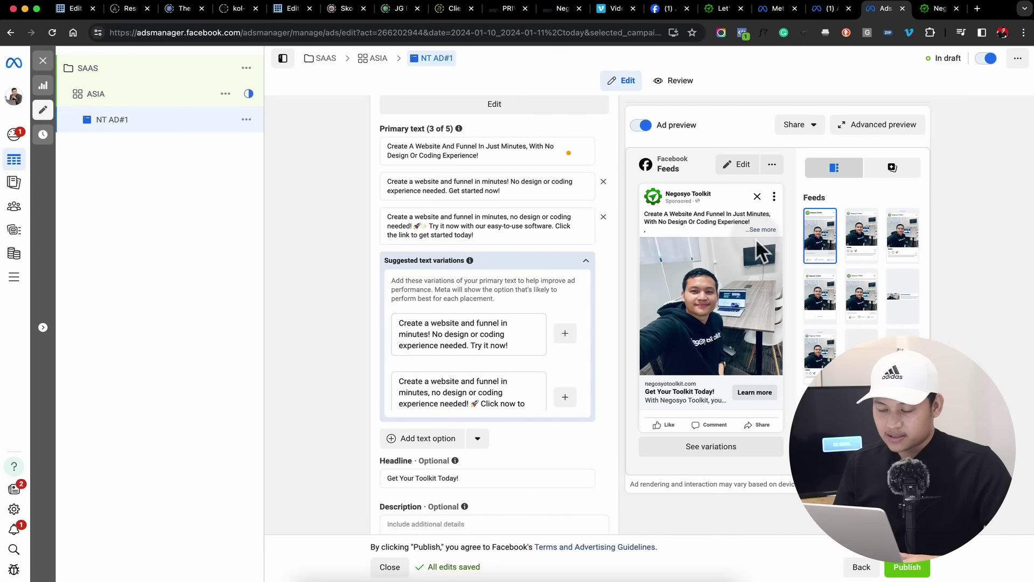
Step: Check the ad's remaining settings, submit the SAAS campaign for publishing and open the publishing error details for the ad set
scroll(508, 351, "down", 5)
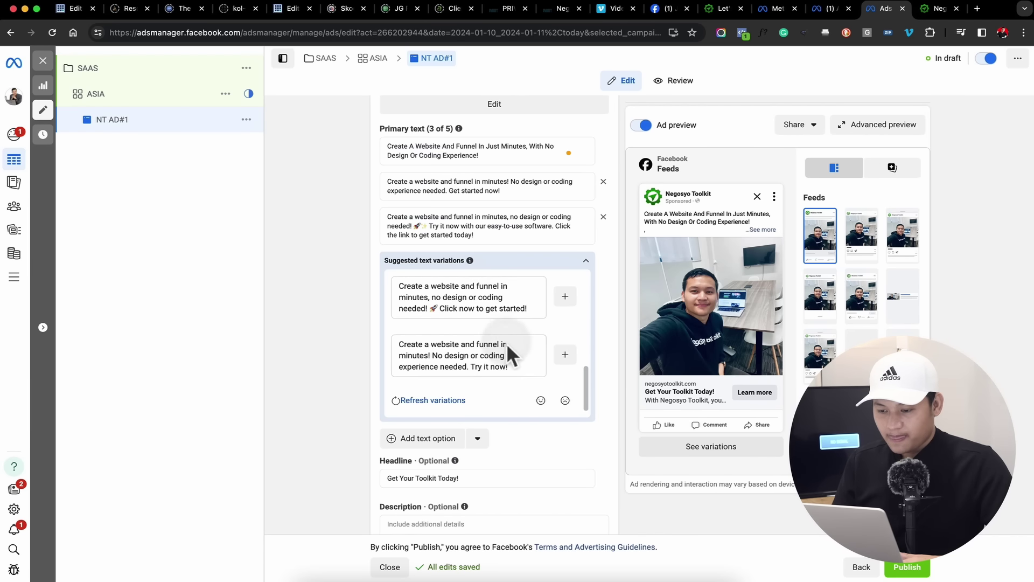
scroll(541, 461, "down", 10)
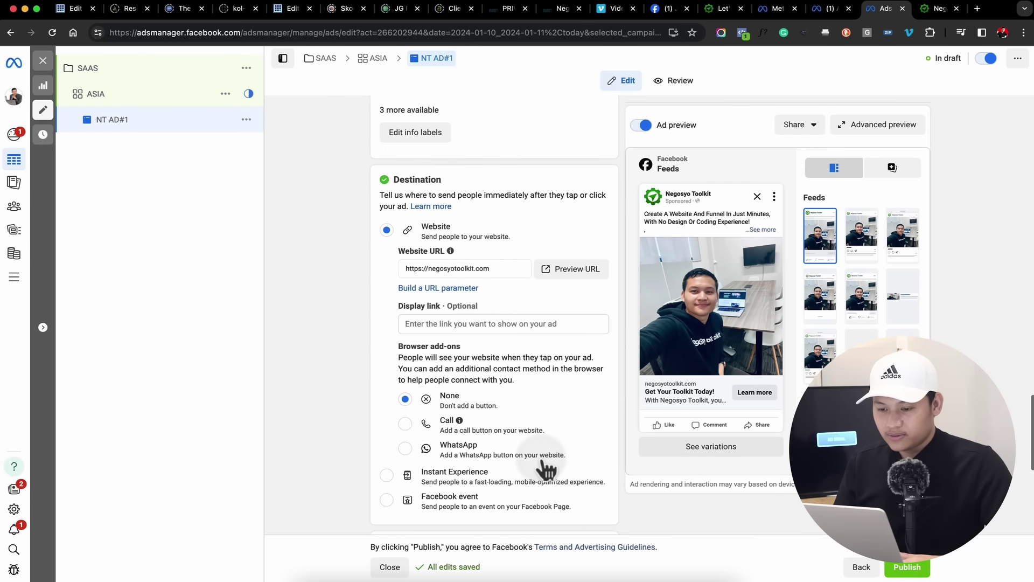
scroll(545, 469, "down", 6)
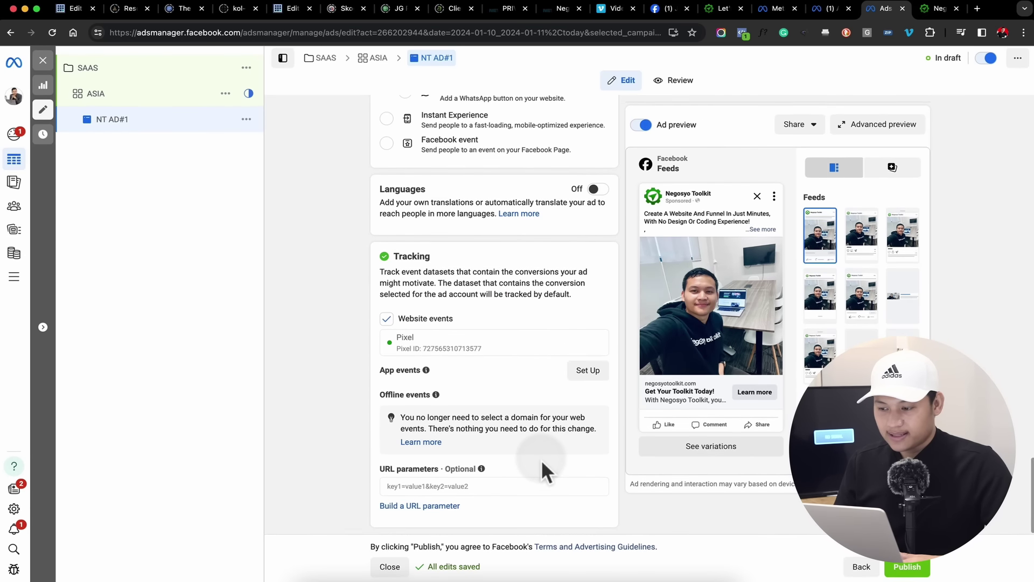
scroll(541, 460, "up", 15)
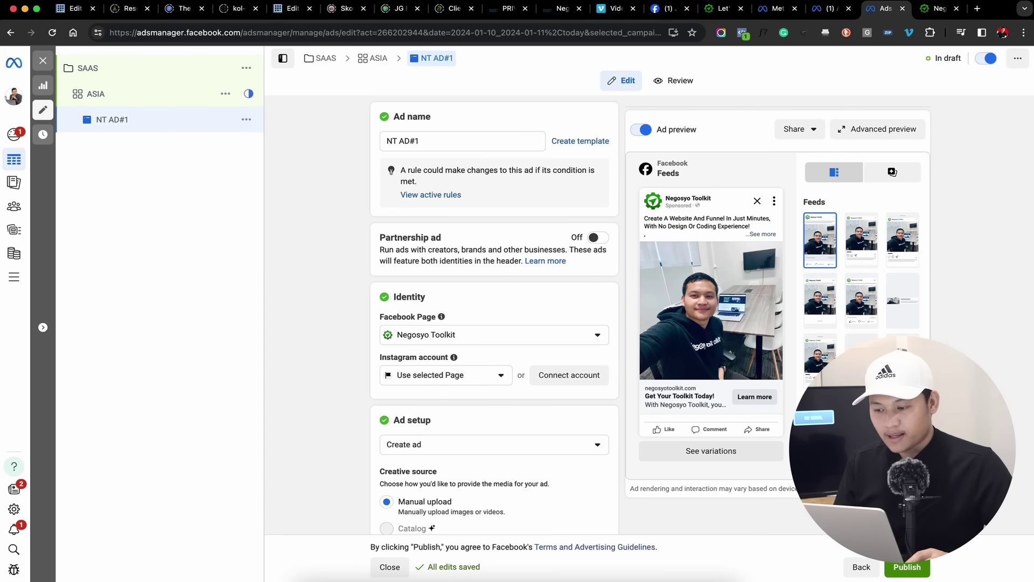
left_click(907, 567)
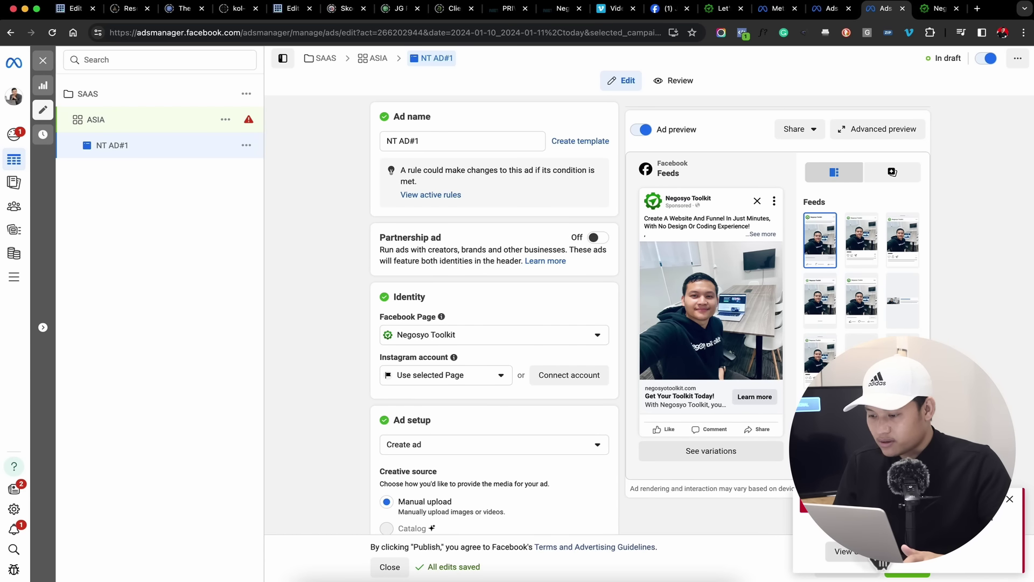
left_click(889, 567)
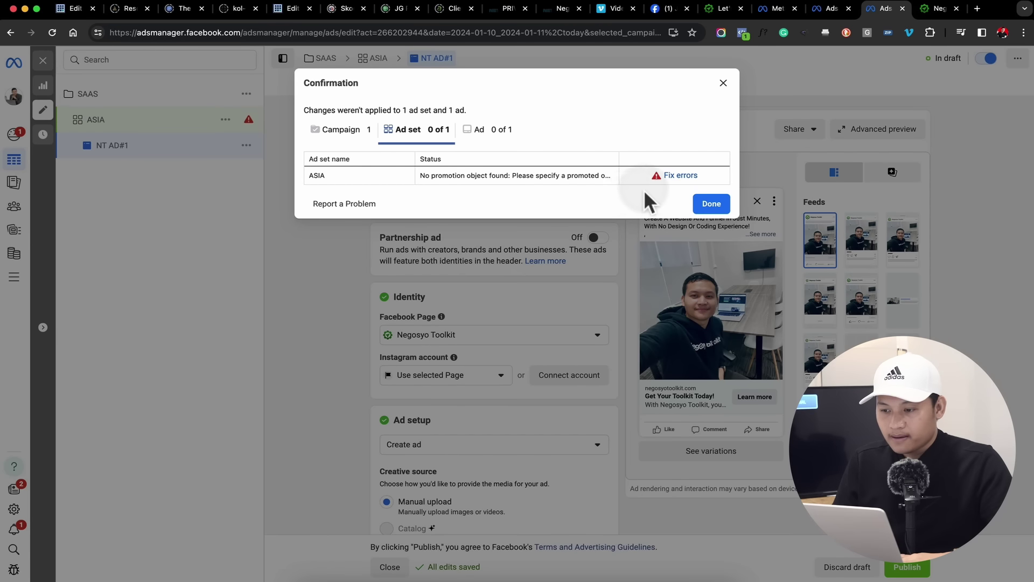
Step: Fix the ASIA ad set's publishing errors by choosing Purchase as its conversion event
left_click(669, 181)
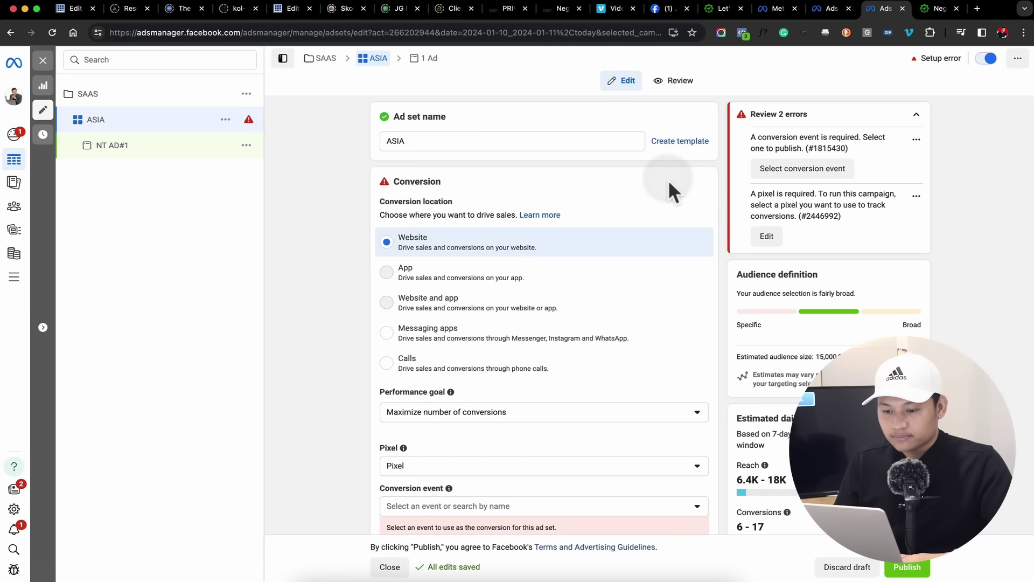
scroll(574, 299, "down", 3)
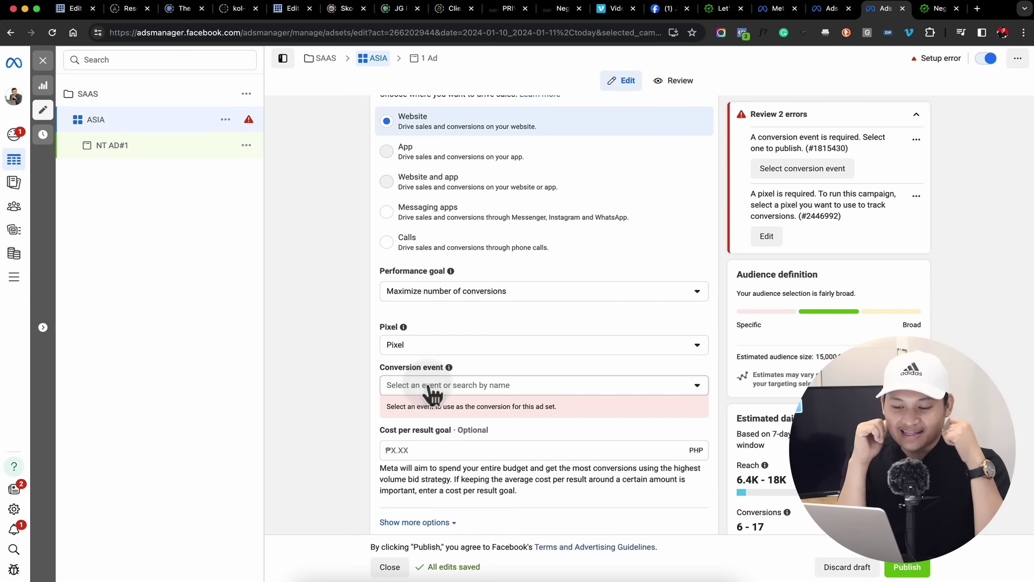
left_click(431, 386)
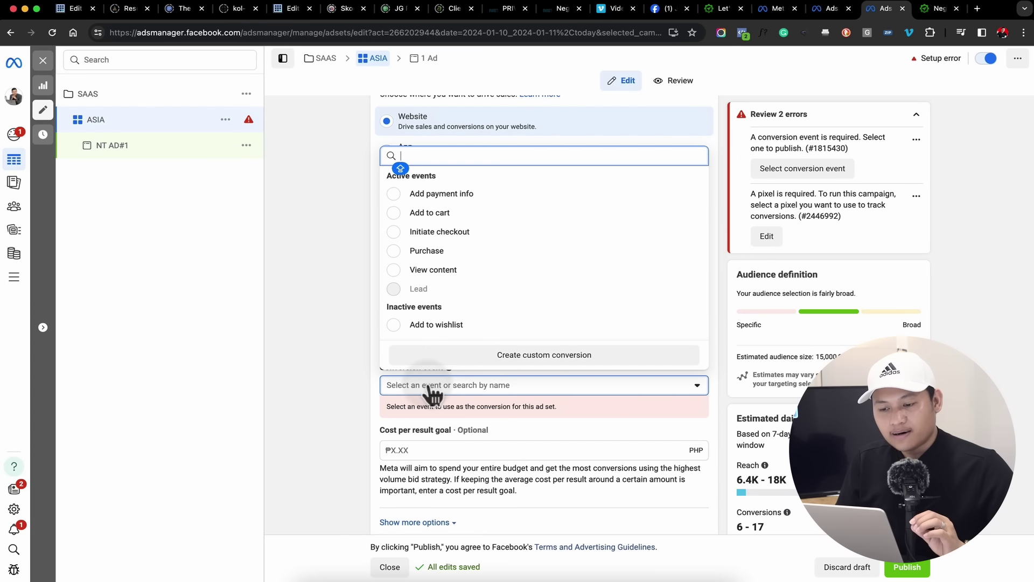
left_click(439, 253)
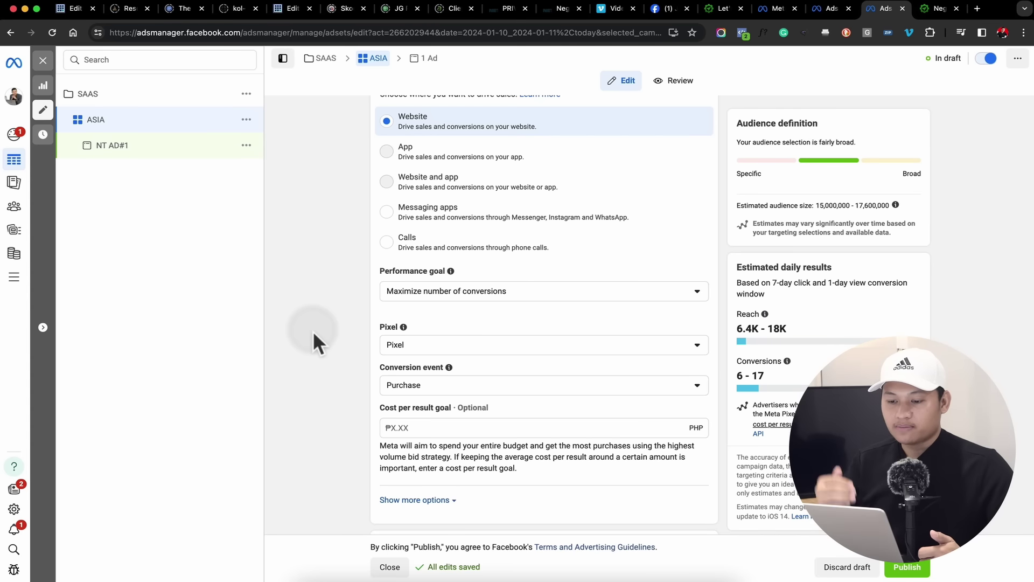
Step: Check the ASIA ad set's remaining settings, publish the SAAS campaign again and dismiss the zero-purchases notice
scroll(313, 330, "up", 1)
scroll(314, 333, "up", 3)
scroll(314, 333, "down", 10)
scroll(313, 331, "down", 10)
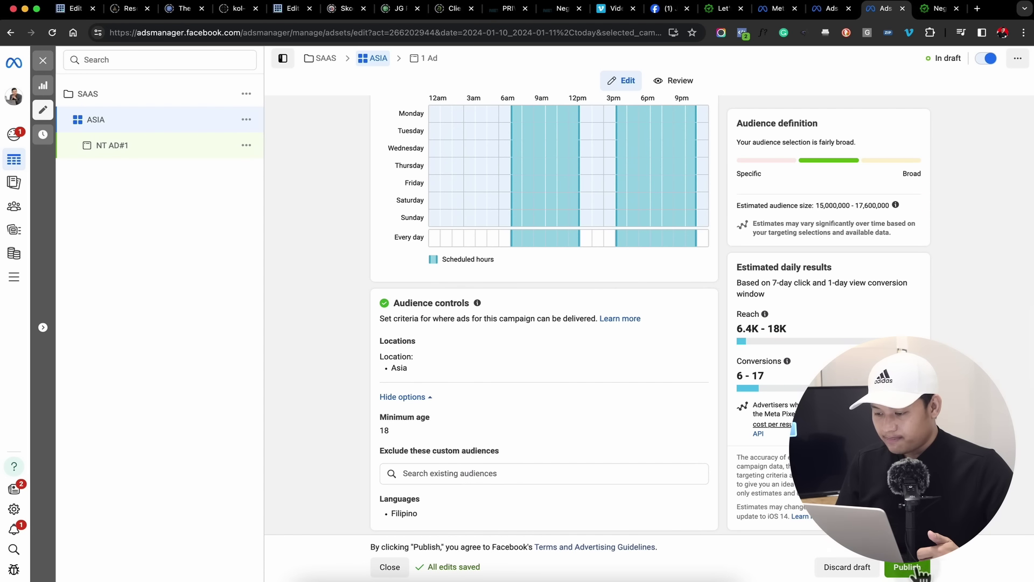
left_click(913, 570)
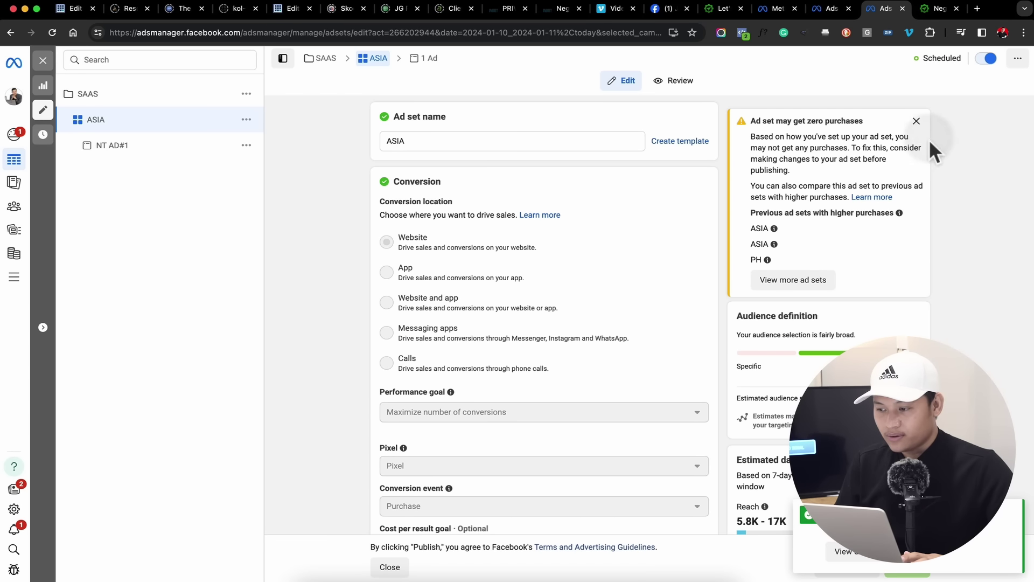
left_click(916, 122)
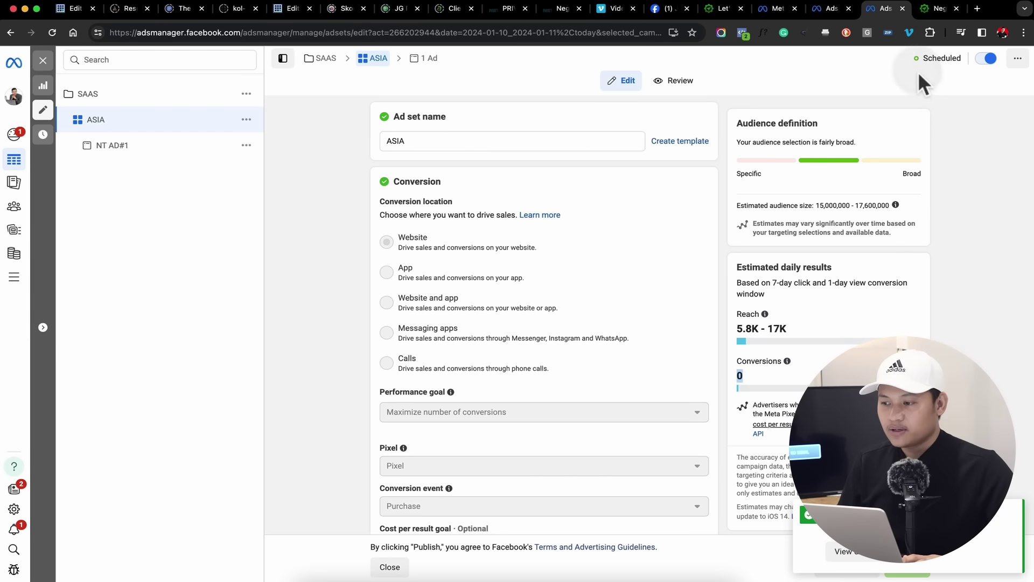
Step: Review the settings of the ASIA ad set and its SAAS campaign, and return to the campaigns list
scroll(676, 401, "down", 1)
left_click(677, 407)
scroll(676, 398, "down", 15)
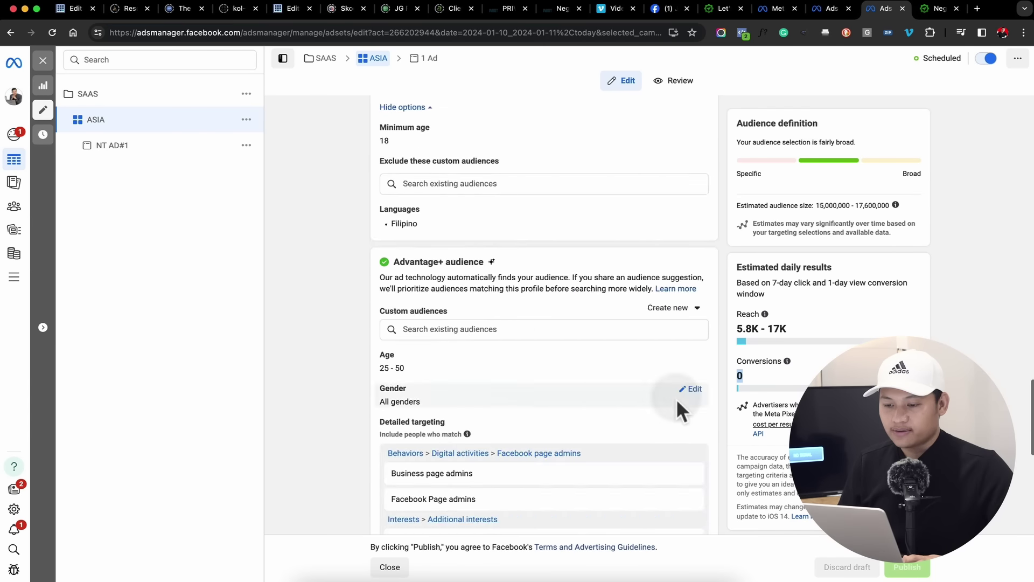
scroll(676, 399, "up", 12)
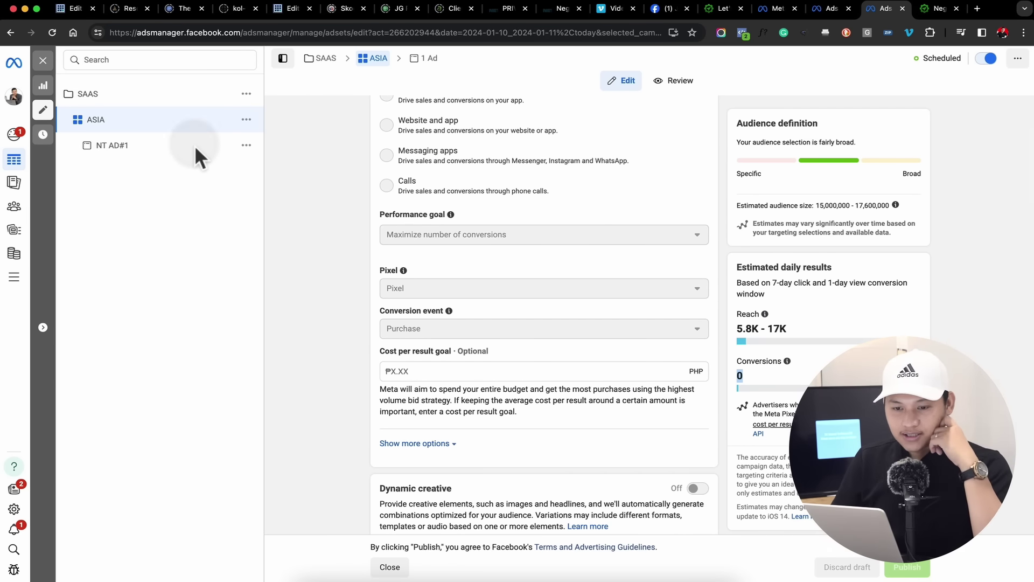
left_click(145, 104)
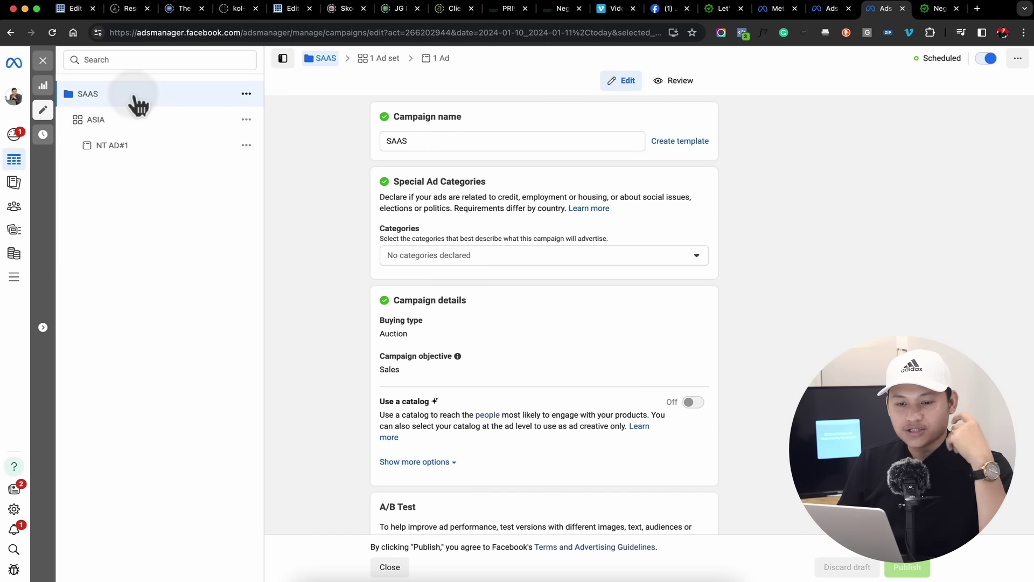
left_click(48, 63)
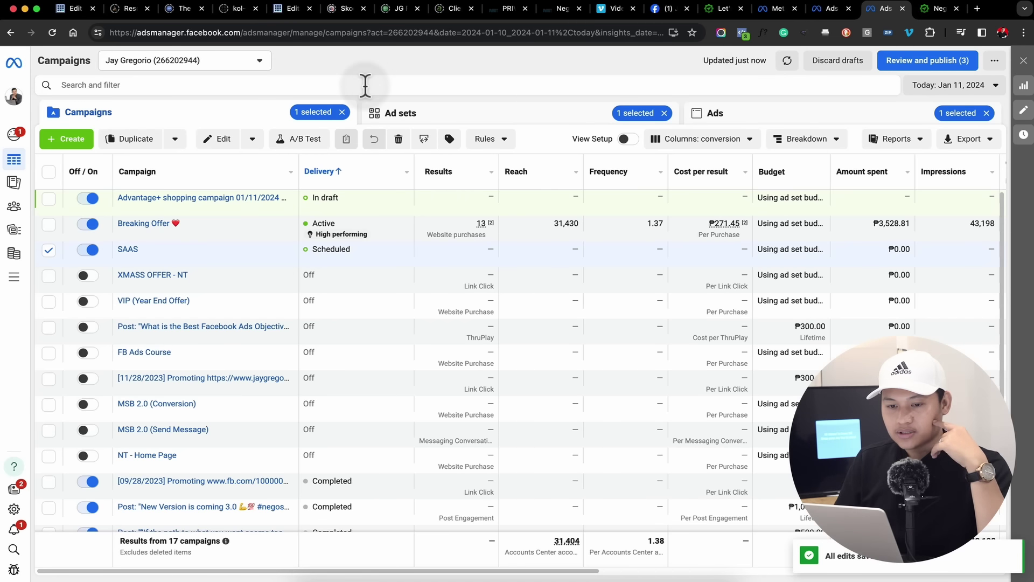
Step: Create a new campaign with the Auction buying type, the Sales objective and the manual sales campaign setup
left_click(59, 139)
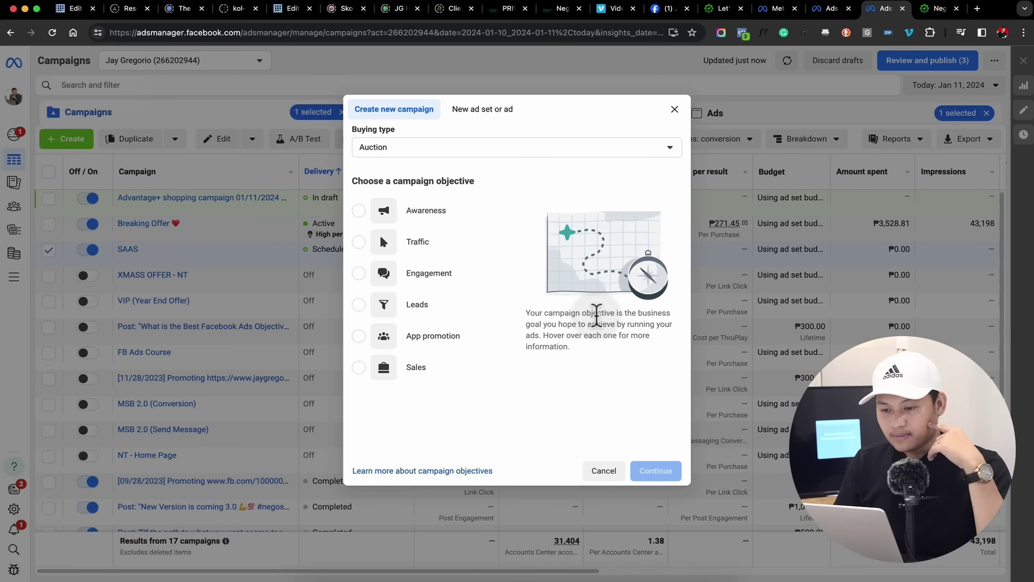
left_click(463, 368)
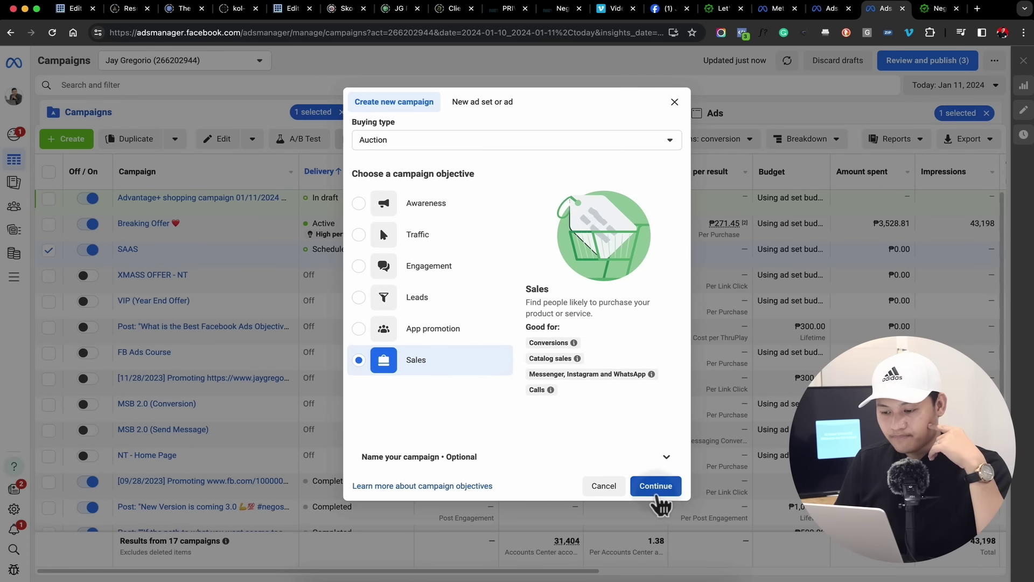
left_click(655, 487)
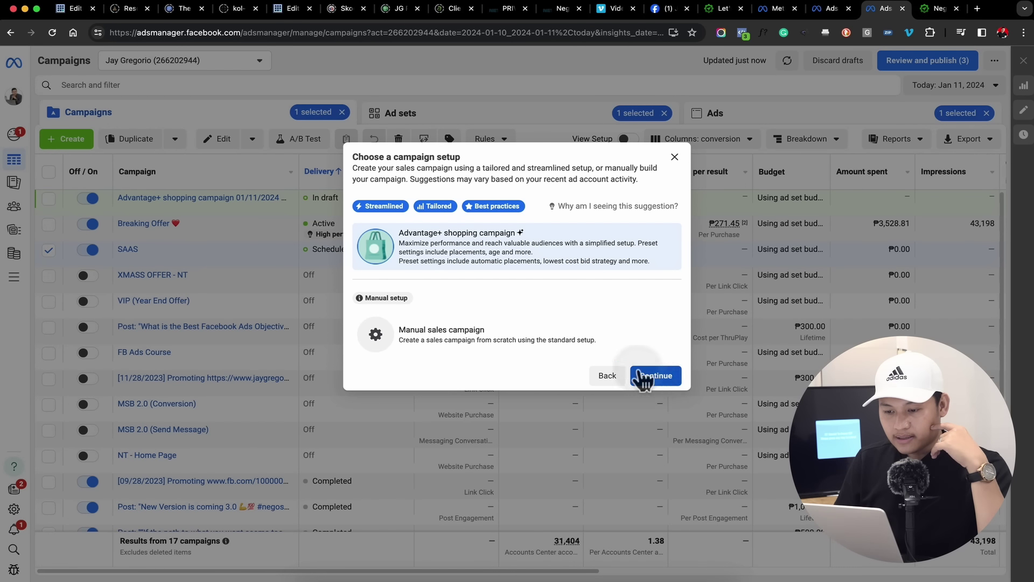
left_click(576, 323)
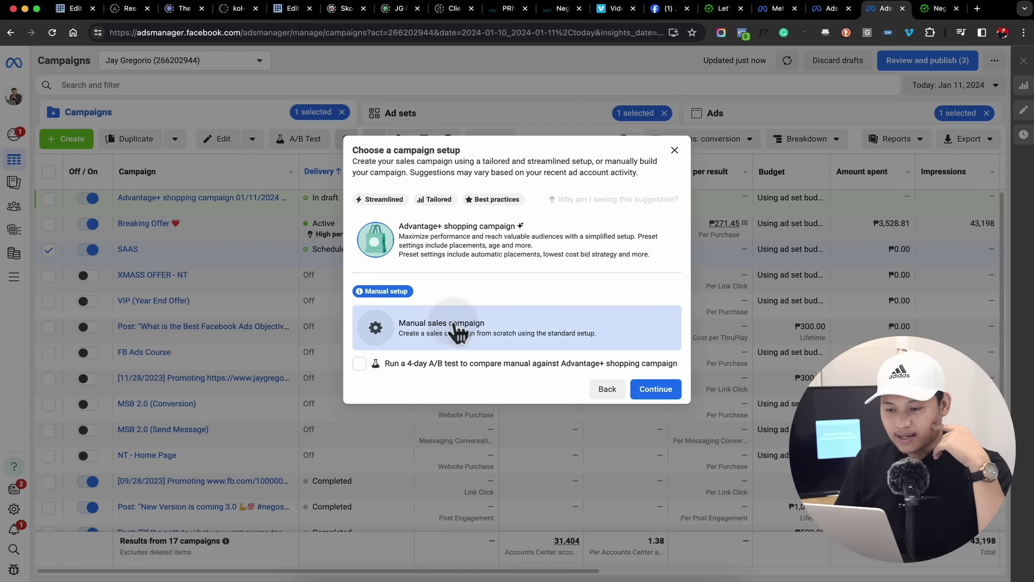
scroll(454, 327, "up", 5, "ctrl")
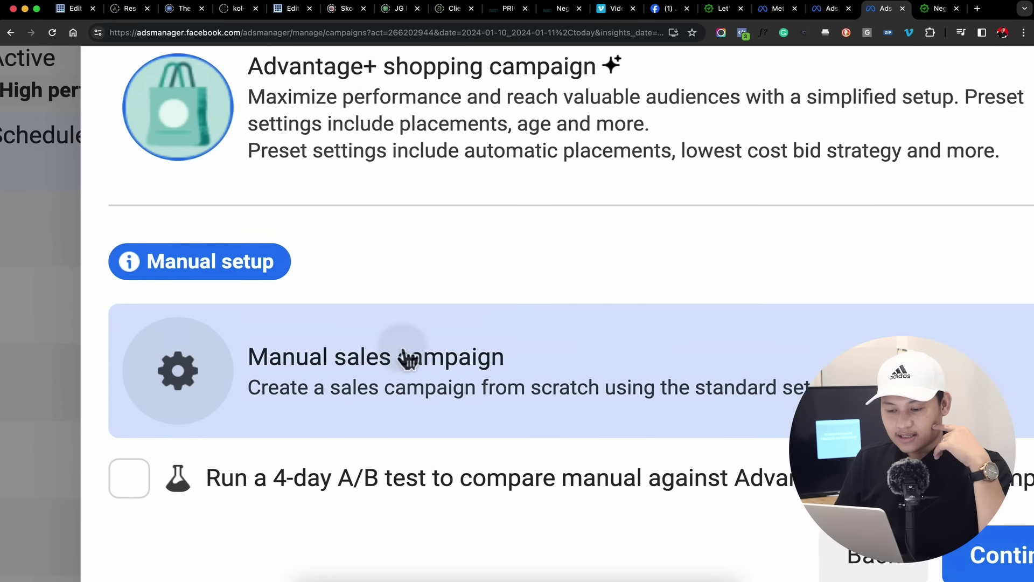
scroll(408, 358, "down", 3, "ctrl")
scroll(411, 359, "down", 3, "ctrl")
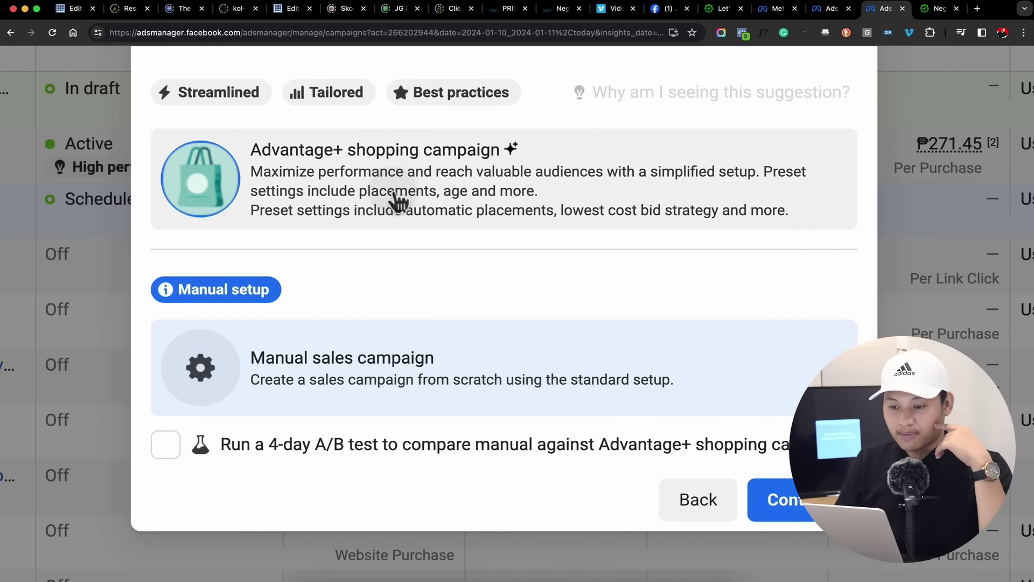
left_click(785, 509)
left_click(573, 353)
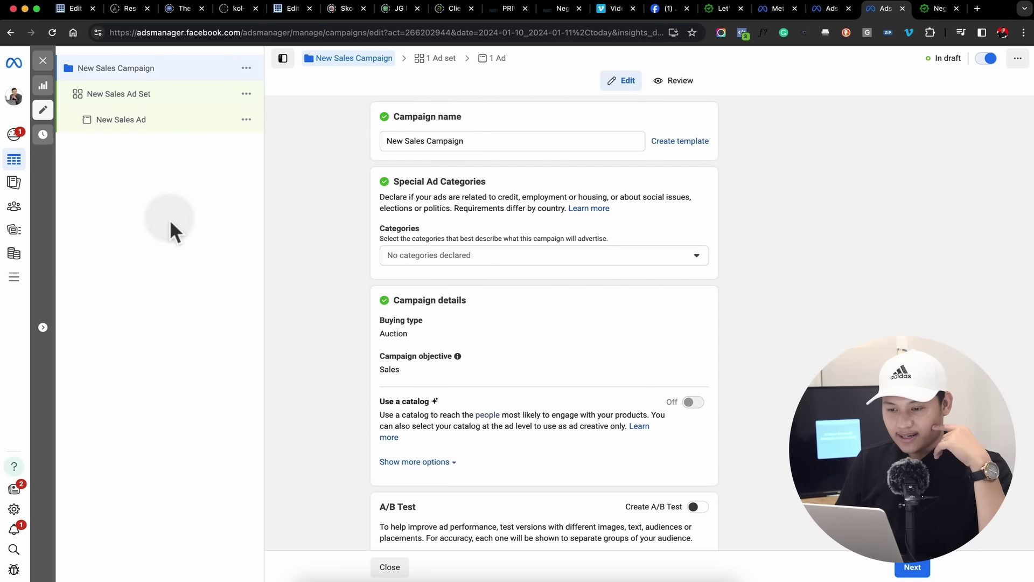
Step: Rename the new sales campaign as LOW TICKET
triple_click(491, 142)
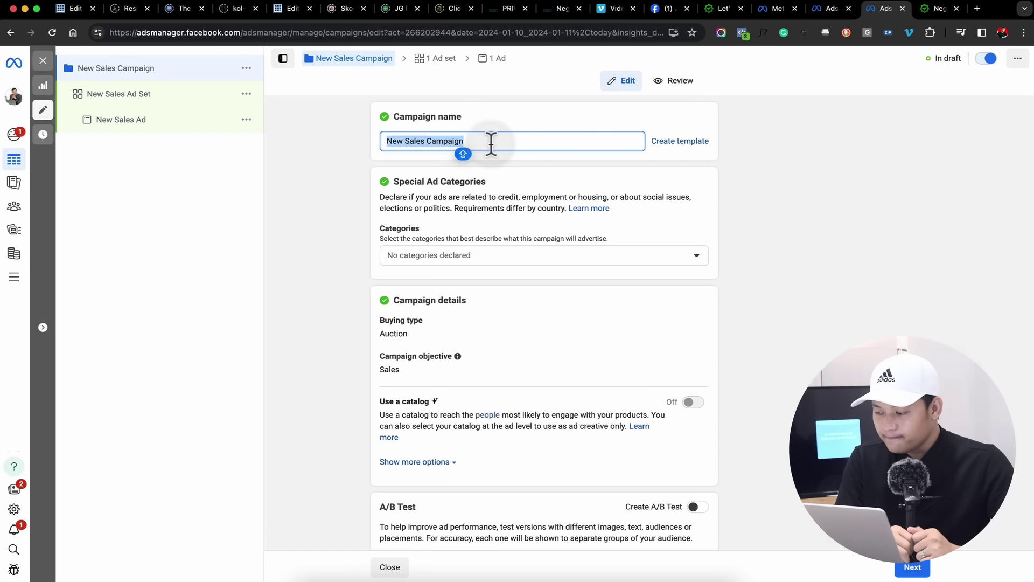
type("LOW T")
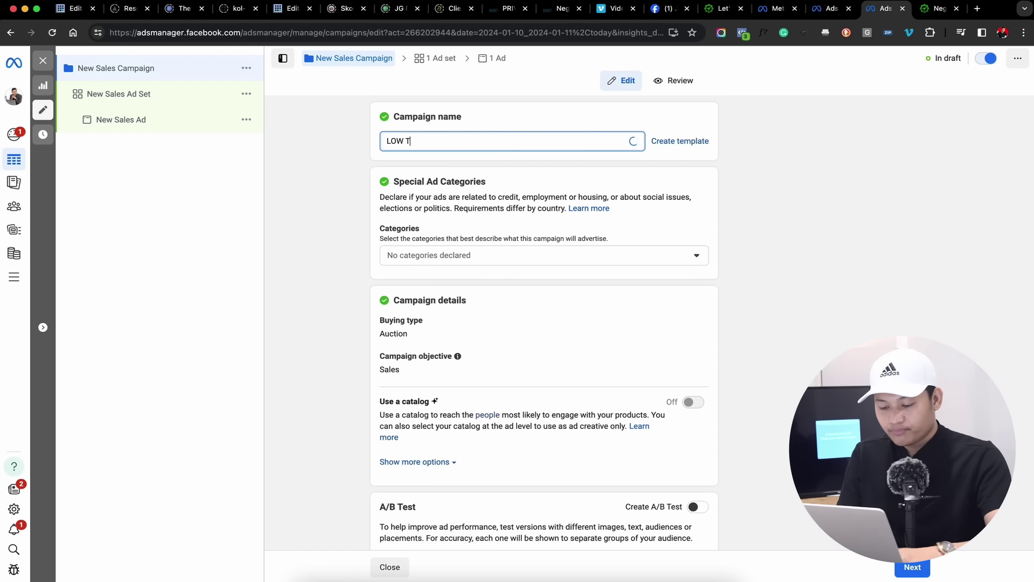
type("ICKET")
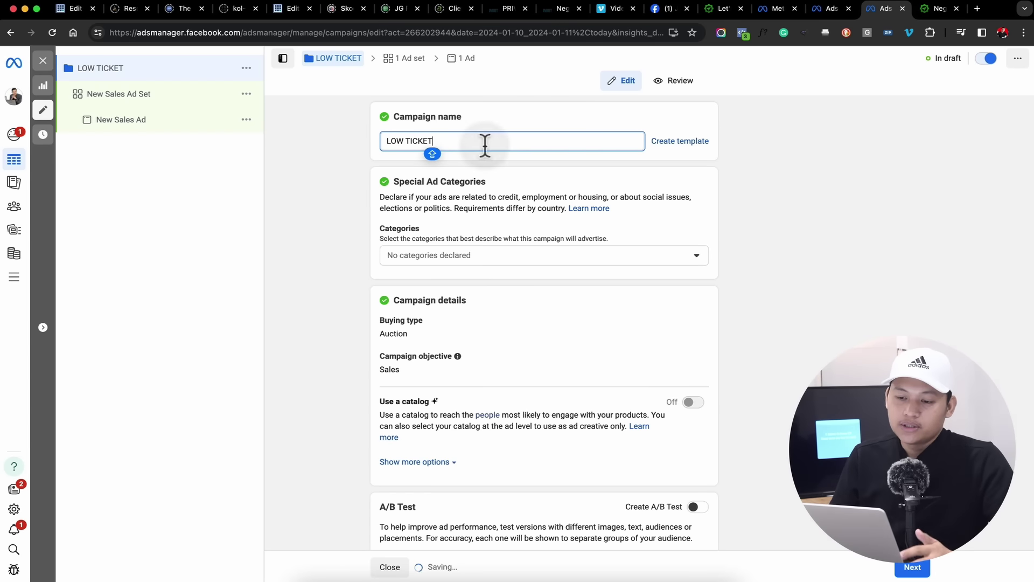
left_click(309, 262)
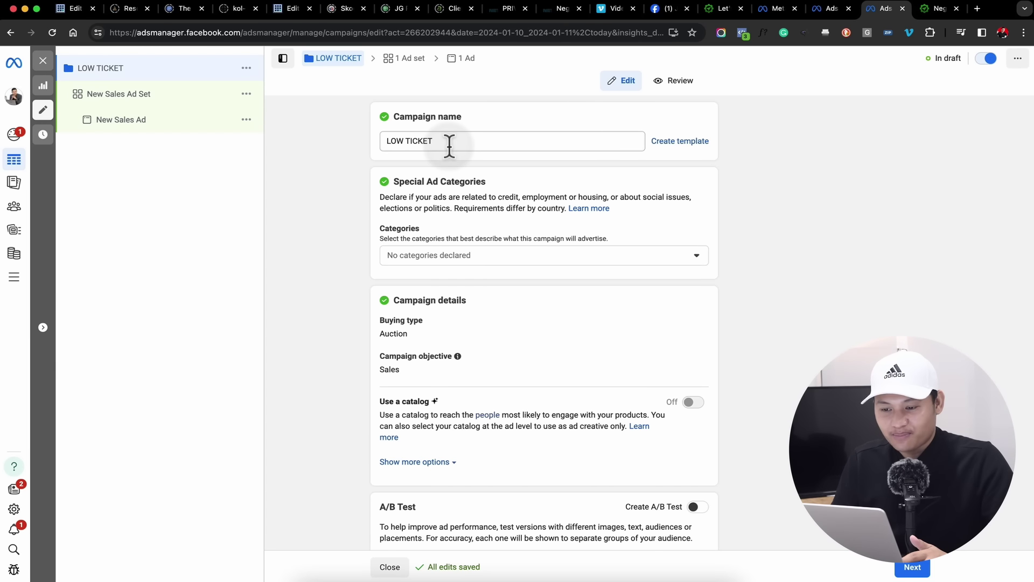
scroll(306, 282, "down", 3)
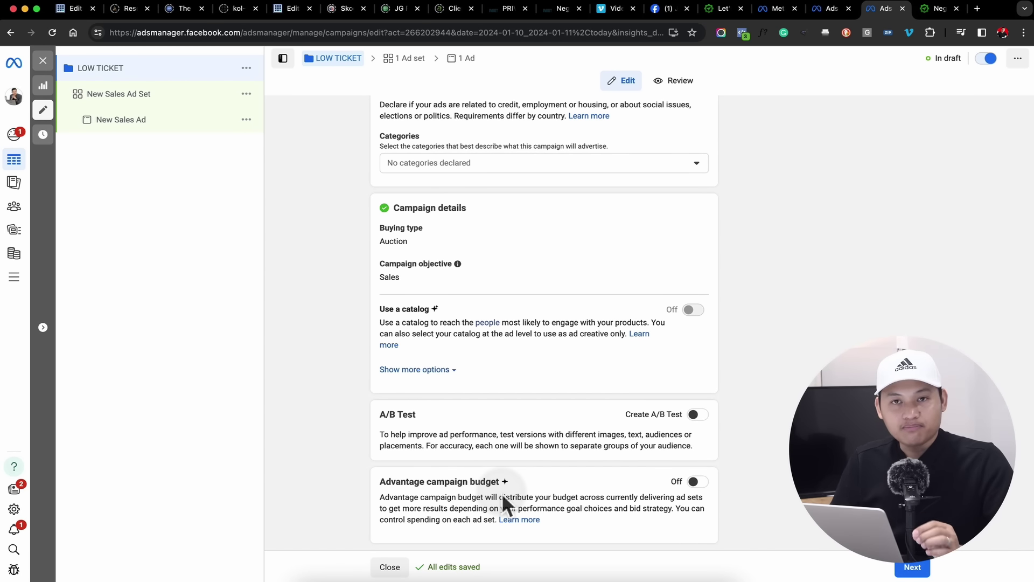
Step: Continue to the ad set and use Messaging apps as the conversion location with Coach Jay as the Facebook Page
left_click(922, 565)
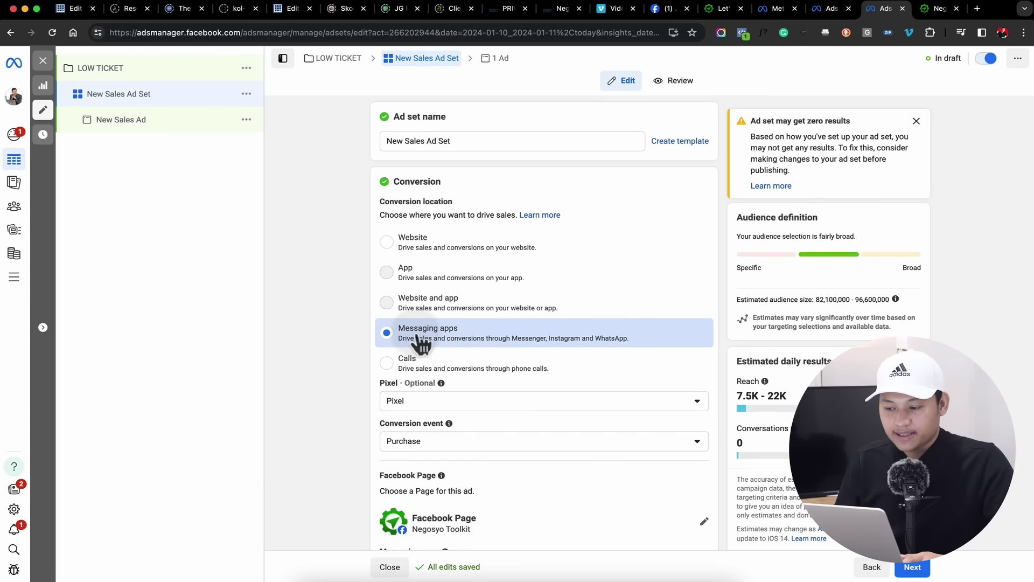
scroll(443, 344, "down", 4)
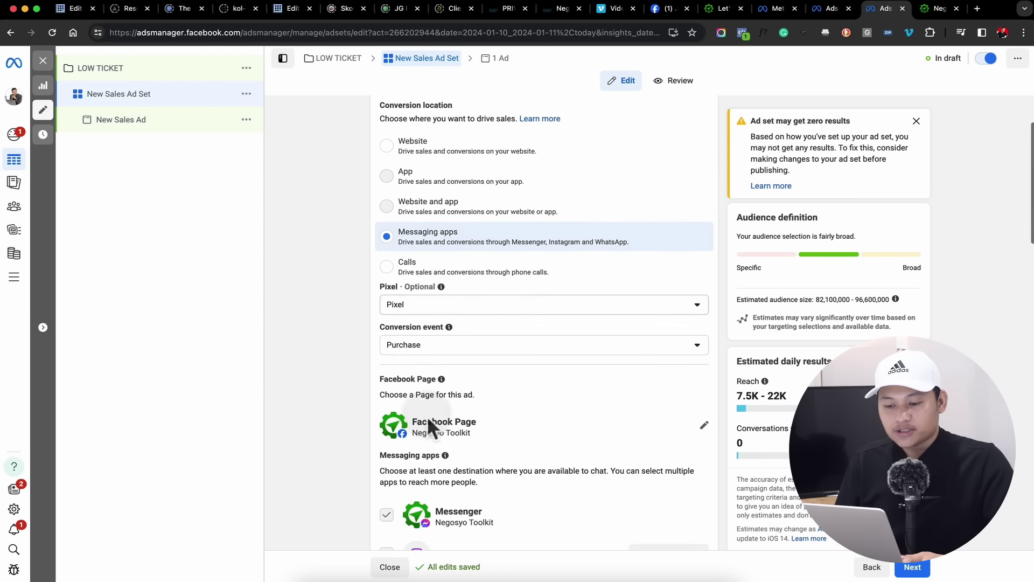
scroll(438, 381, "down", 3)
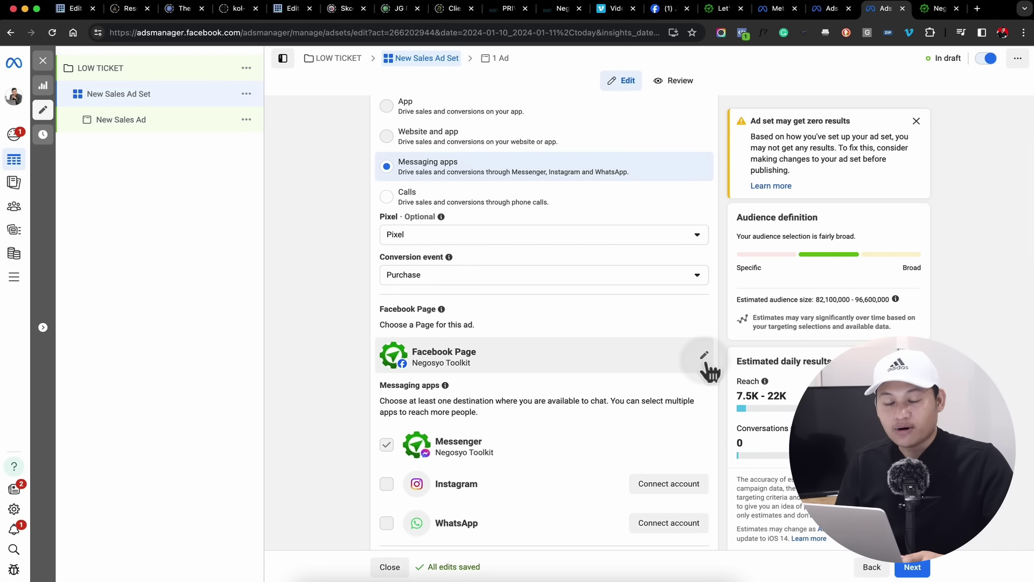
left_click(704, 357)
type("COAC")
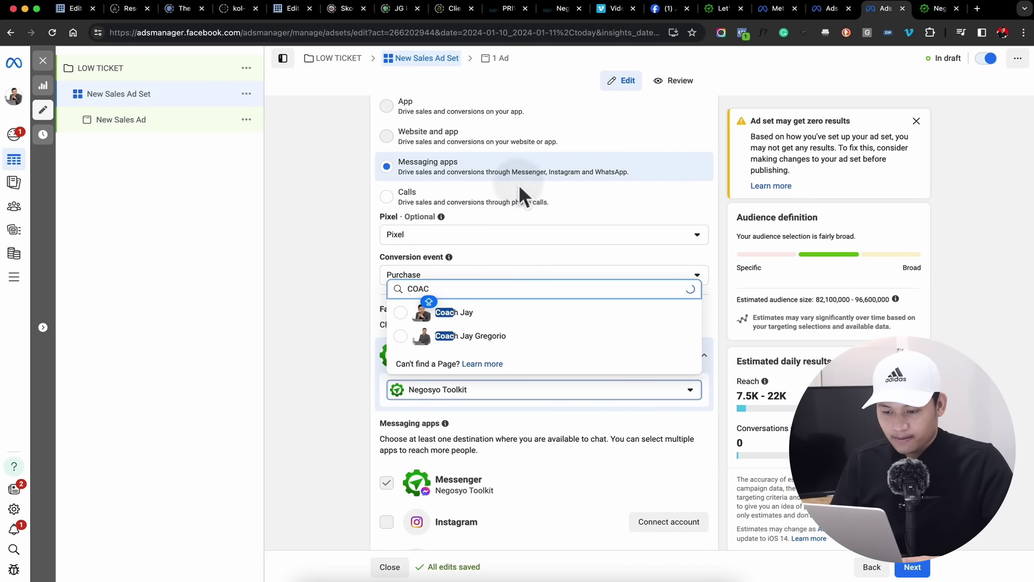
left_click(468, 313)
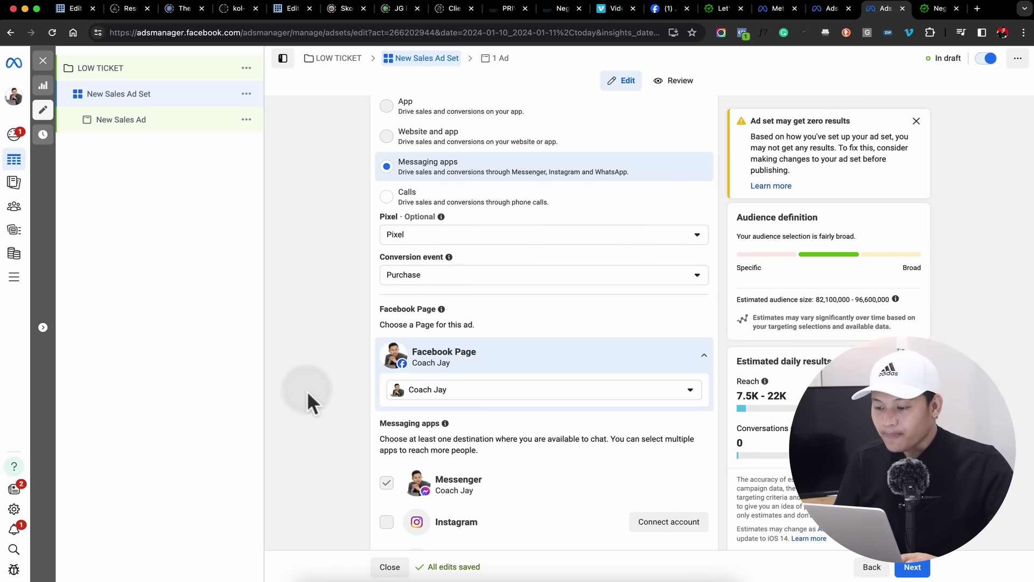
Step: Review the ad set's messaging app destinations and the available performance goals
scroll(307, 390, "down", 3)
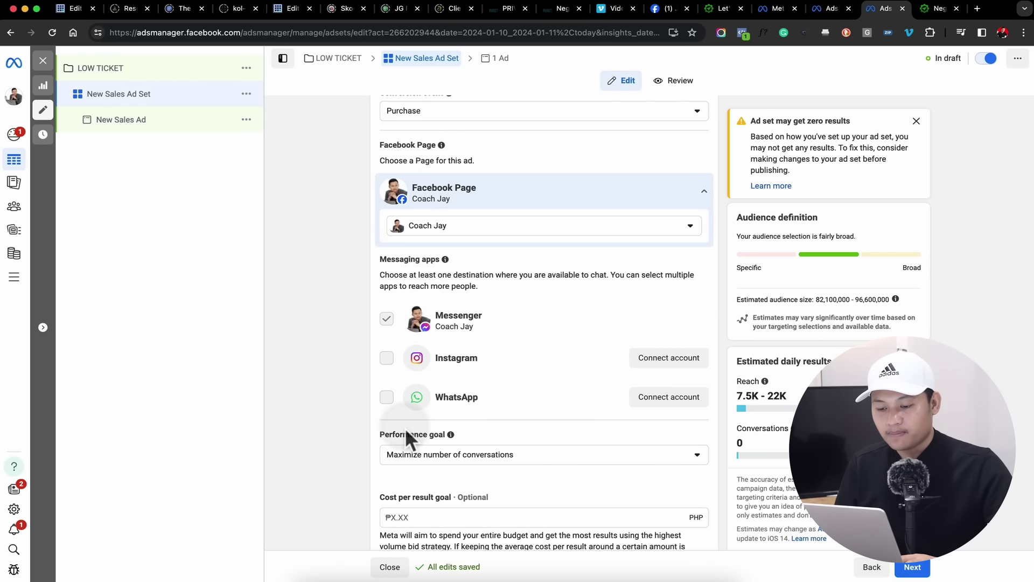
scroll(405, 428, "down", 3)
left_click(489, 262)
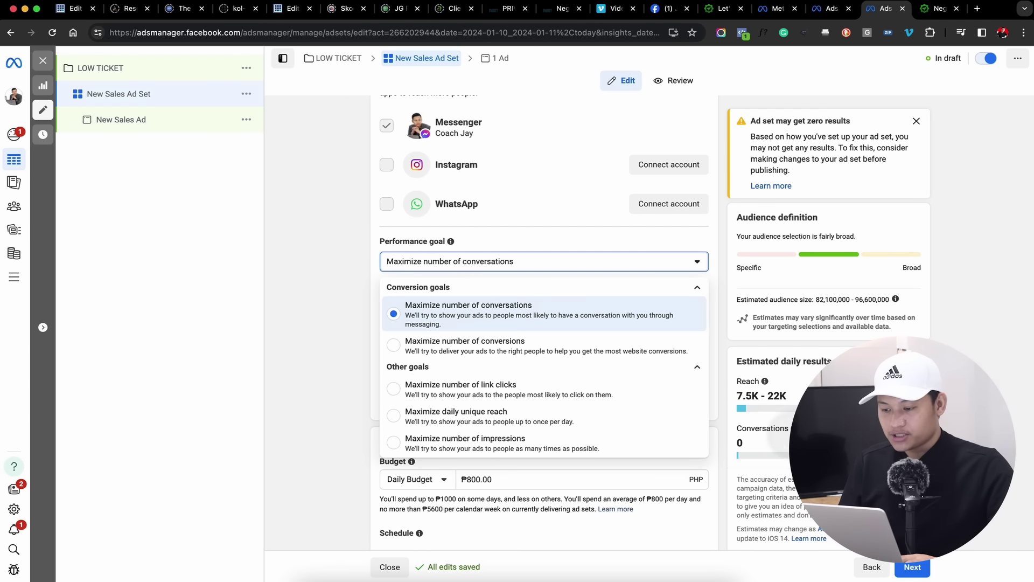
left_click(780, 443)
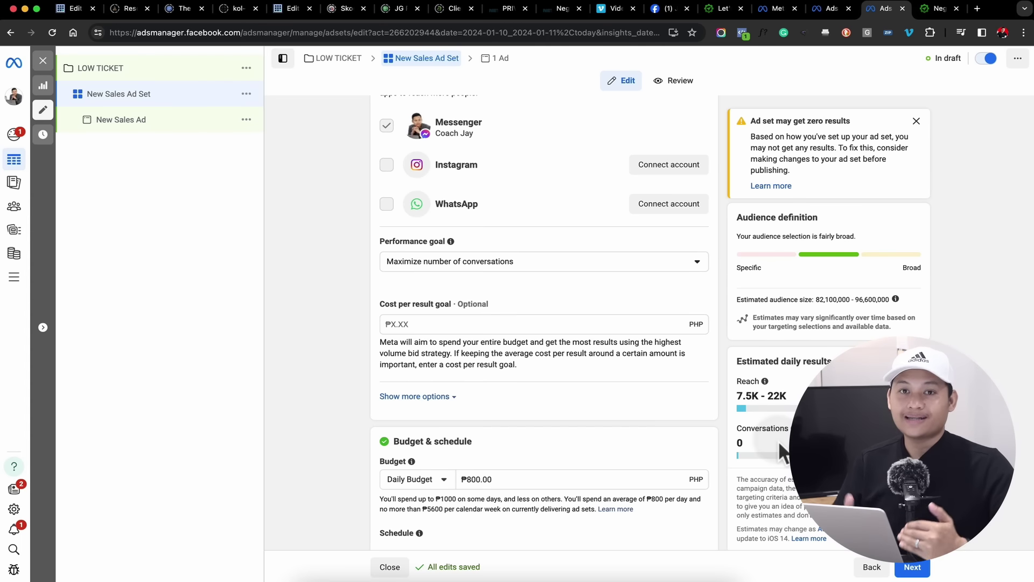
Step: Try daily budgets of ₱500 and ₱1,000 for the ad set
scroll(310, 380, "down", 3)
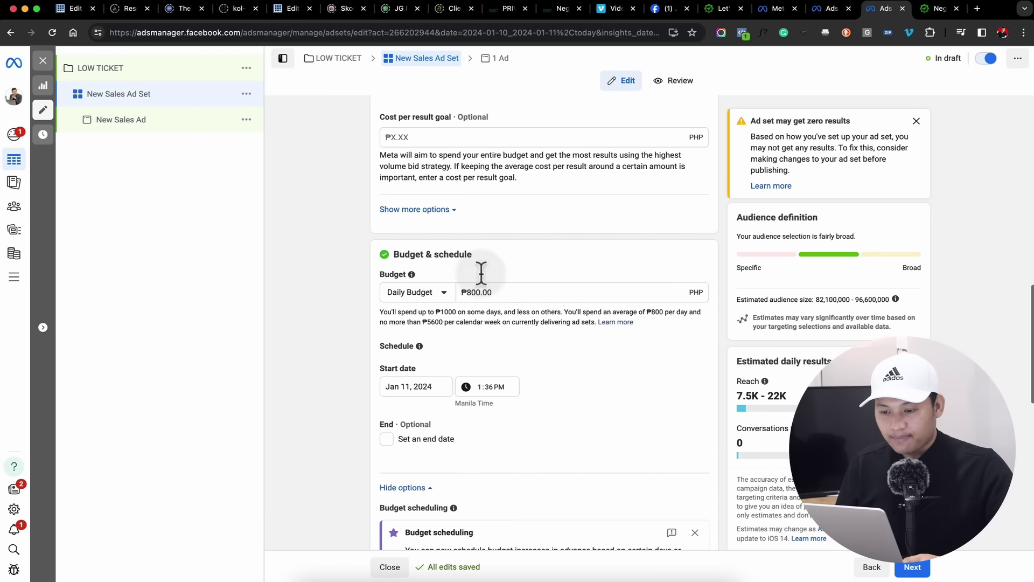
left_click(471, 291)
key("BackSpace")
type("5")
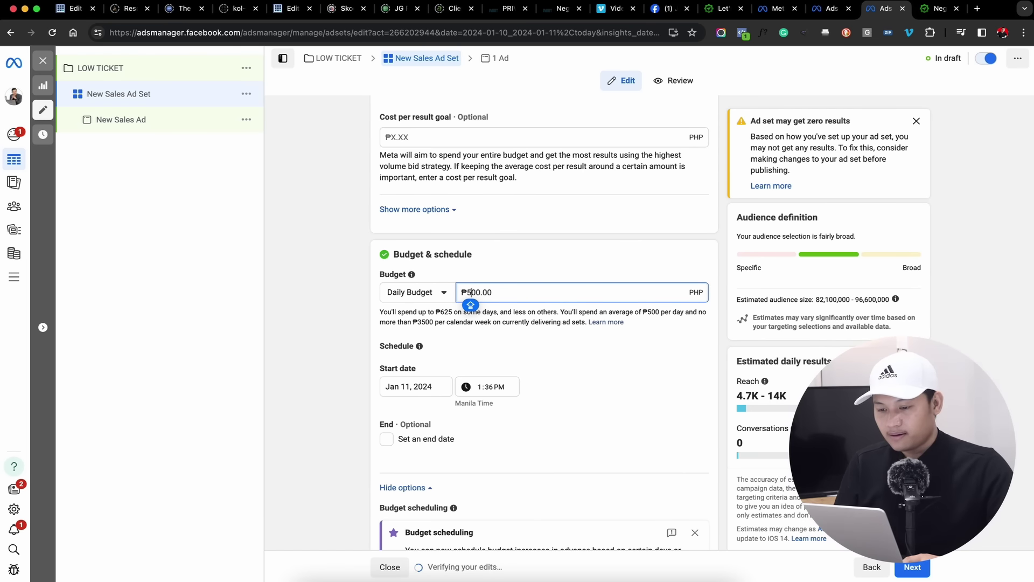
key("BackSpace")
type("10")
left_click(311, 364)
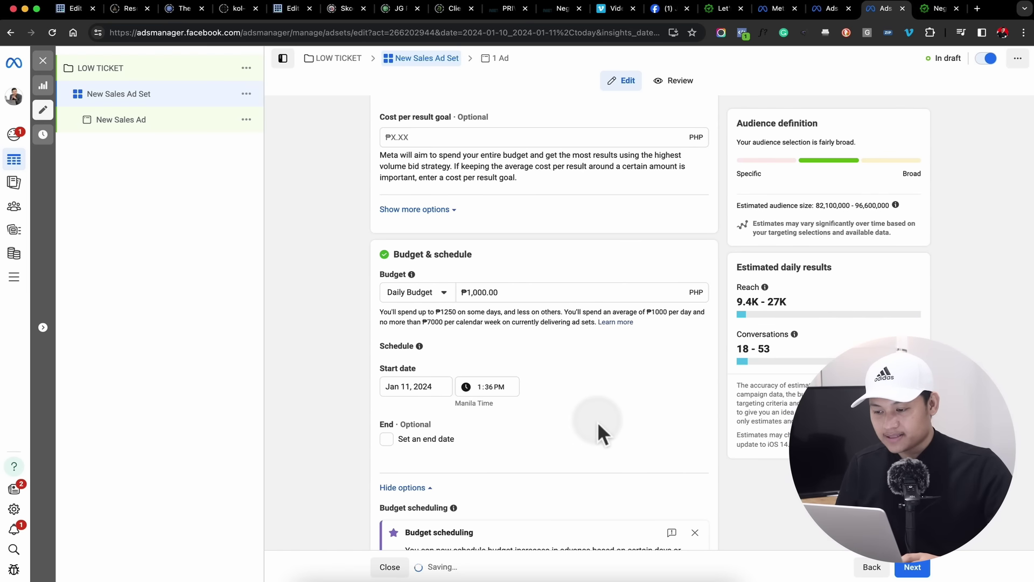
Step: Set the ad set's daily budget to ₱500
scroll(613, 408, "down", 2)
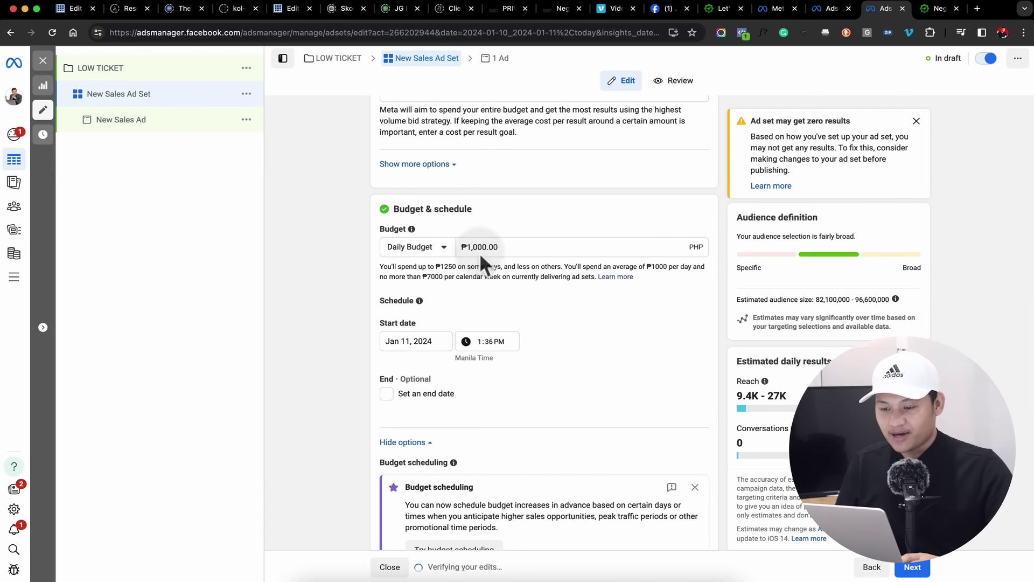
left_click(479, 253)
left_click(596, 357)
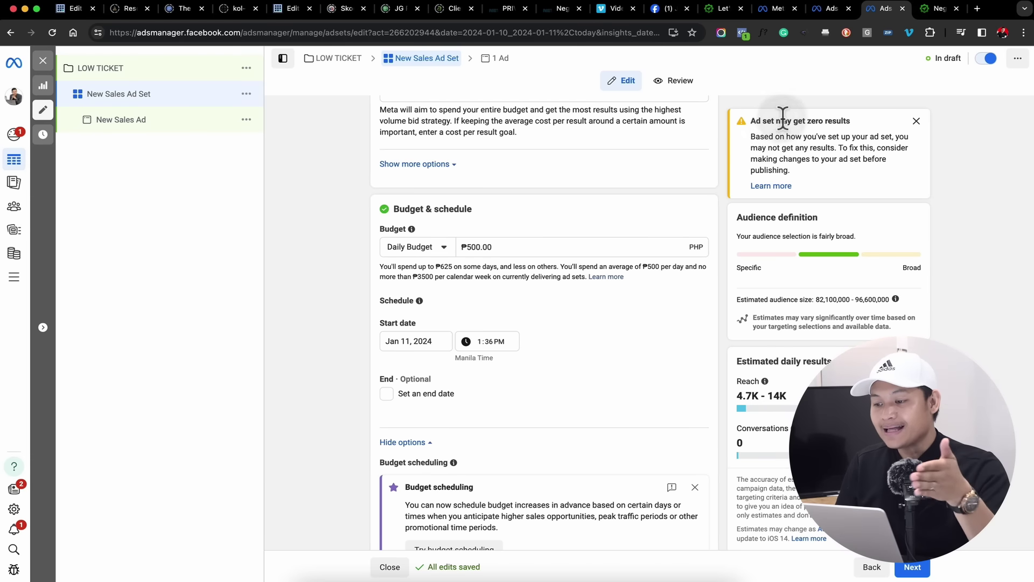
Step: Switch to the Facebook group's survey post and read the comments requesting topics for the Facebook Ads tutorial
left_click(661, 12)
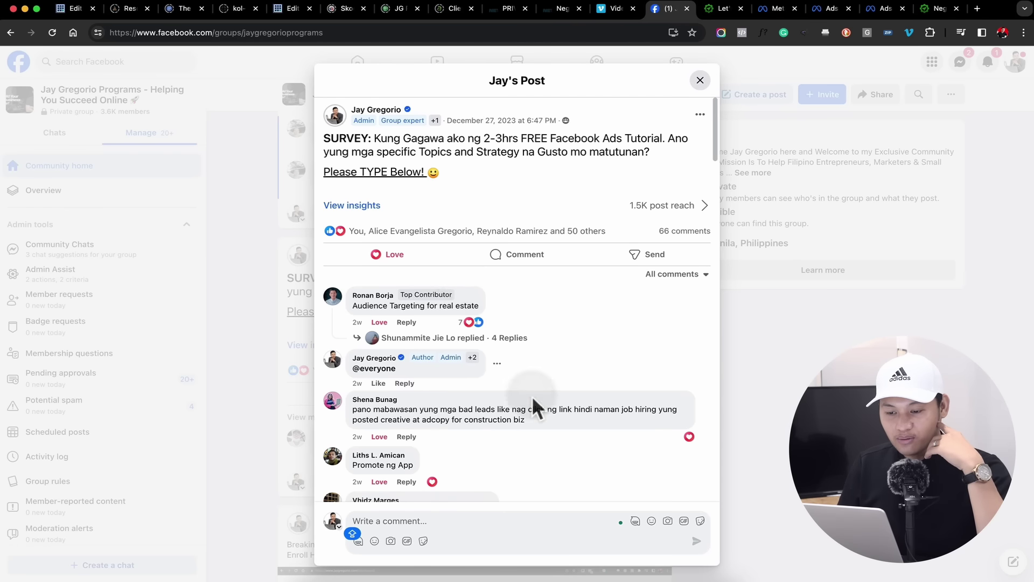
scroll(533, 404, "down", 5)
scroll(536, 405, "down", 2)
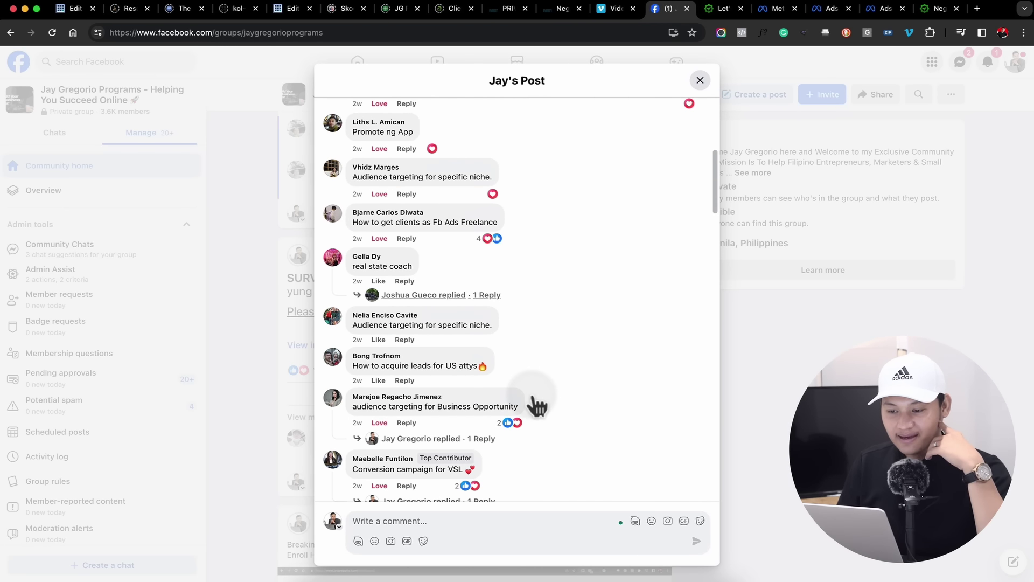
scroll(536, 402, "down", 7)
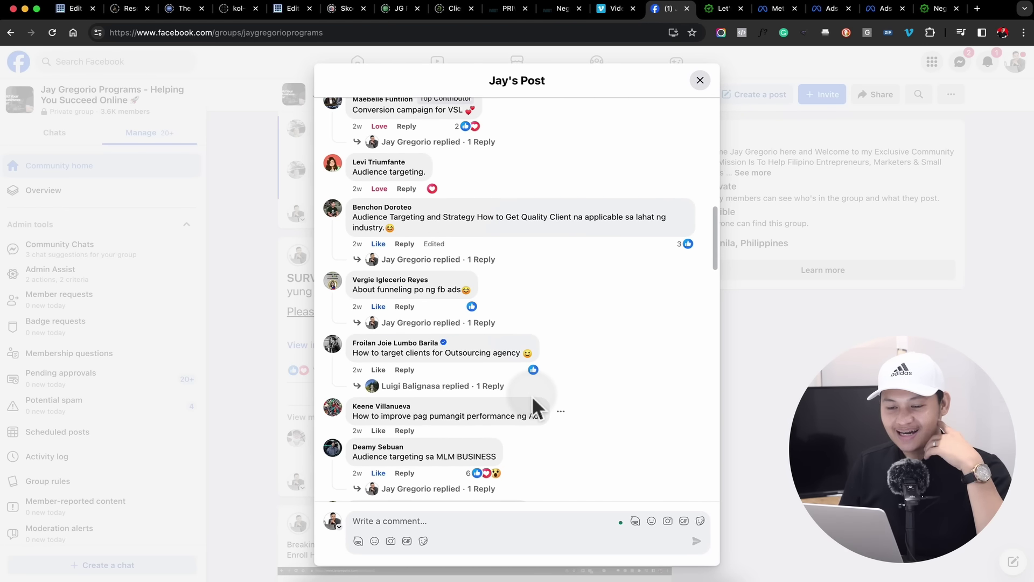
scroll(532, 403, "down", 3)
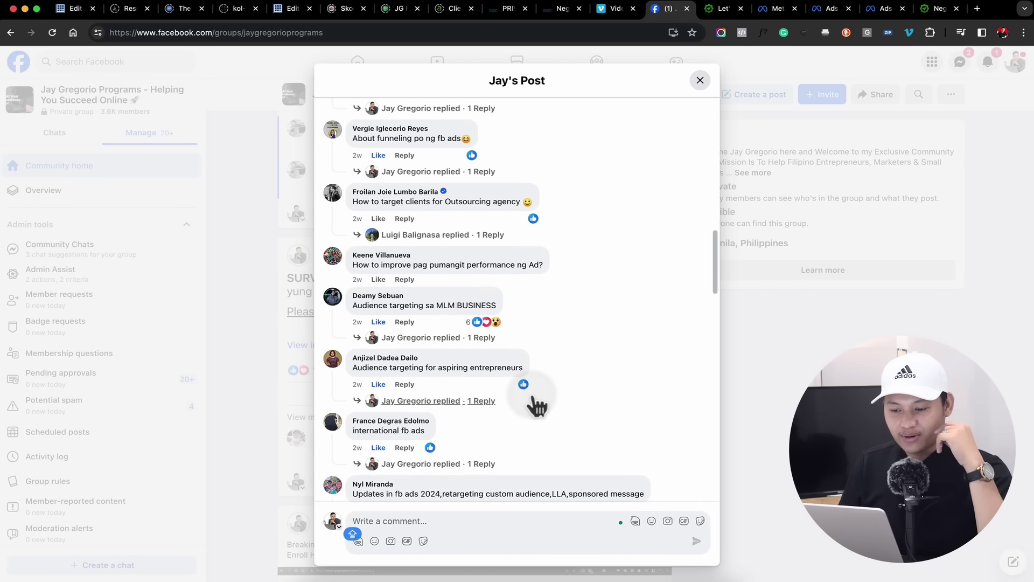
scroll(536, 405, "down", 1)
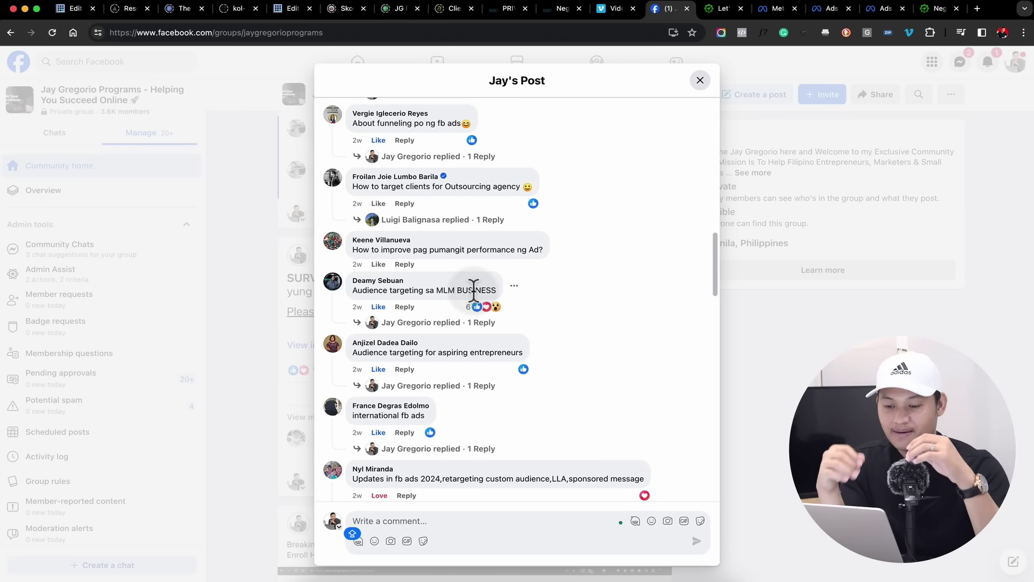
scroll(474, 291, "down", 4)
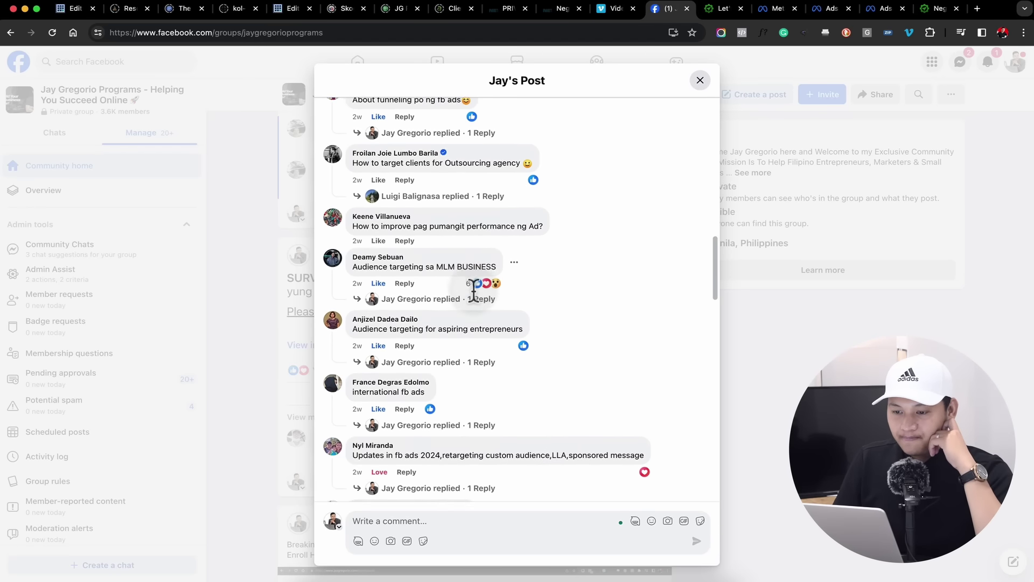
Step: Read further survey comments and examine the attached photo of the zero-results ad set warning
scroll(477, 301, "down", 6)
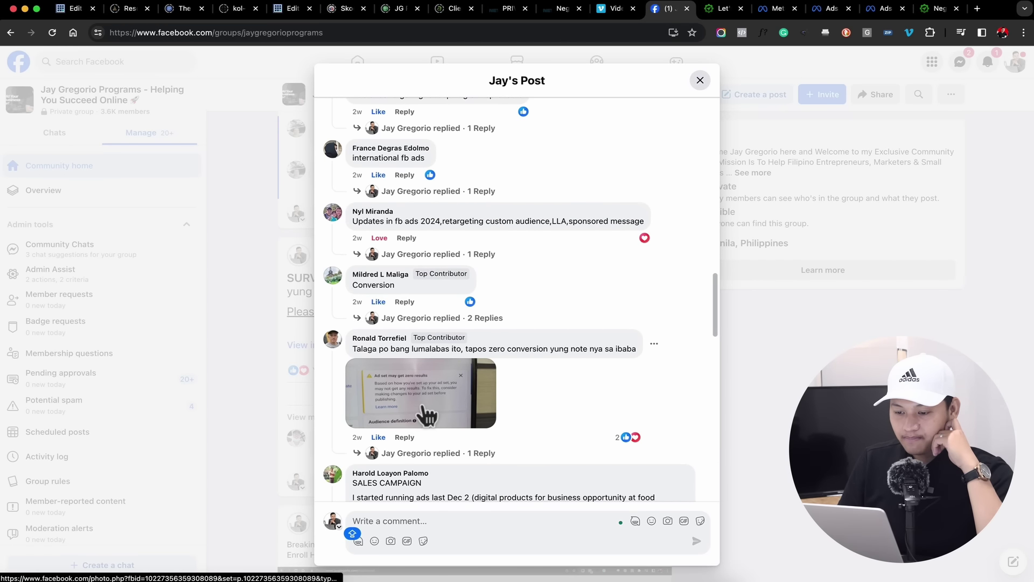
scroll(482, 339, "right", 3)
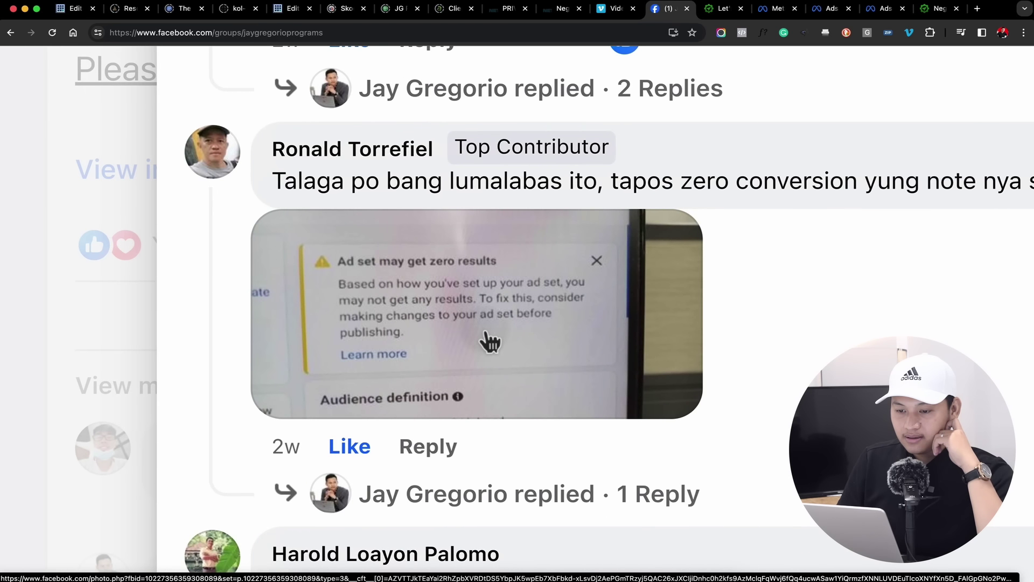
scroll(408, 195, "right", 5)
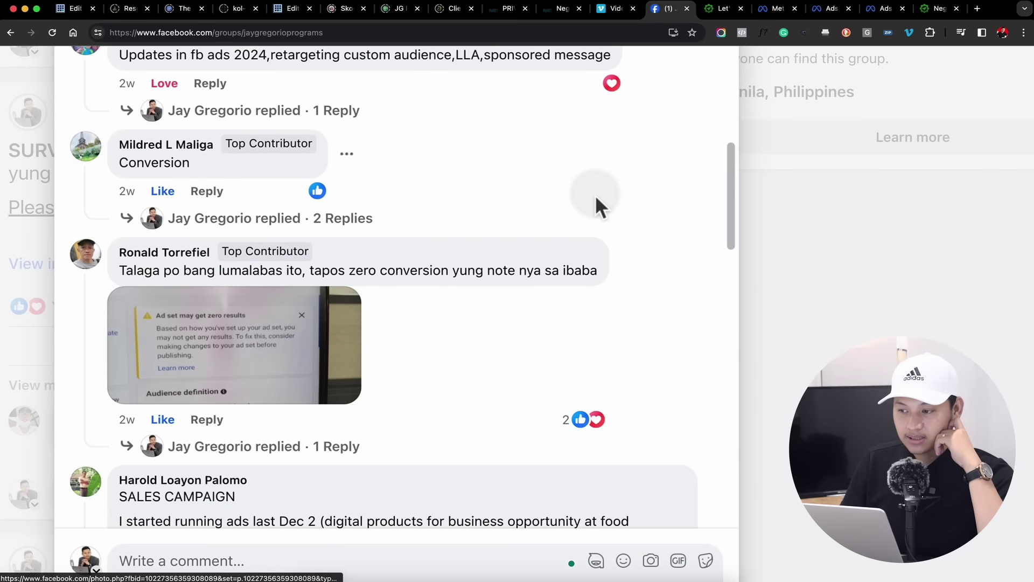
Step: Switch back to Meta Ads Manager and try a ₱200 daily budget for the ad set
left_click(874, 15)
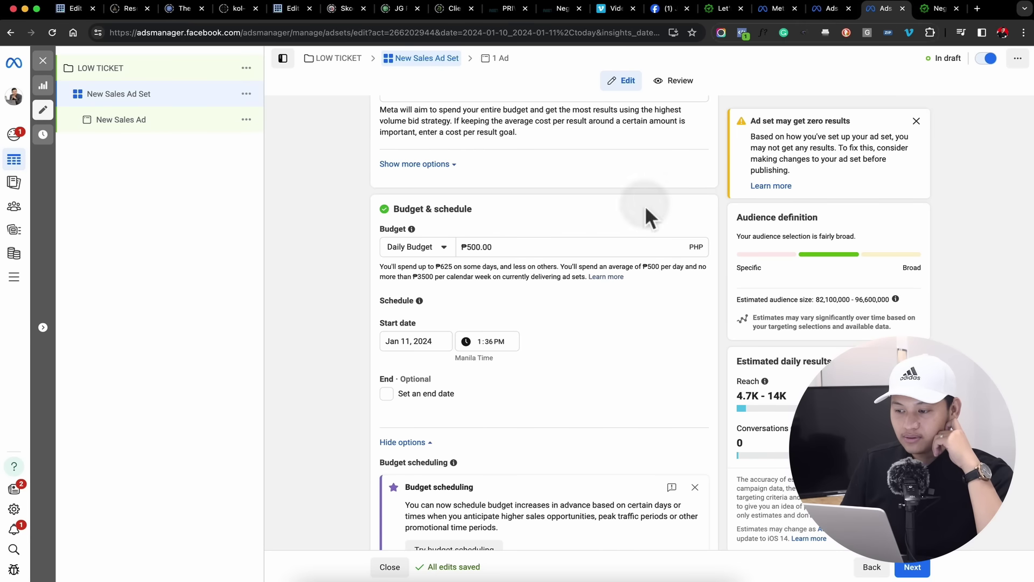
scroll(572, 295, "down", 4)
scroll(543, 260, "up", 2)
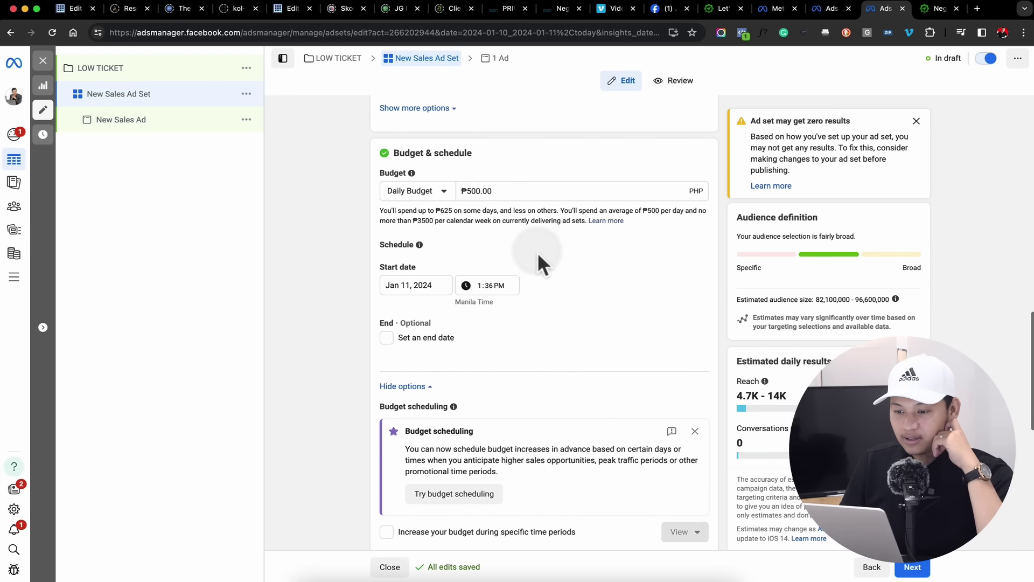
left_click(470, 191)
type("2")
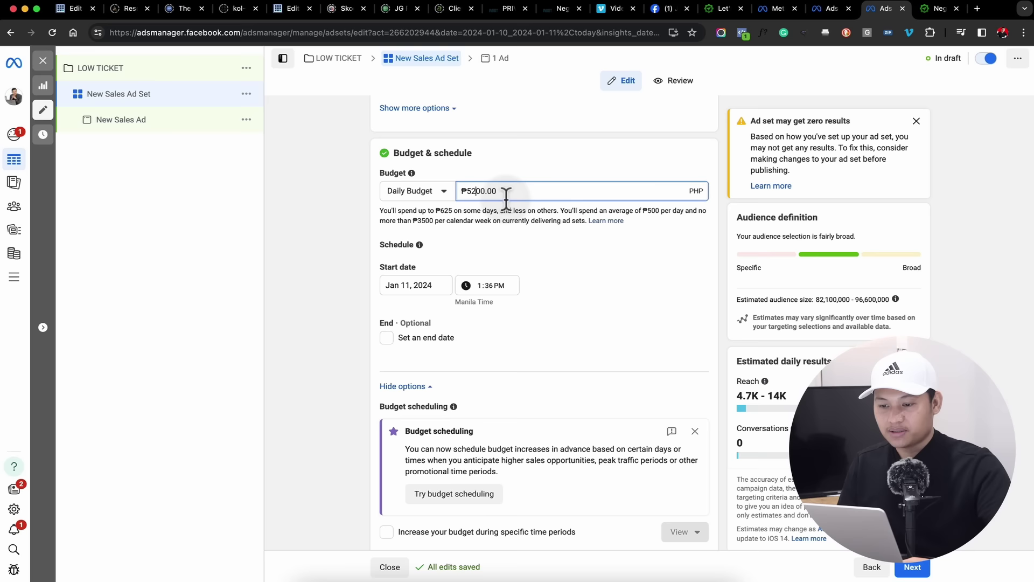
key("Left")
key("BackSpace")
left_click(614, 331)
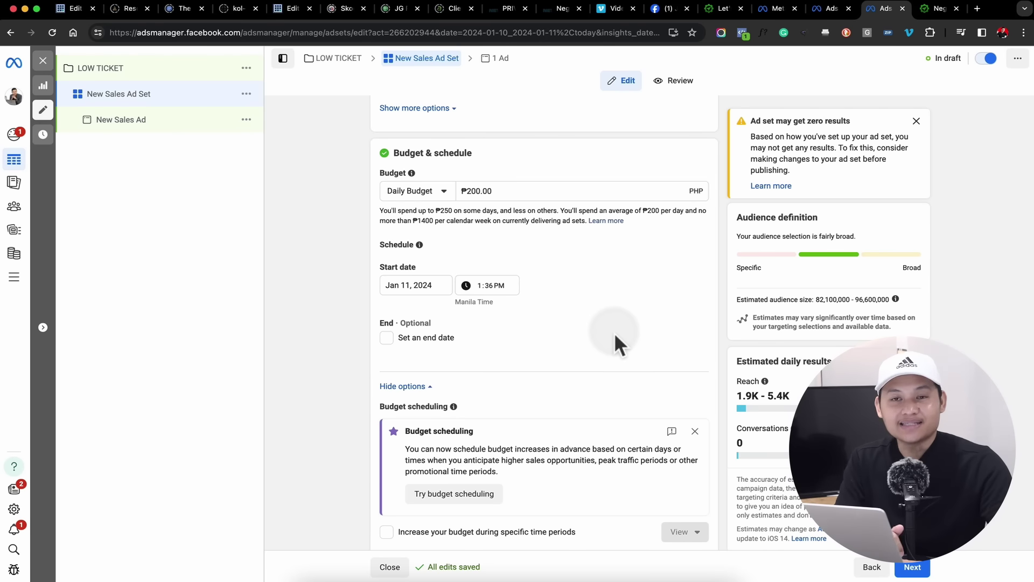
Step: Try a ₱2,000 daily budget and dismiss the warning that the ad set may get zero results
left_click(471, 191)
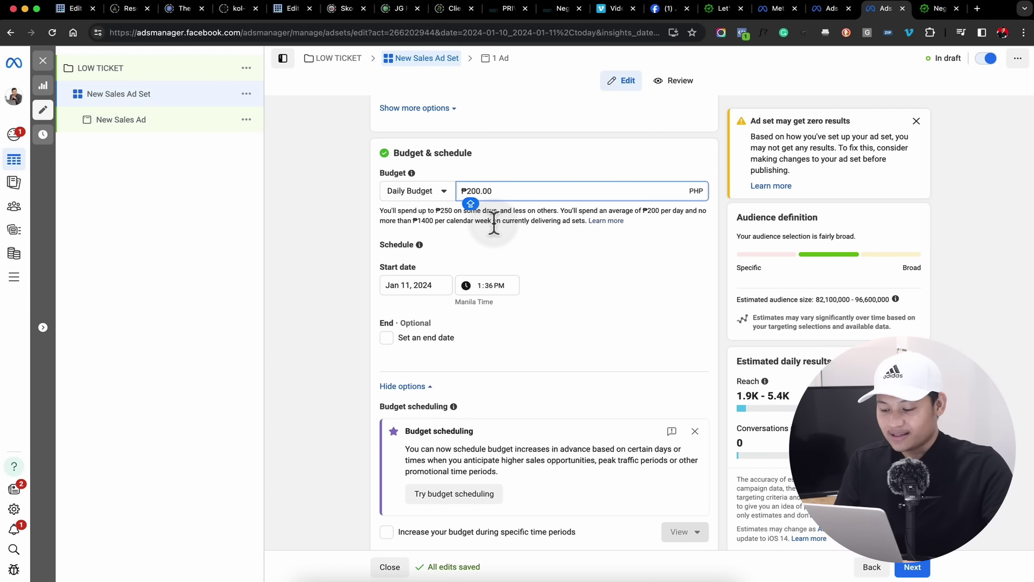
type("0")
left_click(619, 309)
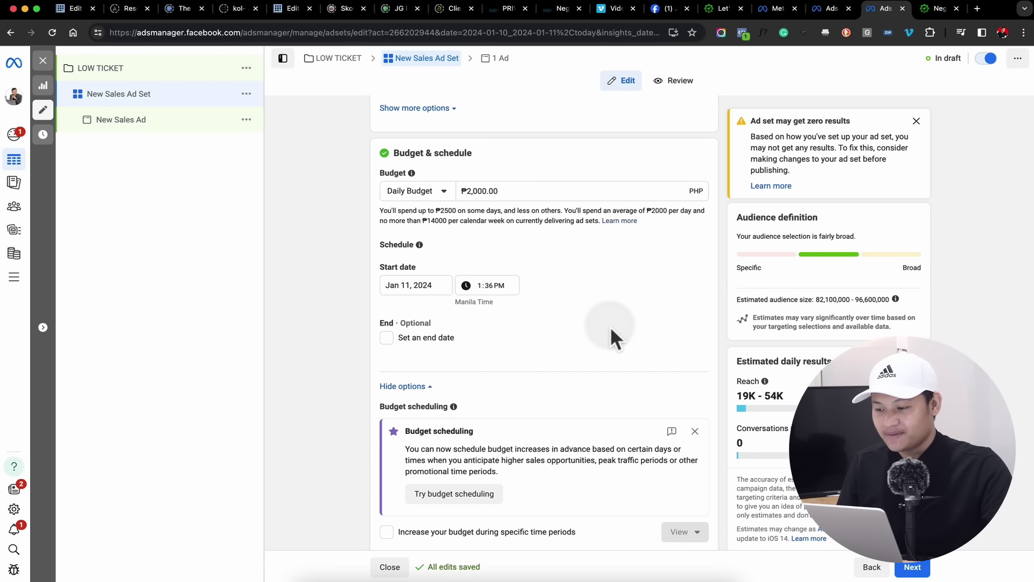
left_click(917, 122)
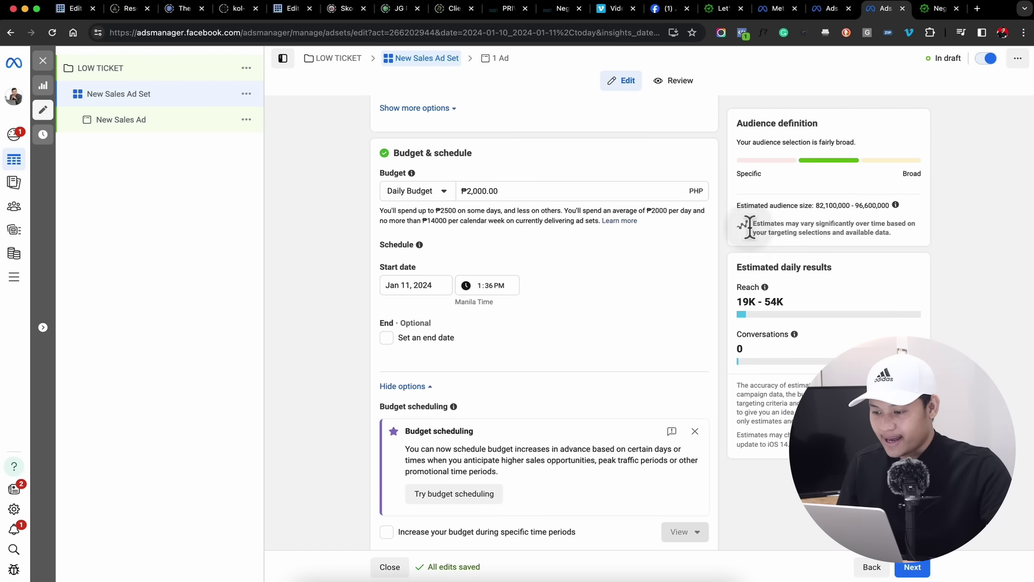
Step: Try daily budgets of ₱1,000 and ₱200 for the ad set to compare the estimates
triple_click(507, 199)
type("100")
left_click(596, 288)
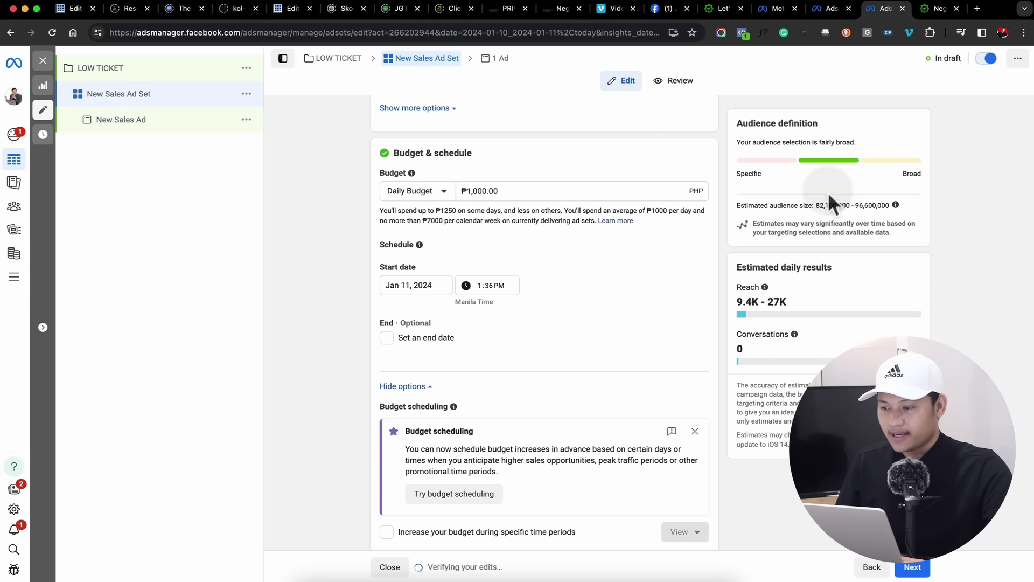
triple_click(542, 188)
key("BackSpace")
type("1000")
left_click(662, 311)
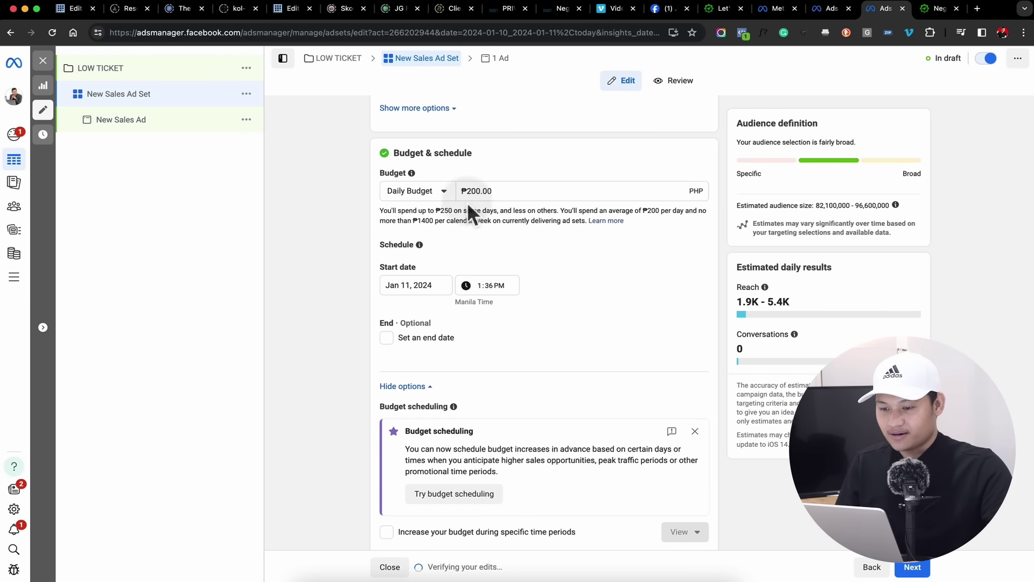
Step: Set the ad set's daily budget to ₱1,000
triple_click(518, 189)
type("500")
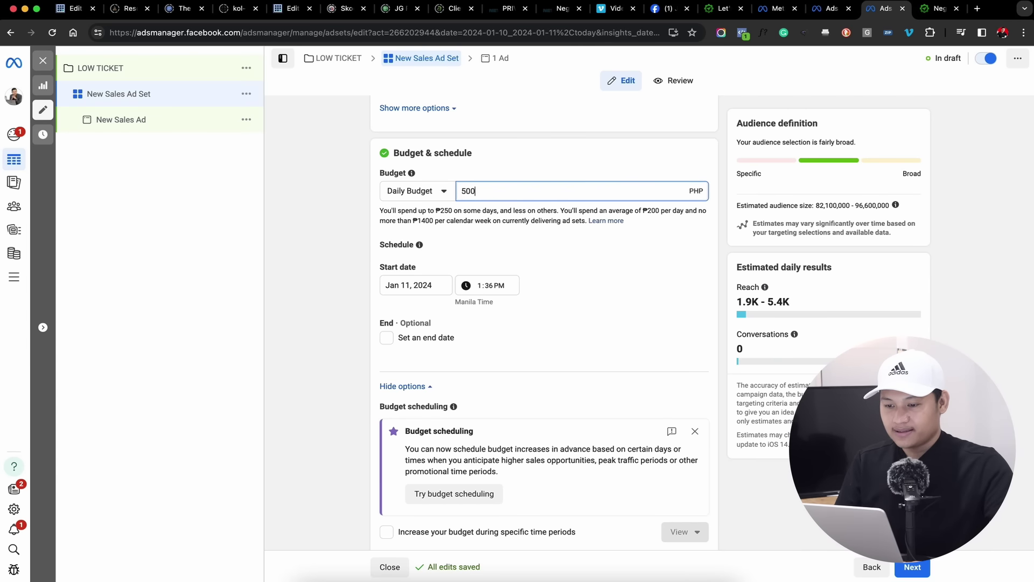
key("BackSpace")
key("BackSpace")
key("BackSpace")
type("1000")
left_click(656, 300)
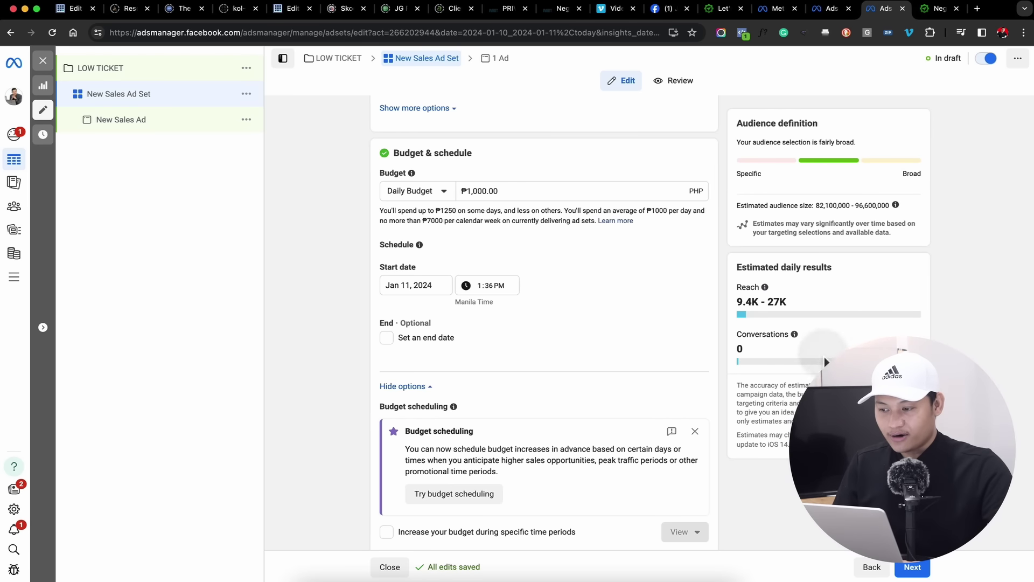
Step: Enable budget increases during specific time periods and set the high demand period to end on Feb 13, 2024
scroll(636, 333, "up", 1)
scroll(635, 331, "up", 8)
scroll(635, 332, "down", 7)
scroll(634, 331, "down", 2)
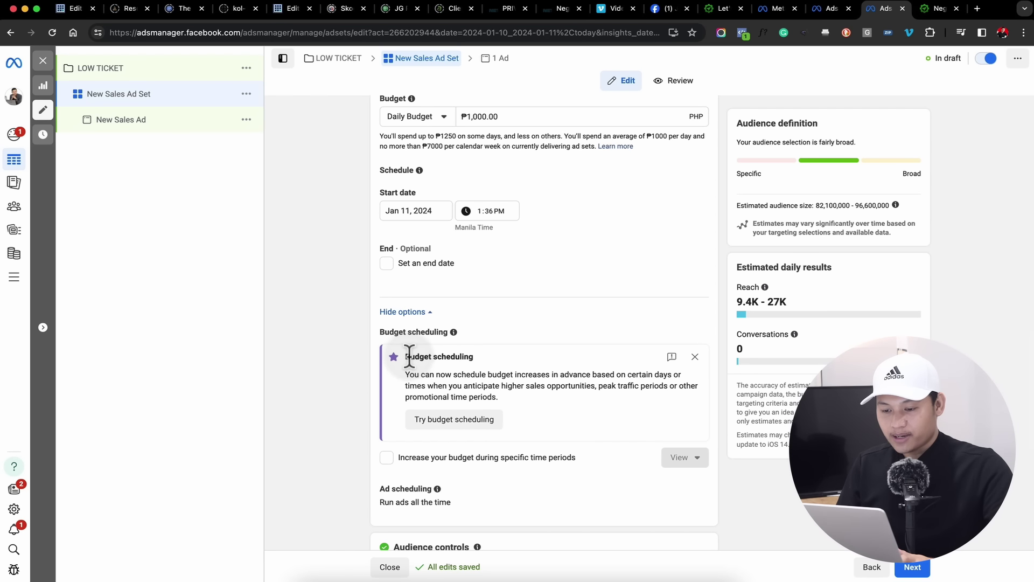
left_click_drag(404, 357, 475, 357)
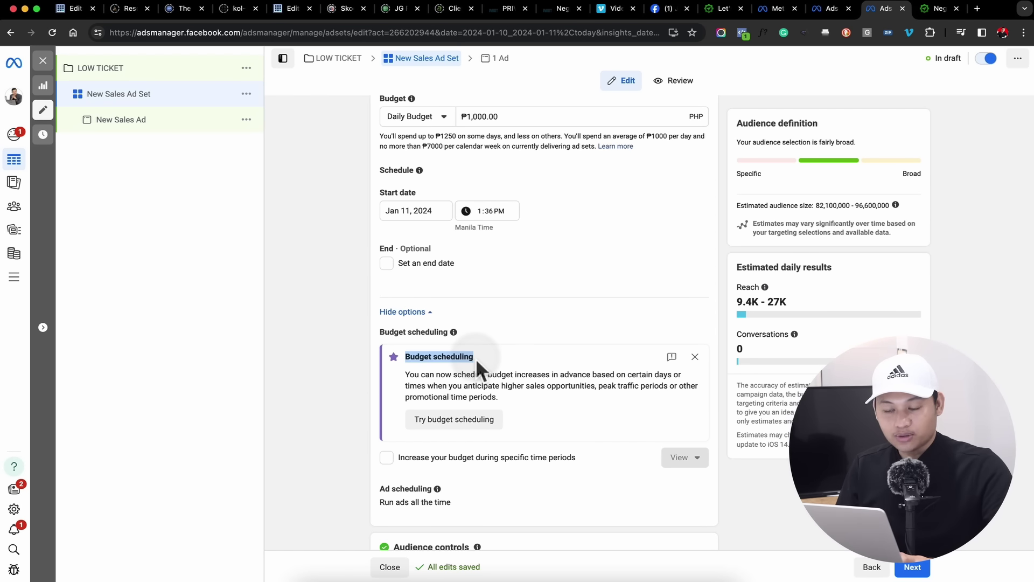
scroll(476, 357, "down", 2)
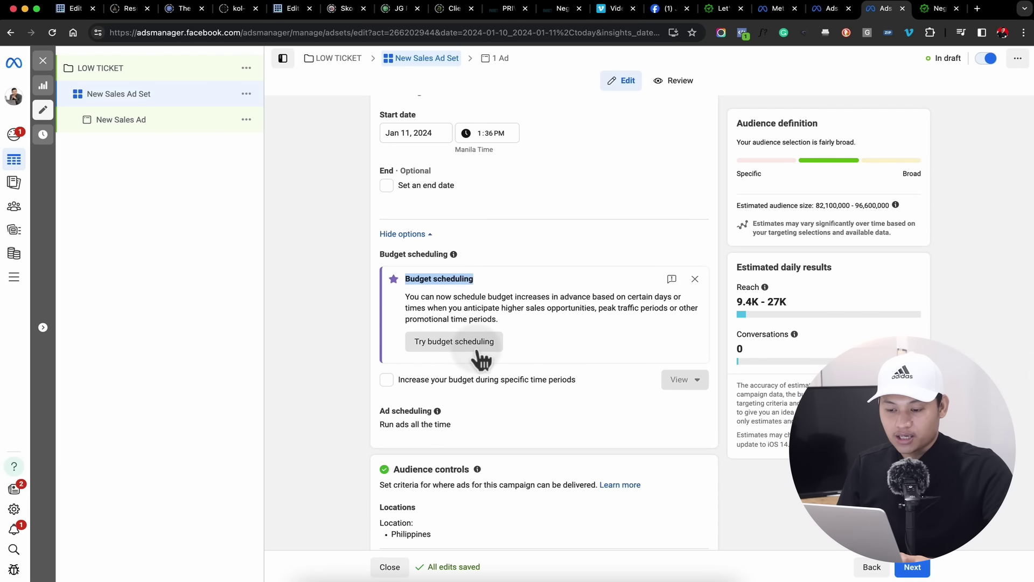
left_click(391, 382)
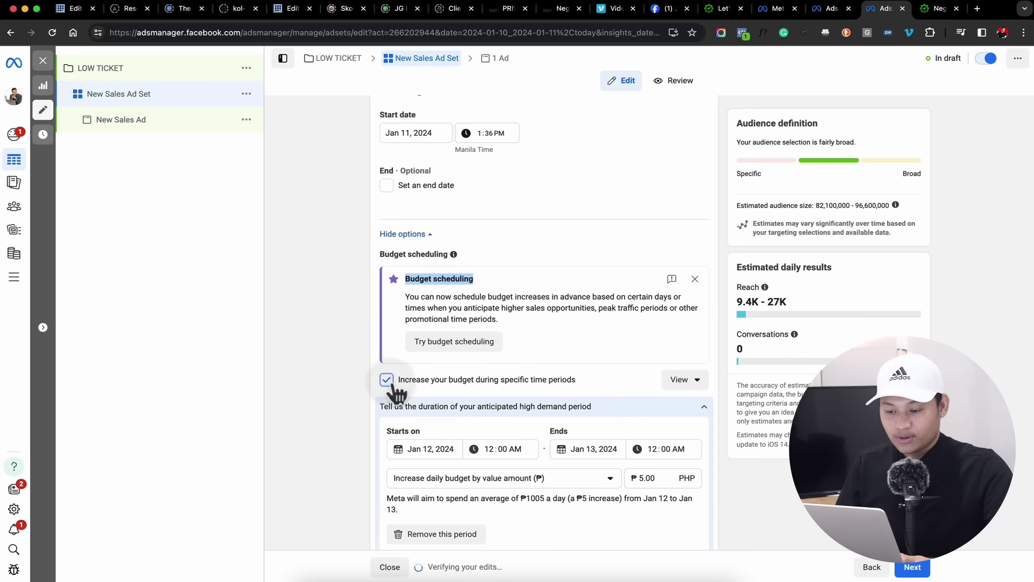
scroll(512, 446, "down", 2)
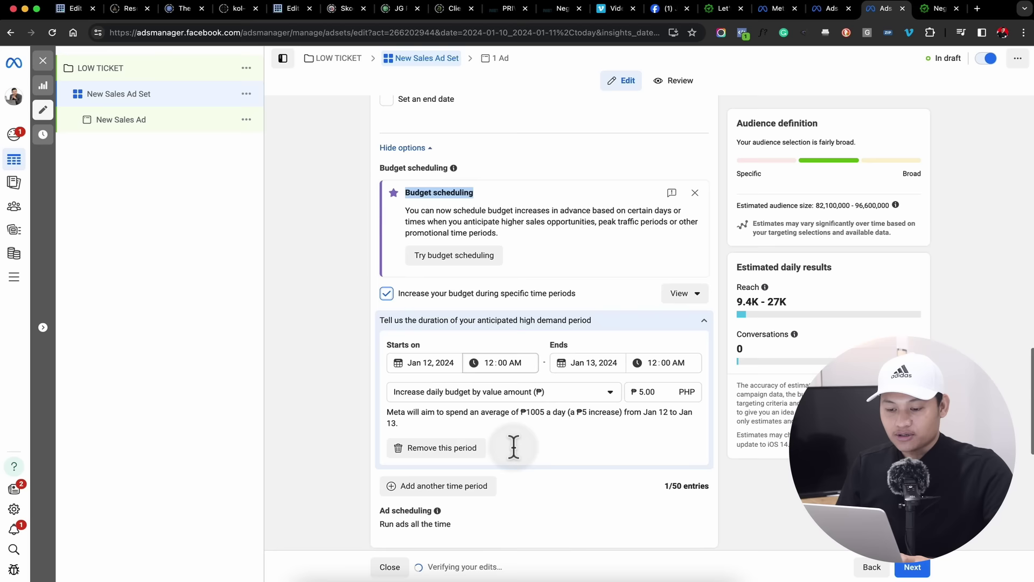
left_click(575, 352)
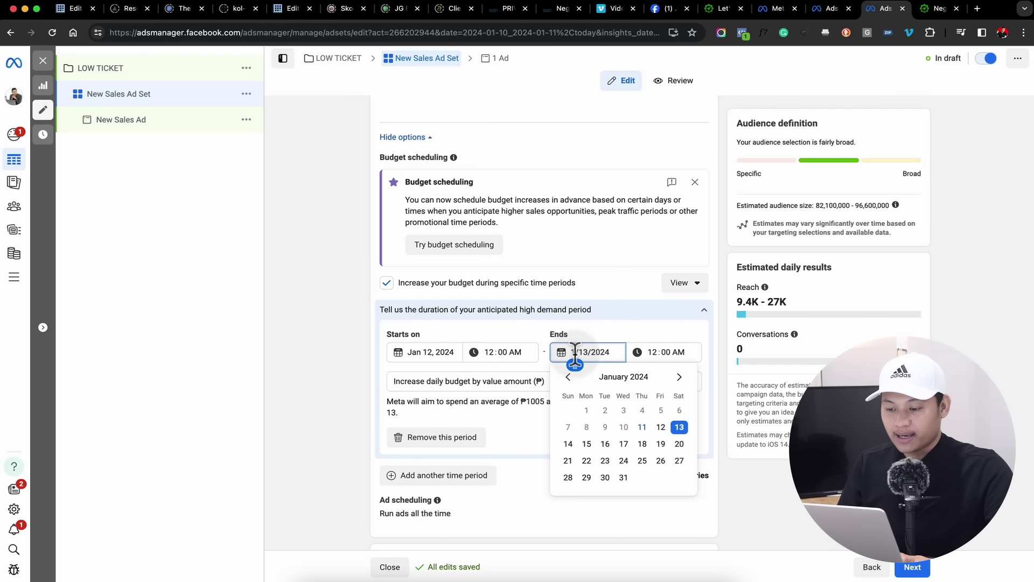
left_click(679, 376)
left_click(605, 444)
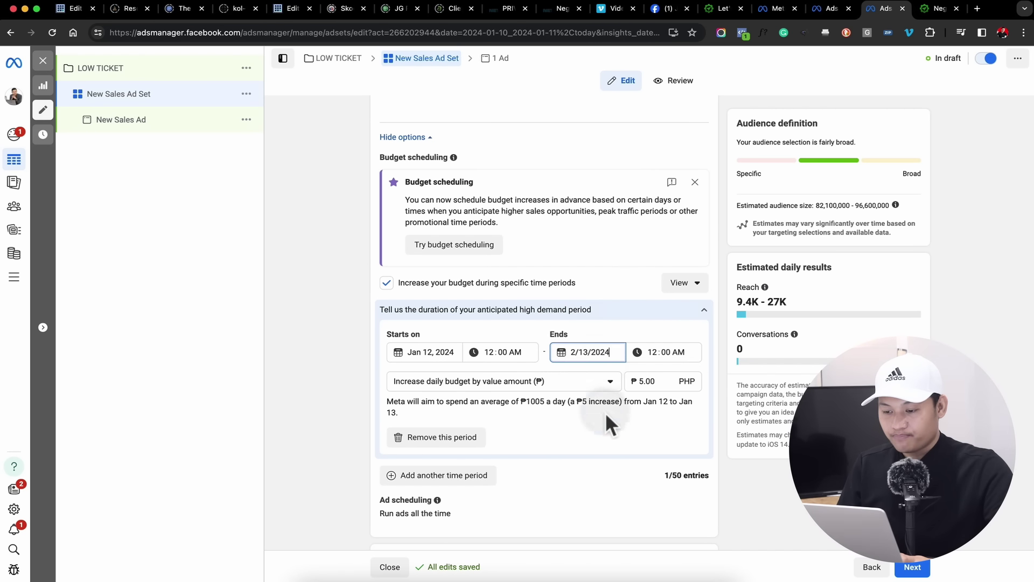
Step: Try a 10% daily budget increase for the high demand period, and turn off the scheduled budget increase
left_click(443, 387)
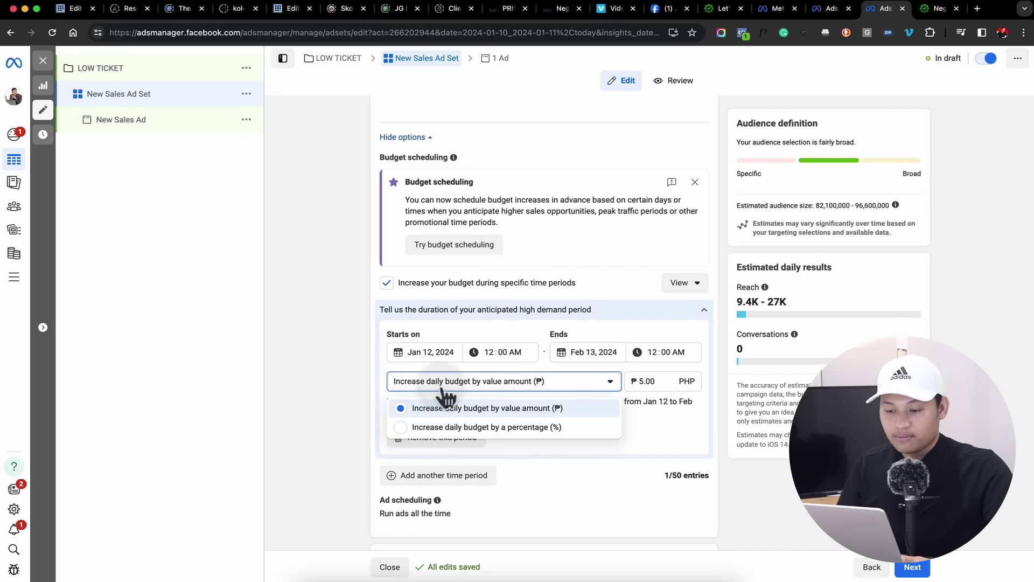
left_click(440, 427)
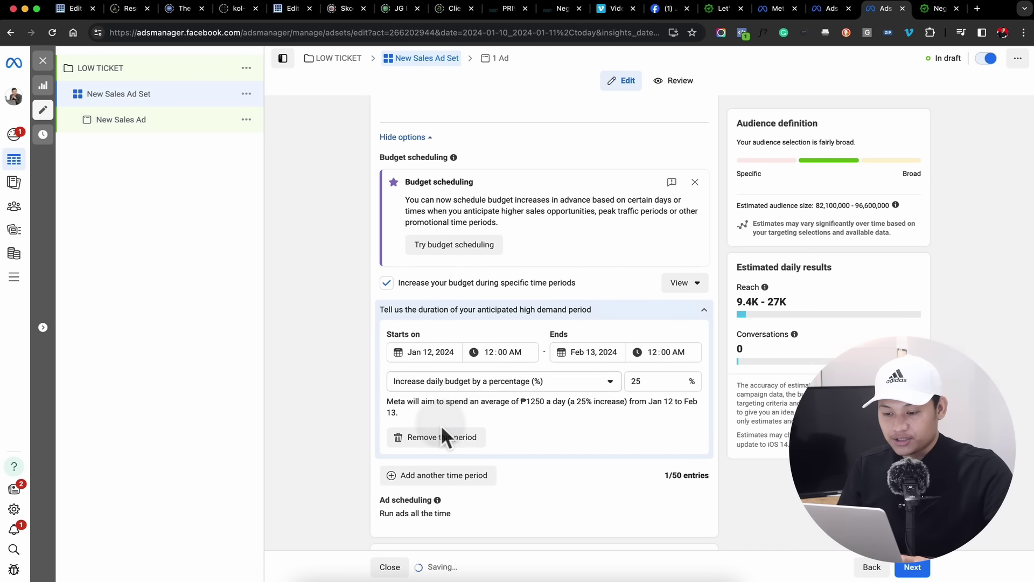
double_click(653, 379)
type("10")
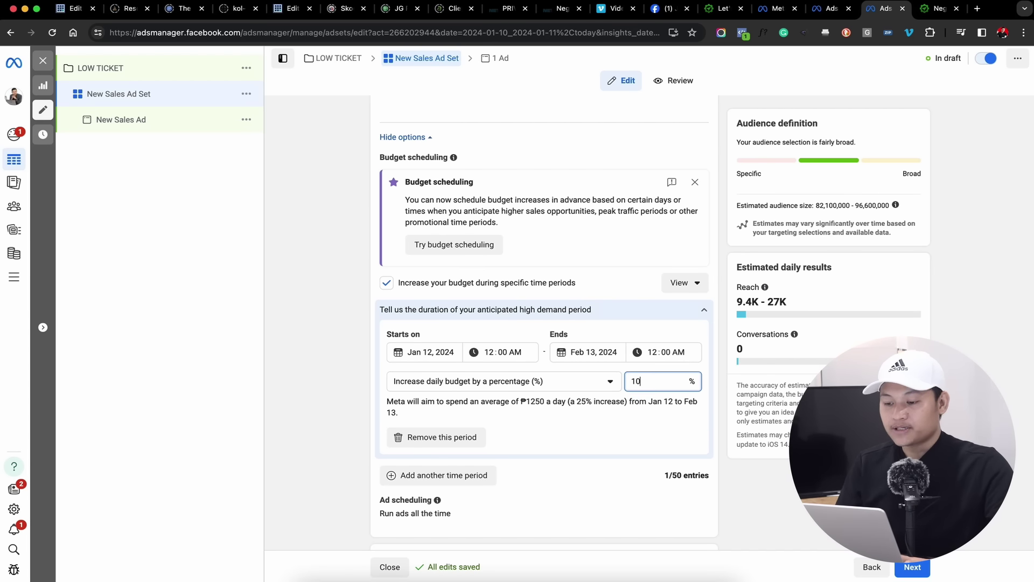
left_click(616, 454)
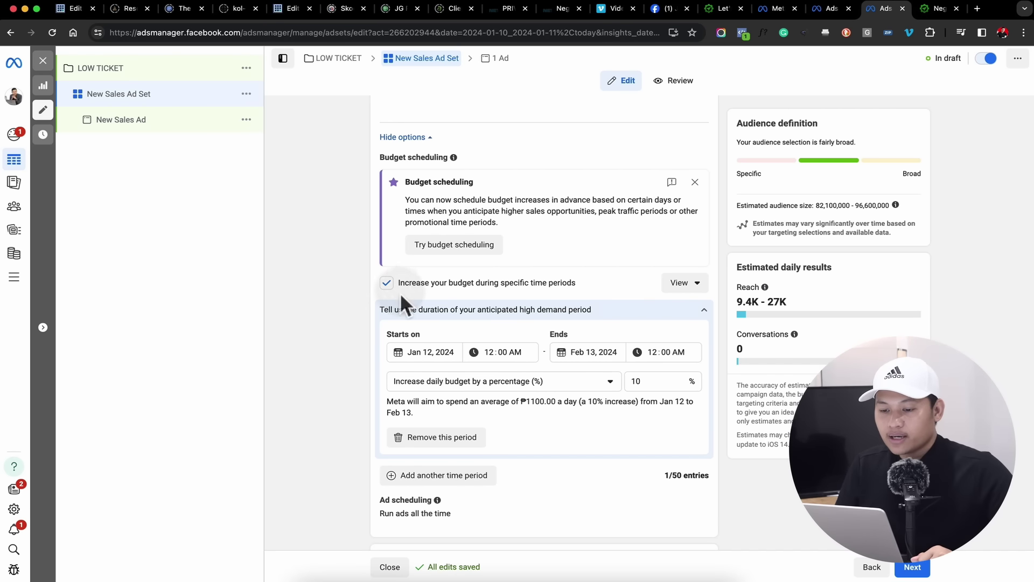
left_click(387, 283)
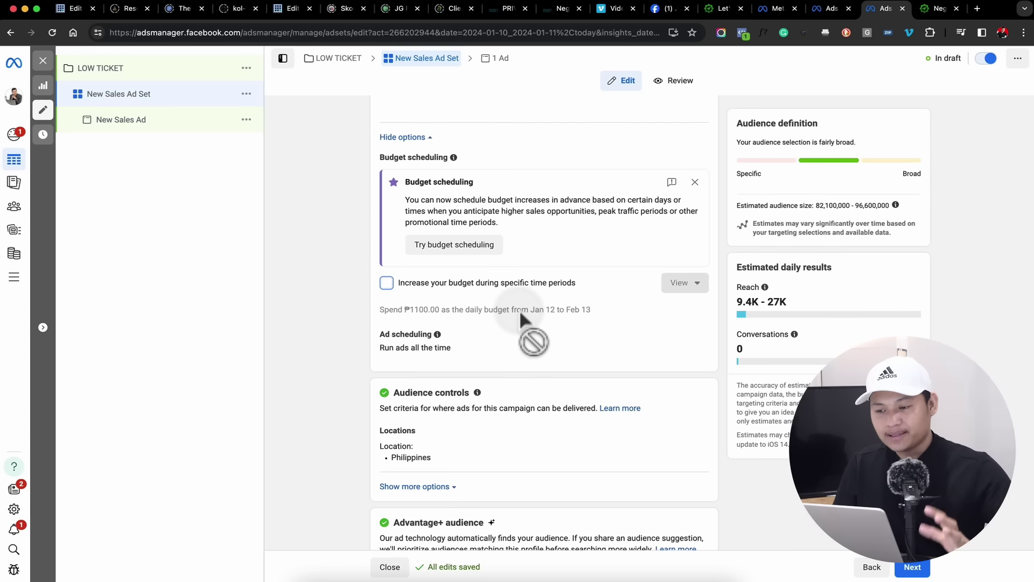
Step: Replace the audience location with the region Asia in the audience controls
scroll(522, 323, "down", 3)
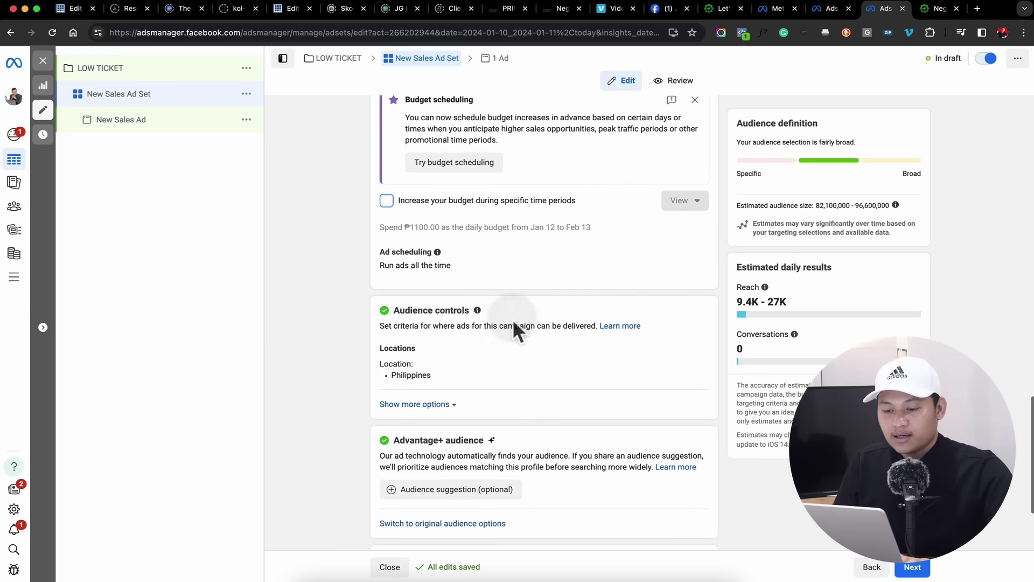
scroll(451, 374, "down", 5)
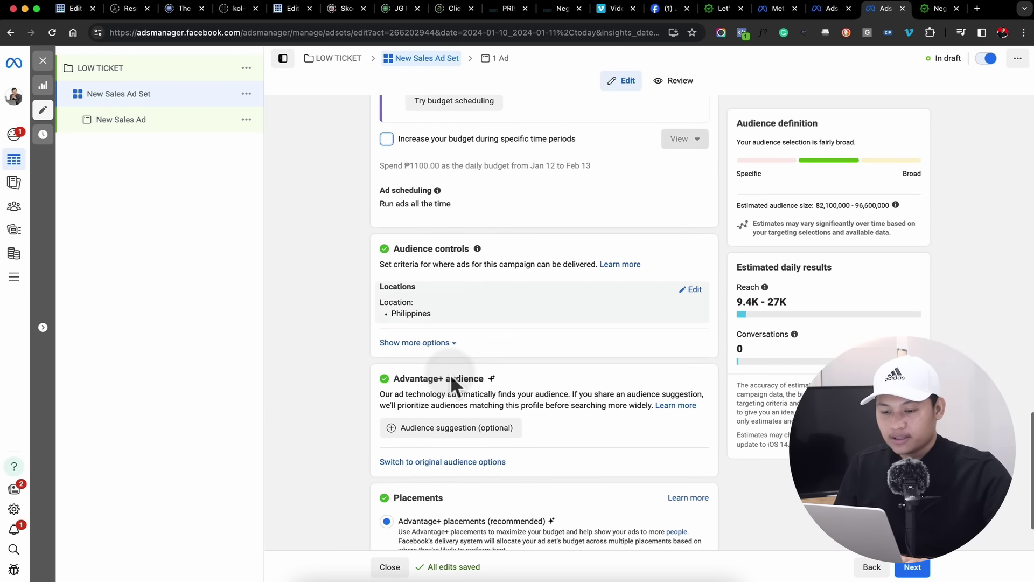
left_click(694, 217)
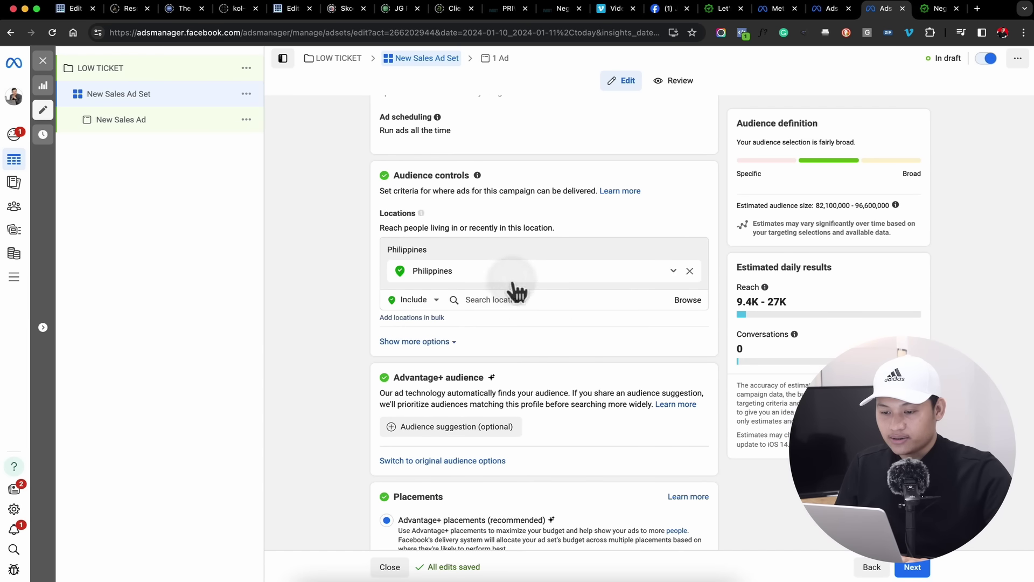
left_click(506, 299)
type("ASIA")
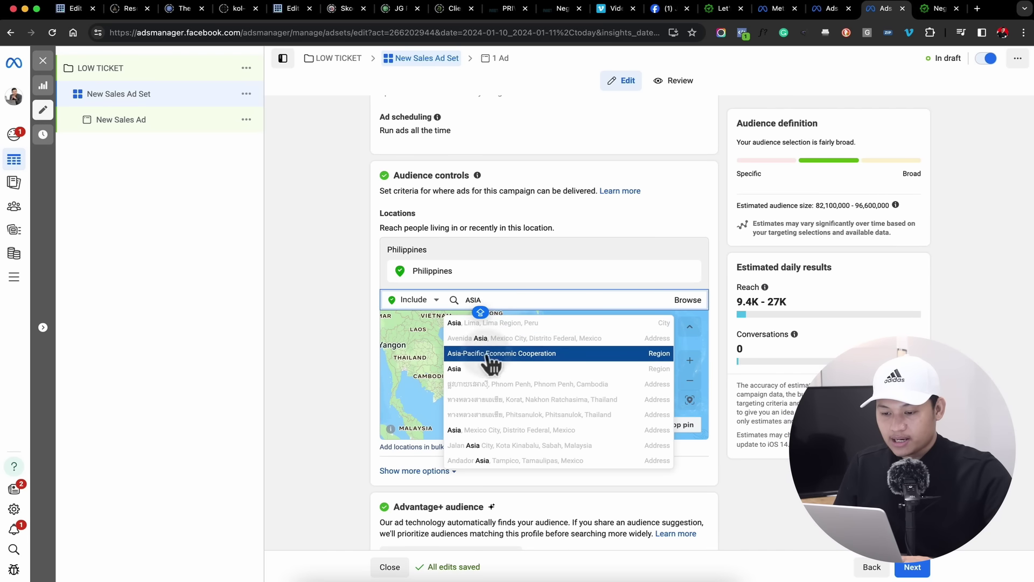
left_click(487, 372)
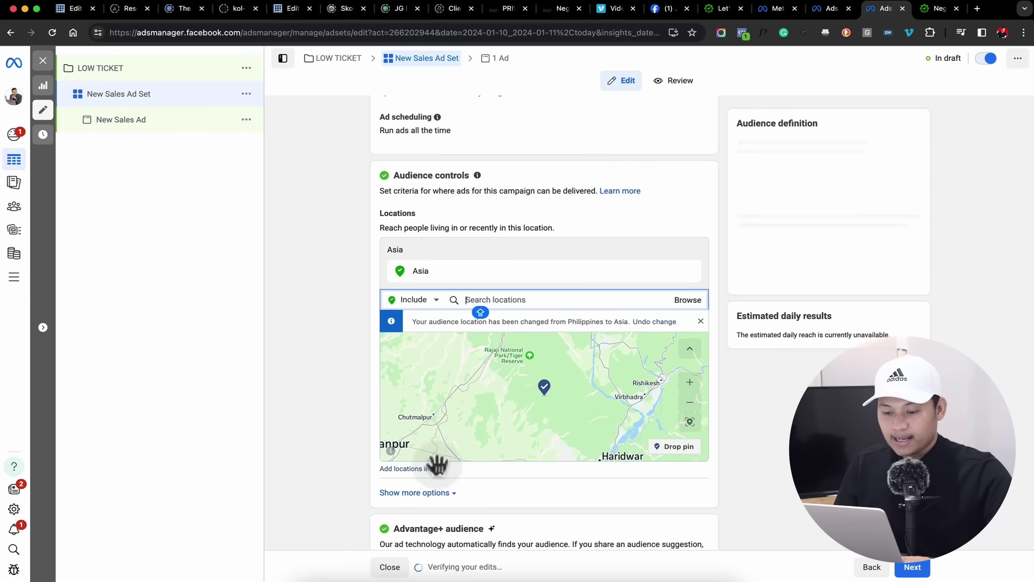
Step: Expand the additional audience controls, open the languages setting for editing, and examine the estimated daily conversations
scroll(425, 504, "down", 3)
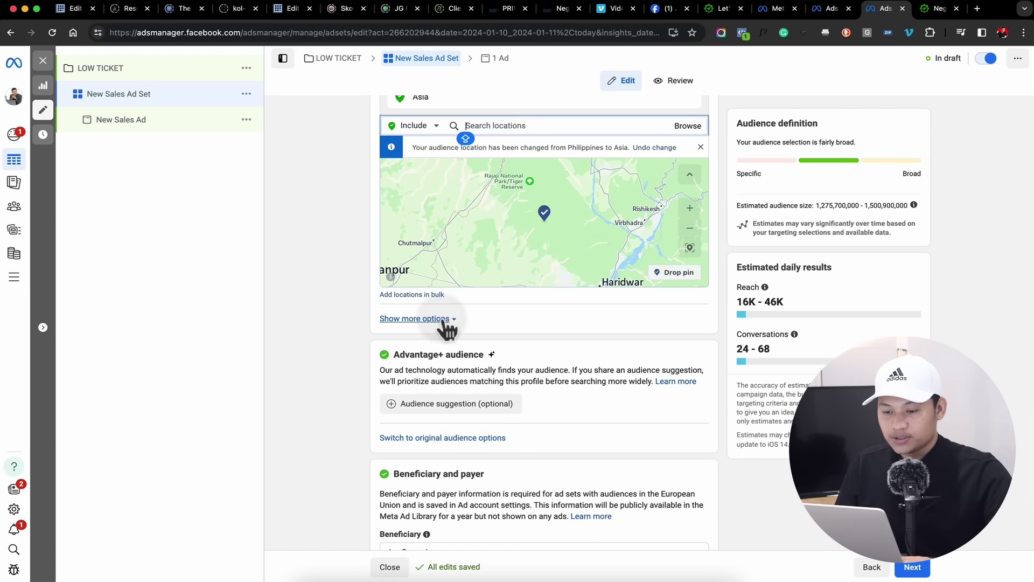
left_click(442, 319)
scroll(441, 319, "down", 2)
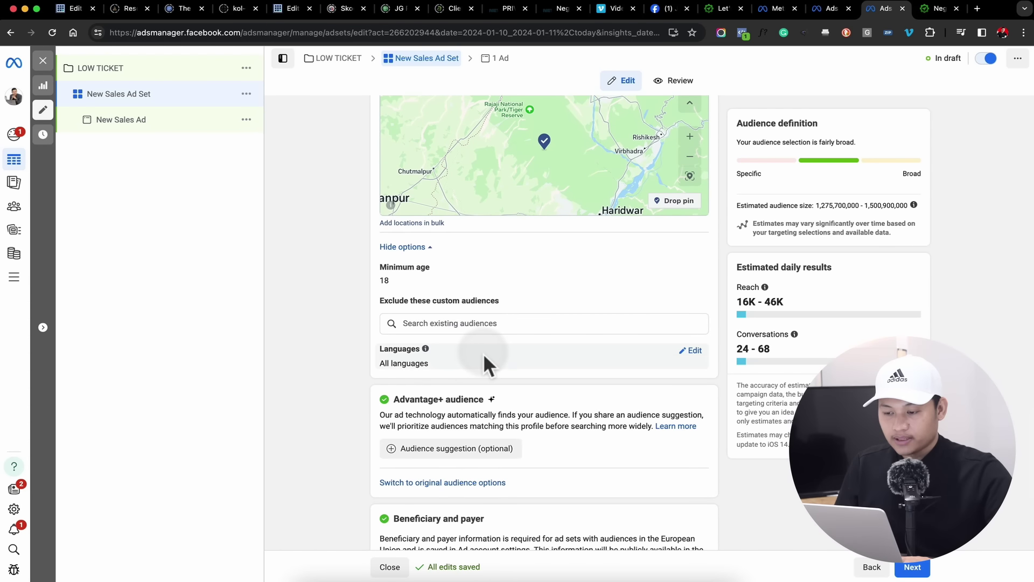
left_click(690, 350)
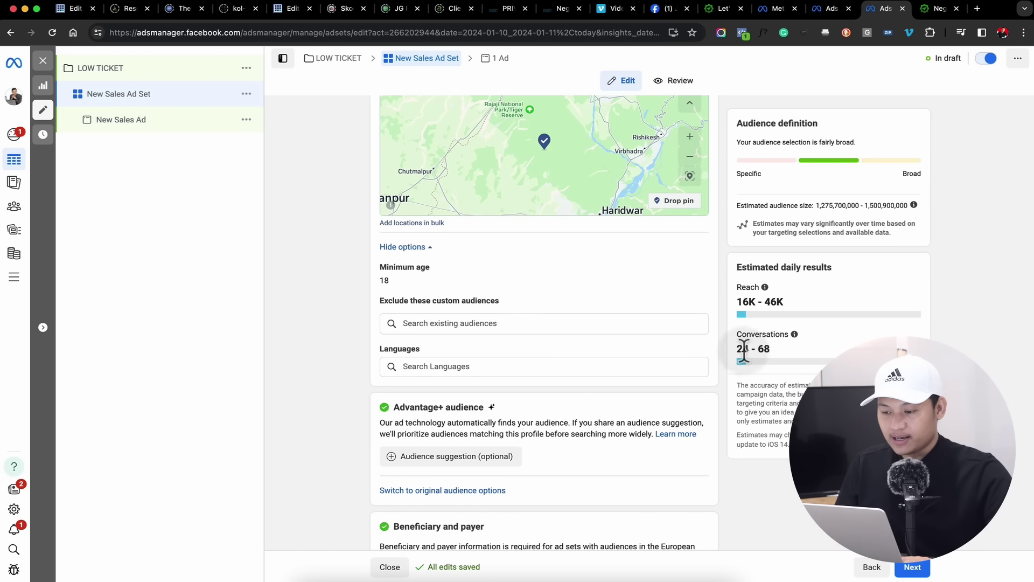
left_click_drag(741, 350, 787, 354)
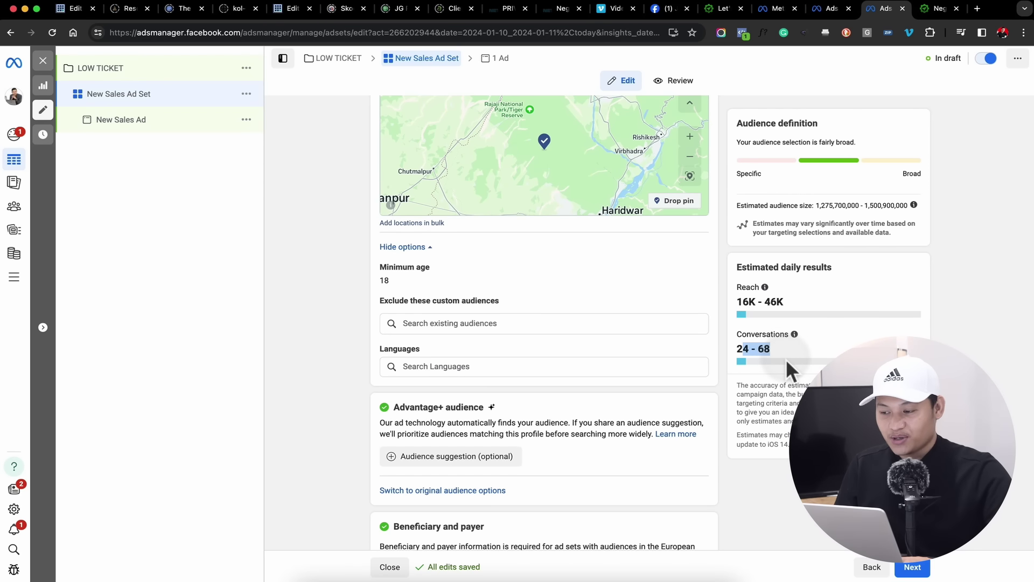
Step: Add Filipino as the audience language in the audience controls
left_click(578, 367)
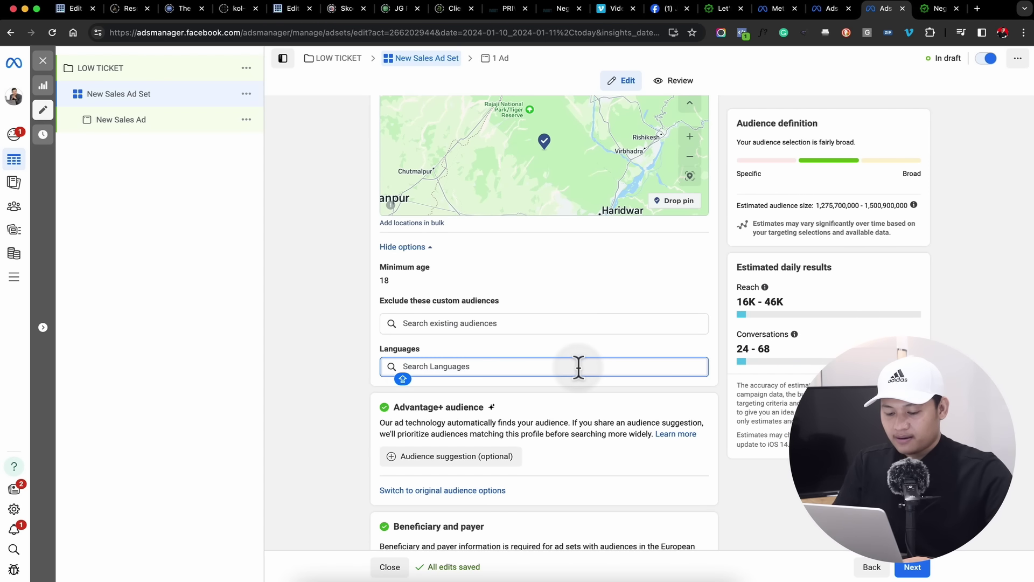
type("FIL")
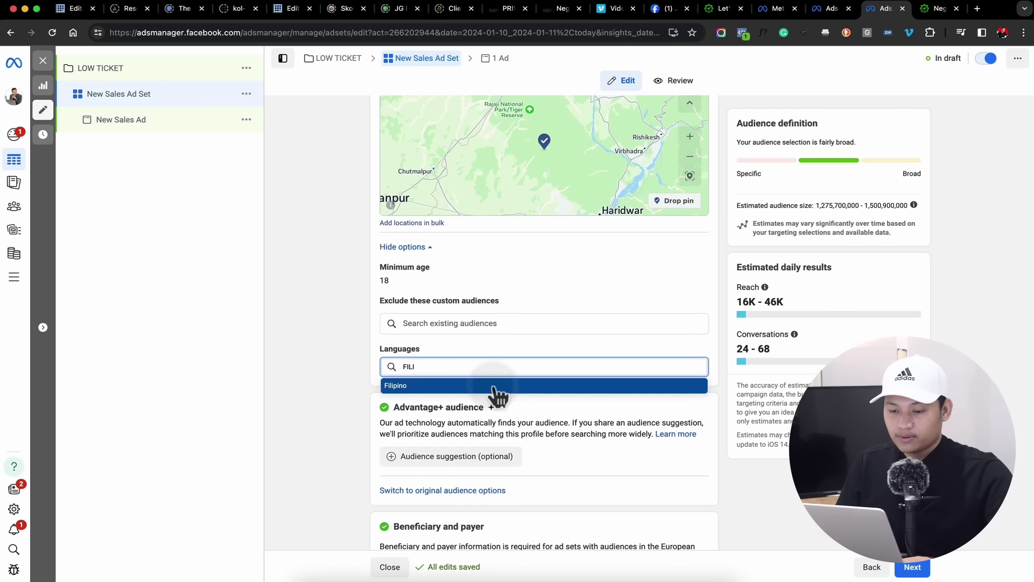
type("I")
left_click(495, 385)
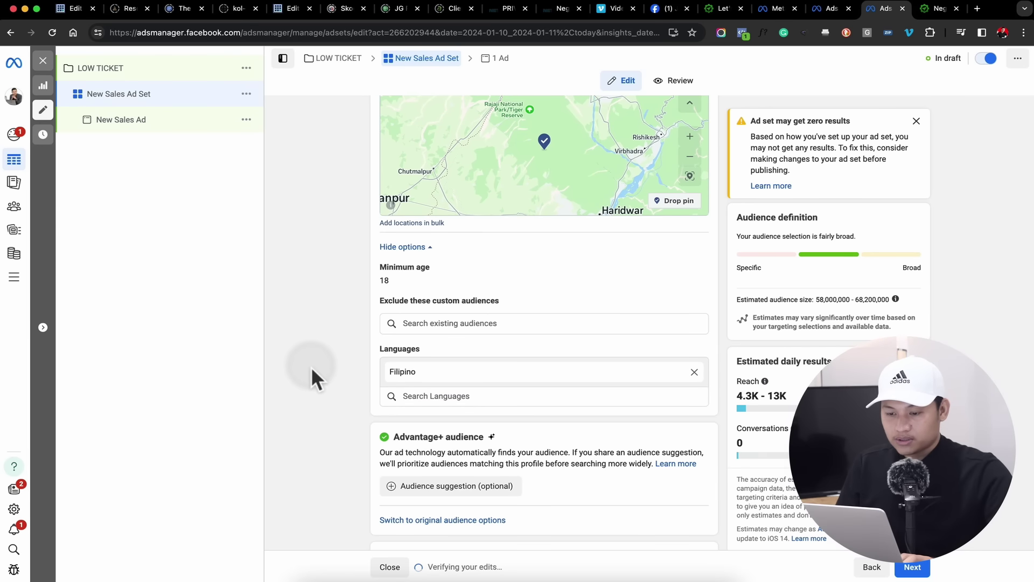
Step: Add an audience suggestion to the Advantage+ audience and set its age range to 25–50
scroll(424, 332, "down", 3)
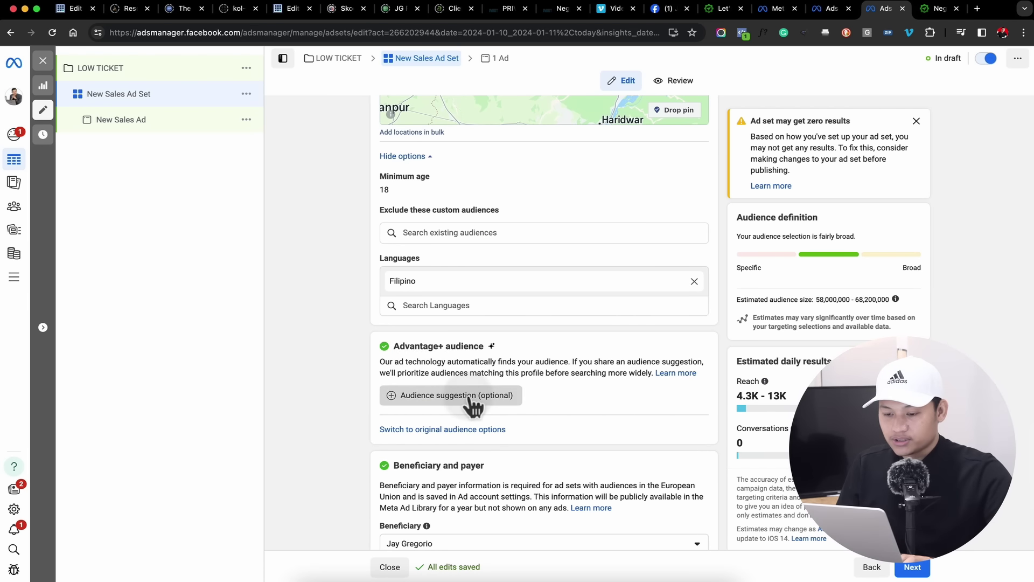
left_click(474, 406)
scroll(467, 397, "down", 5)
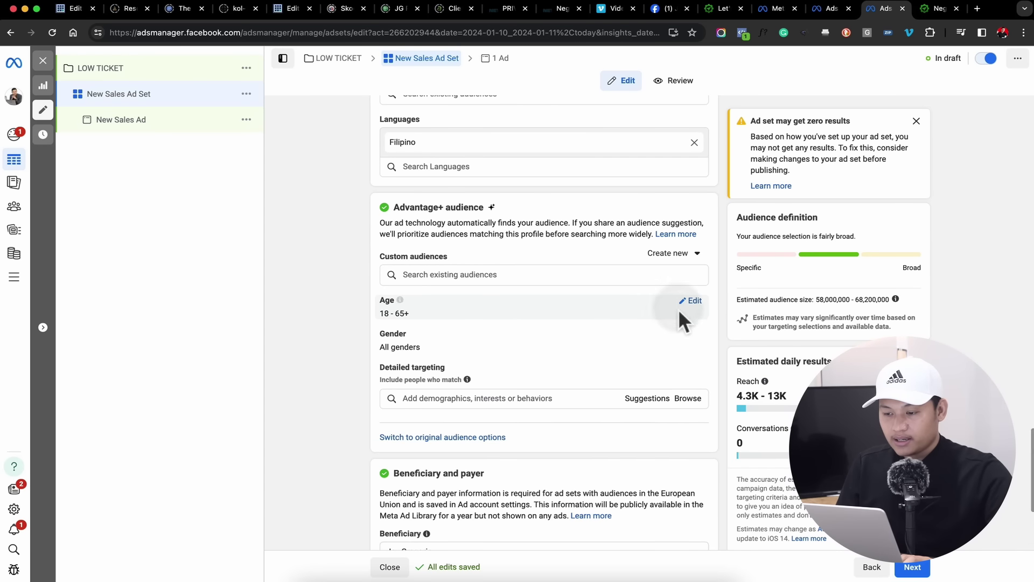
left_click(700, 300)
left_click(409, 315)
scroll(427, 412, "down", 2)
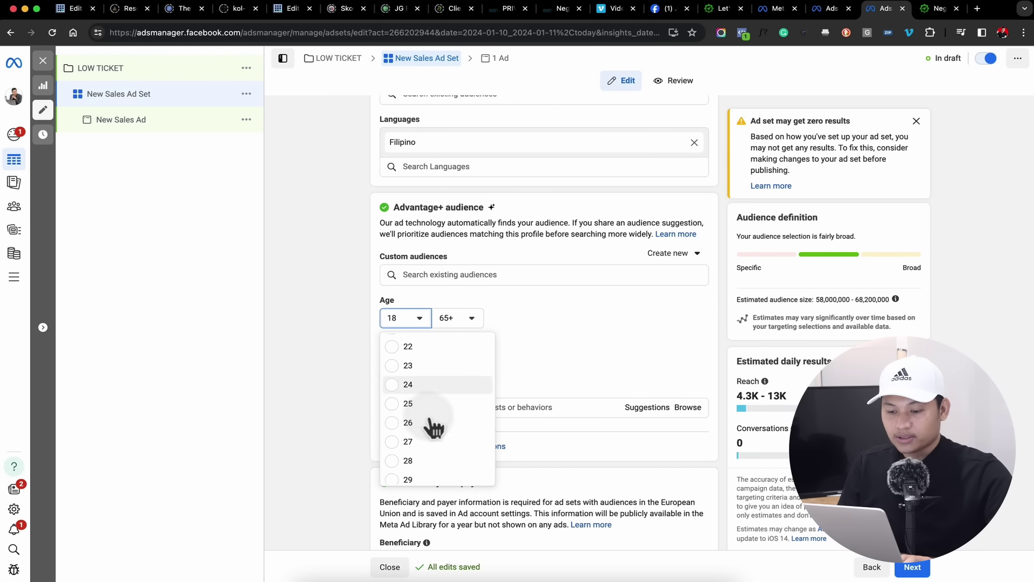
left_click(430, 404)
left_click(461, 318)
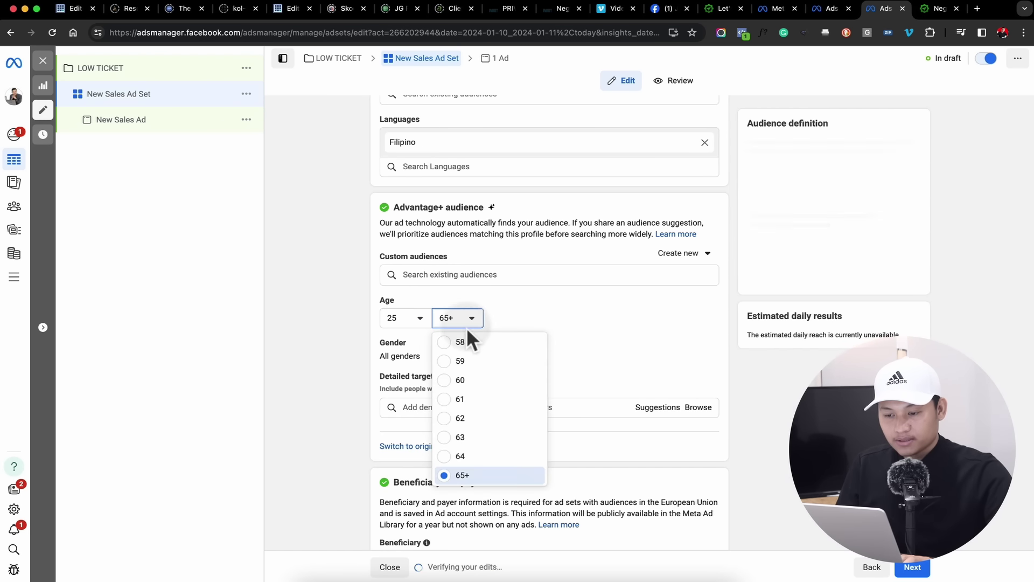
scroll(461, 412, "up", 3)
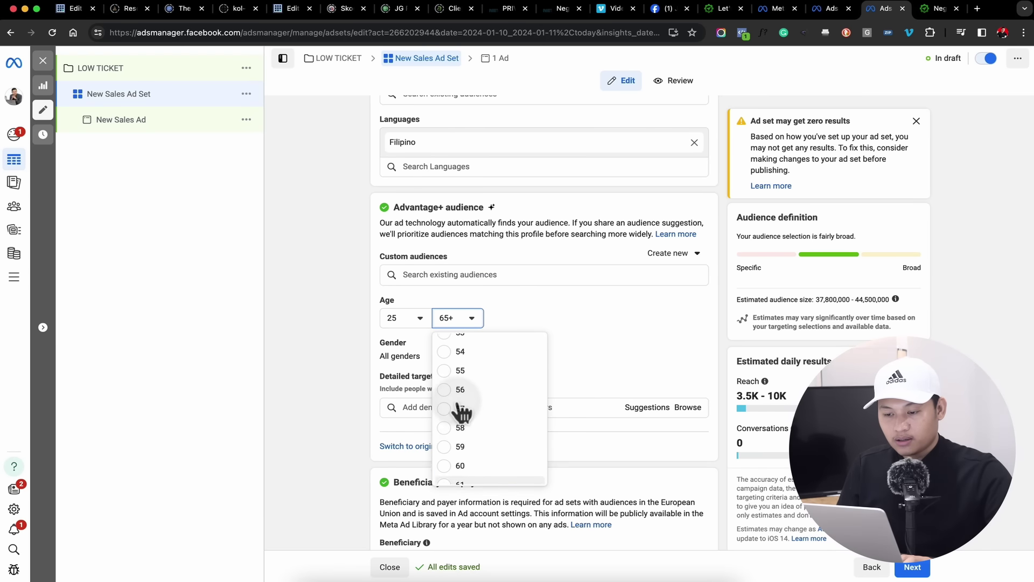
left_click(451, 345)
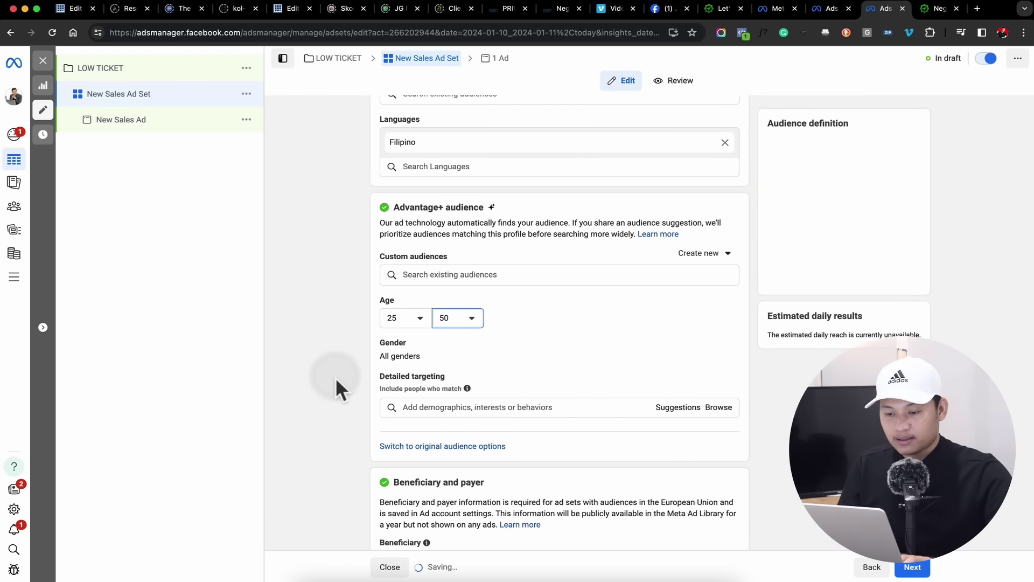
Step: Search detailed targeting for "digital marketing" and add the interest Digital marketing (marketing)
scroll(335, 377, "down", 2)
left_click(441, 343)
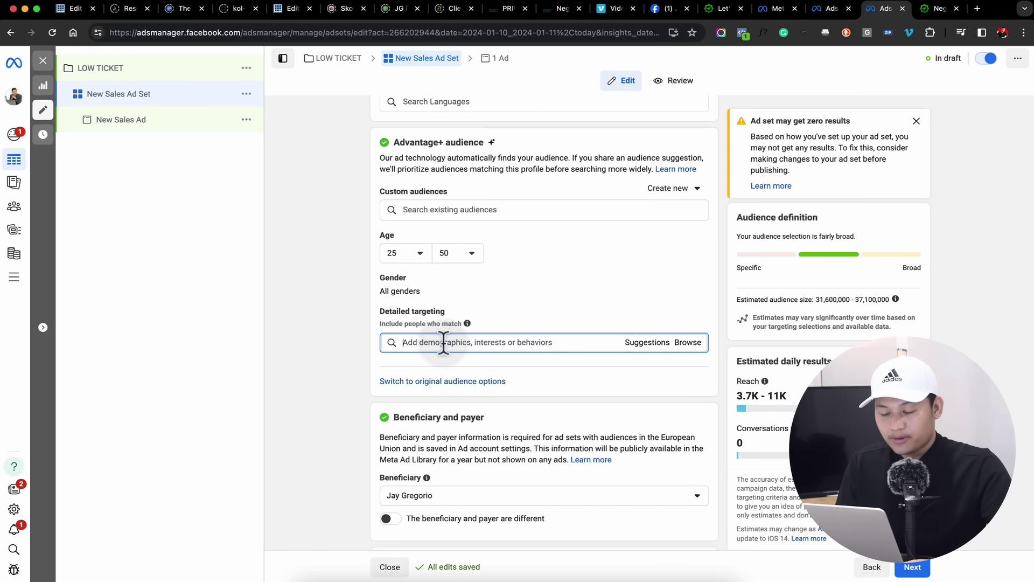
type("digit")
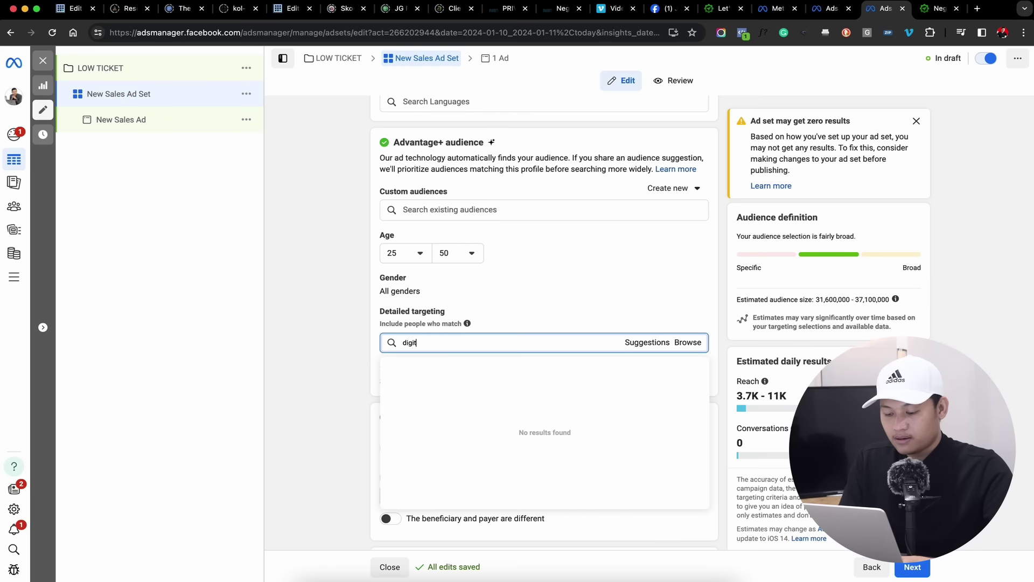
type("al markei")
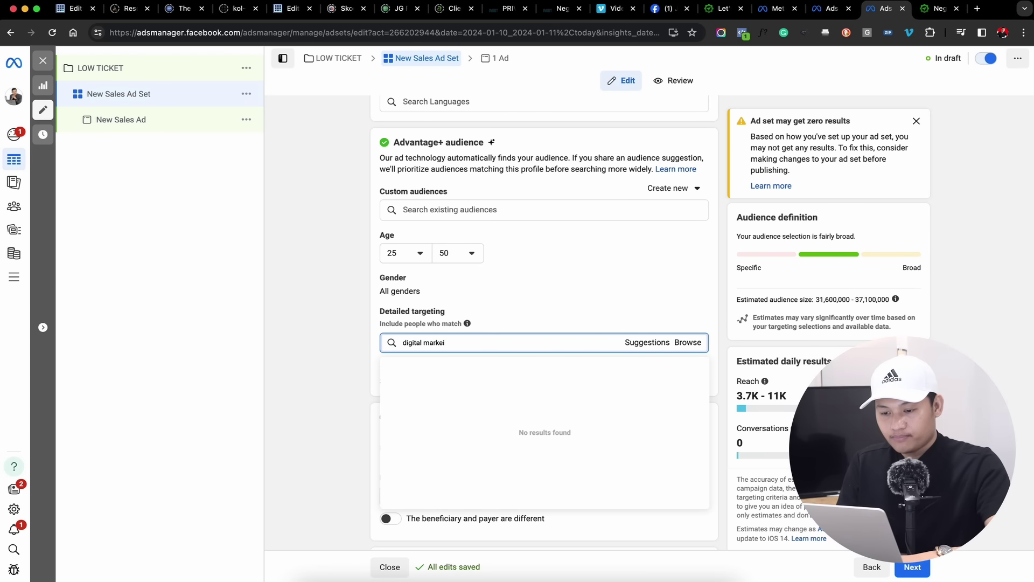
key("BackSpace")
type("ting")
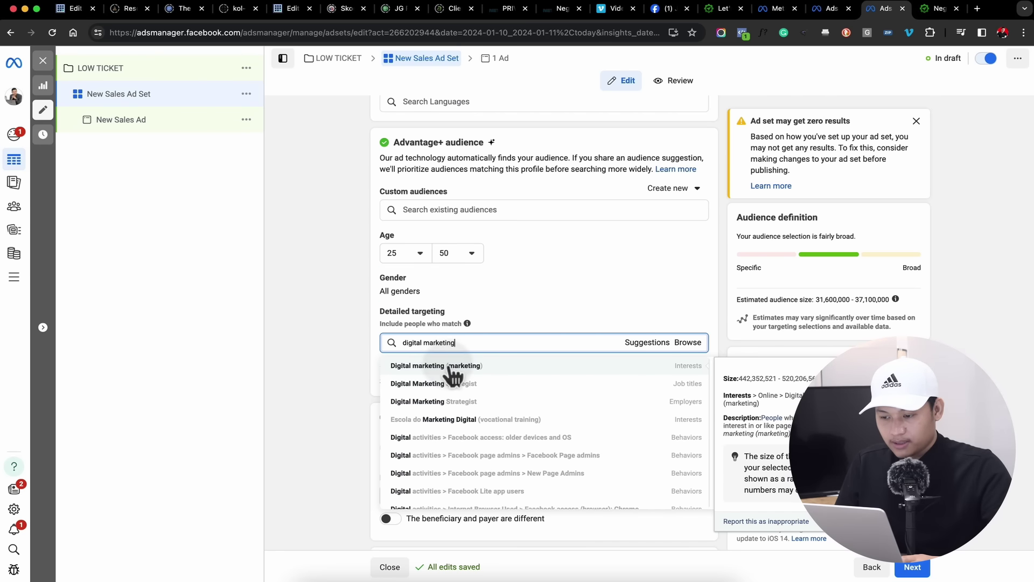
left_click(450, 366)
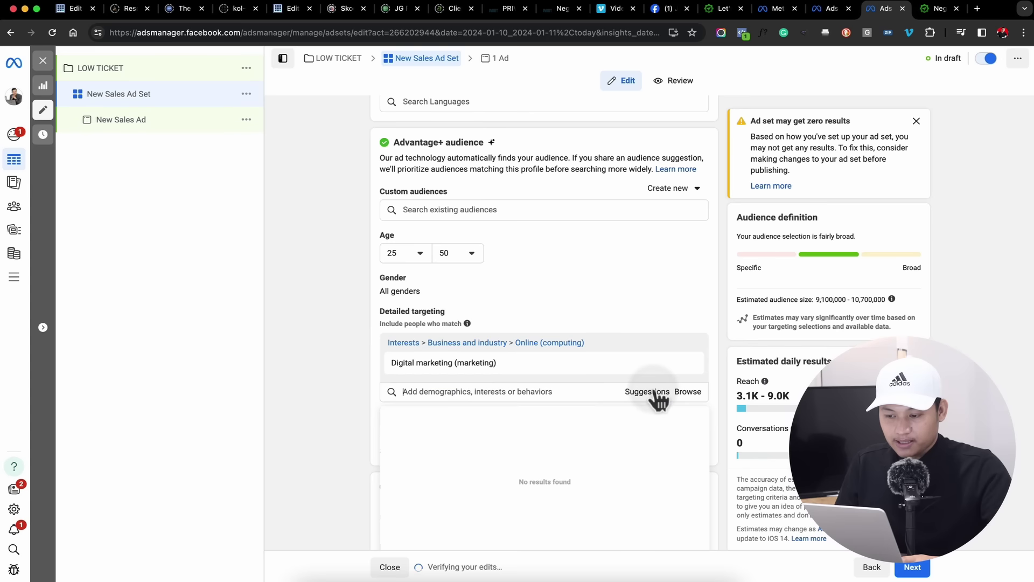
Step: Add the suggested interest Advertising (marketing) to the detailed targeting
mouse_move(498, 474)
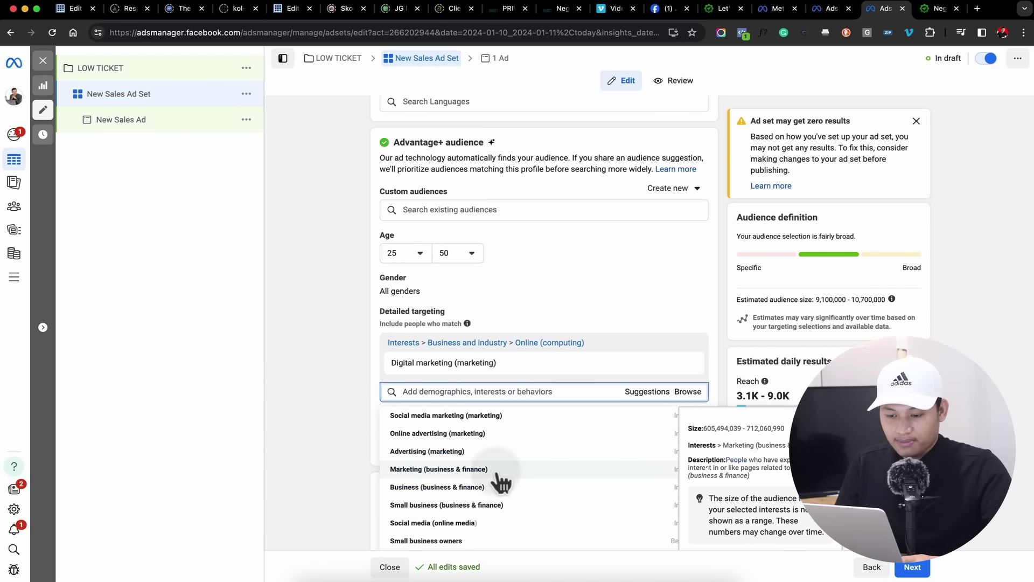
scroll(501, 481, "down", 1)
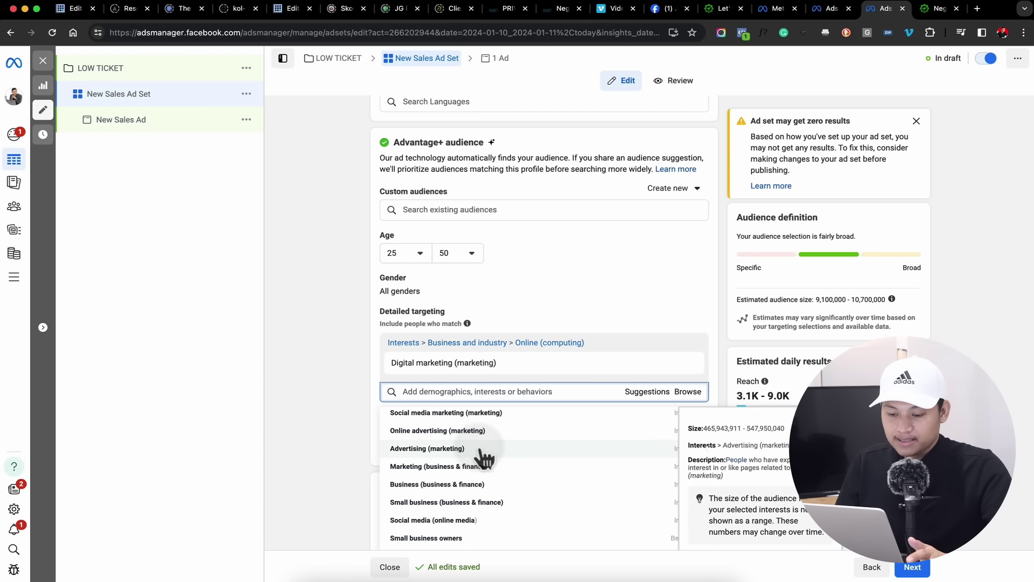
left_click(482, 451)
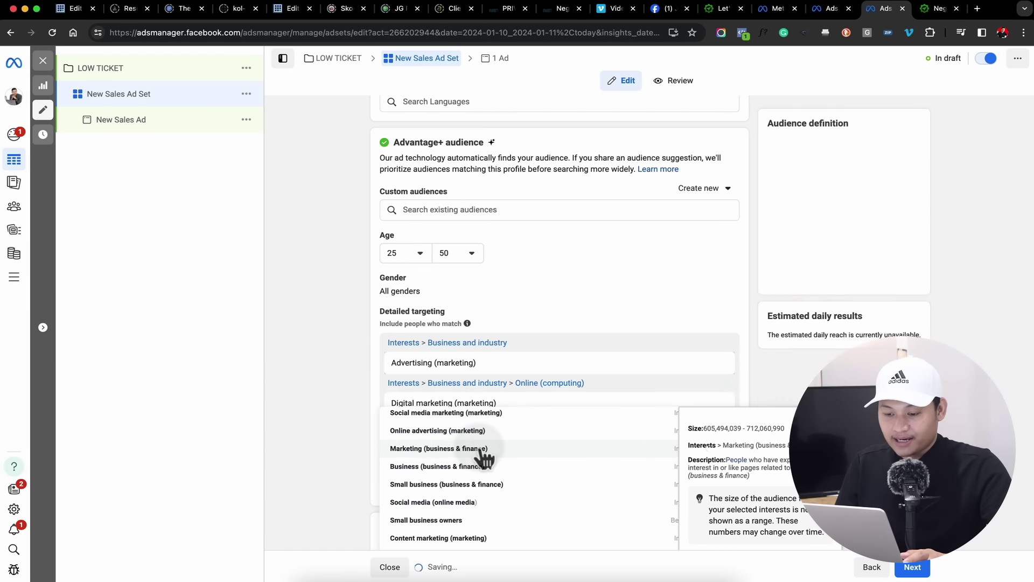
left_click(332, 447)
Step: Examine the further interest suggestions, the estimated audience size, and the ad set's audience, beneficiary and placement settings
left_click(660, 432)
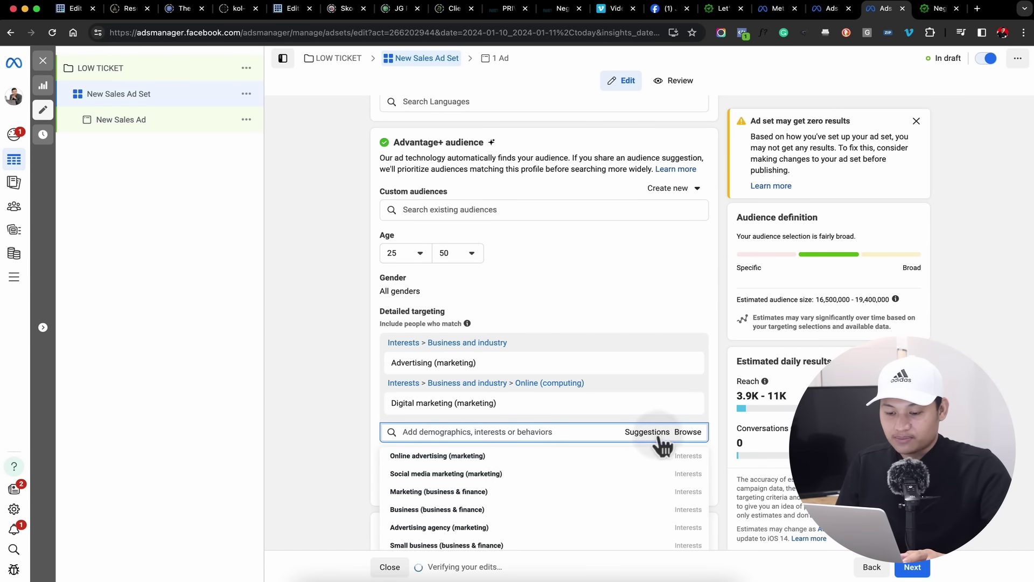
scroll(508, 485, "down", 2)
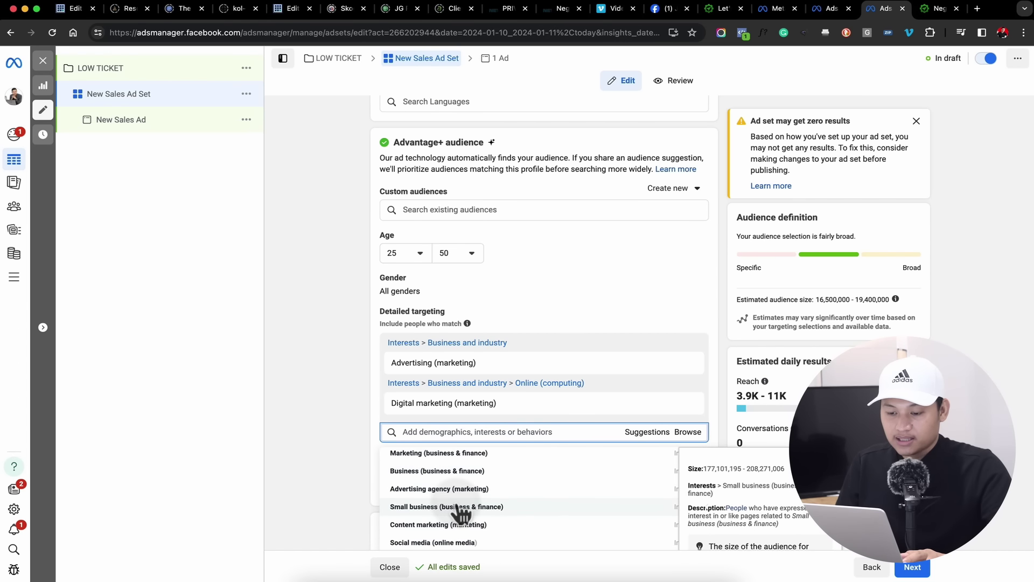
left_click(321, 498)
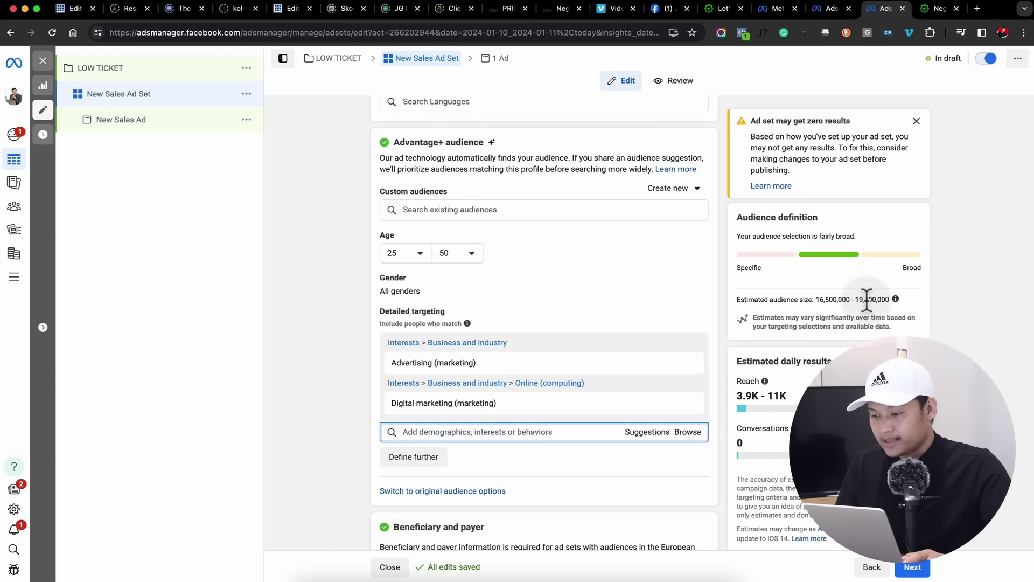
scroll(755, 411, "down", 3)
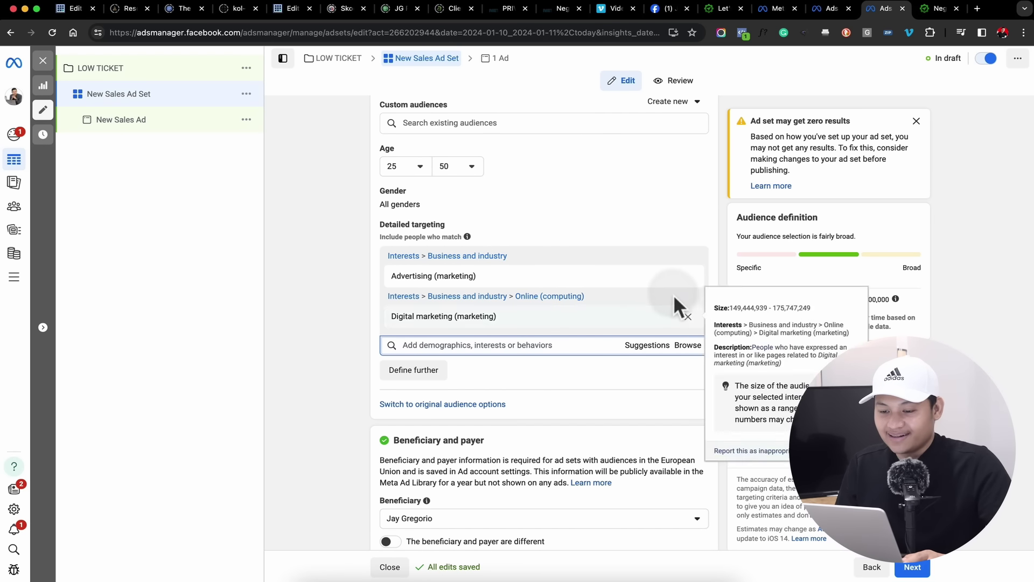
scroll(411, 415, "down", 5)
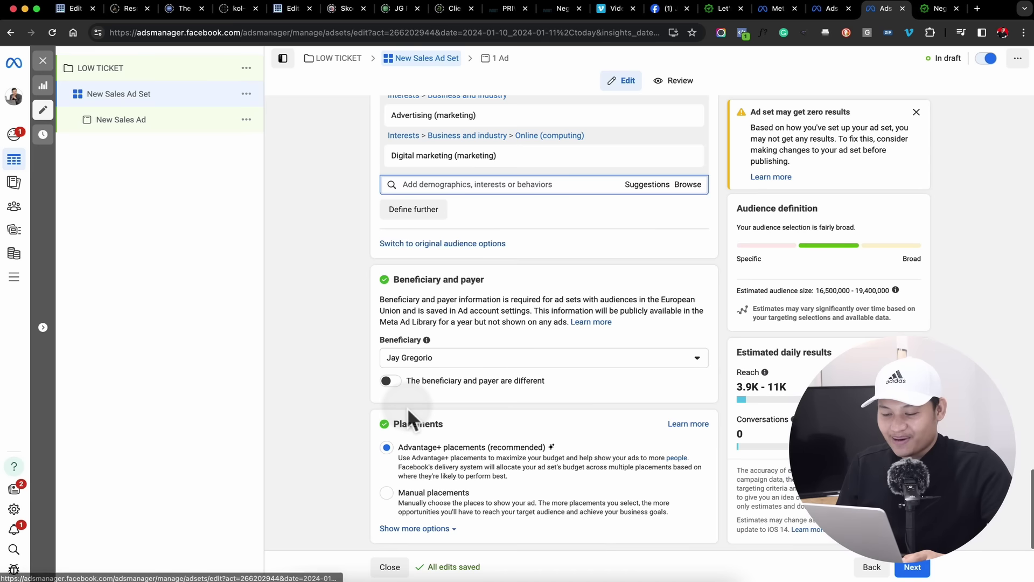
scroll(415, 364, "up", 15)
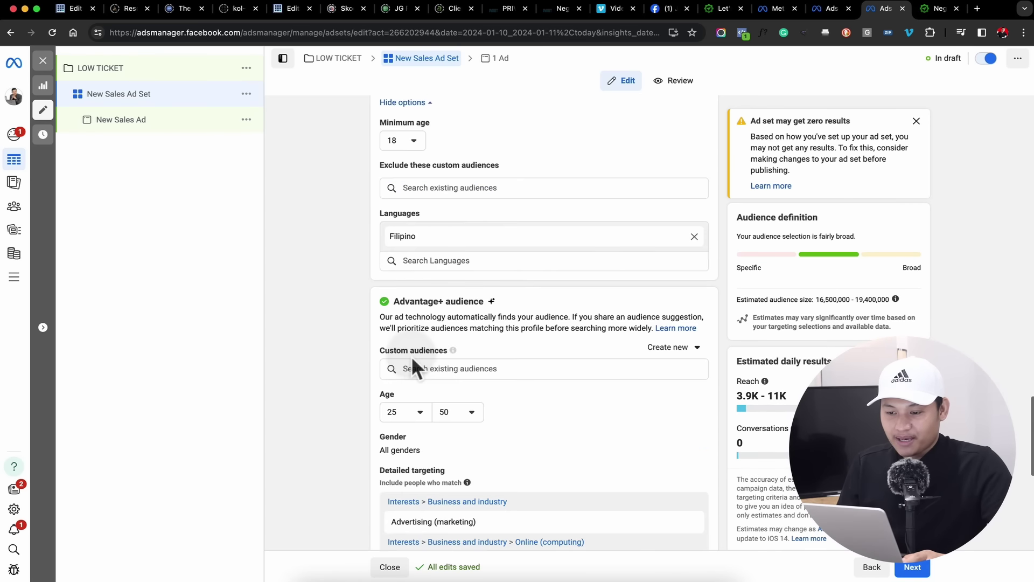
scroll(414, 364, "down", 10)
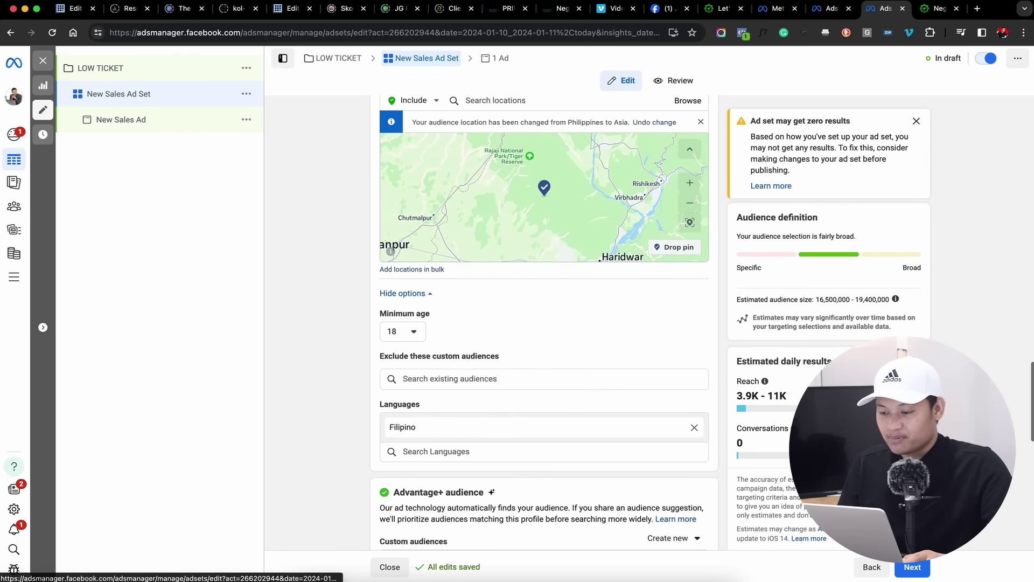
scroll(626, 434, "down", 3)
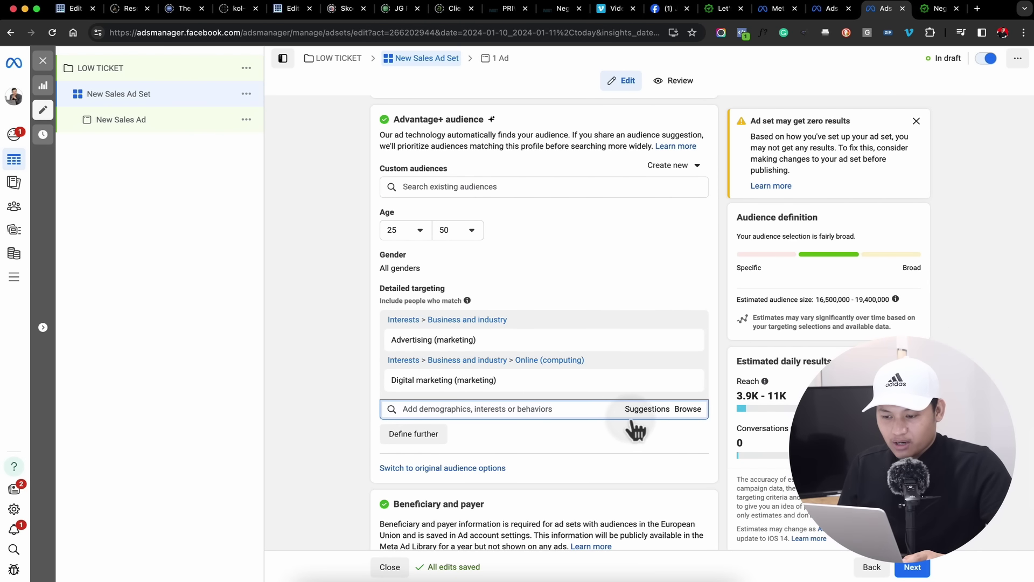
Step: Remove the Advertising (marketing) and Digital marketing (marketing) interests from the detailed targeting
mouse_move(689, 345)
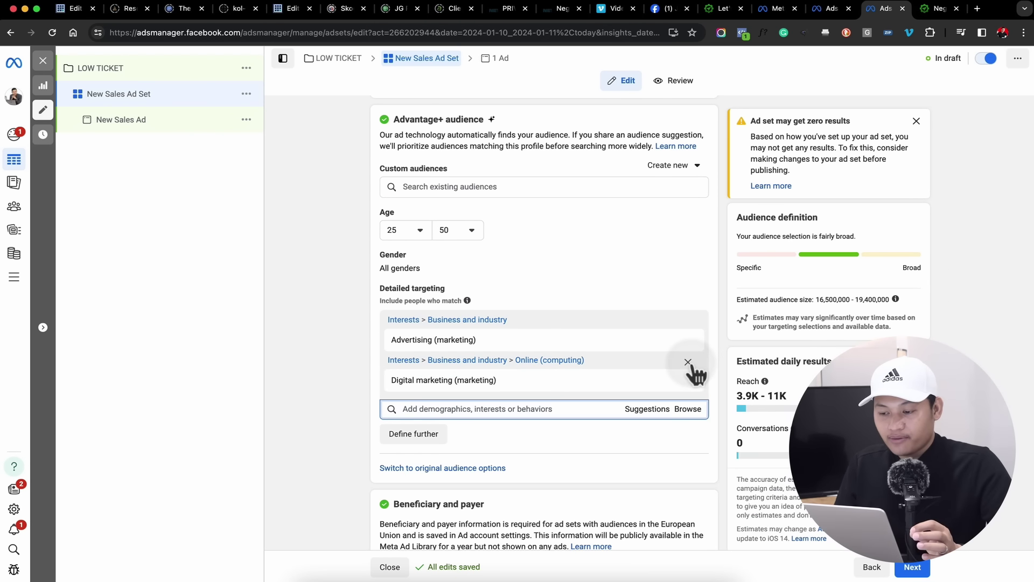
left_click(688, 362)
left_click(690, 345)
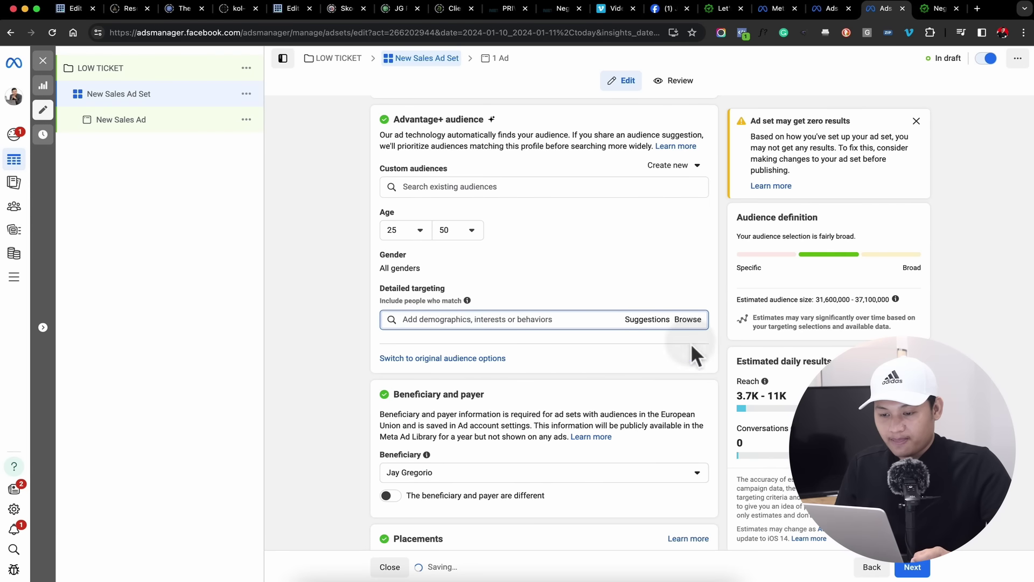
Step: Review the Advantage+ audience settings and dismiss the warning that the ad set may get zero results
scroll(604, 280, "up", 2)
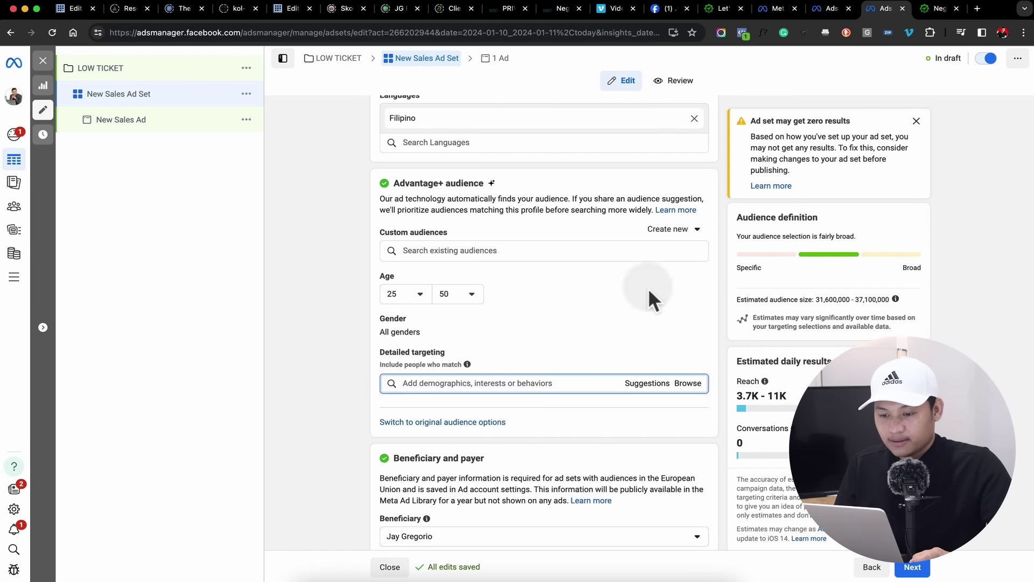
scroll(575, 330, "up", 2)
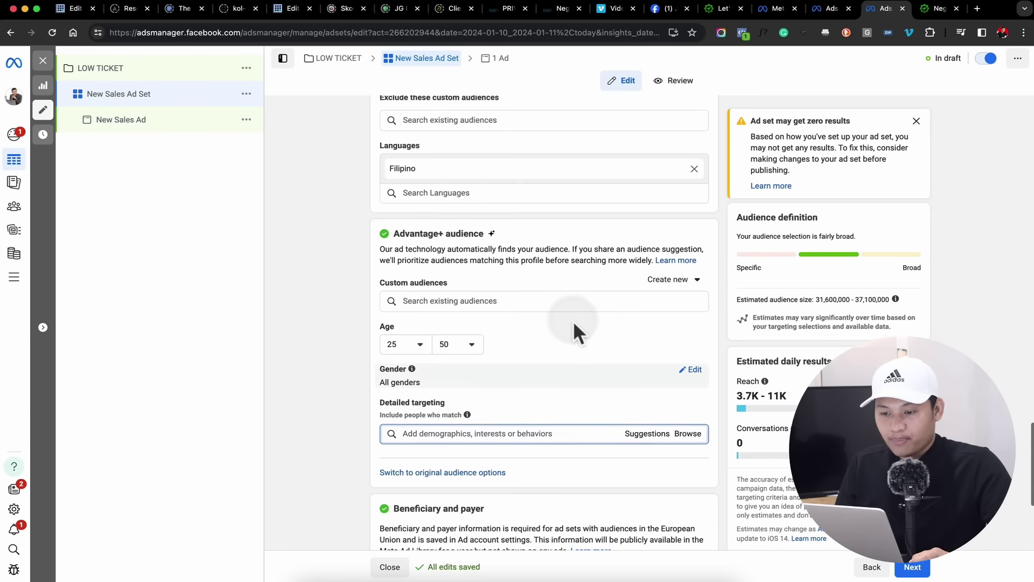
scroll(541, 428, "down", 2)
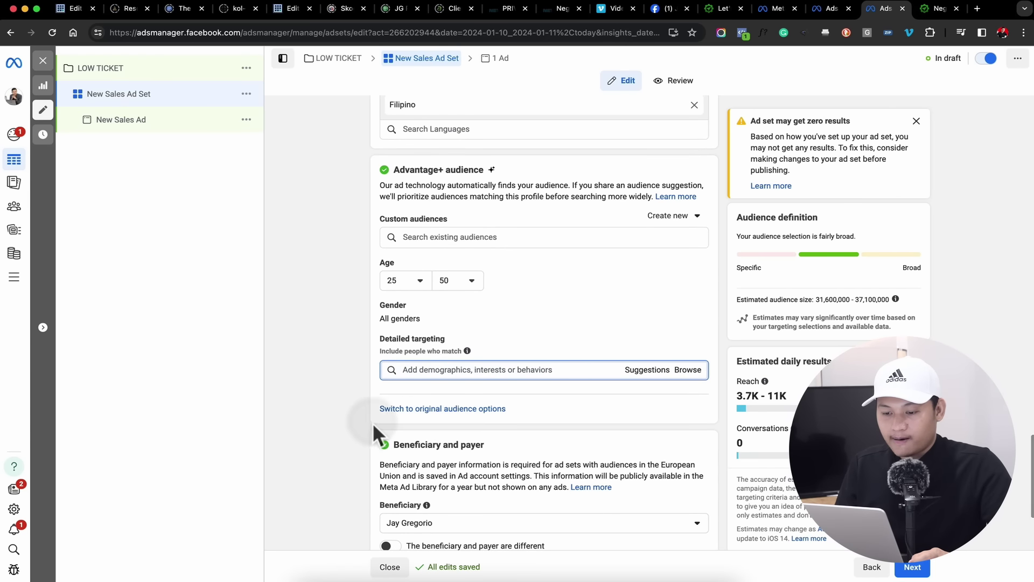
scroll(511, 311, "up", 2)
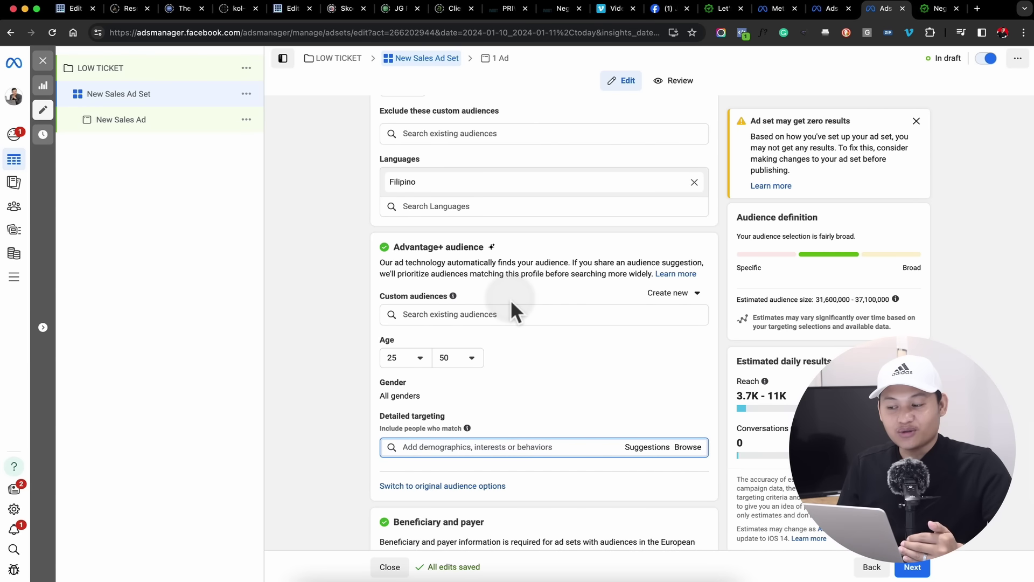
left_click(921, 124)
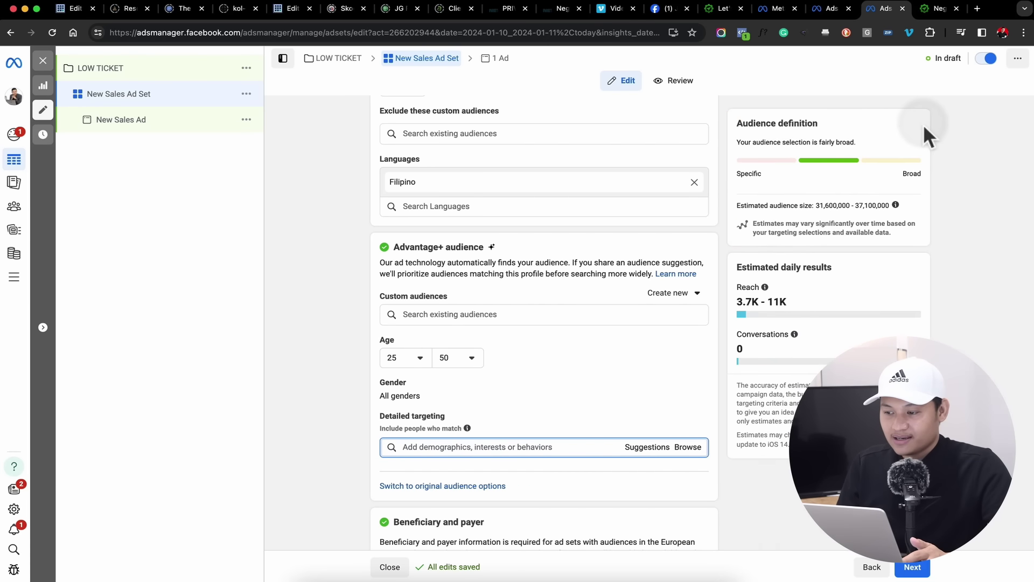
Step: Set the Advantage+ audience age range to 18 through 65+ and dismiss the zero-results warning
scroll(317, 384, "down", 1)
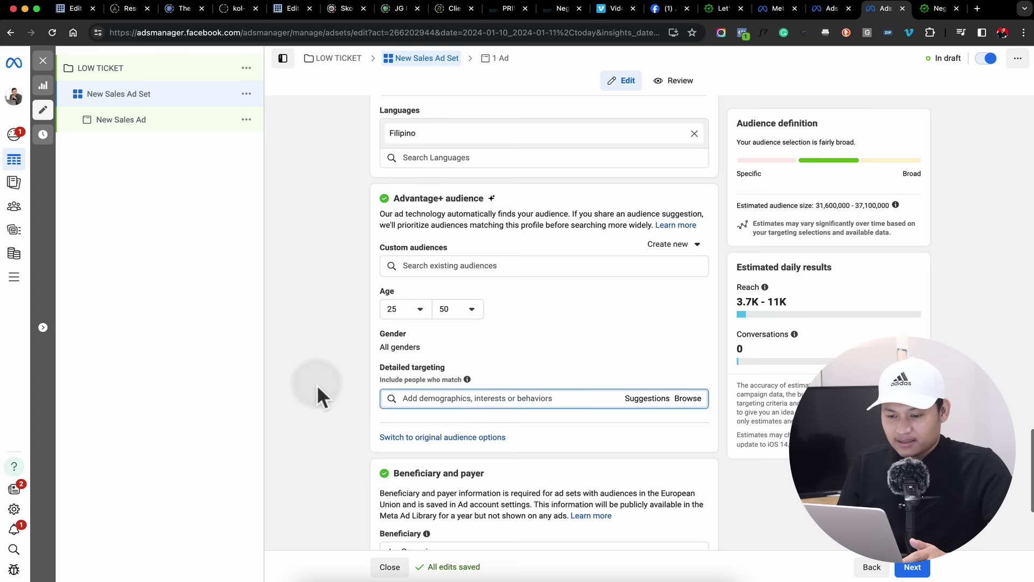
left_click(402, 311)
left_click(406, 330)
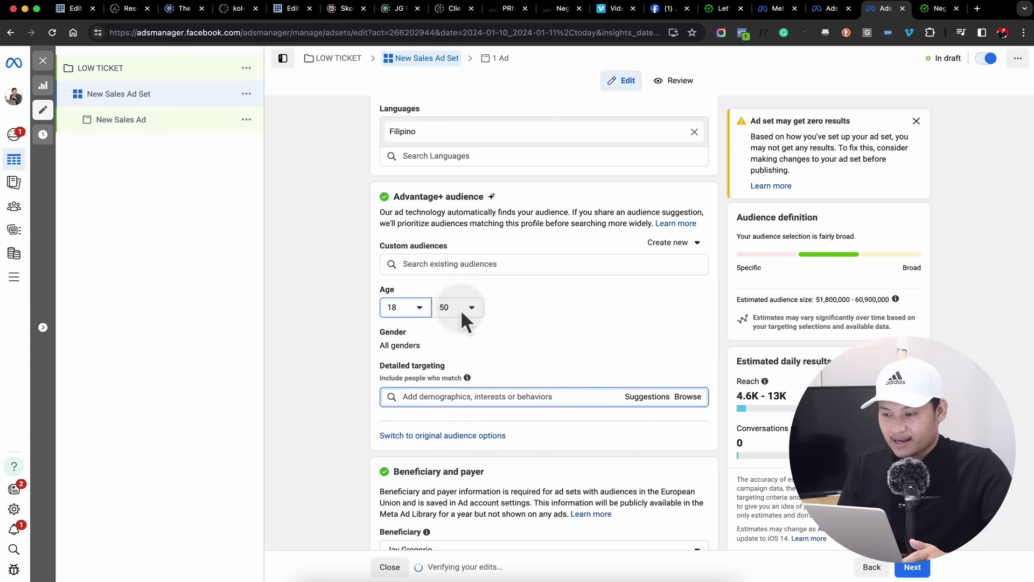
left_click(460, 309)
scroll(459, 404, "down", 3)
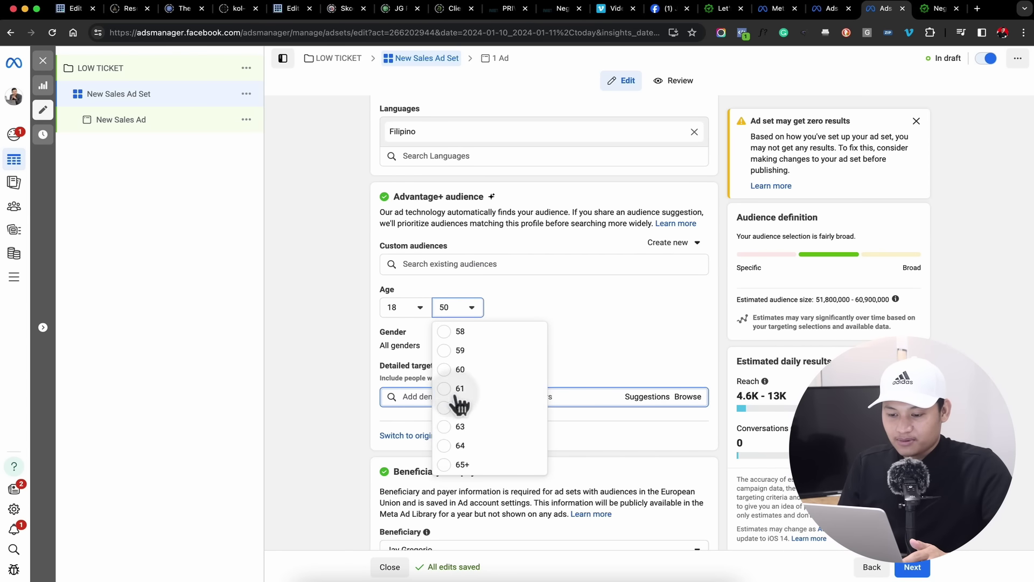
left_click(453, 466)
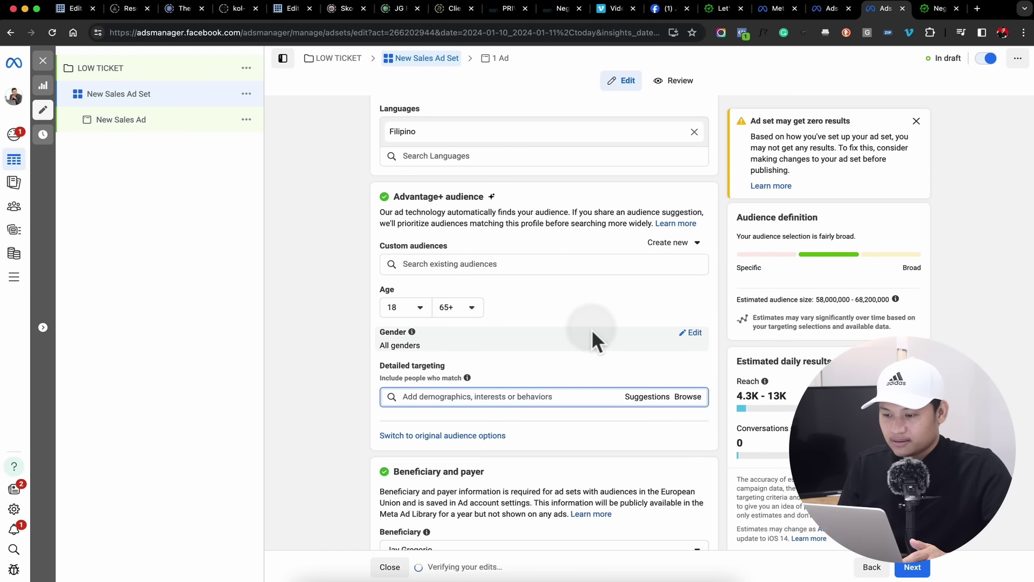
left_click(917, 121)
Step: Raise the lower age limit of the Advantage+ audience to 25
scroll(537, 327, "down", 2)
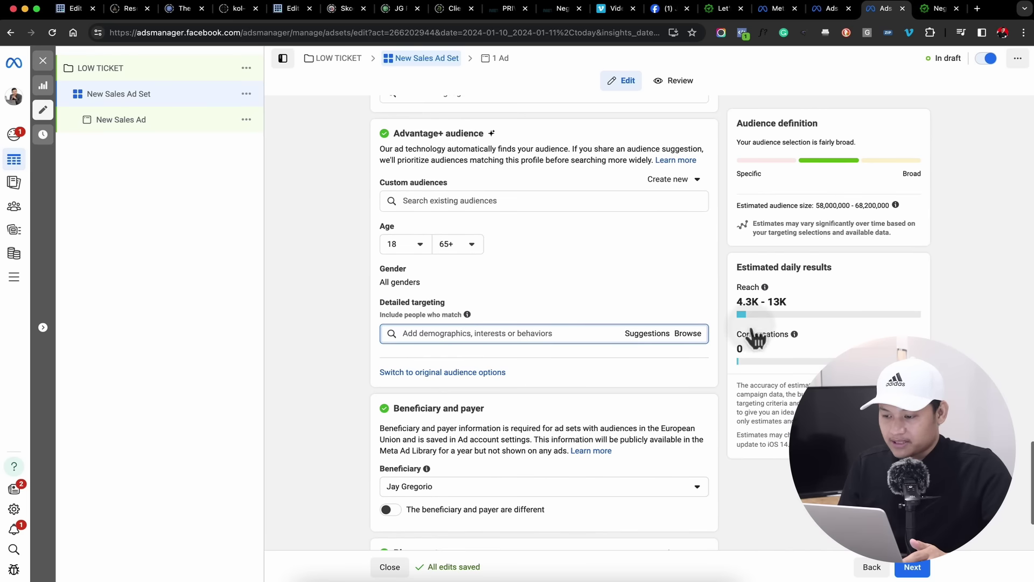
left_click(417, 241)
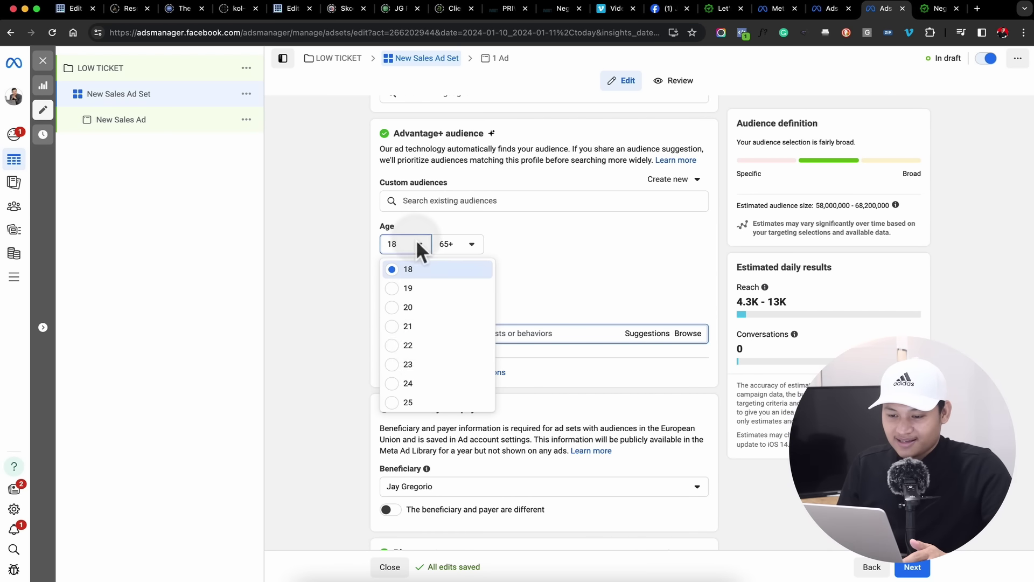
left_click(416, 404)
scroll(332, 379, "down", 1)
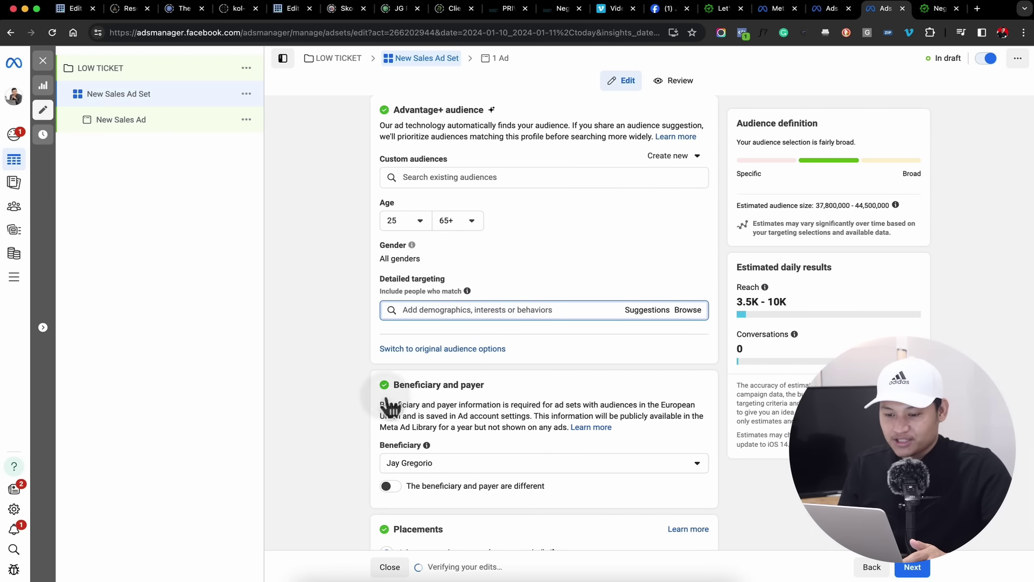
Step: Review the ad set's placements, audience, budget and messaging app settings, along with the estimated daily reach and conversations
scroll(385, 408, "down", 3)
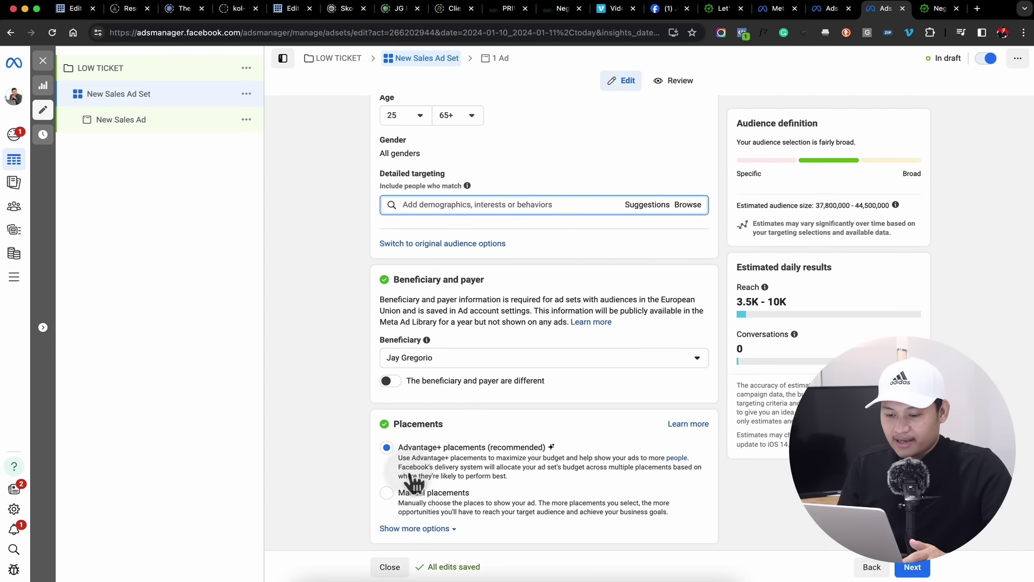
scroll(418, 458, "up", 10)
scroll(332, 446, "up", 4)
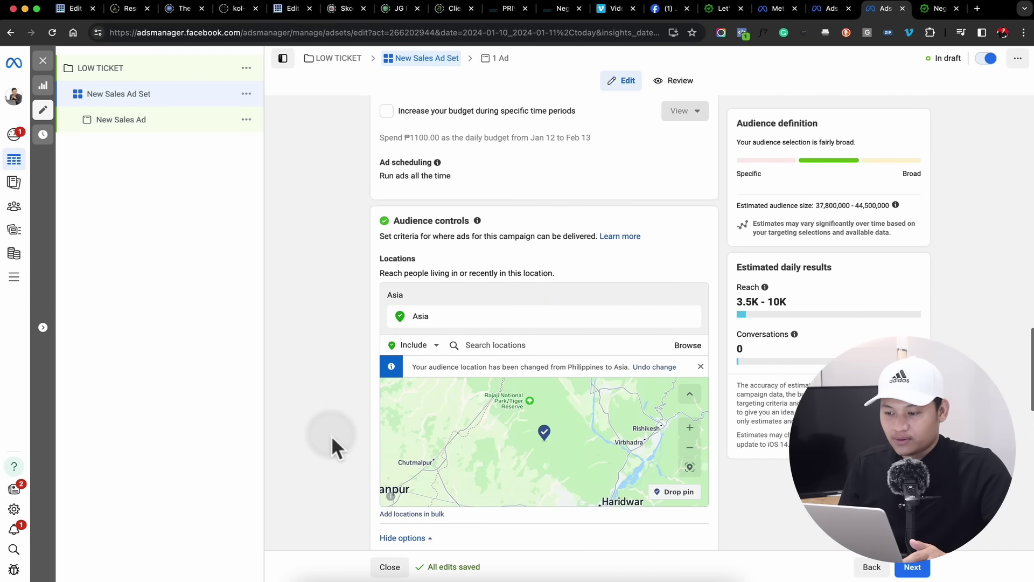
scroll(532, 301, "up", 12)
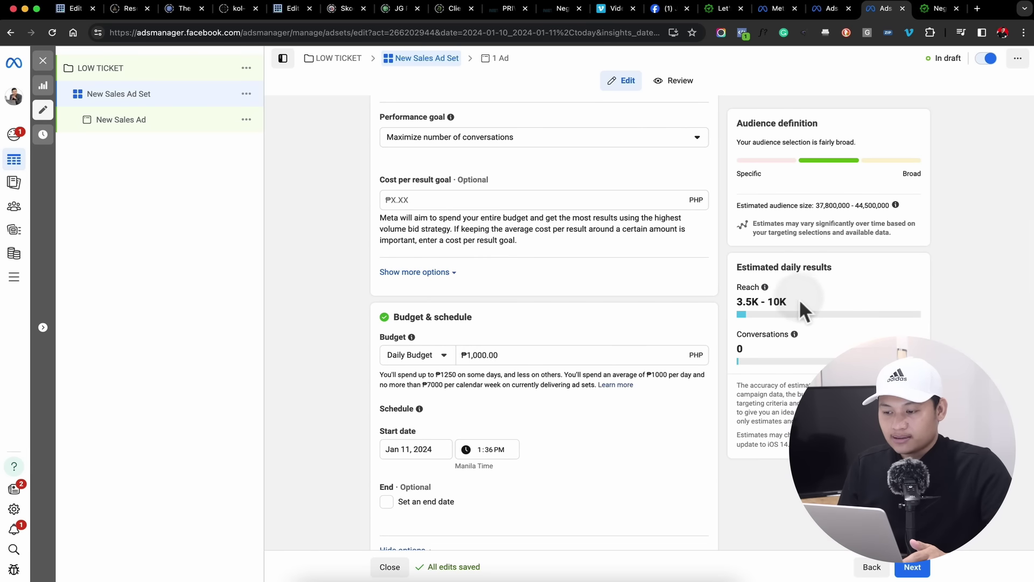
scroll(779, 301, "up", 7)
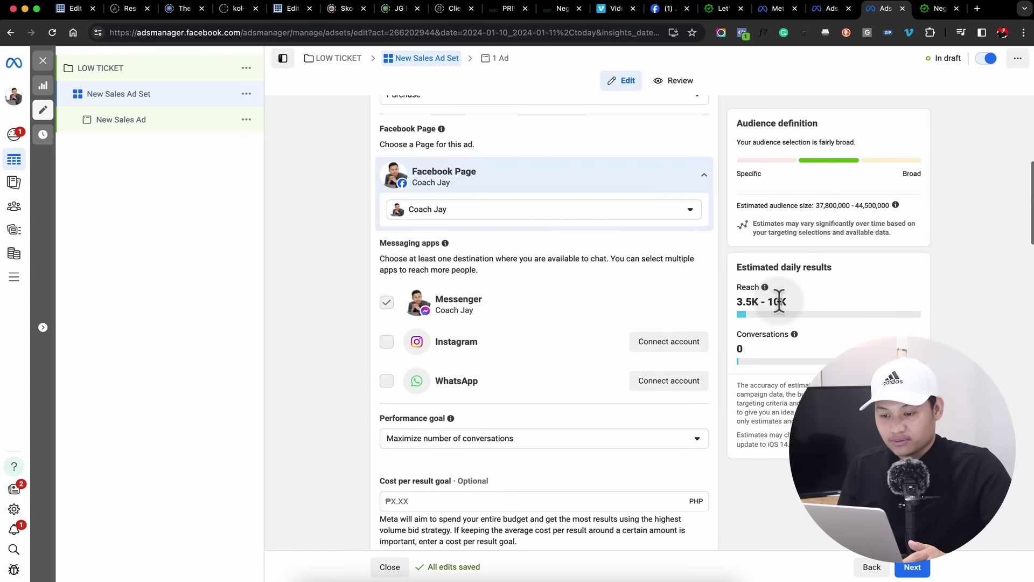
scroll(779, 301, "down", 9)
scroll(779, 301, "down", 10)
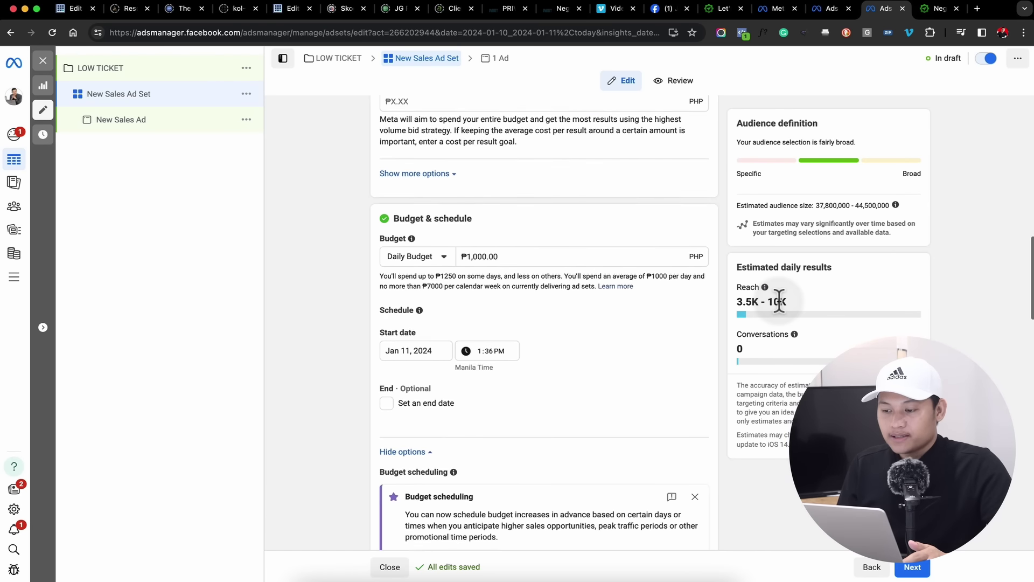
scroll(780, 301, "down", 3)
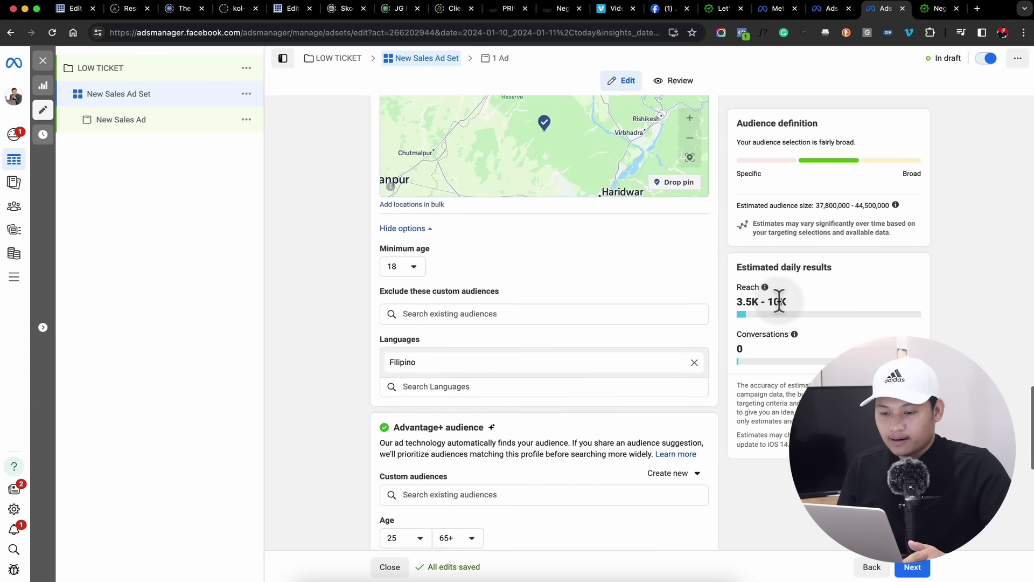
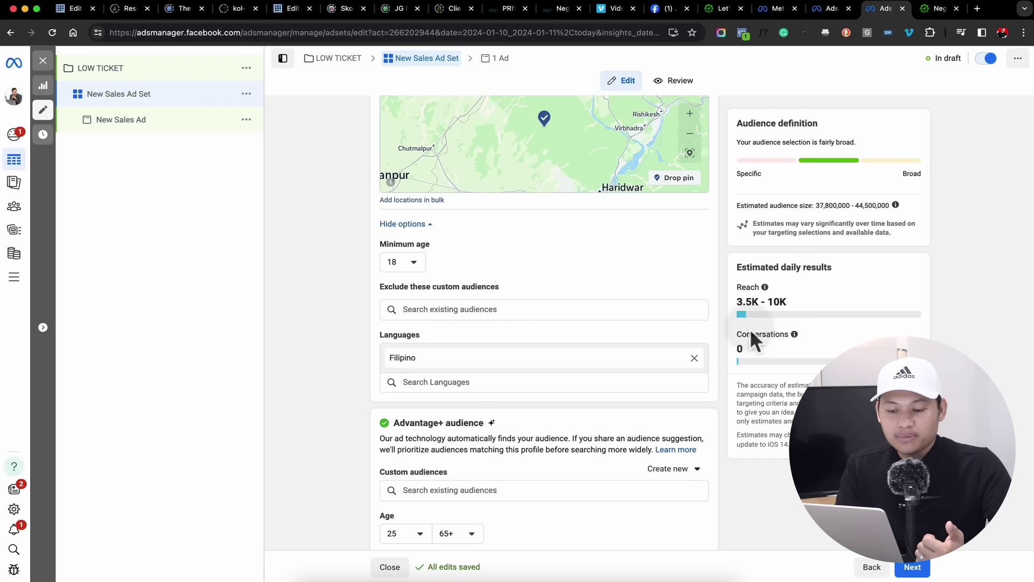
scroll(750, 329, "down", 5)
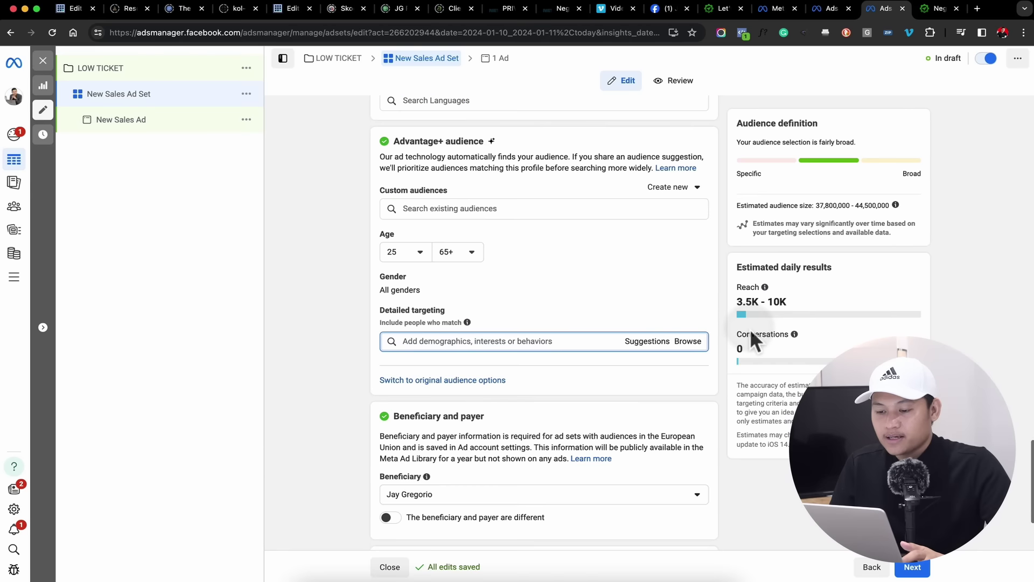
scroll(749, 329, "down", 3)
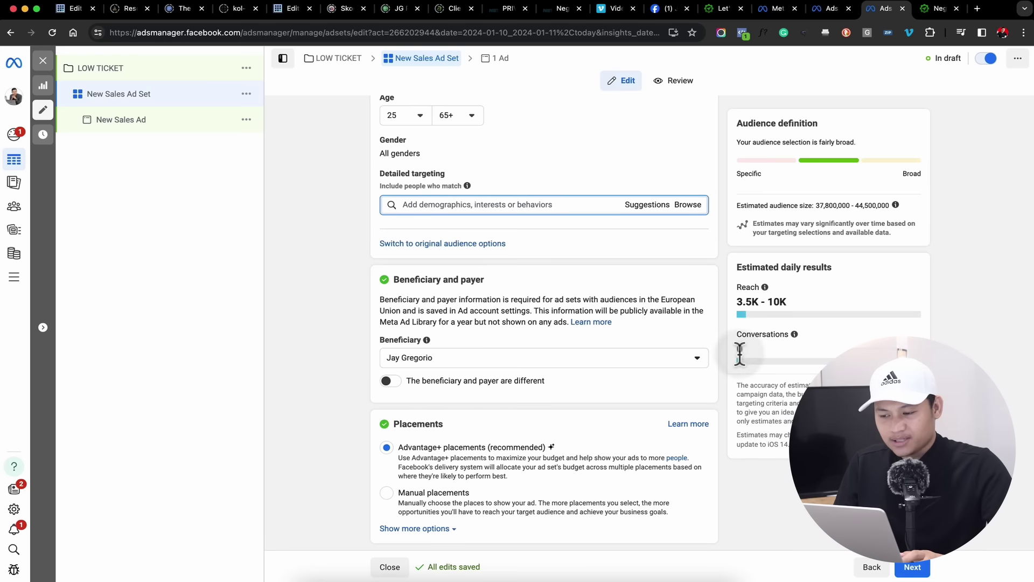
triple_click(836, 339)
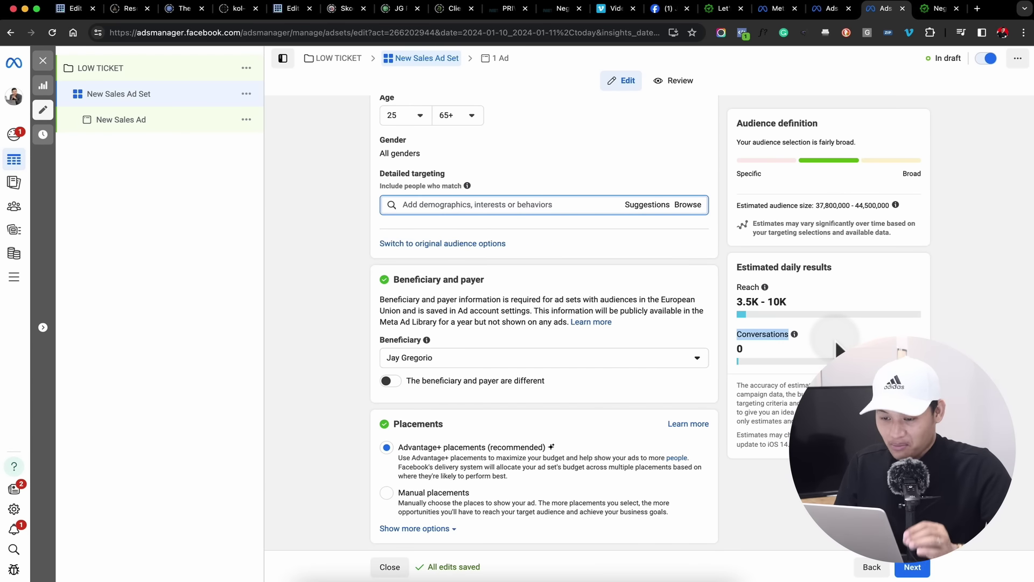
Step: Try the original audience options, return to Advantage+ audience, and dismiss the zero-results warning
left_click(626, 265)
scroll(626, 265, "up", 1)
scroll(598, 301, "up", 2)
scroll(598, 301, "down", 3)
left_click(439, 273)
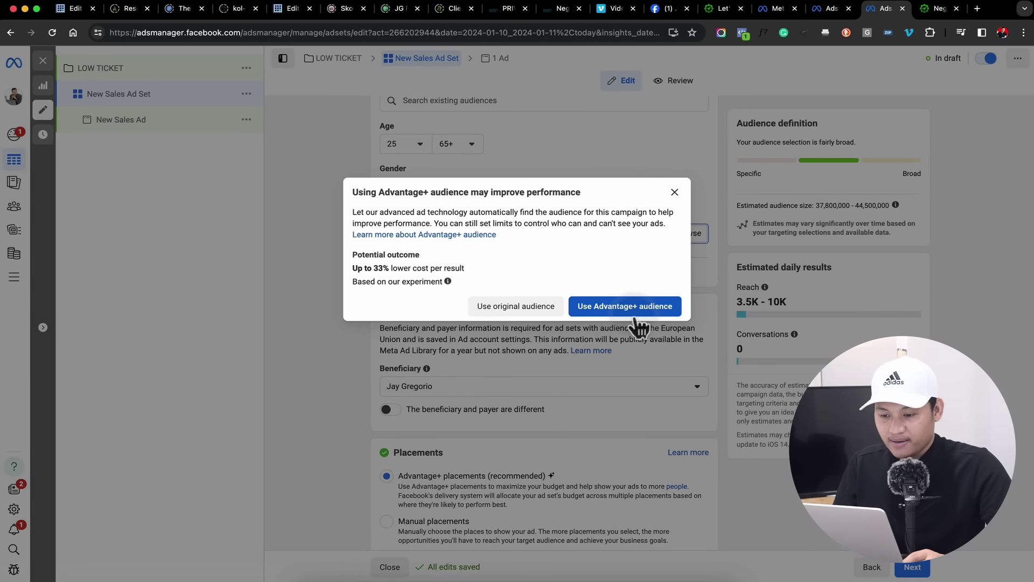
left_click(525, 315)
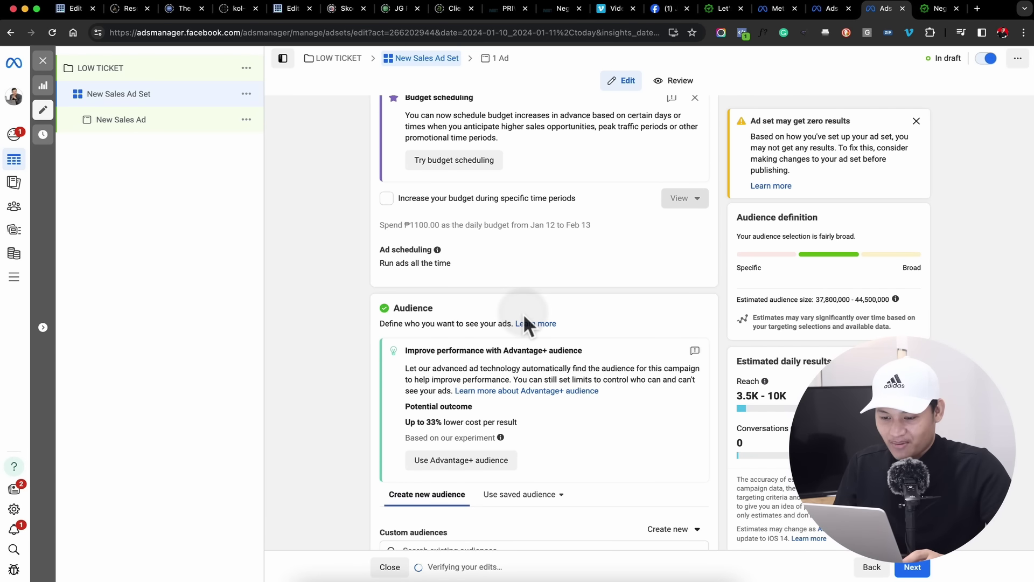
scroll(522, 312, "down", 3)
left_click(492, 335)
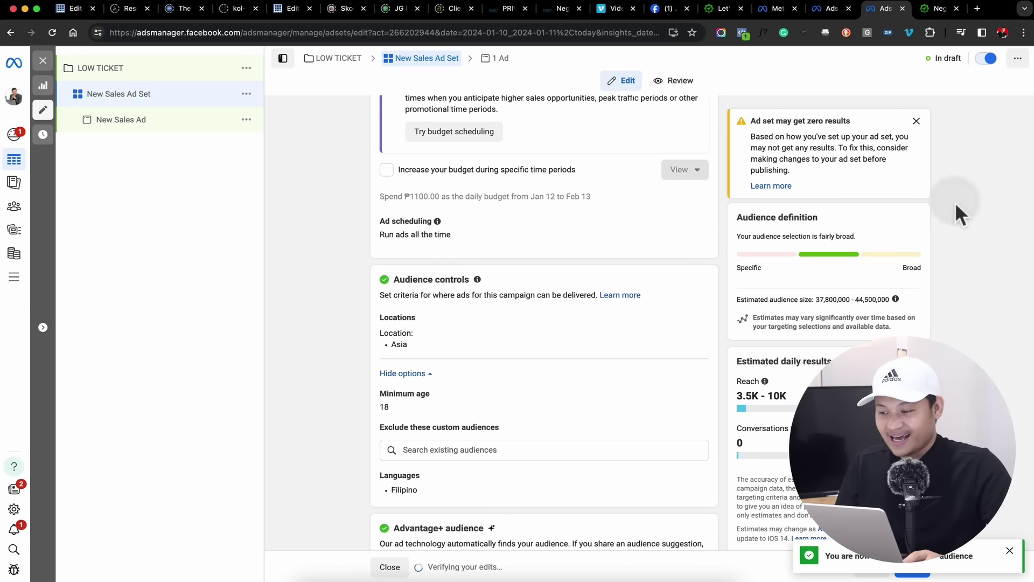
left_click(917, 122)
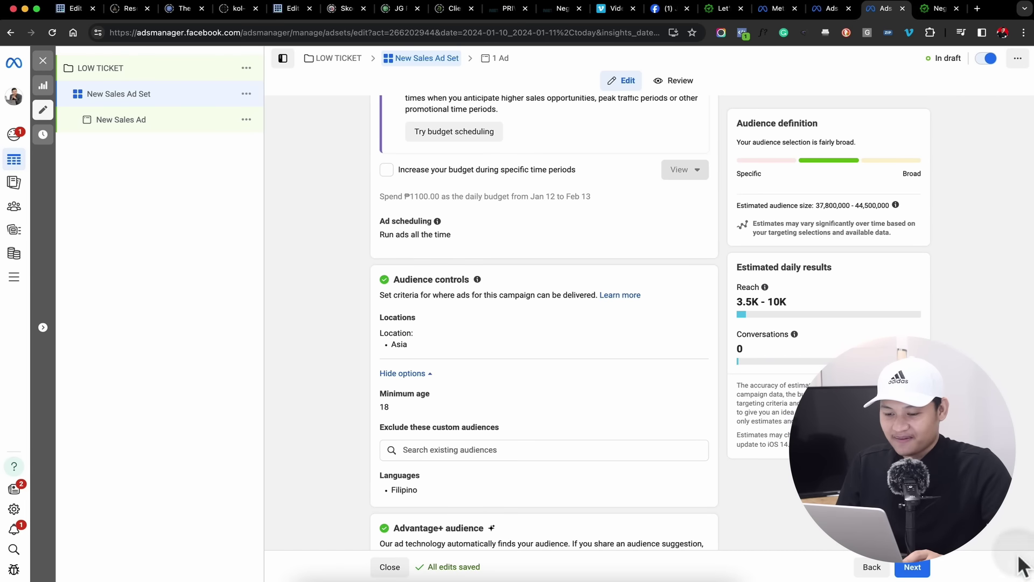
Step: Recheck the ad set's settings, continue to the New Sales Ad, and check its Instagram account choices
scroll(425, 418, "down", 10)
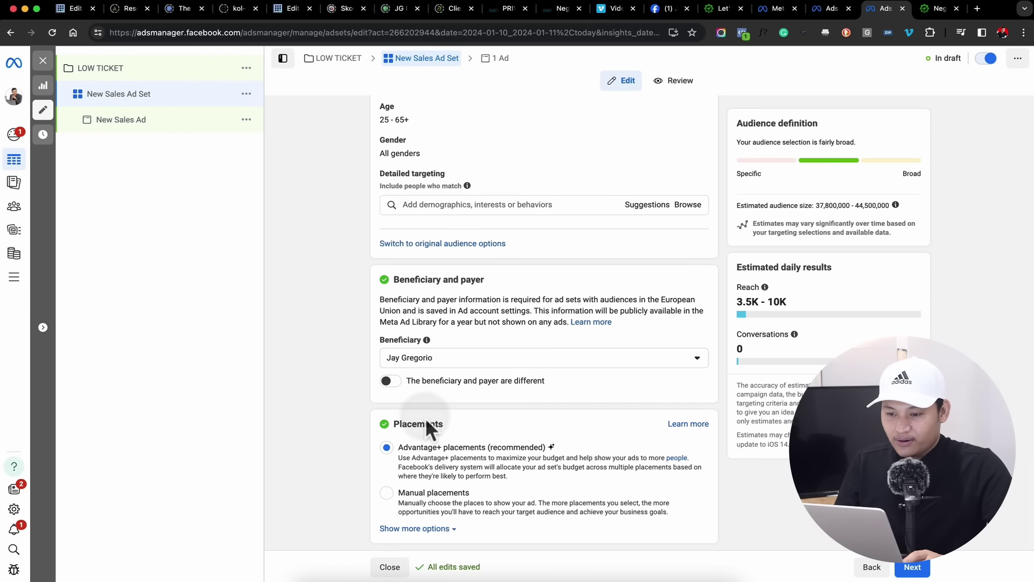
scroll(425, 418, "up", 15)
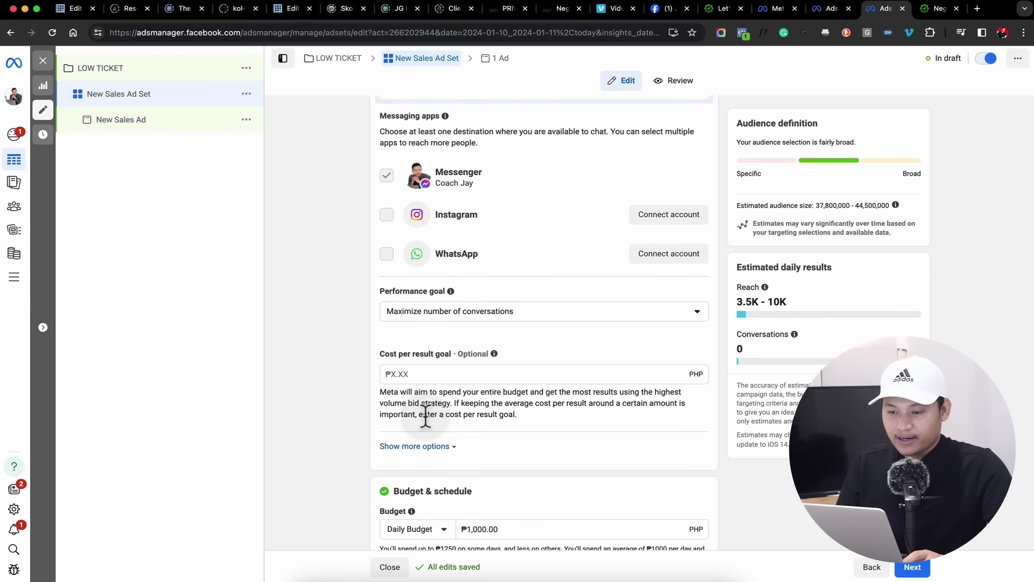
scroll(425, 418, "up", 9)
scroll(425, 418, "down", 4)
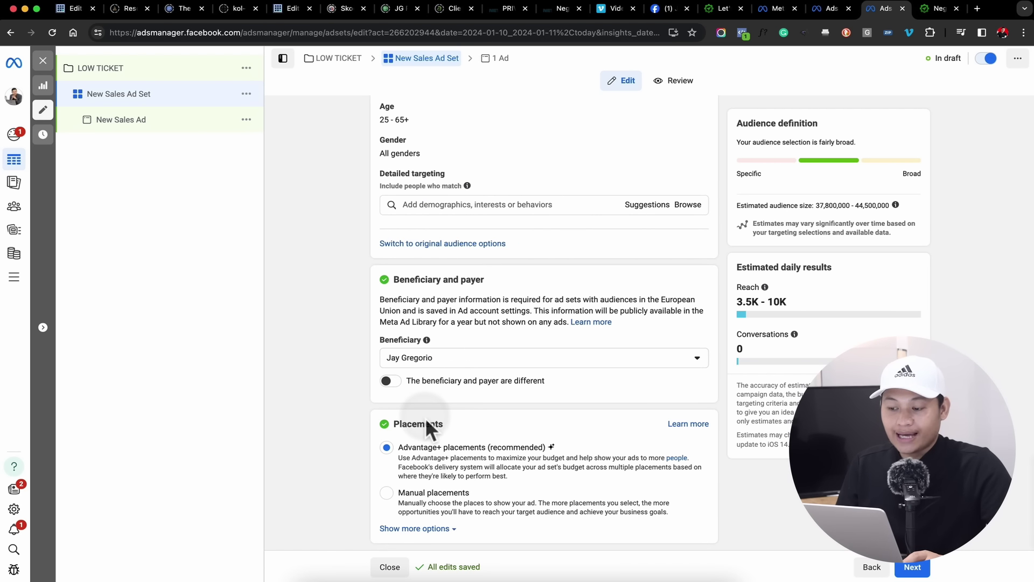
left_click(913, 568)
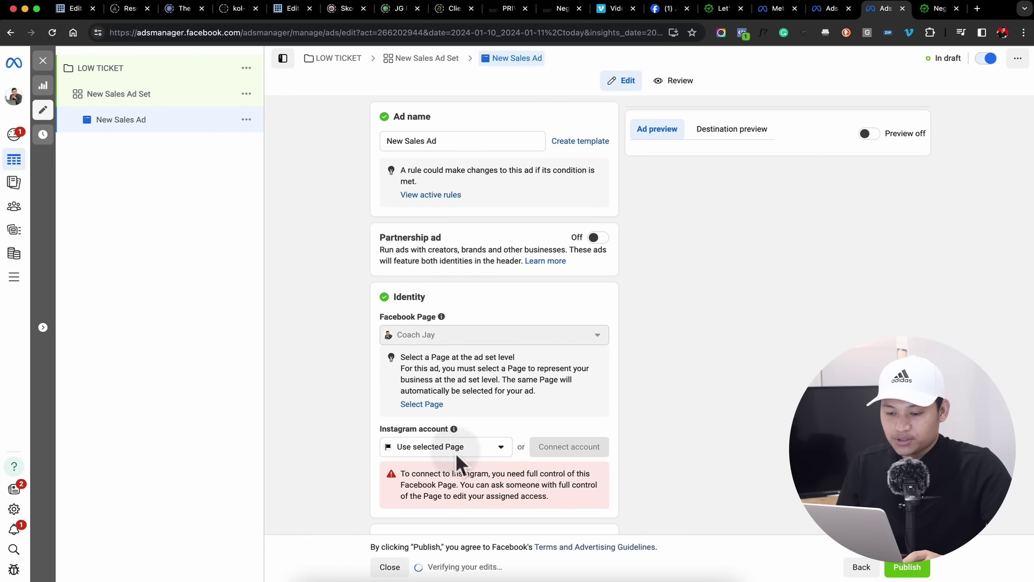
left_click(468, 450)
left_click(305, 466)
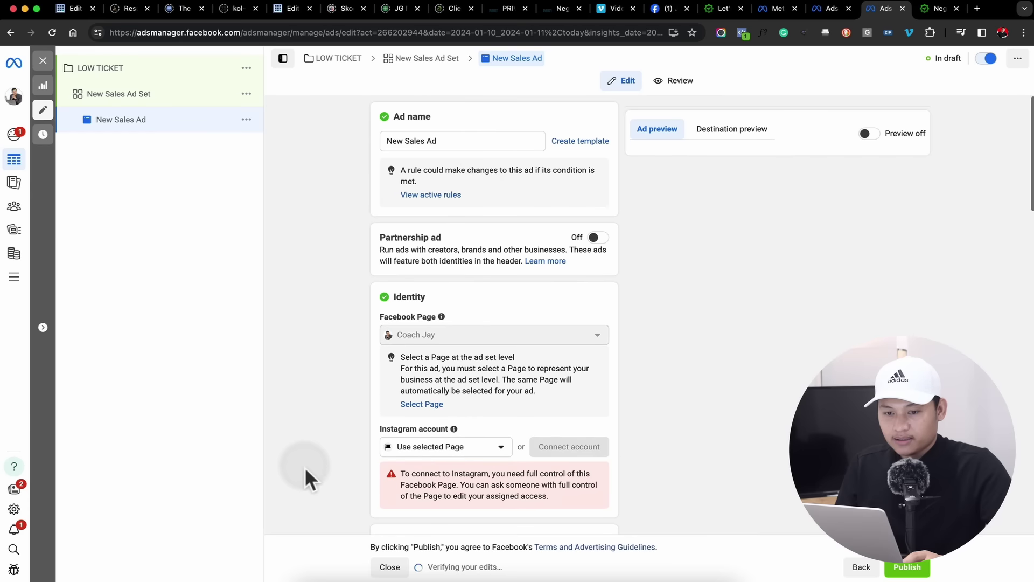
Step: Rename the ad as "Ad#1 - Send Message"
left_click(484, 148)
type("Ad#1")
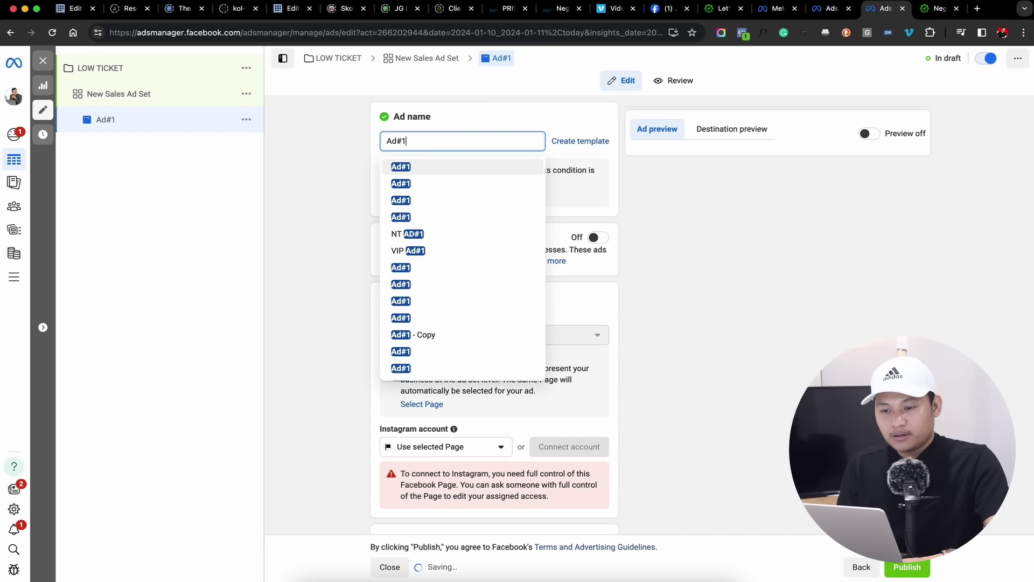
type(" - Send Message")
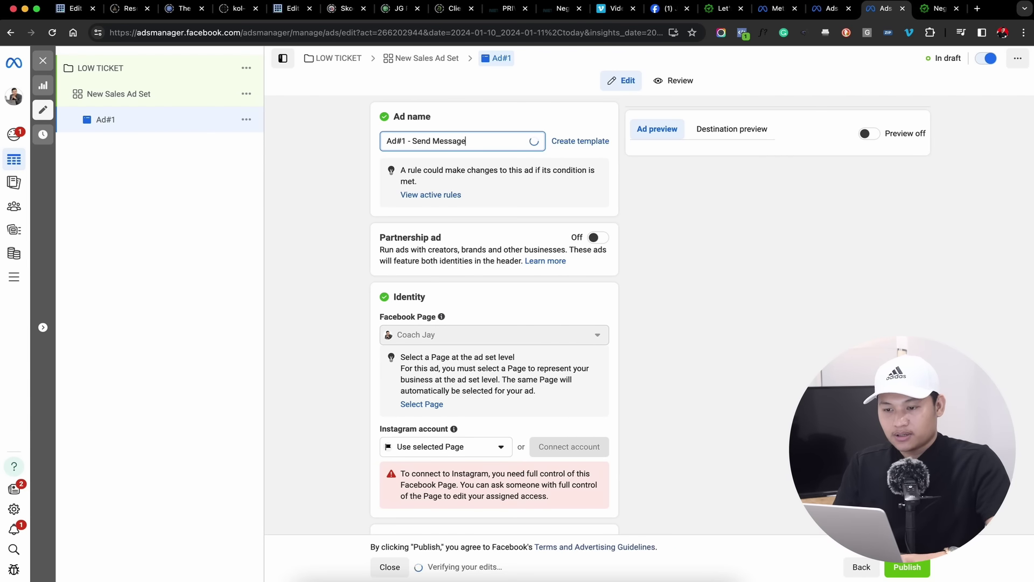
left_click(293, 202)
Step: Rename the New Sales Ad Set as "ASIA"
left_click(120, 97)
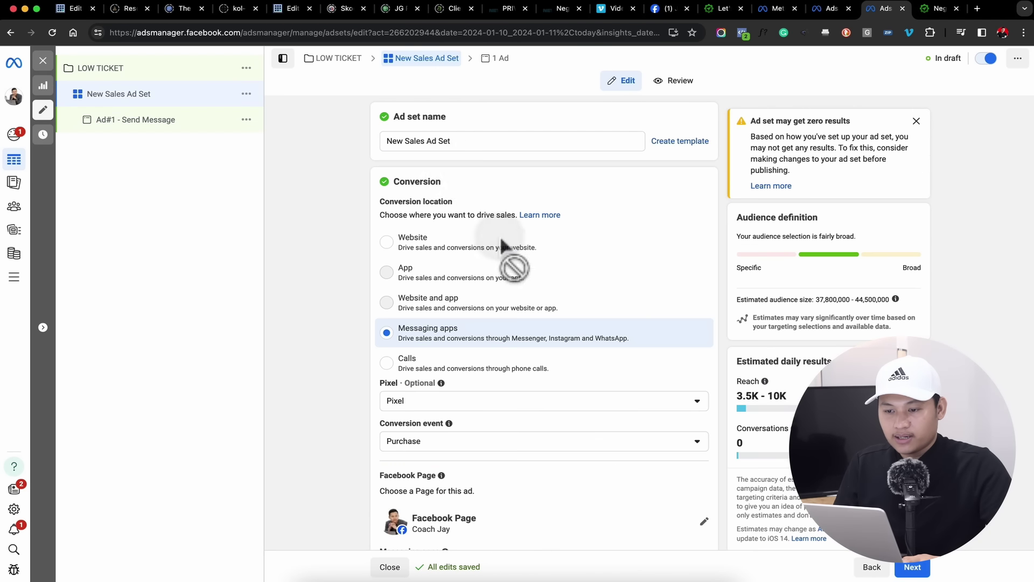
triple_click(484, 144)
type("ads")
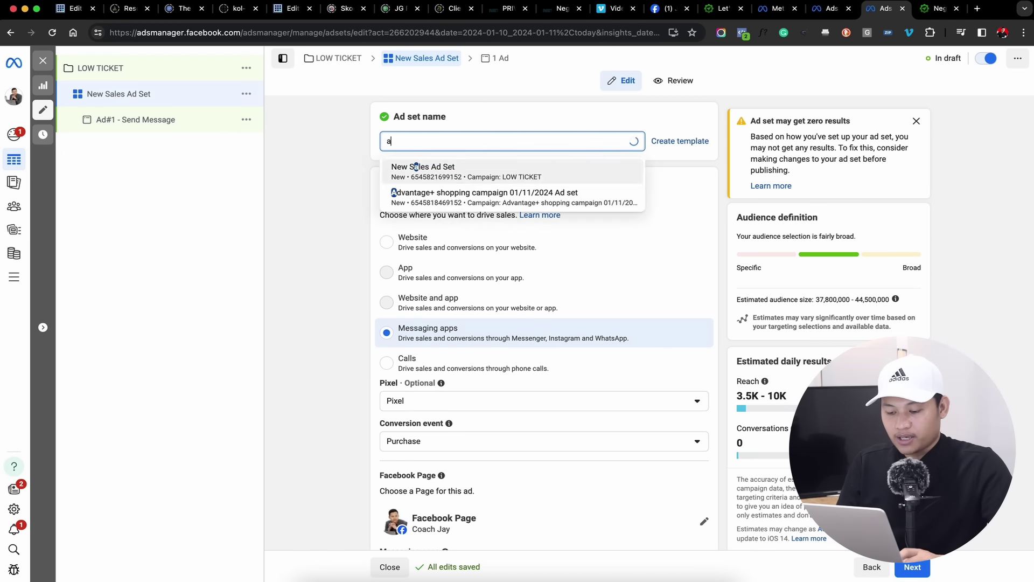
key("BackSpace")
key("BackSpace")
key("BackSpace")
type("ASIA")
left_click(343, 196)
Step: Return to the ad "Ad#1 - Send Message" and change its ad setup to Use existing post
left_click(134, 132)
scroll(406, 323, "down", 7)
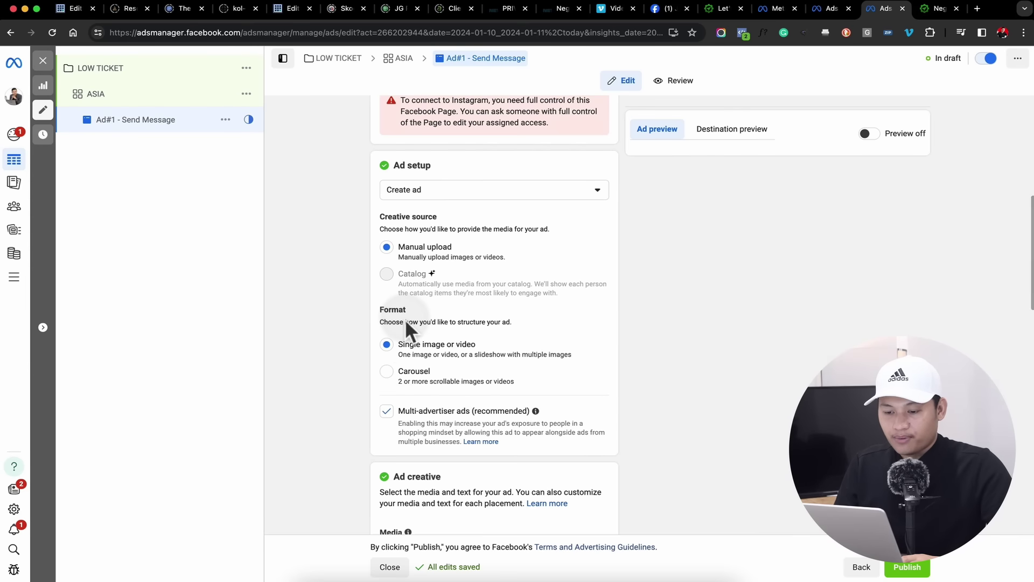
scroll(455, 198, "down", 3)
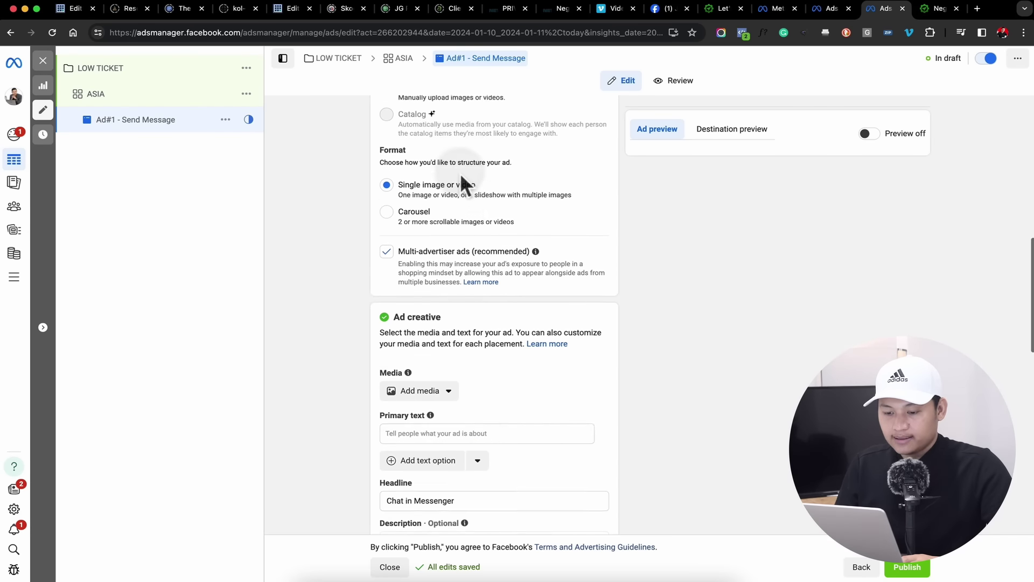
scroll(460, 173, "down", 5)
scroll(462, 181, "up", 2)
scroll(463, 178, "up", 6)
left_click(455, 298)
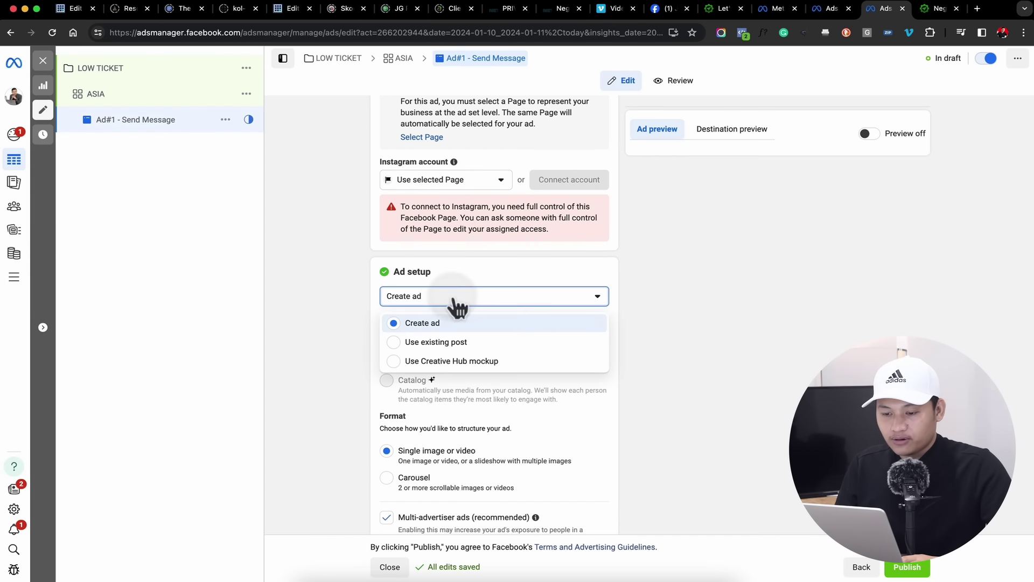
left_click(451, 347)
Step: Browse the existing Facebook posts available for the ad, filtered to Ads posts, and leave without choosing one
left_click(439, 467)
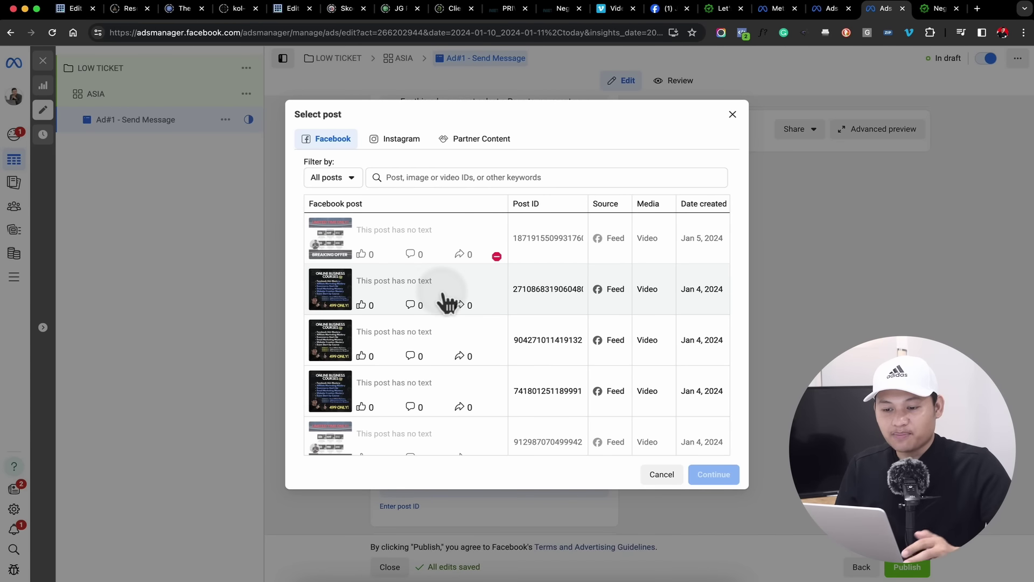
scroll(370, 406, "down", 2)
scroll(372, 408, "down", 3)
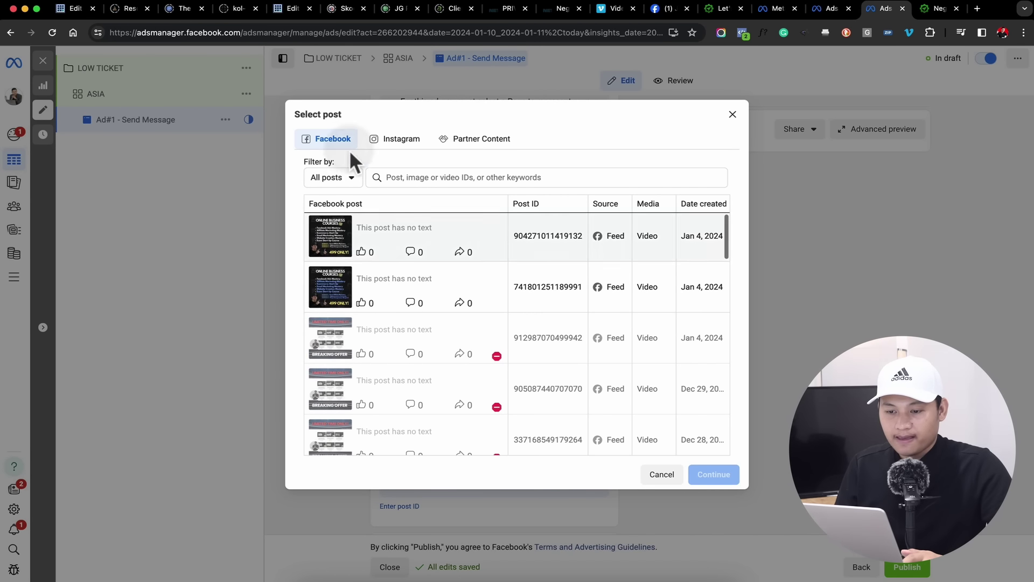
left_click(341, 182)
left_click(348, 245)
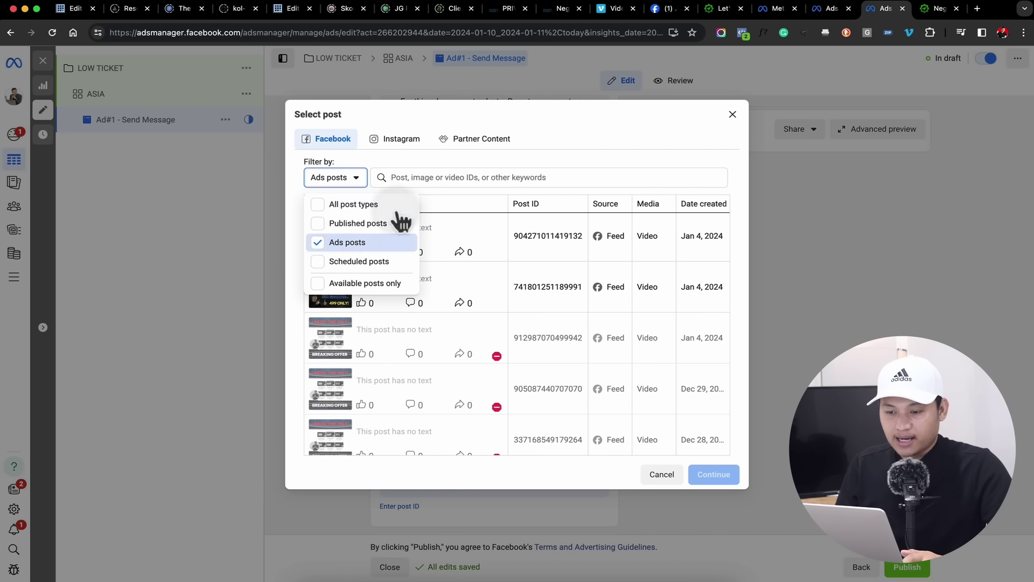
left_click(560, 125)
scroll(484, 367, "down", 10)
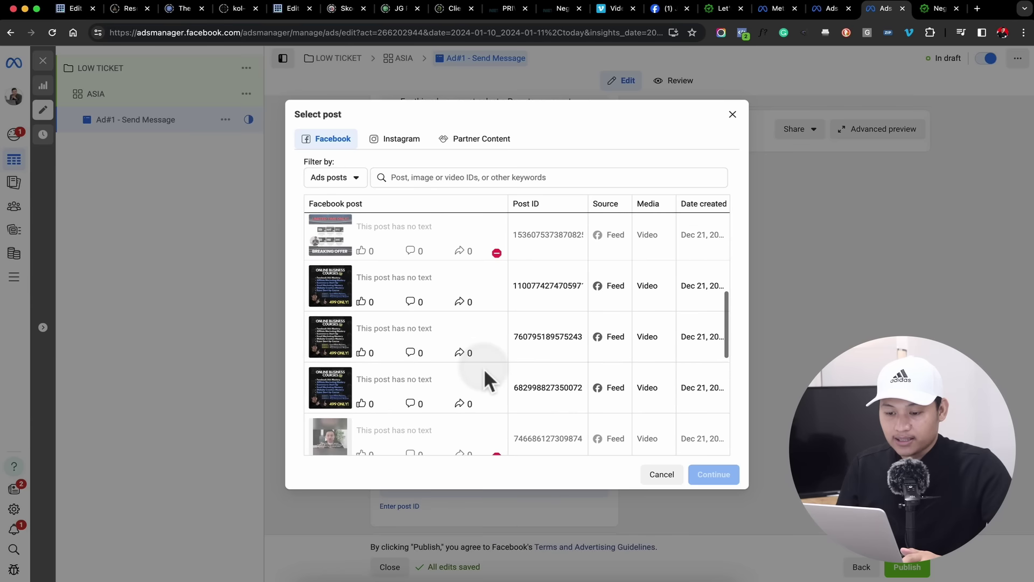
scroll(484, 368, "down", 5)
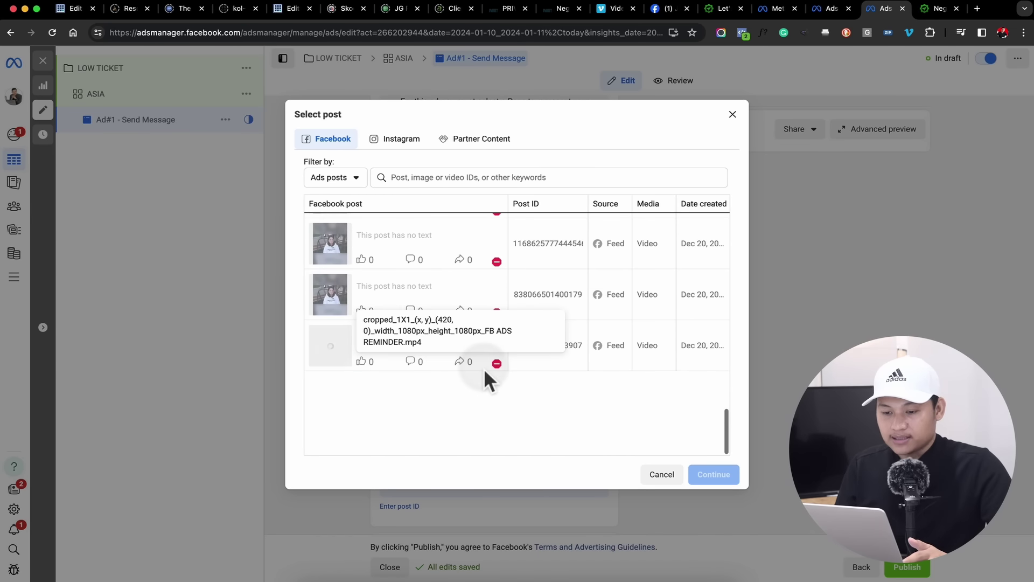
left_click(666, 474)
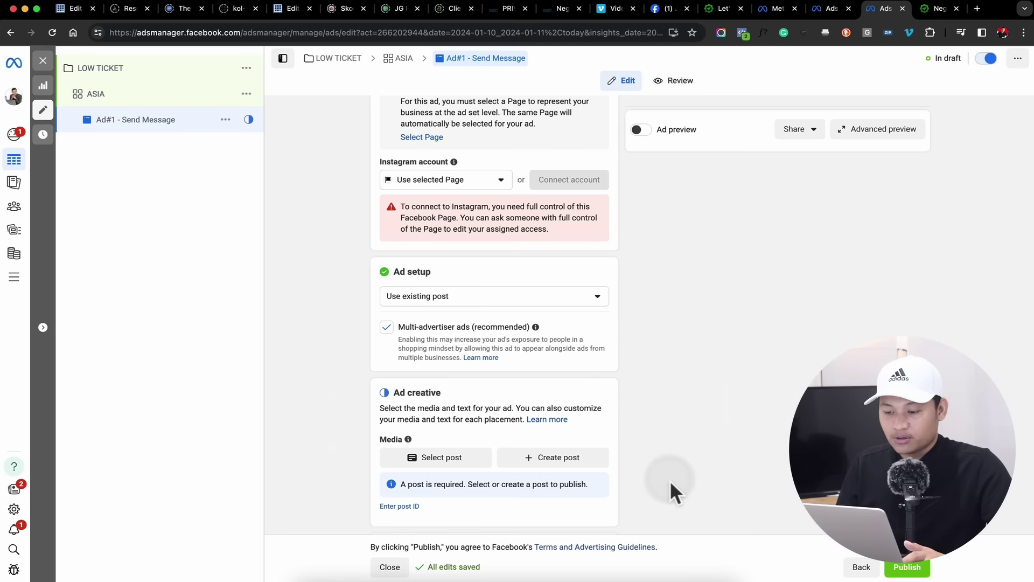
Step: Change the ad setup to Create ad and start adding a video to the ad creative
left_click(477, 303)
left_click(456, 325)
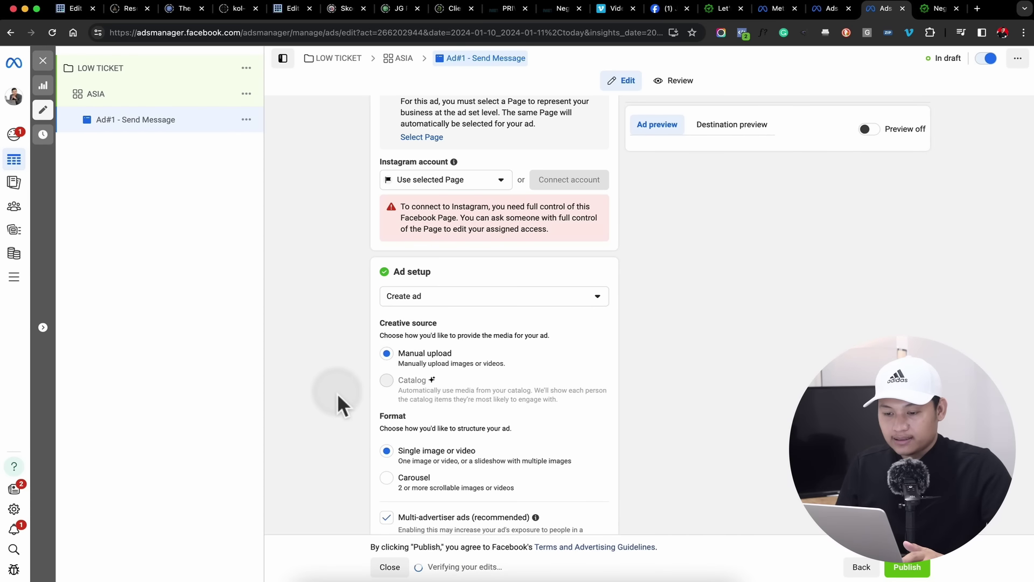
scroll(337, 393, "down", 4)
scroll(389, 331, "down", 4)
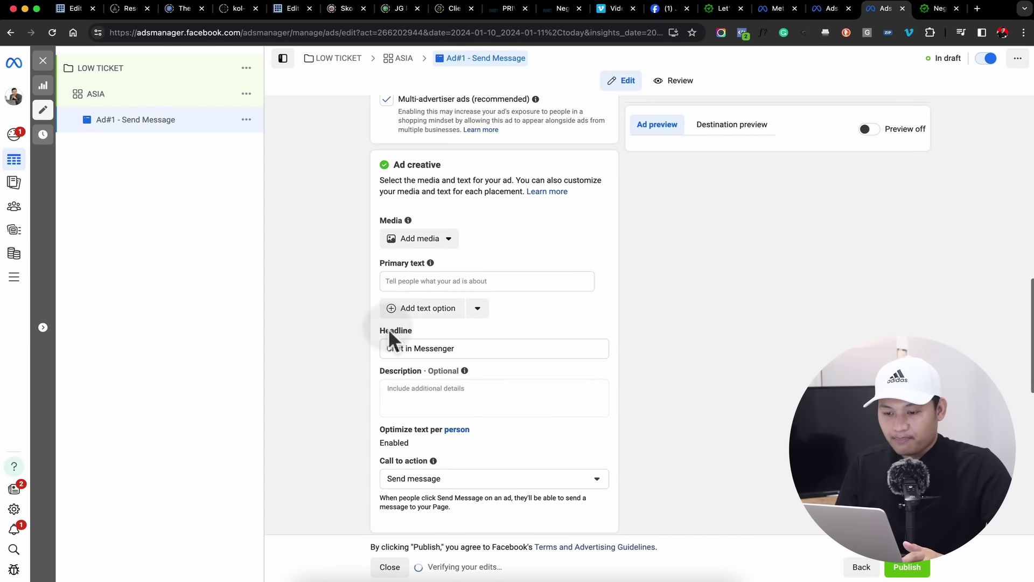
left_click(447, 241)
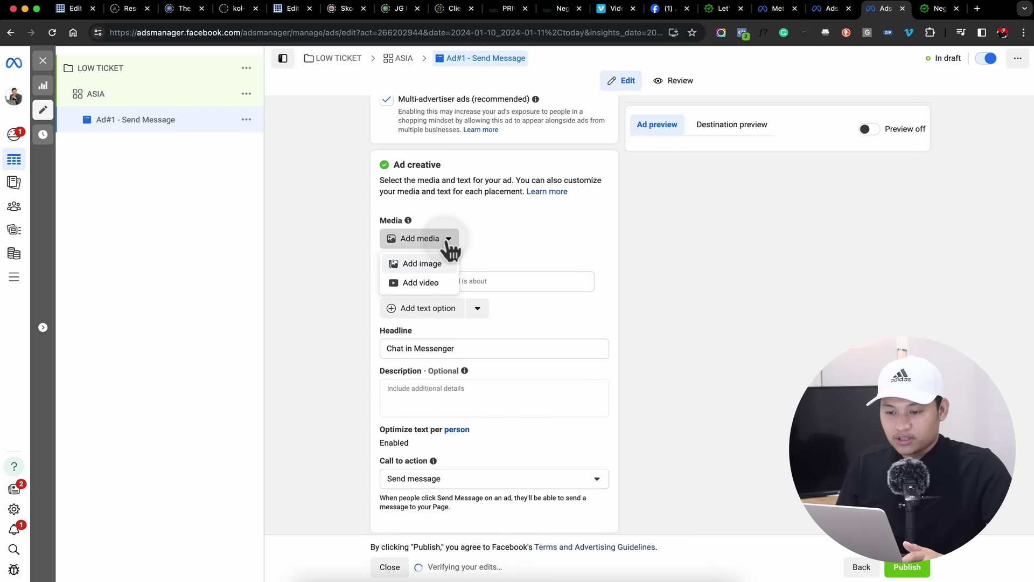
left_click(423, 284)
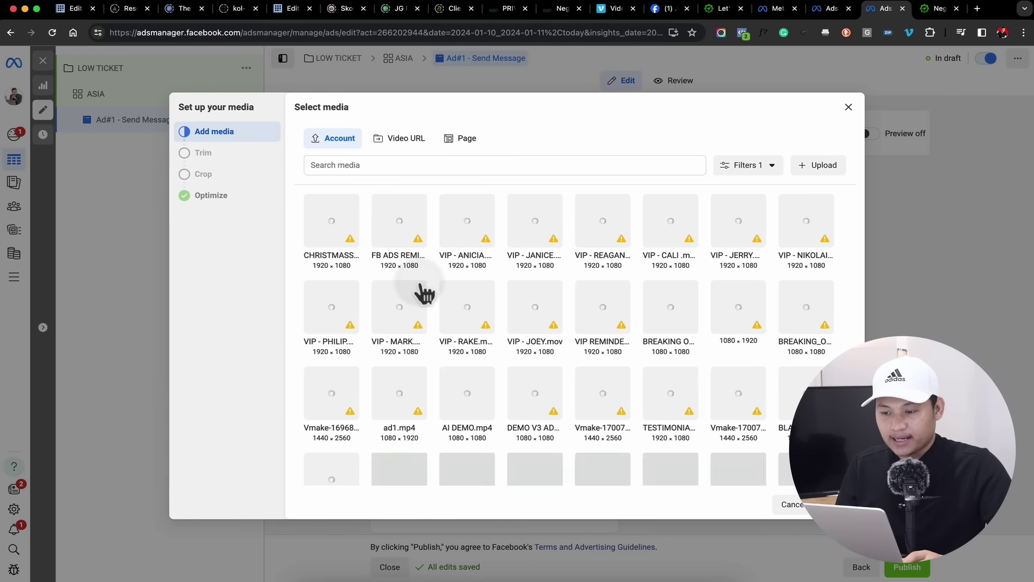
Step: Switch the video source to Page media and select the Coach Jay page with 1 Page under the business account
left_click(464, 142)
left_click(463, 170)
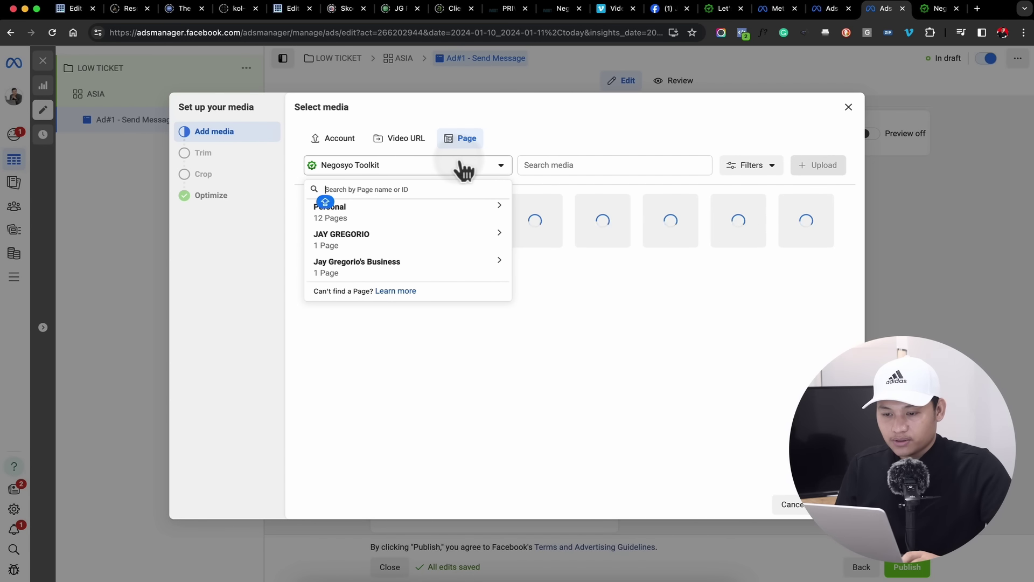
type("CPACH")
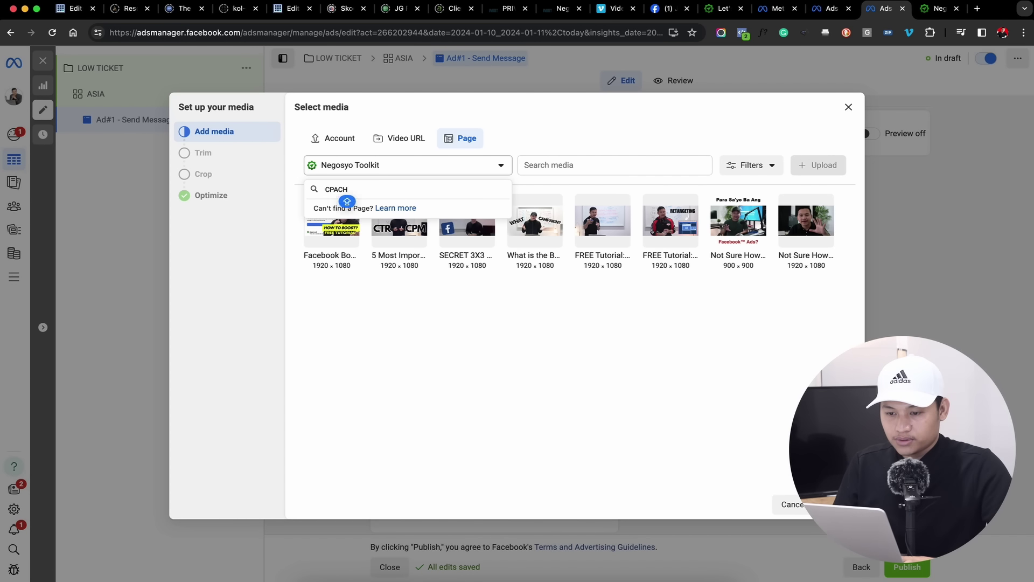
key("BackSpace")
key("BackSpace")
key("BackSpace")
type("c")
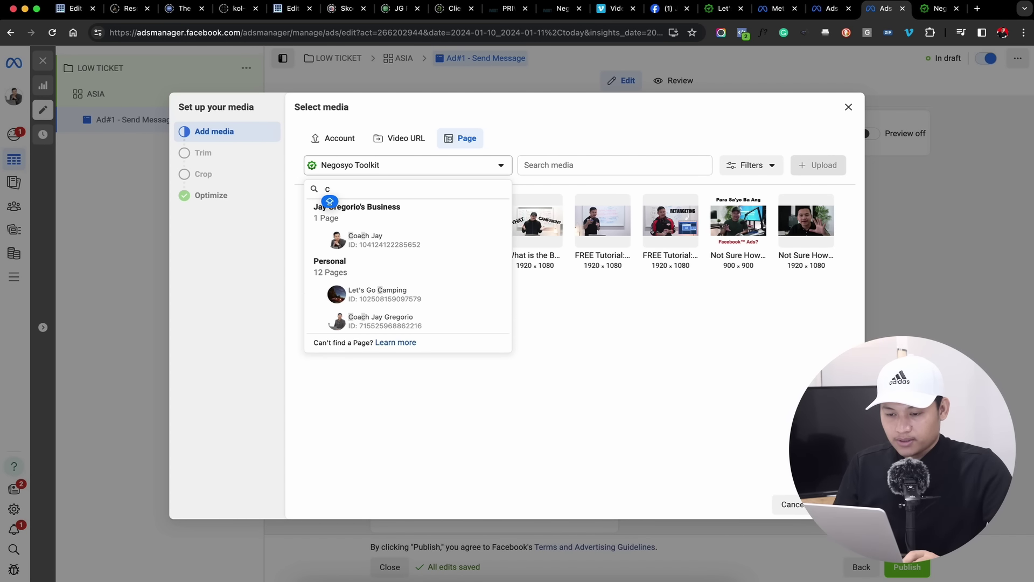
left_click(401, 243)
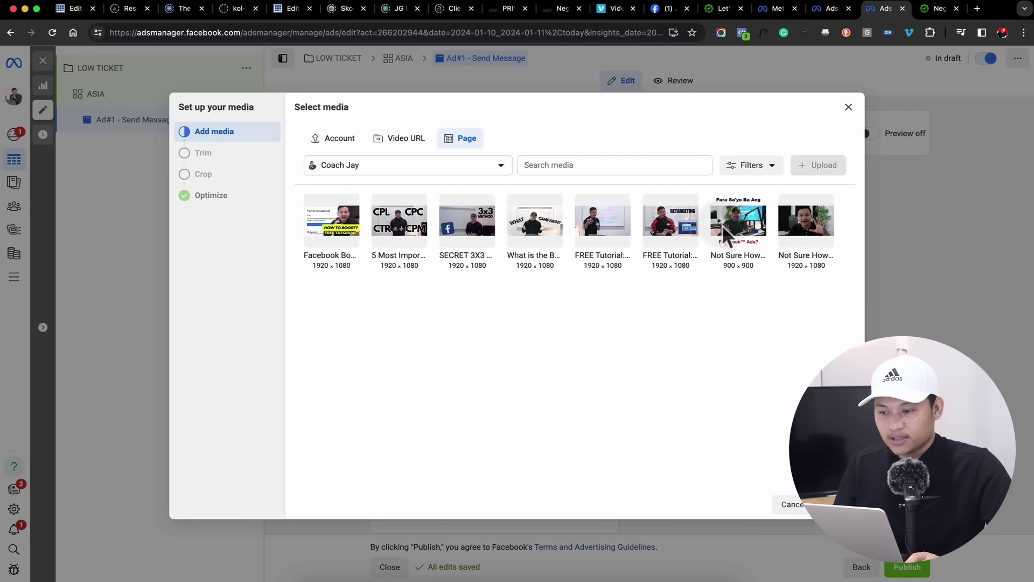
Step: Use the 900 × 900 video "Para Sa'yo Ba Ang Facebook™ Ads?" as the ad's media, leaving it untrimmed
left_click(746, 229)
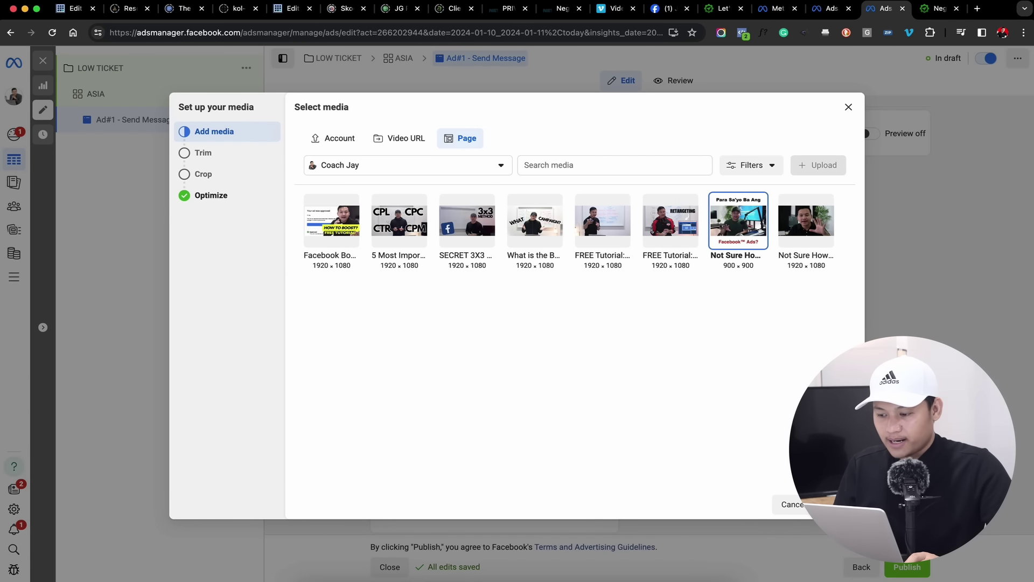
left_click(835, 504)
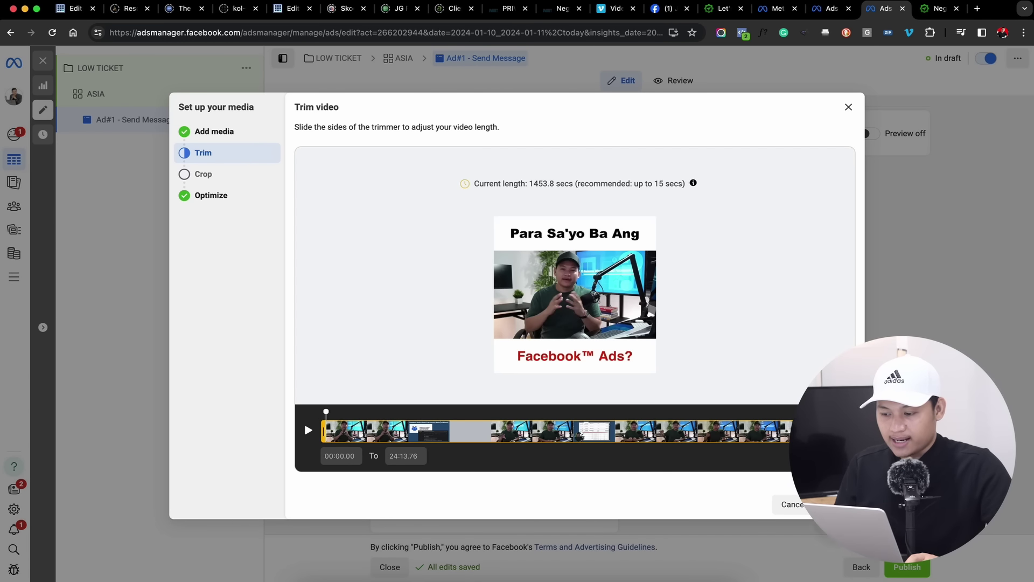
left_click(835, 504)
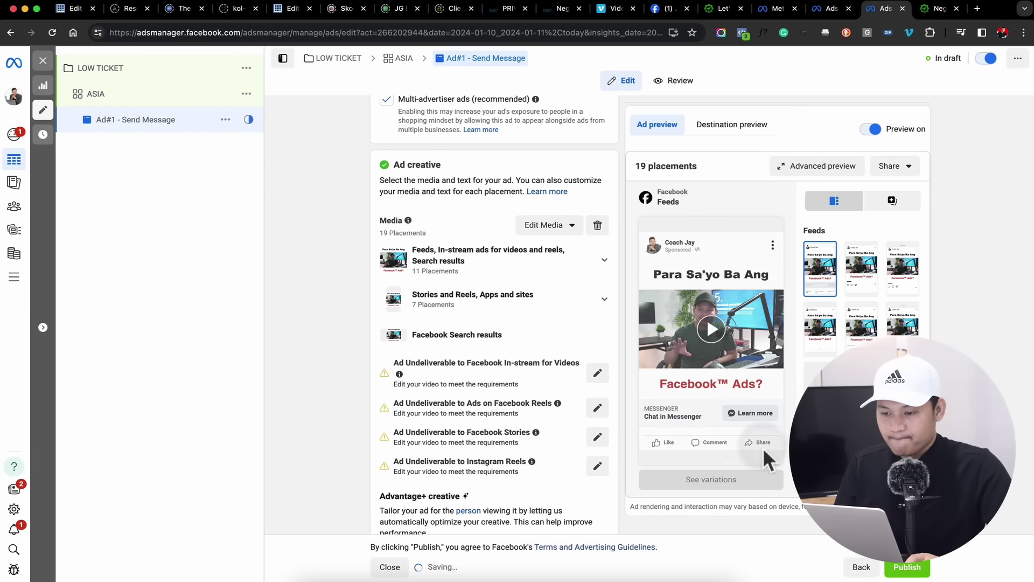
Step: Enter "Para sa'yo ba ang Facebook Ads?" as the ad's primary text
scroll(555, 318, "down", 5)
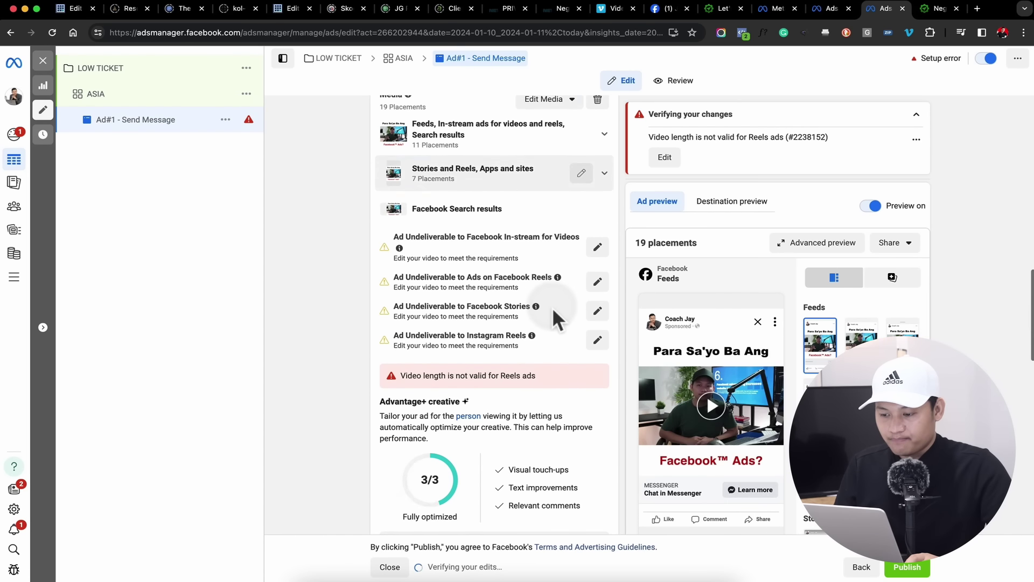
scroll(553, 311, "down", 6)
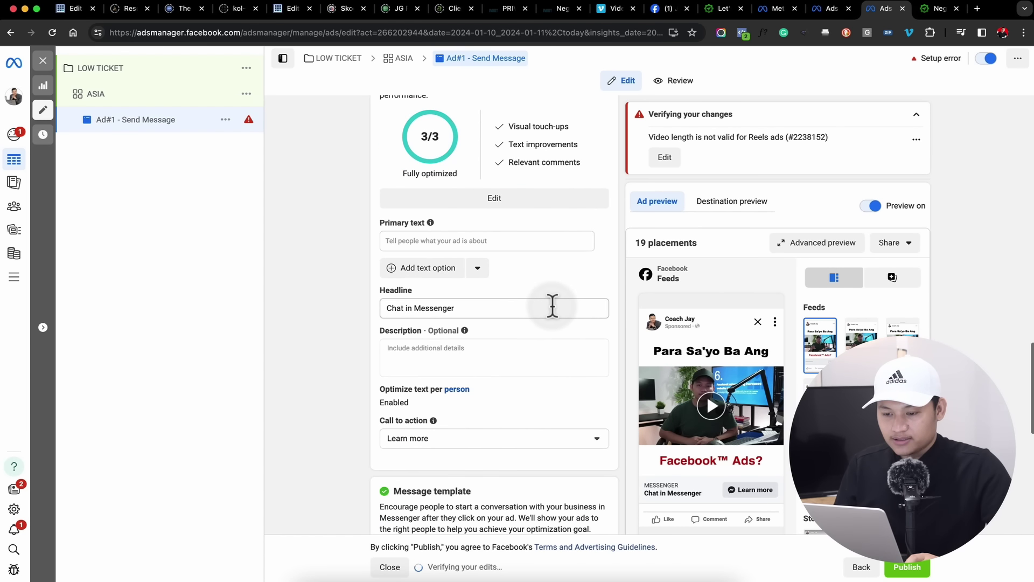
double_click(552, 307)
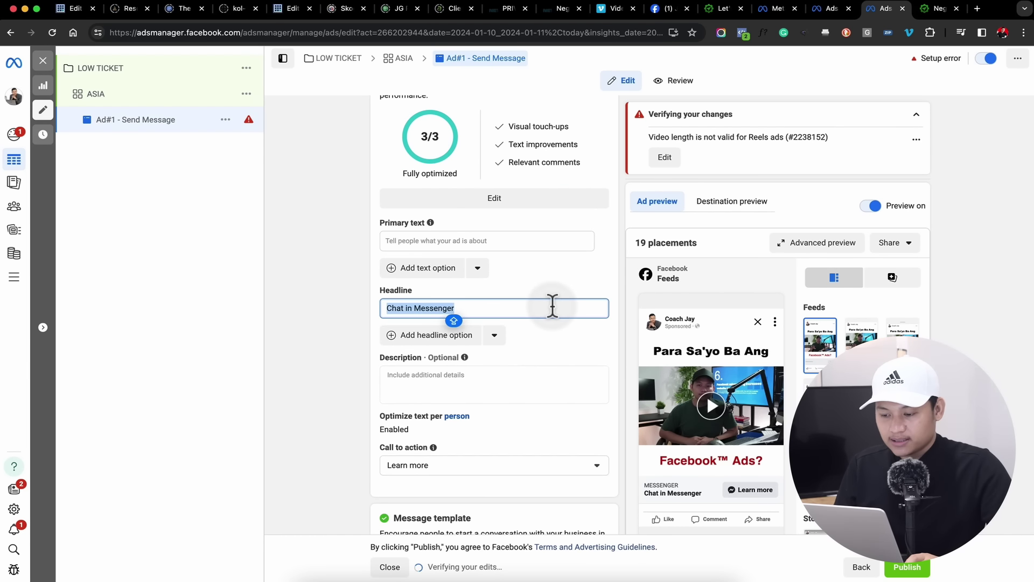
scroll(552, 306, "down", 1)
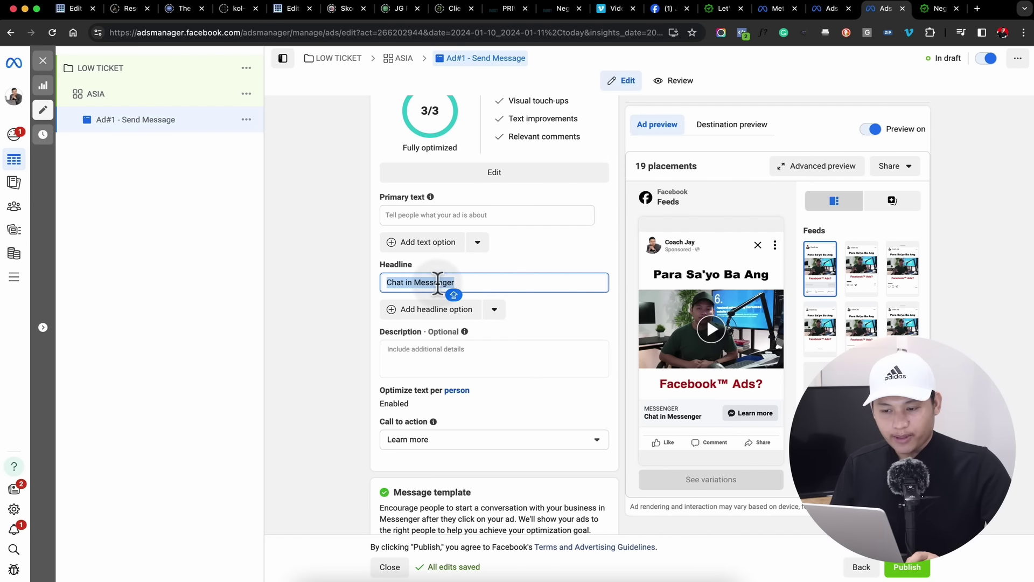
left_click(450, 214)
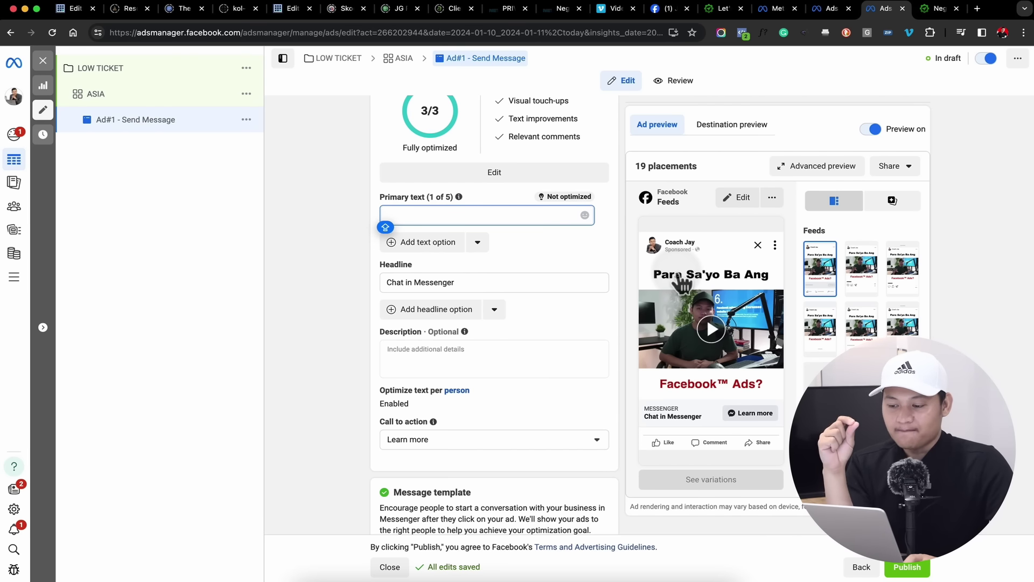
type("Pa")
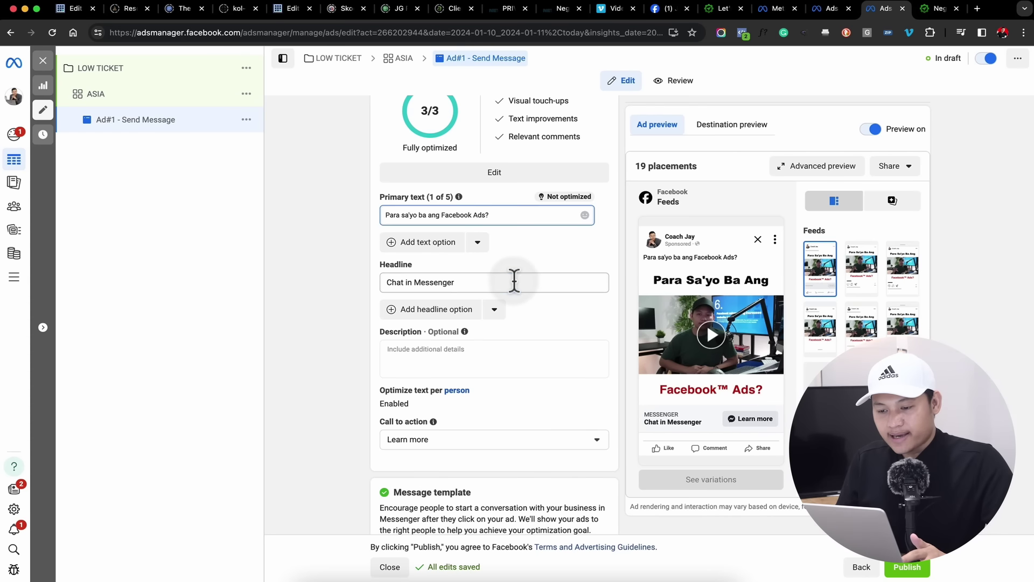
Step: Replace the ad's headline with "LEARN NEW SKILLS"
triple_click(514, 279)
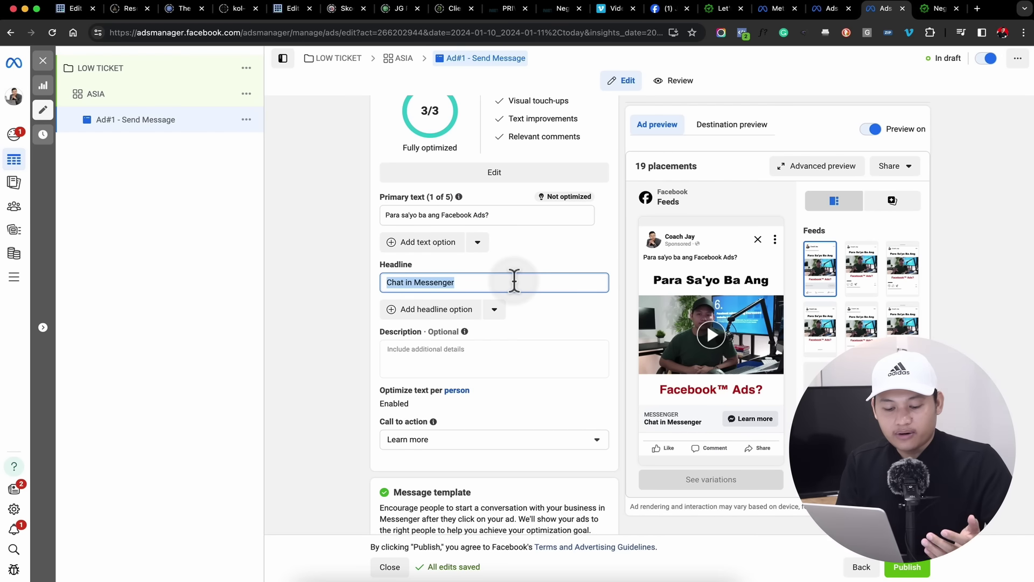
type("LEARN NEW SKILLS")
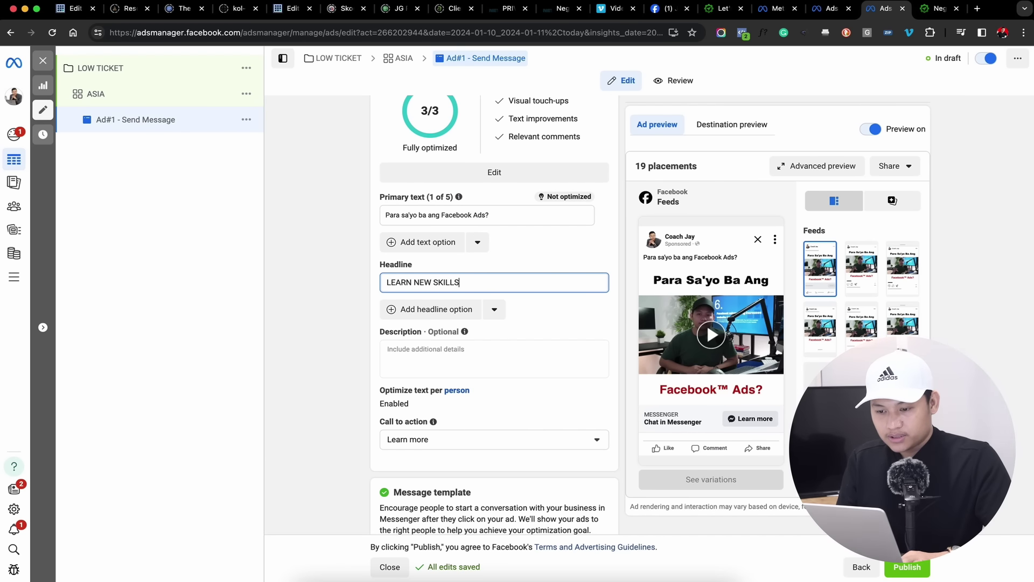
type("!")
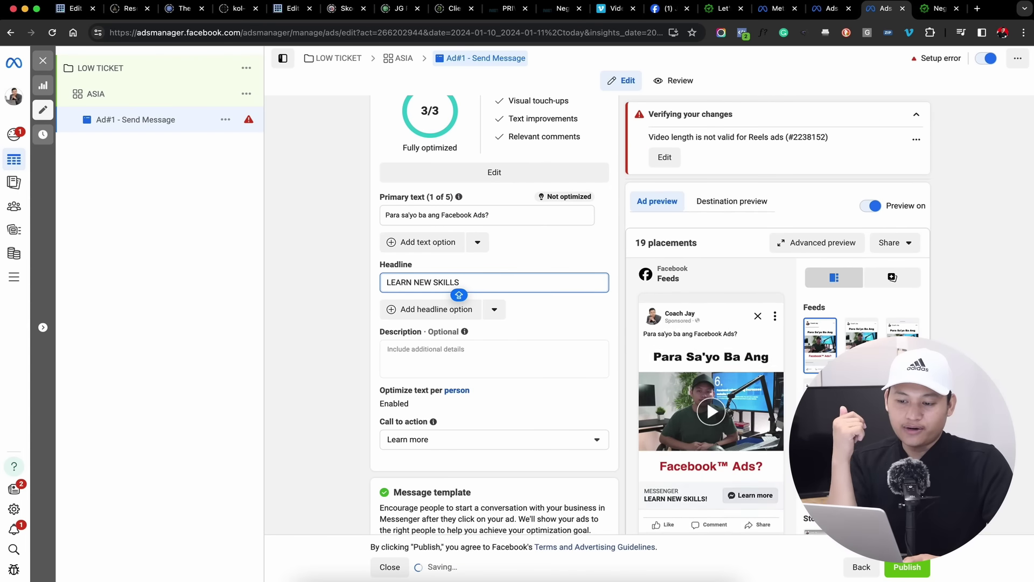
key("BackSpace")
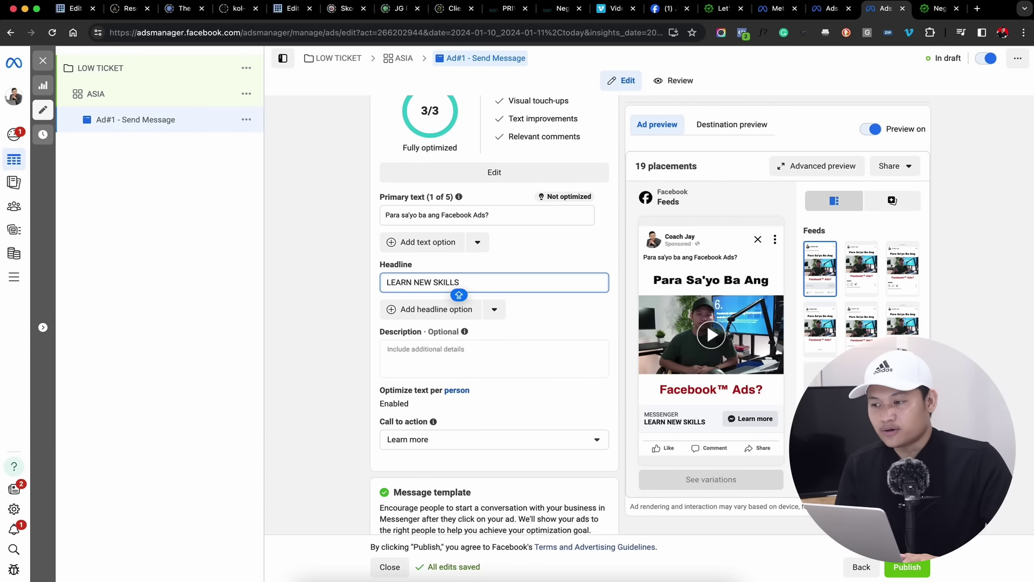
left_click(936, 11)
left_click(519, 31)
type("https://www.jaygregorio.com/lifetime-access-checkout/")
key("Return")
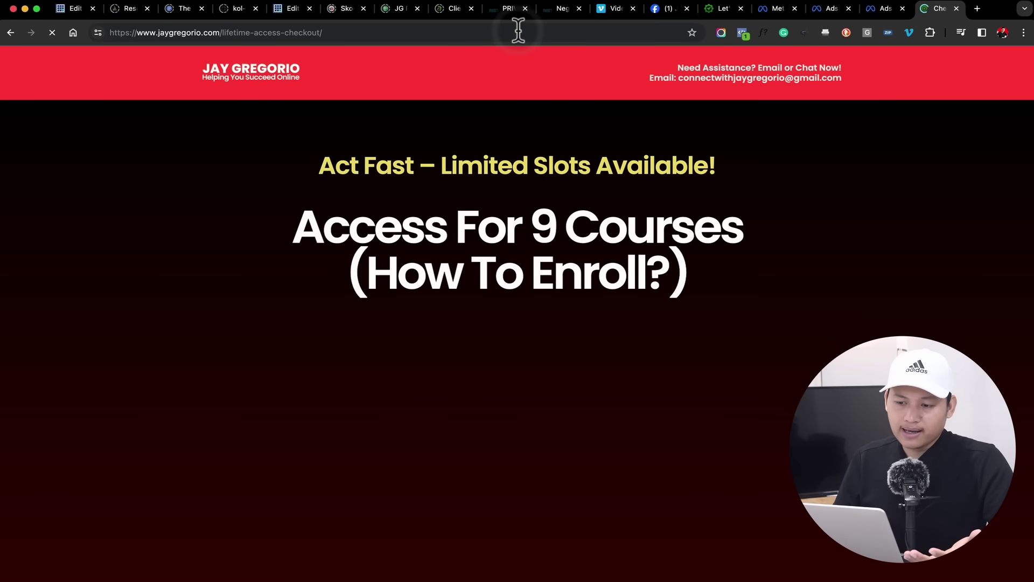
scroll(555, 296, "down", 1)
scroll(555, 299, "down", 5)
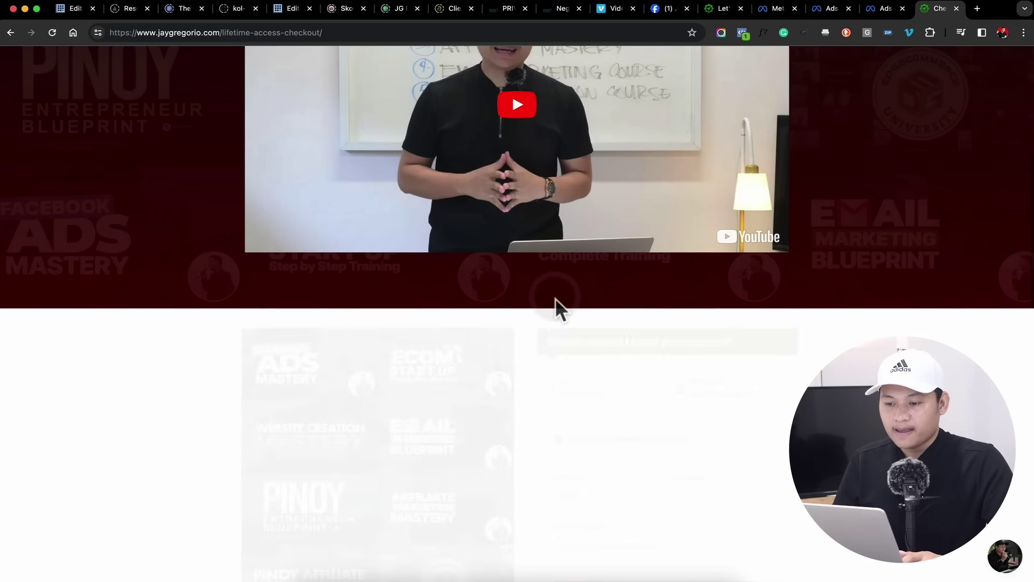
scroll(555, 298, "down", 5)
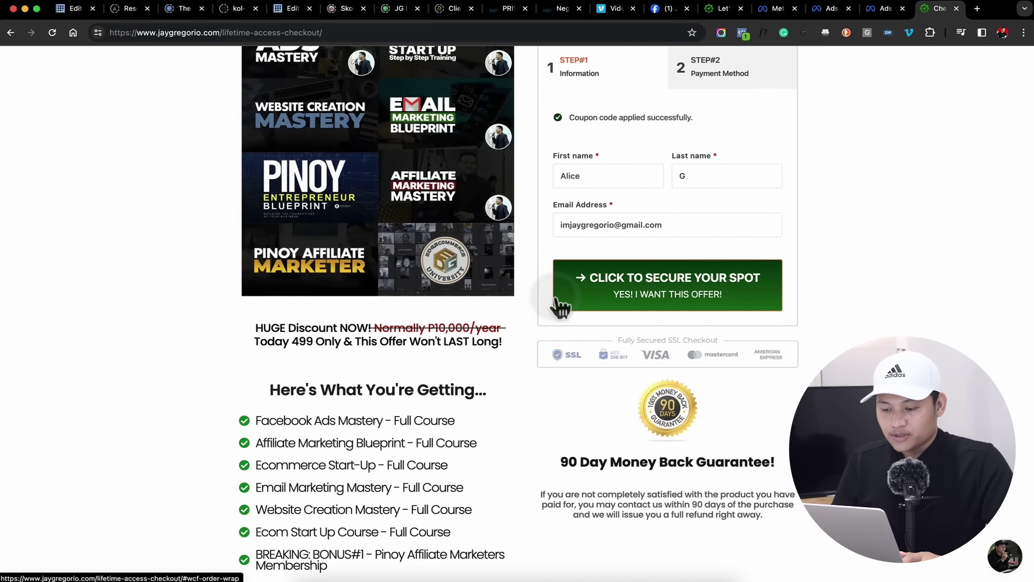
scroll(555, 297, "down", 12)
scroll(555, 297, "up", 18)
scroll(555, 296, "up", 6)
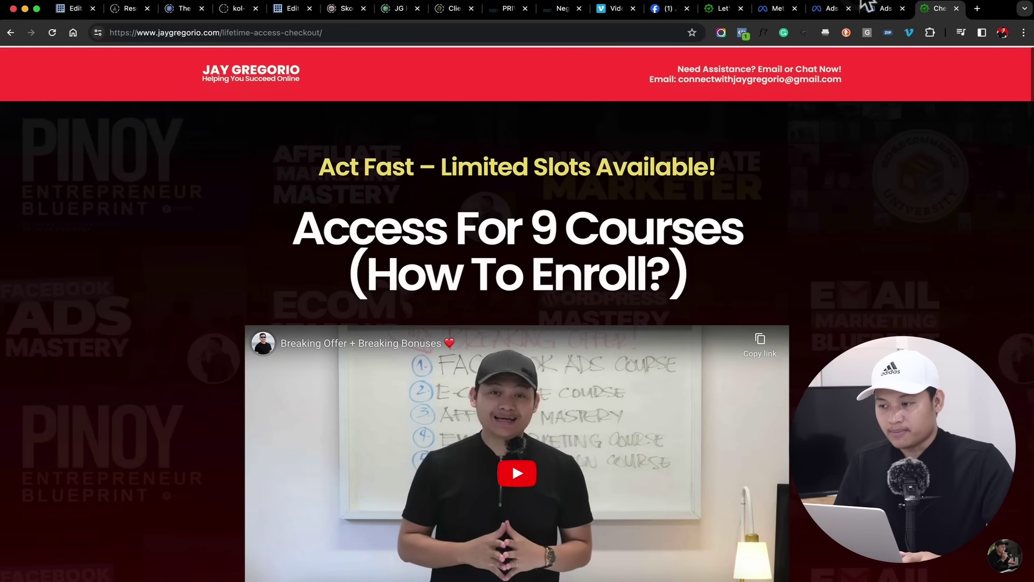
Step: Return to the ad in Ads Manager, set its call to action to Send message, and check the Message template options
left_click(885, 8)
left_click(522, 312)
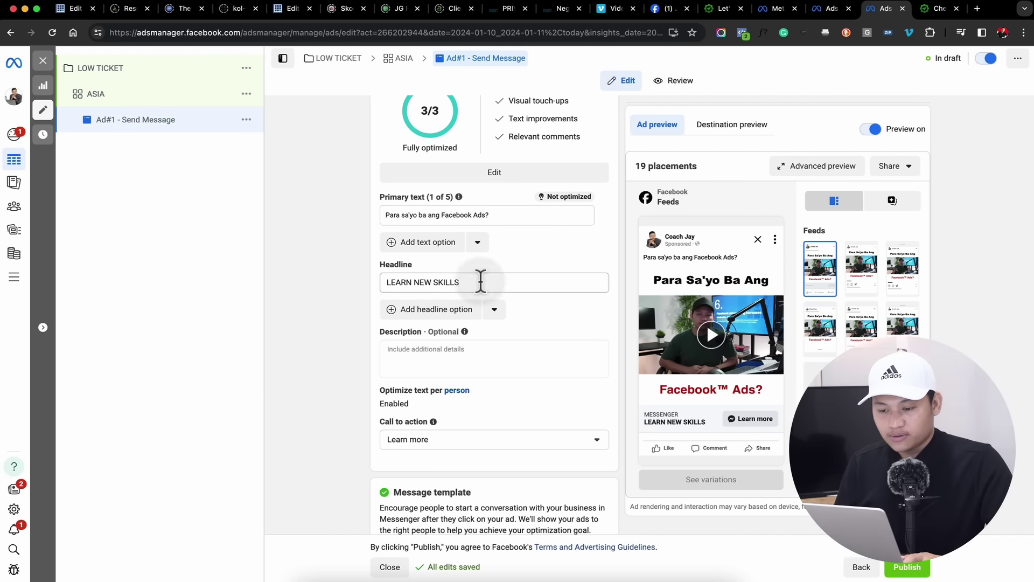
scroll(285, 360, "down", 2)
scroll(284, 354, "down", 1)
left_click(411, 373)
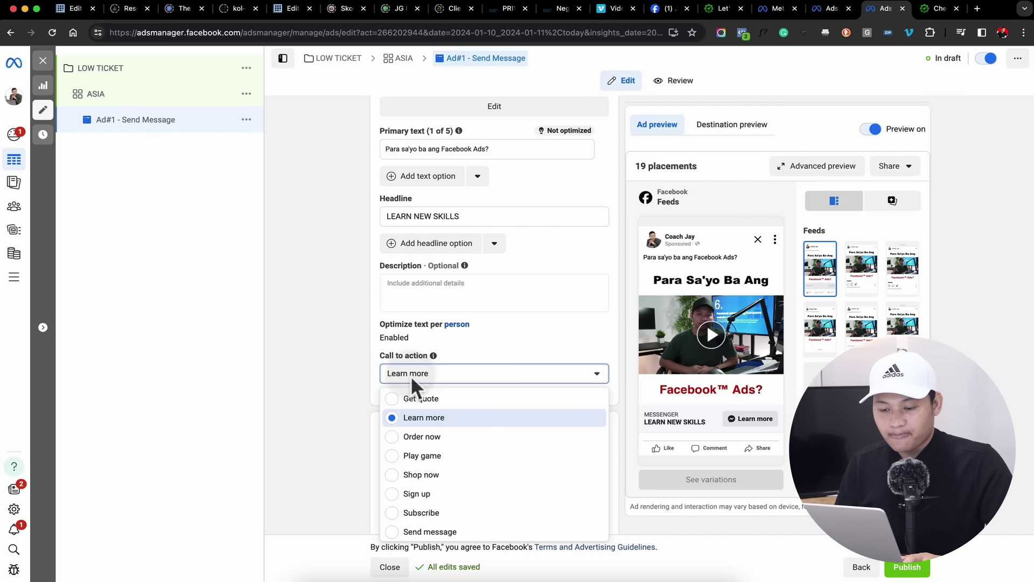
left_click(417, 532)
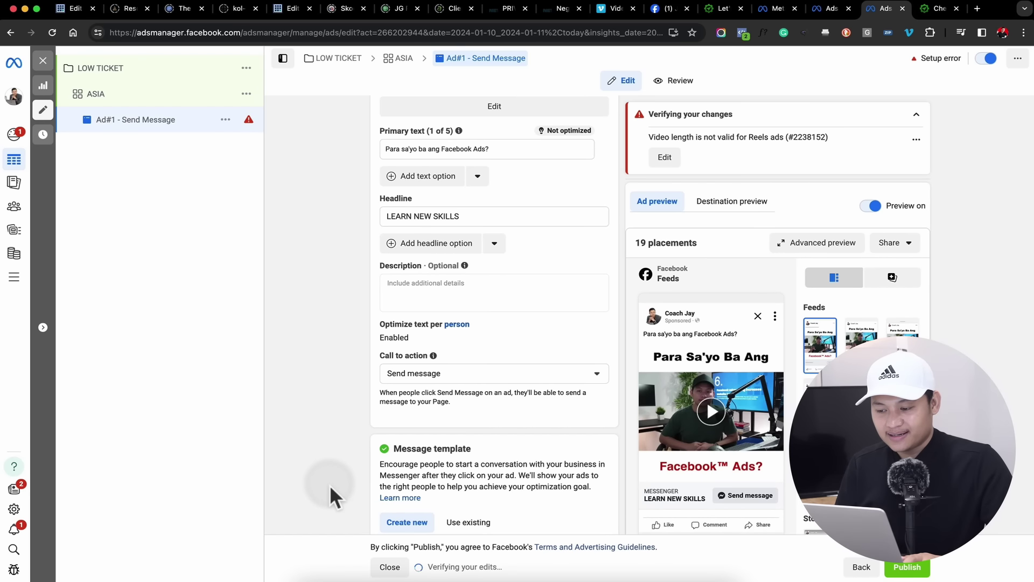
scroll(329, 485, "down", 4)
scroll(330, 485, "down", 2)
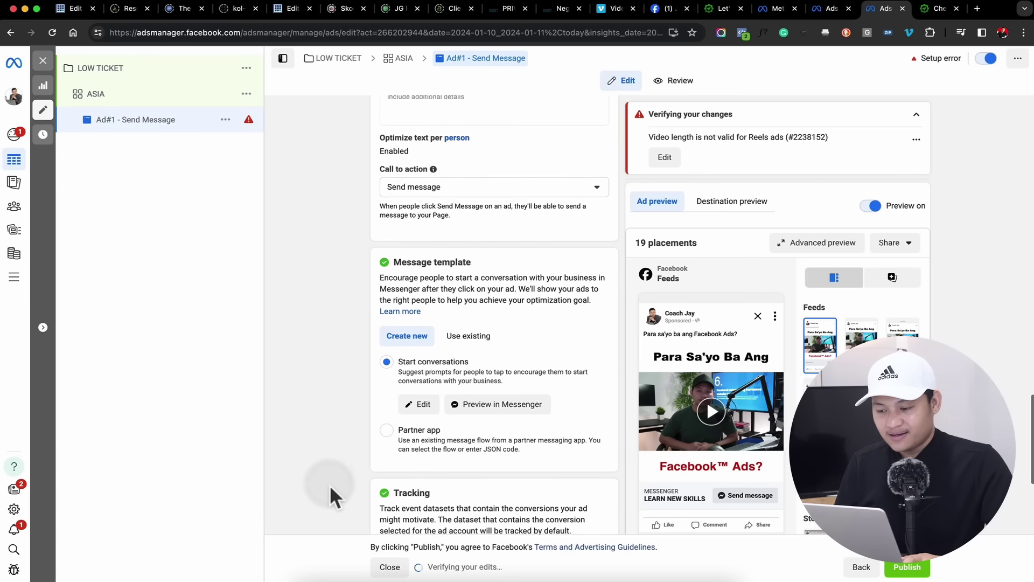
Step: Open the Start conversations message template of Ad#1 for editing
scroll(330, 485, "up", 4)
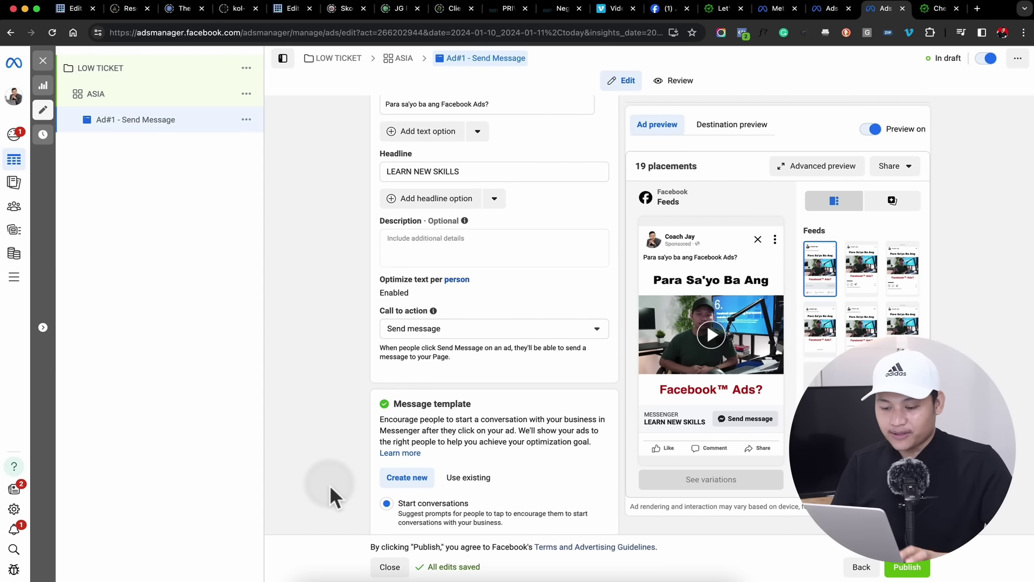
scroll(329, 485, "down", 6)
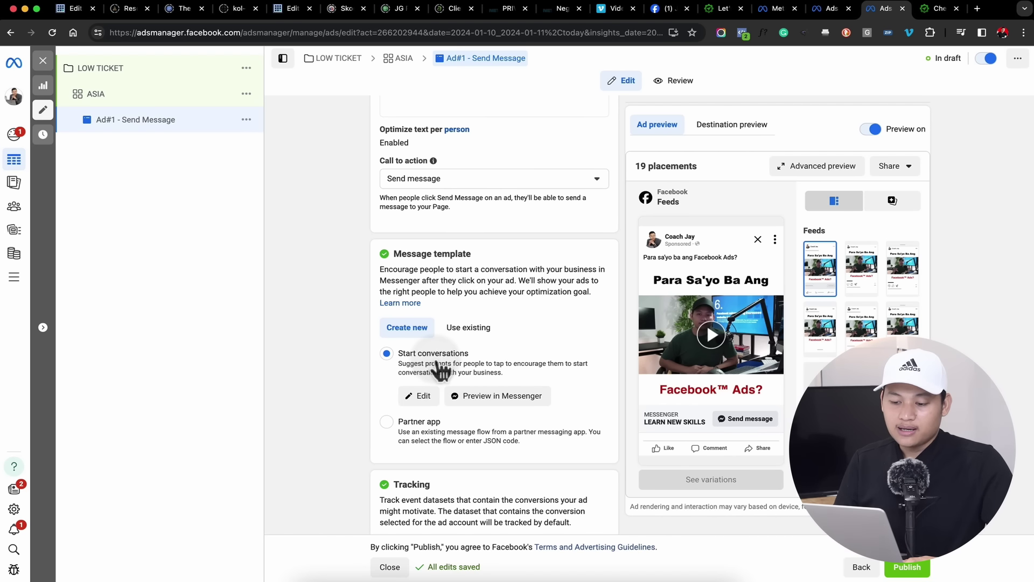
left_click(421, 398)
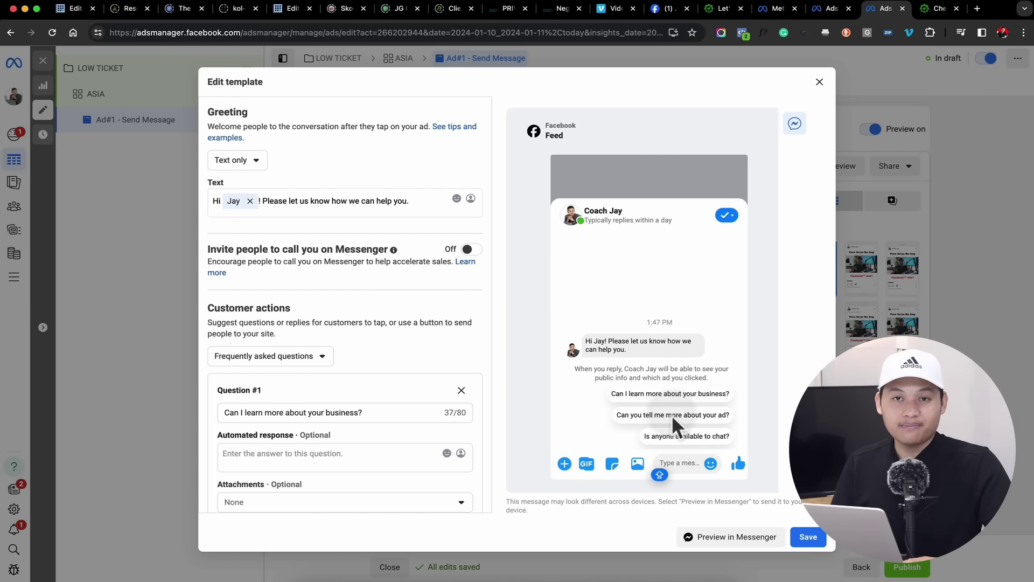
Step: Remove the questions "Can you tell me more about your ad?" and "Is anyone available to chat?" and turn off Save template
scroll(401, 404, "down", 6)
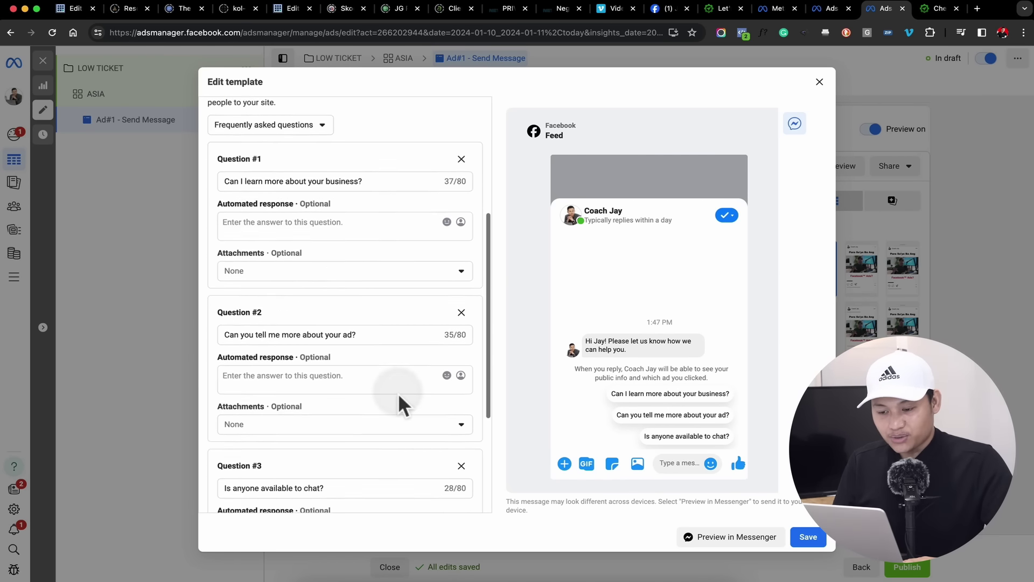
left_click(465, 243)
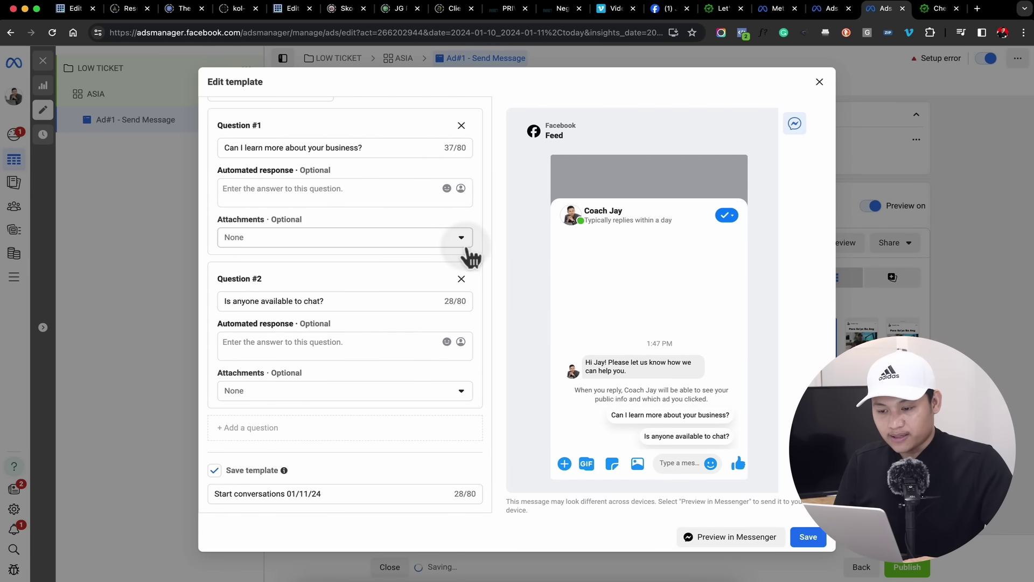
left_click(462, 279)
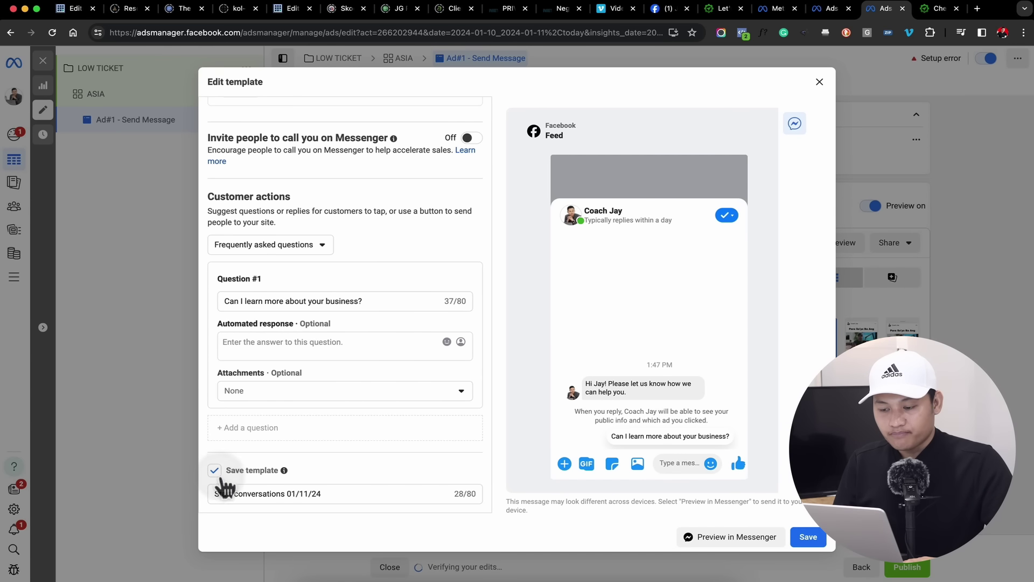
scroll(315, 301, "up", 3)
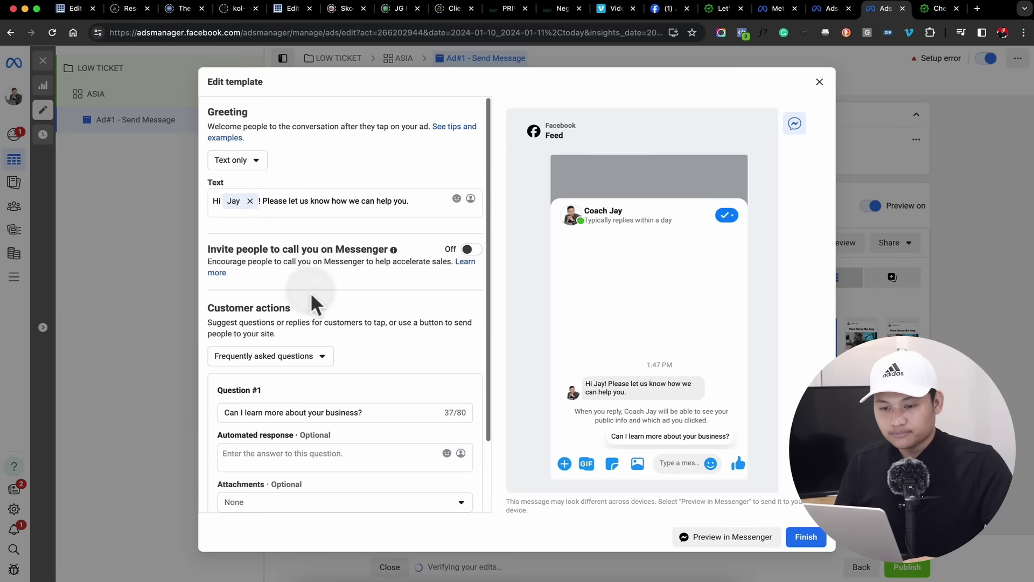
Step: Change the template's customer actions to Buttons and label the first button "CLICK HERE TO LEARN"
left_click(323, 357)
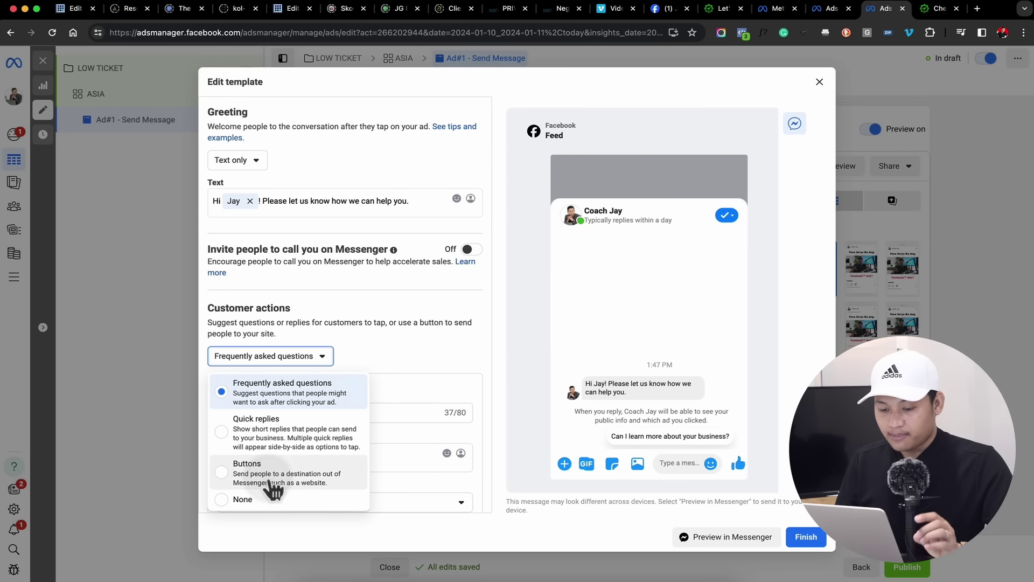
left_click(271, 488)
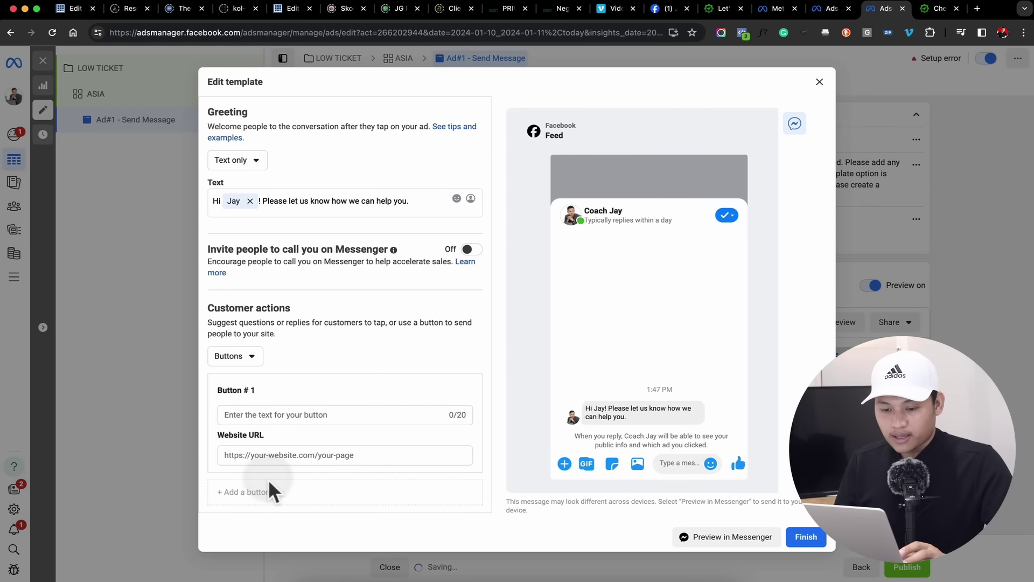
left_click(291, 413)
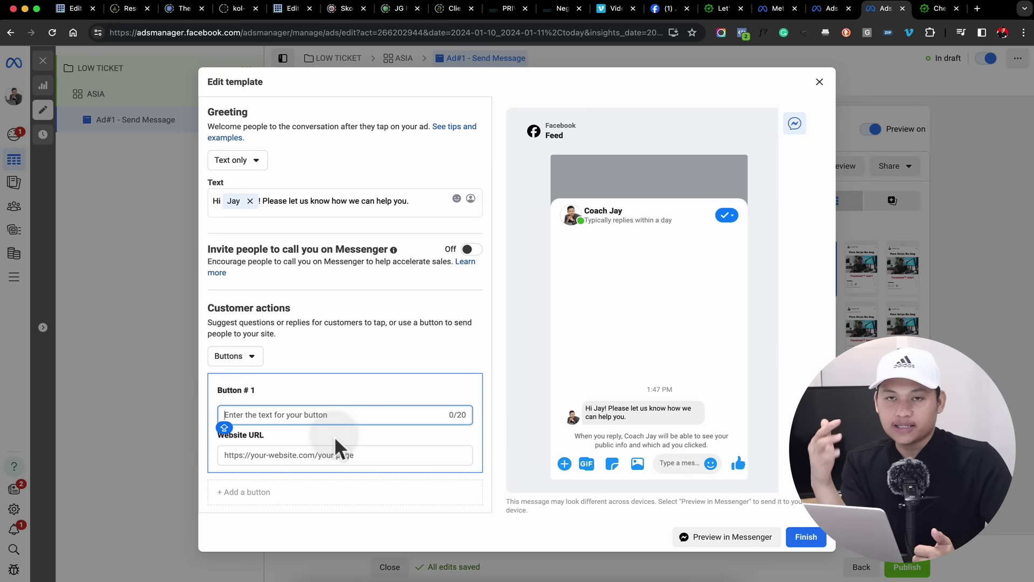
left_click(242, 360)
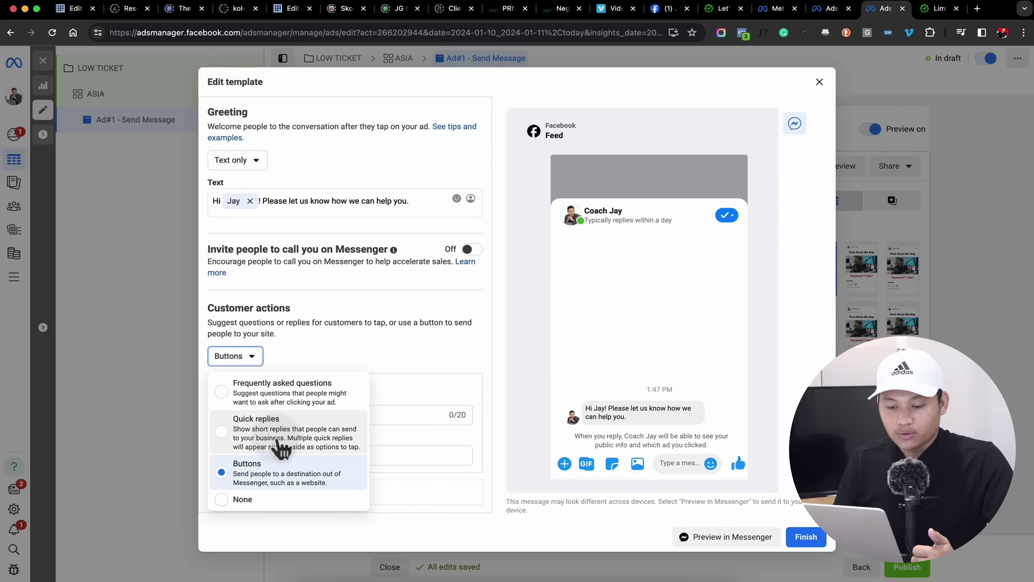
left_click(273, 476)
left_click(292, 416)
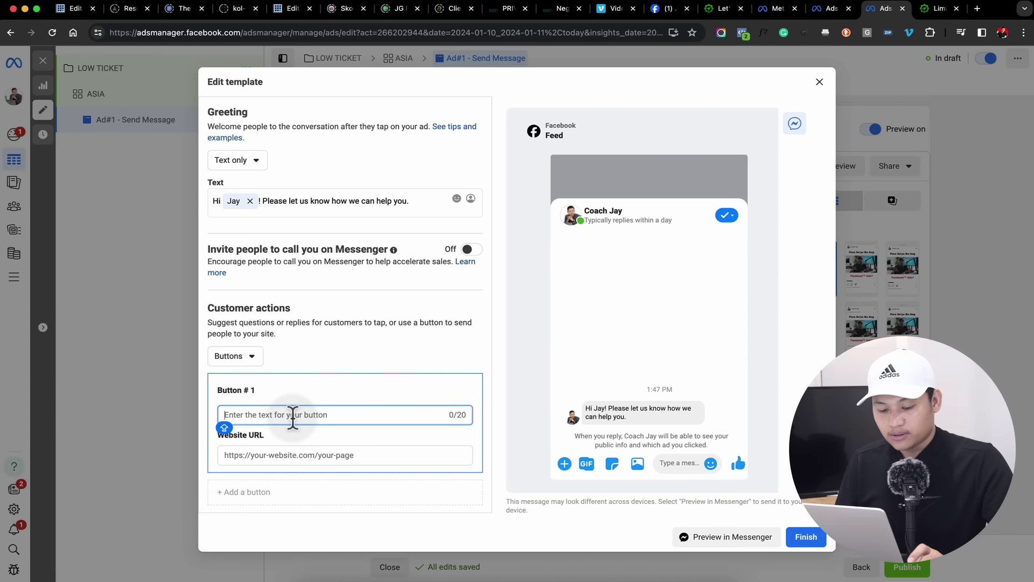
type("CLICK HERE TO LEARN")
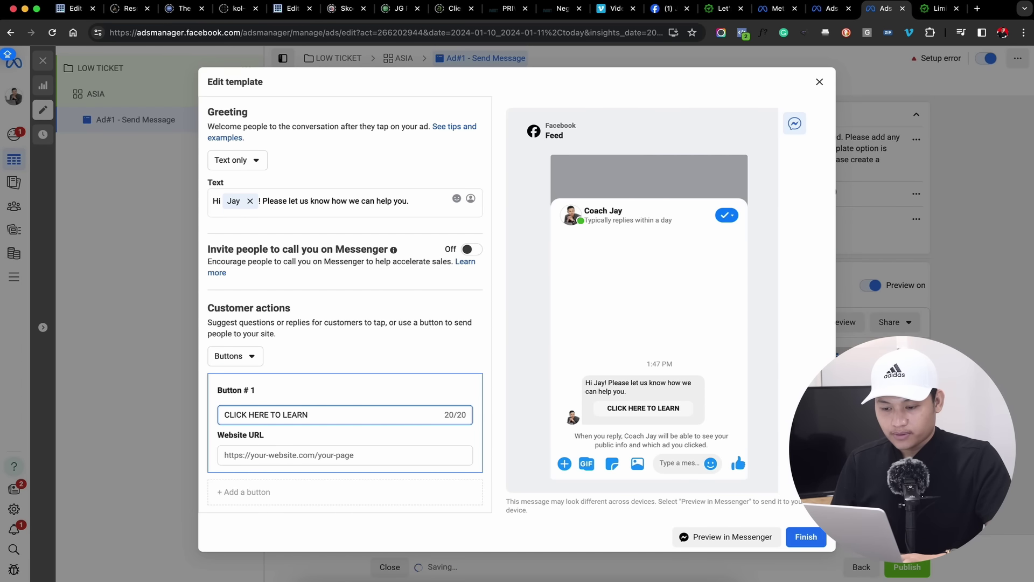
left_click(940, 8)
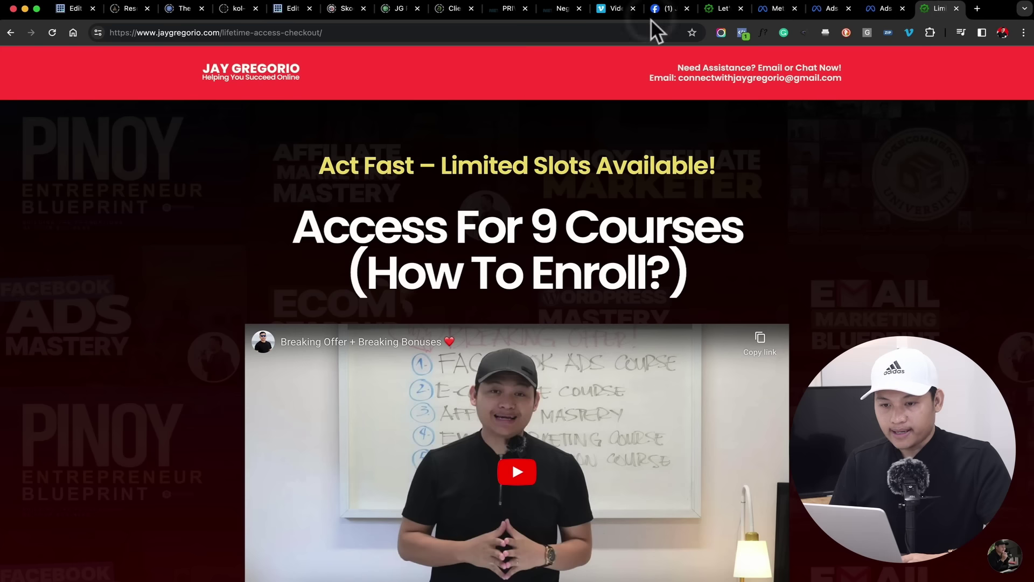
left_click(512, 32)
key("super+c")
key("BackSpace")
left_click(888, 15)
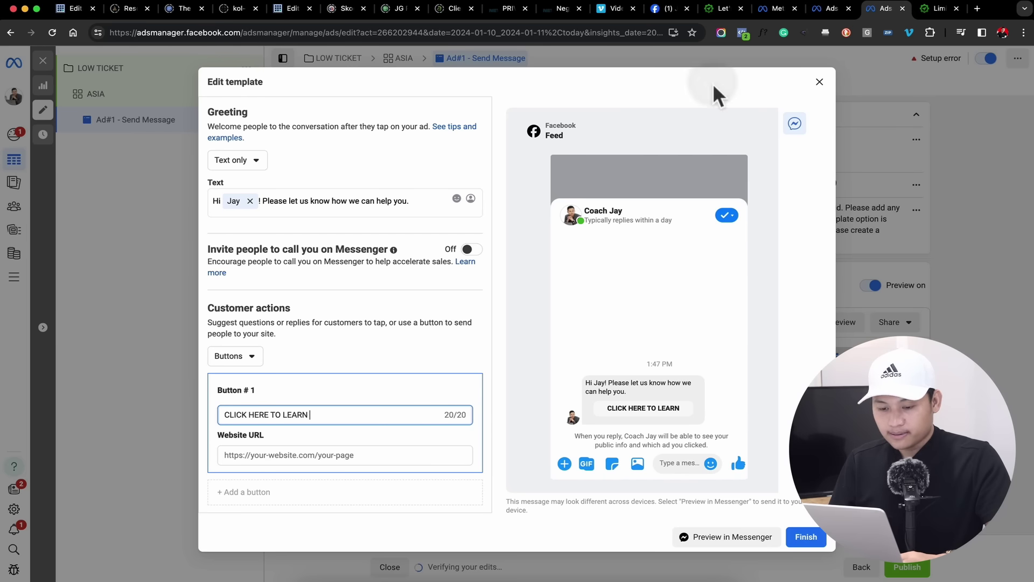
left_click(321, 456)
key("super+v")
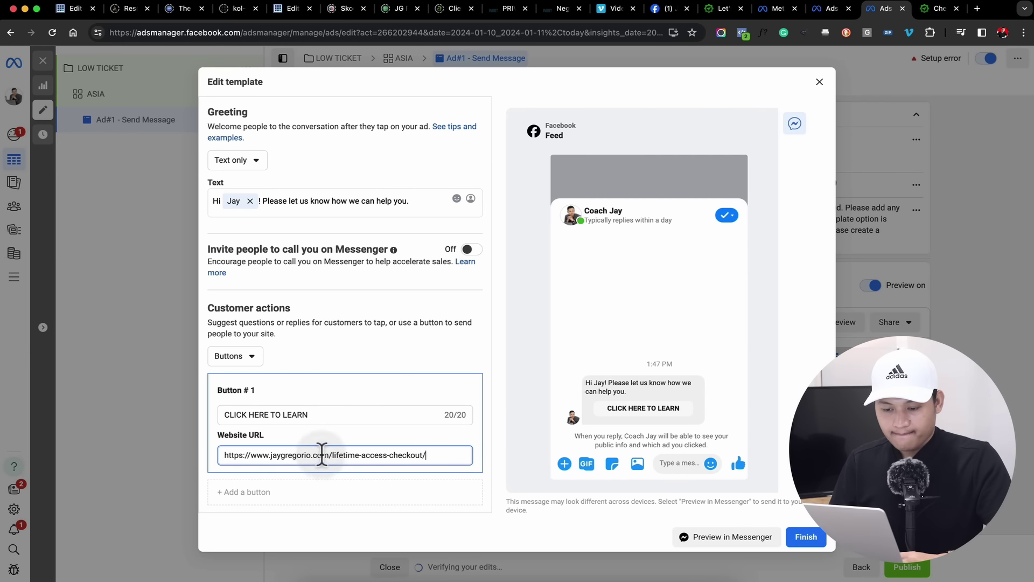
left_click(422, 417)
left_click(420, 433)
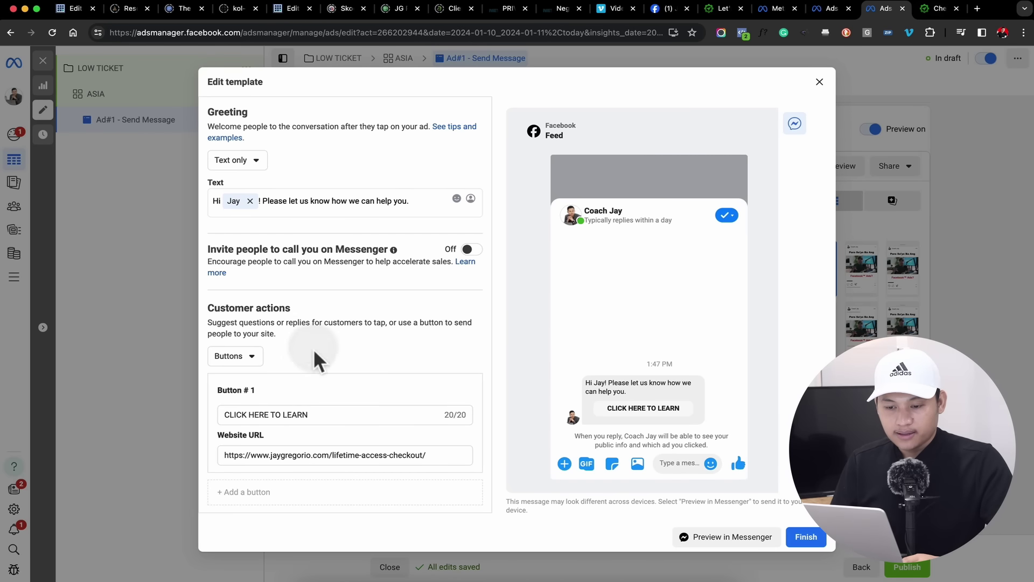
Step: Replace the greeting's text after the name with "Excited ako i share sa'yo yung mga skills na kailangan mo to grow your business online."
left_click_drag(263, 200, 431, 208)
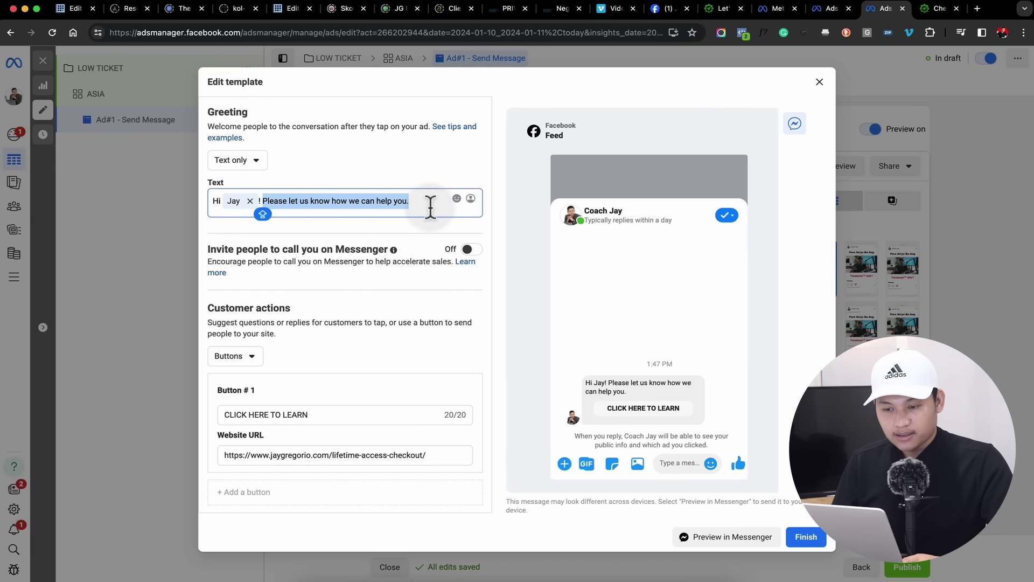
key("BackSpace")
type("EX")
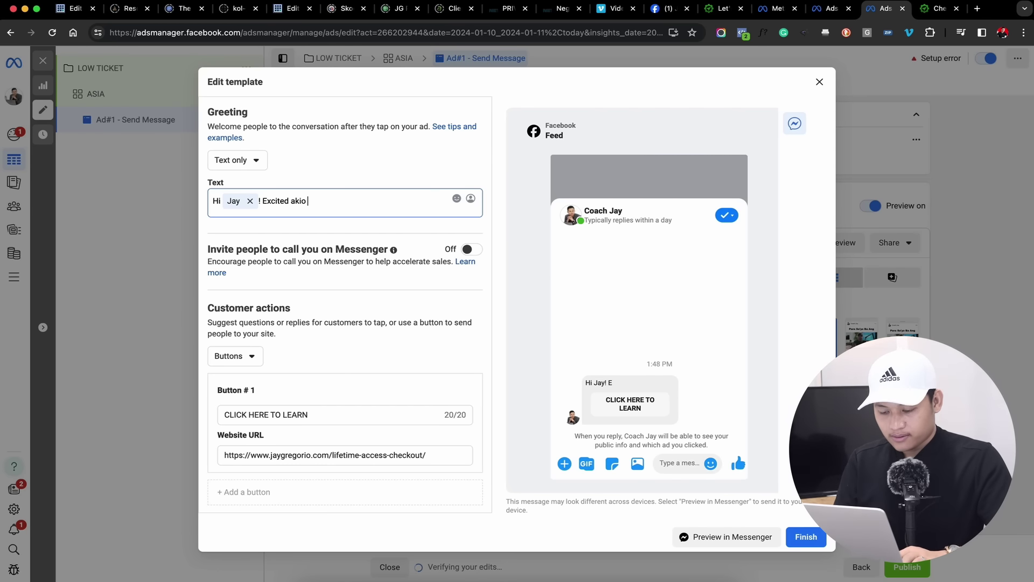
type("cited akio")
key("BackSpace")
key("BackSpace")
type("o i share sa'yo yung mga skills na kailangan mo to grow your business online.")
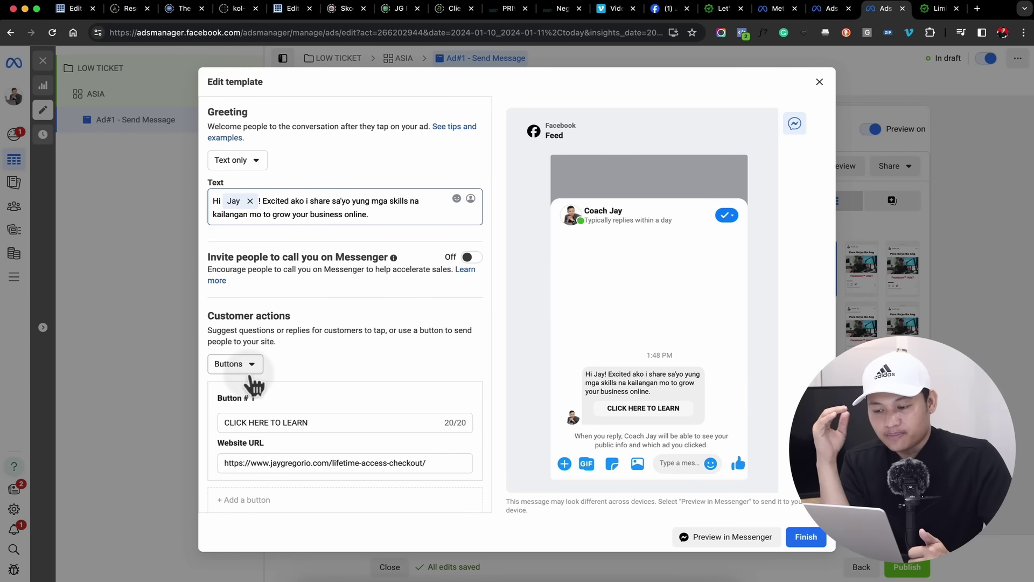
Step: Add "By the way Ano pala ang Business mo?" to the greeting as a separate paragraph after a blank line
left_click(250, 378)
left_click(249, 373)
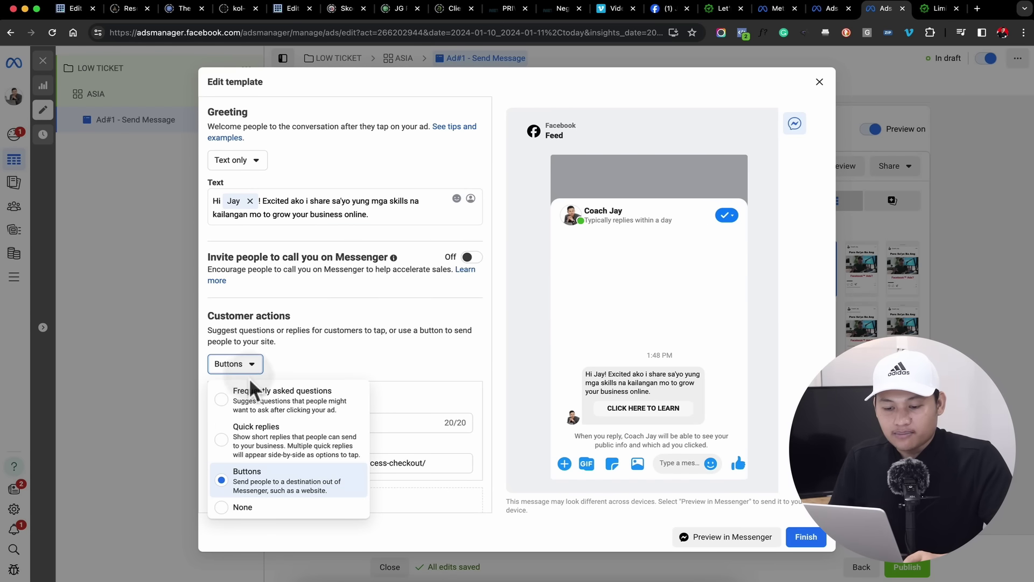
left_click(388, 314)
left_click(382, 220)
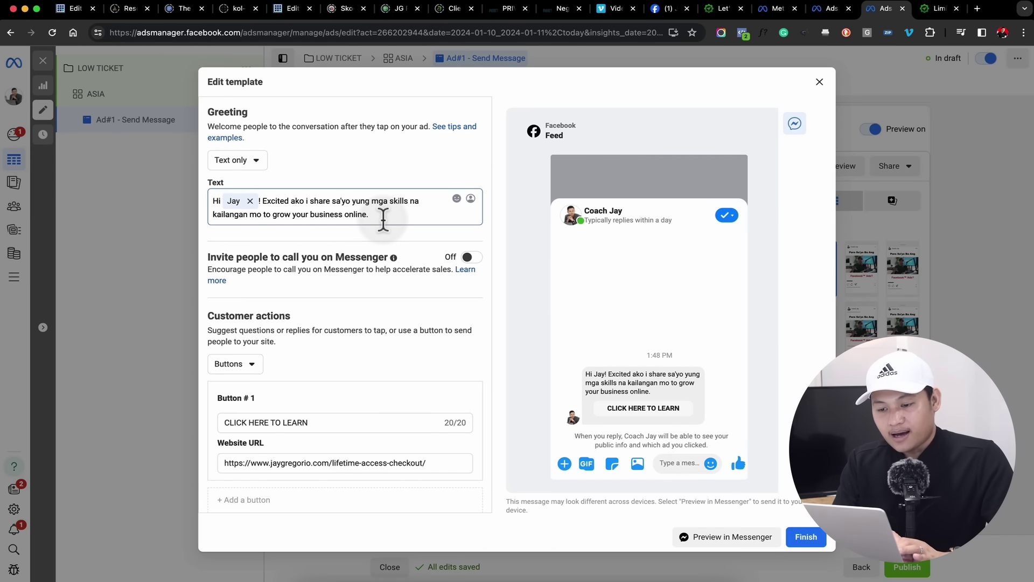
type("By")
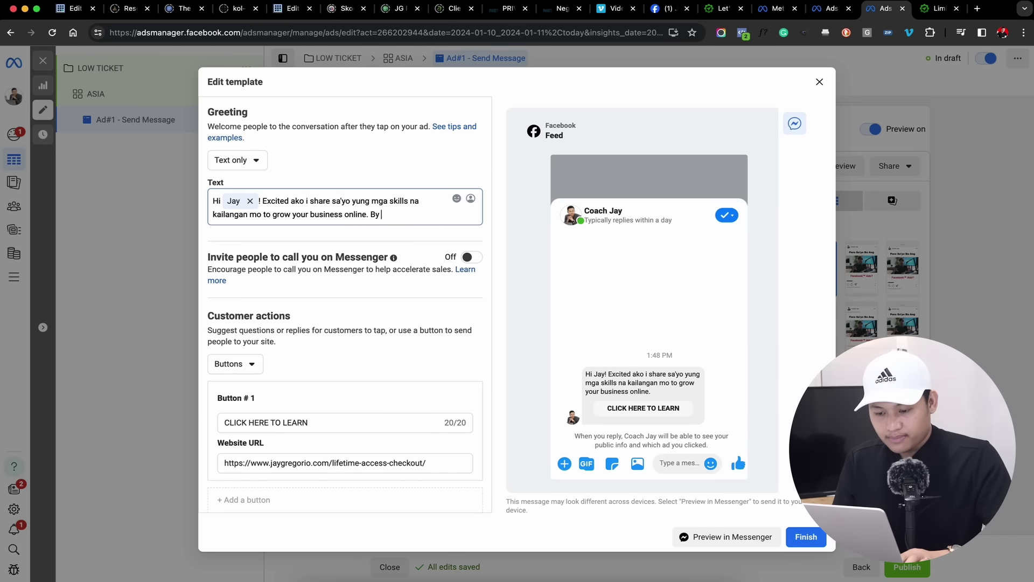
type(" the way")
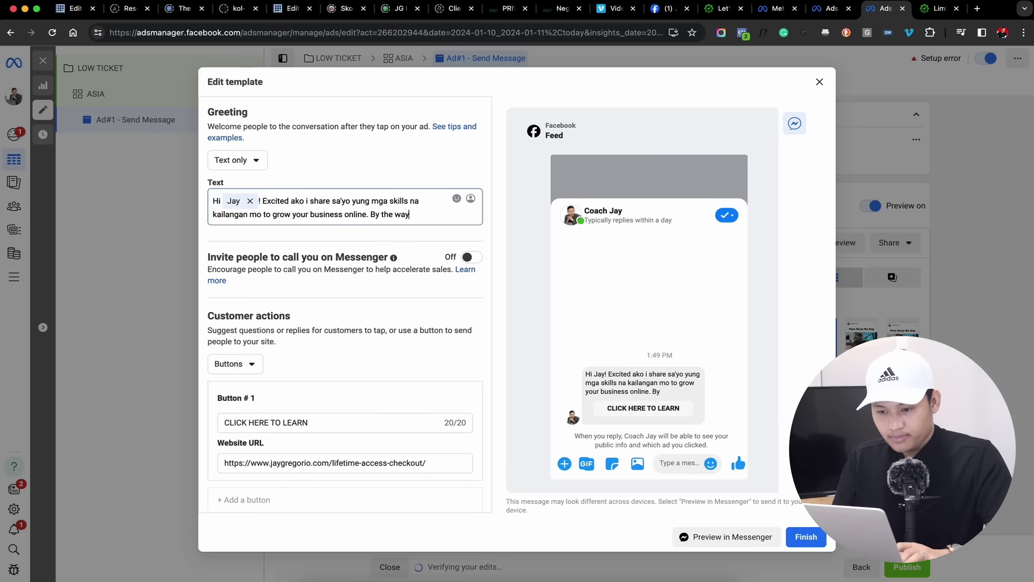
type(" Ano pala ang Business mo?")
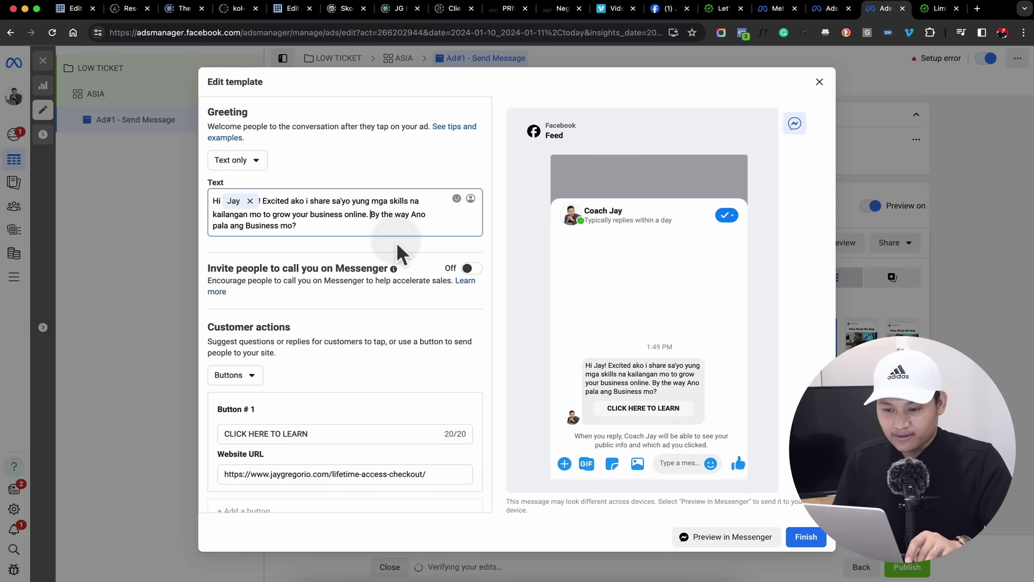
left_click(370, 214)
key("Return")
key("Return")
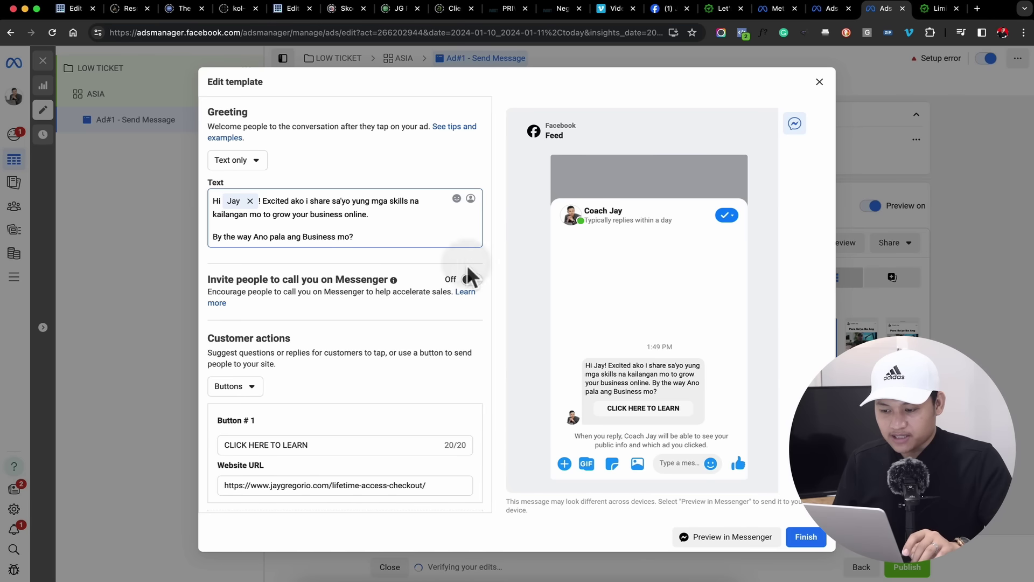
Step: Set the customer actions to None, add a comma after "By the way" in the greeting, and finish the template
left_click(243, 386)
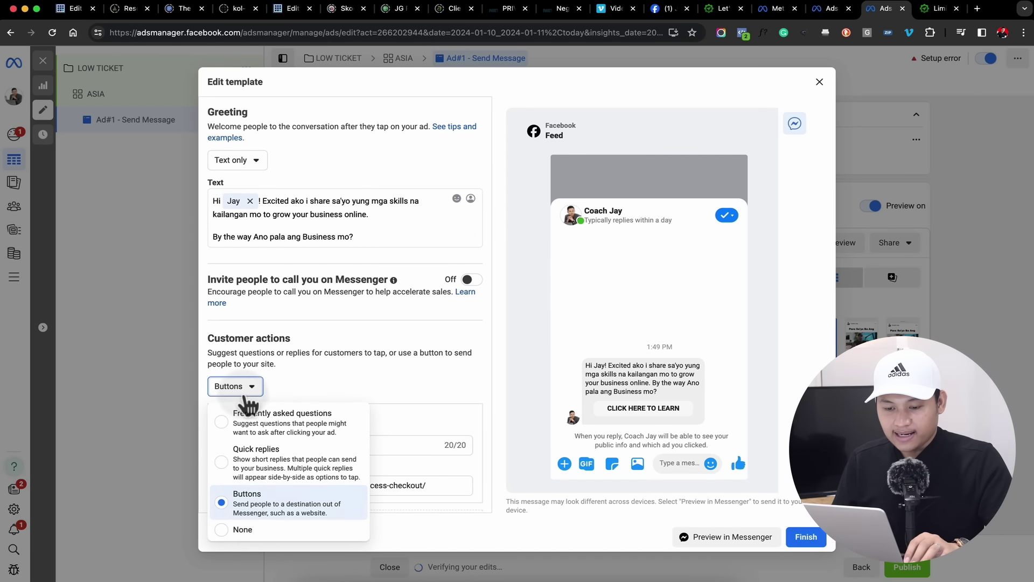
left_click(243, 529)
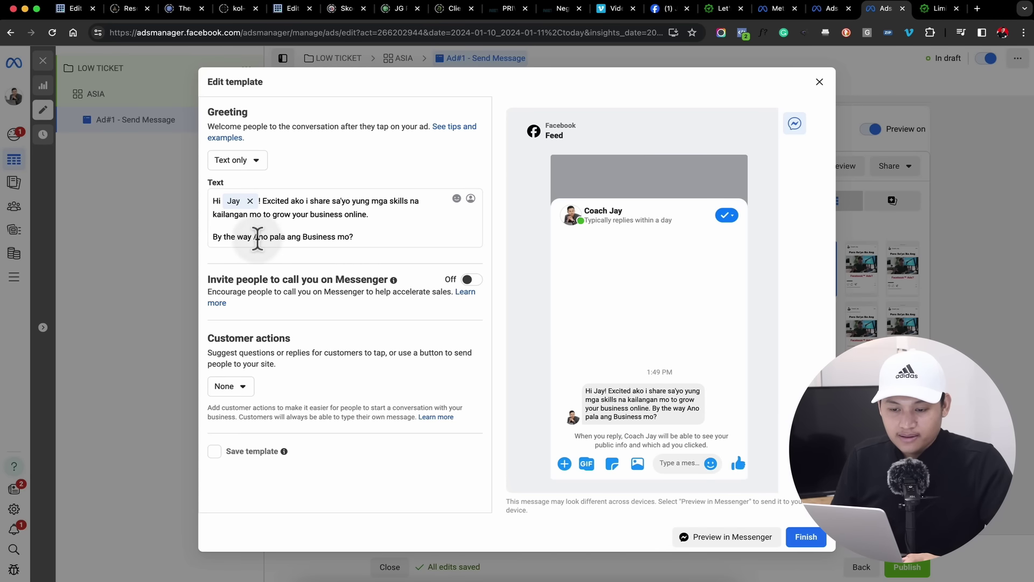
left_click(254, 237)
type(",")
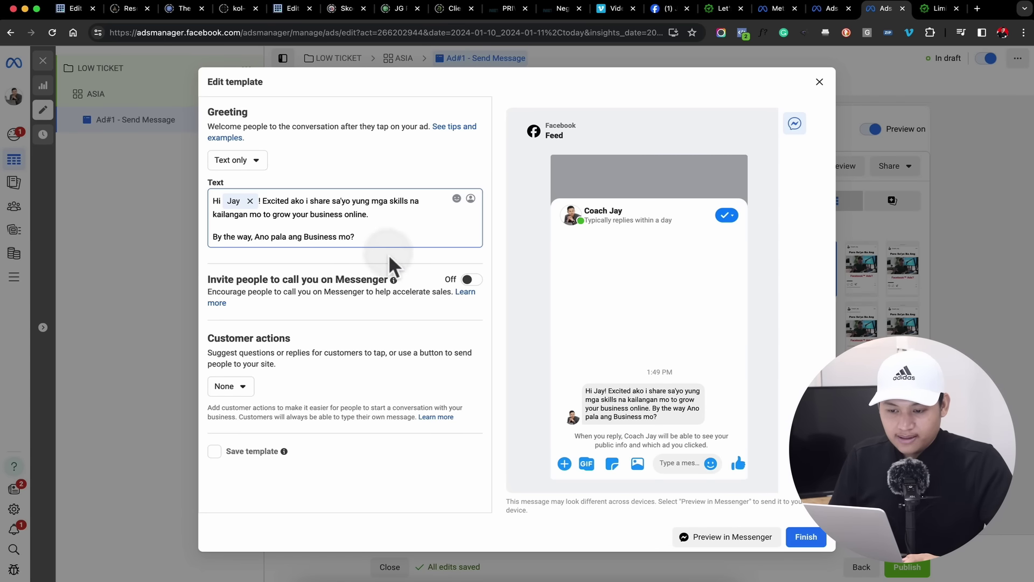
left_click(390, 226)
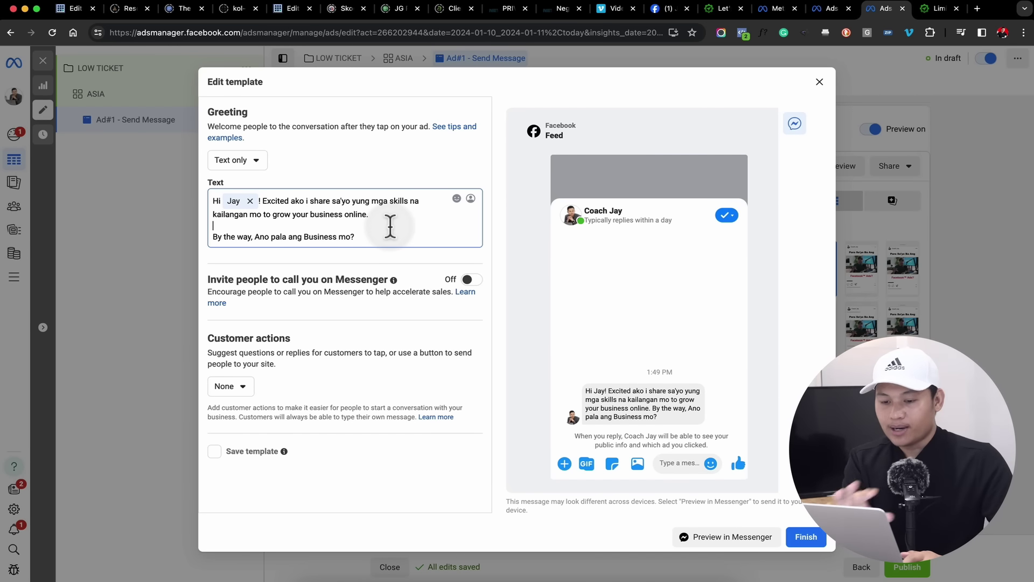
left_click(816, 535)
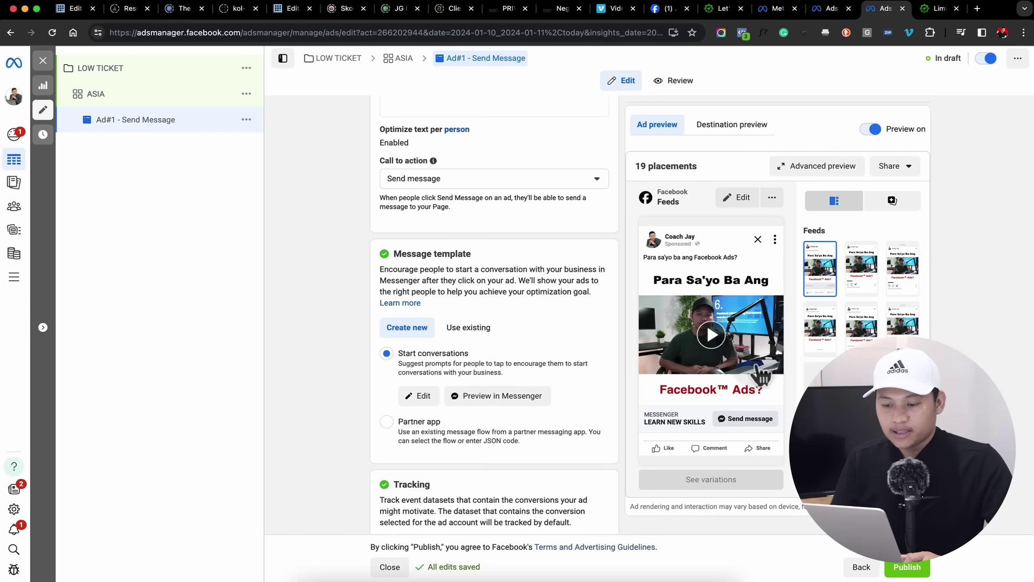
Step: Review the ad's tracking, creative, identity and ad setup sections against the preview
left_click(569, 339)
scroll(567, 338, "down", 3)
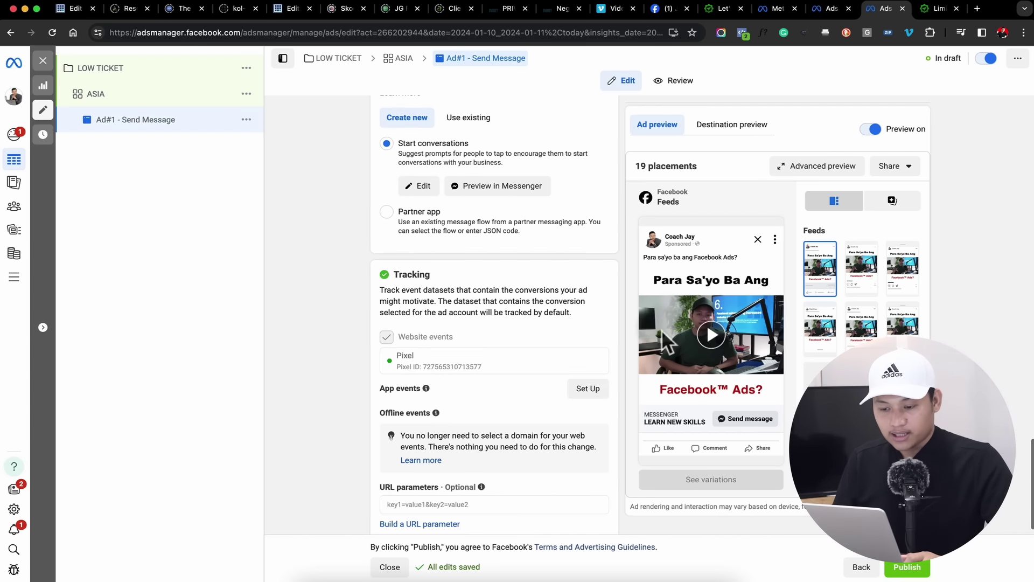
scroll(770, 364, "up", 10)
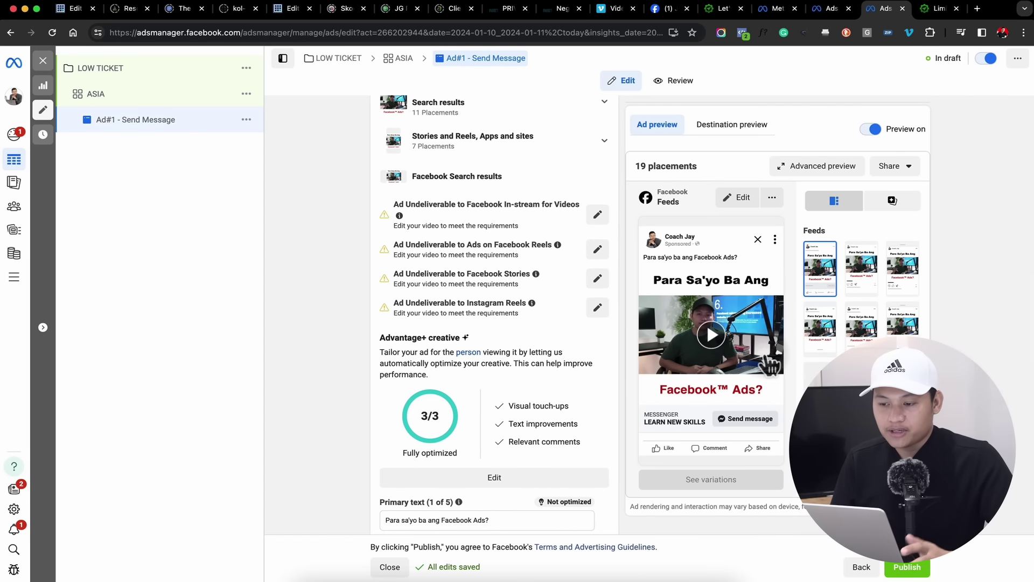
scroll(771, 363, "up", 5)
scroll(771, 363, "up", 10)
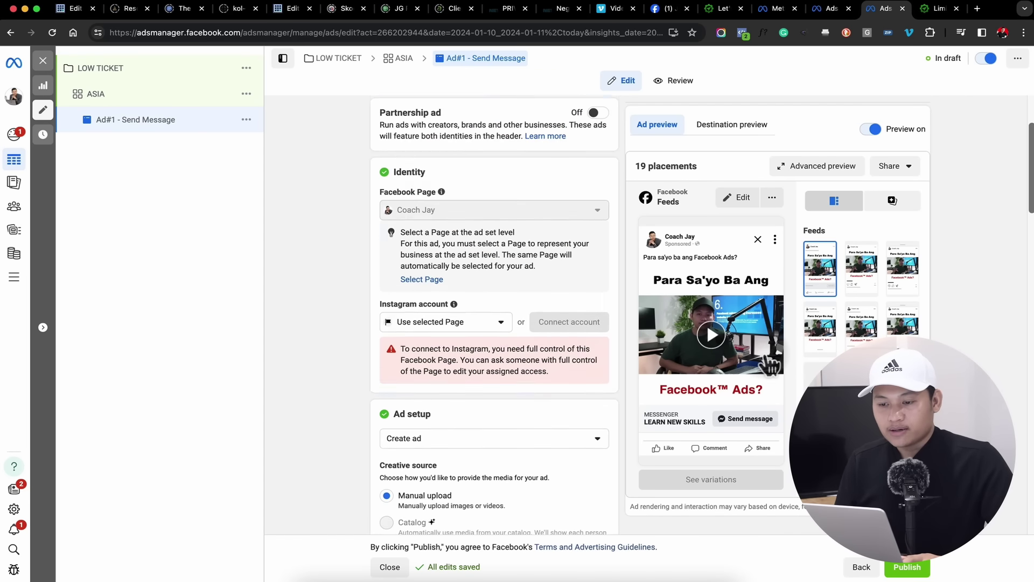
scroll(770, 363, "down", 10)
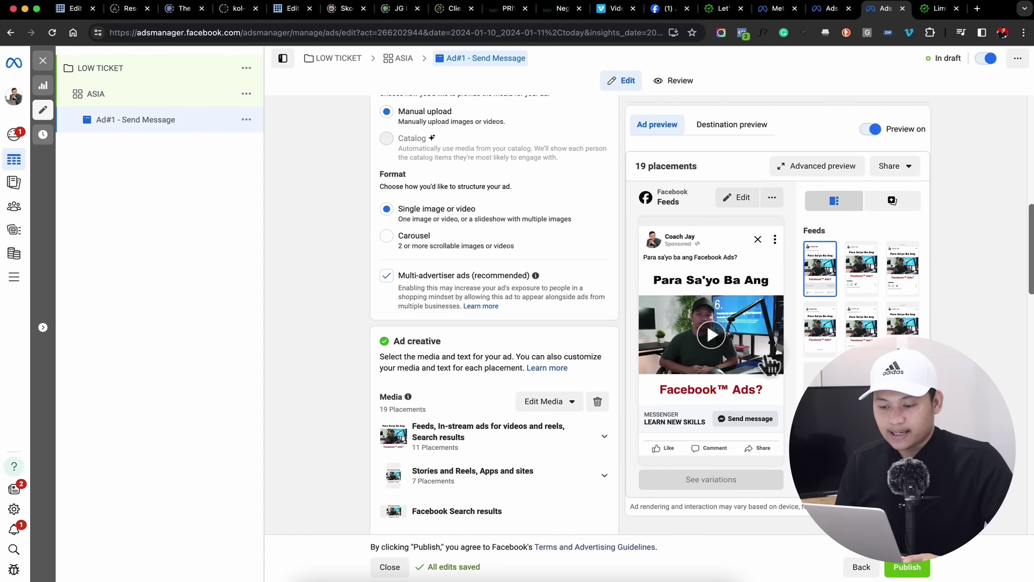
Step: Replace the ad's video with the "LIMITED TIME ONLY! BREAKING OFFER" video, keeping the original crops and all Advantage+ creative optimizations on
left_click(572, 251)
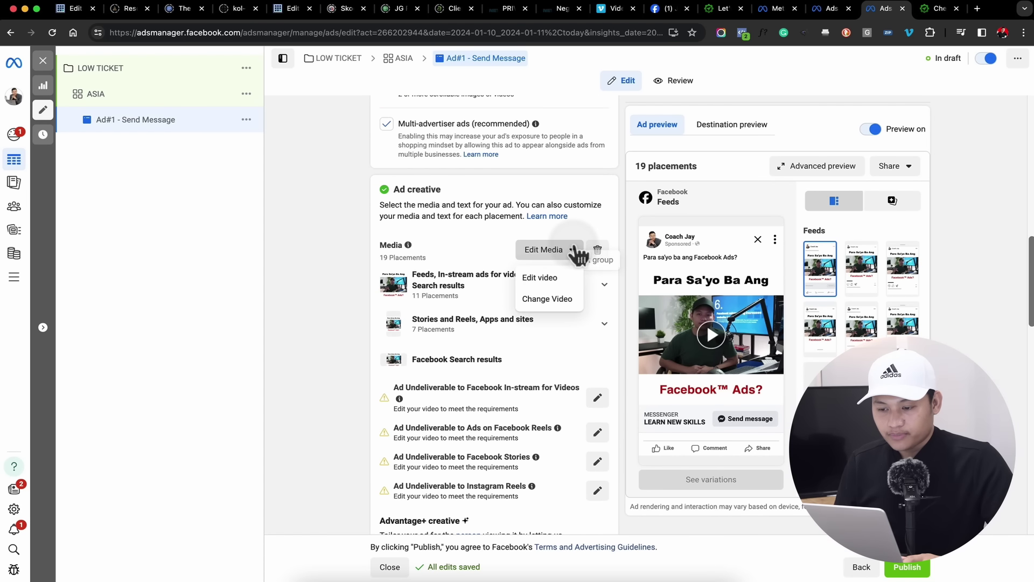
left_click(548, 300)
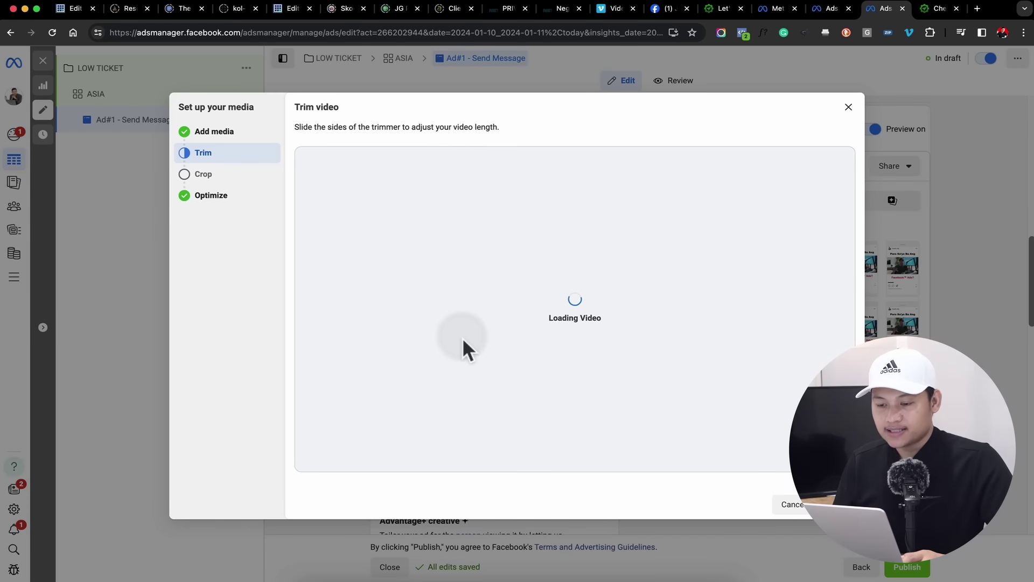
left_click(837, 505)
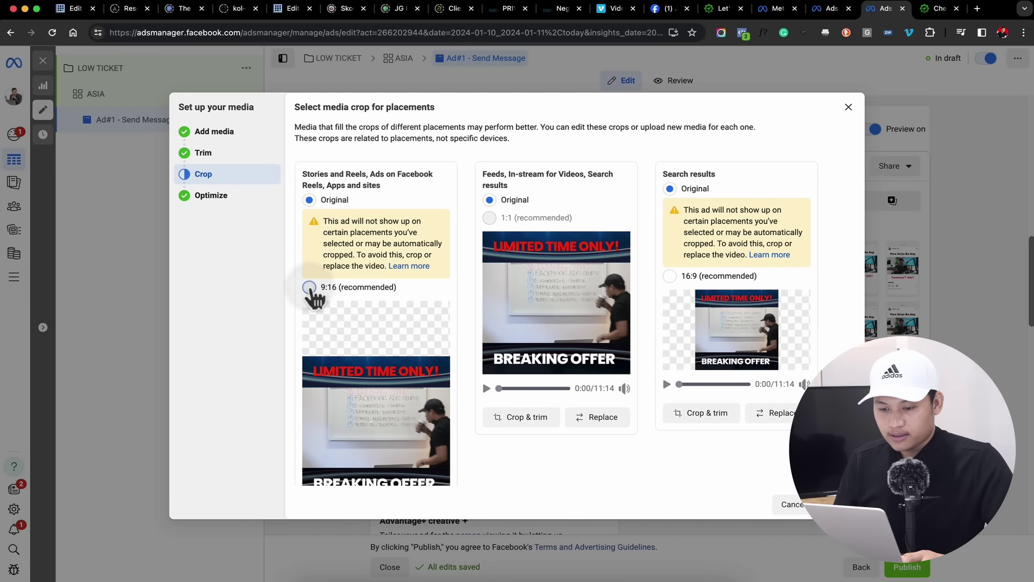
left_click(309, 287)
left_click(310, 201)
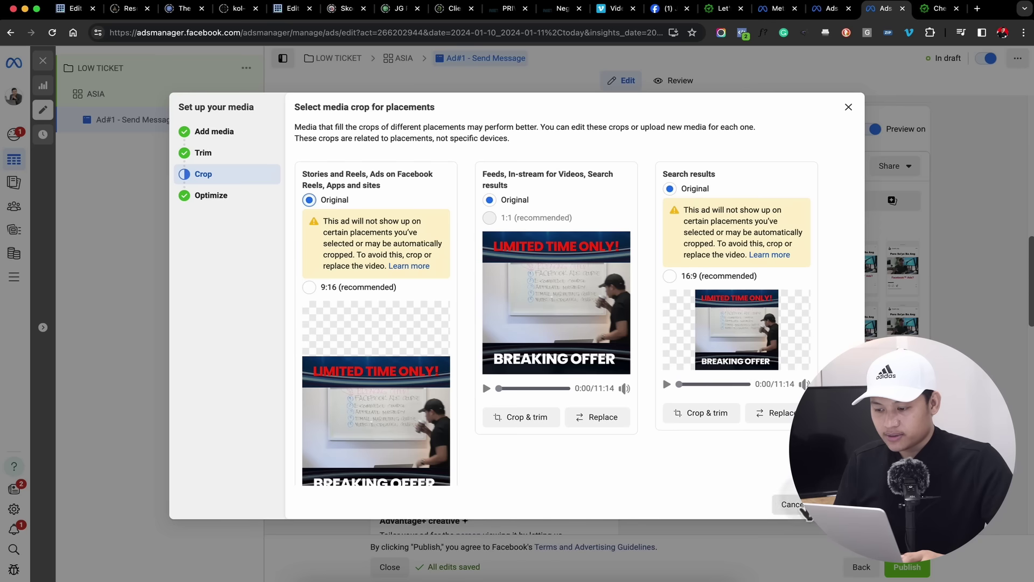
left_click(838, 504)
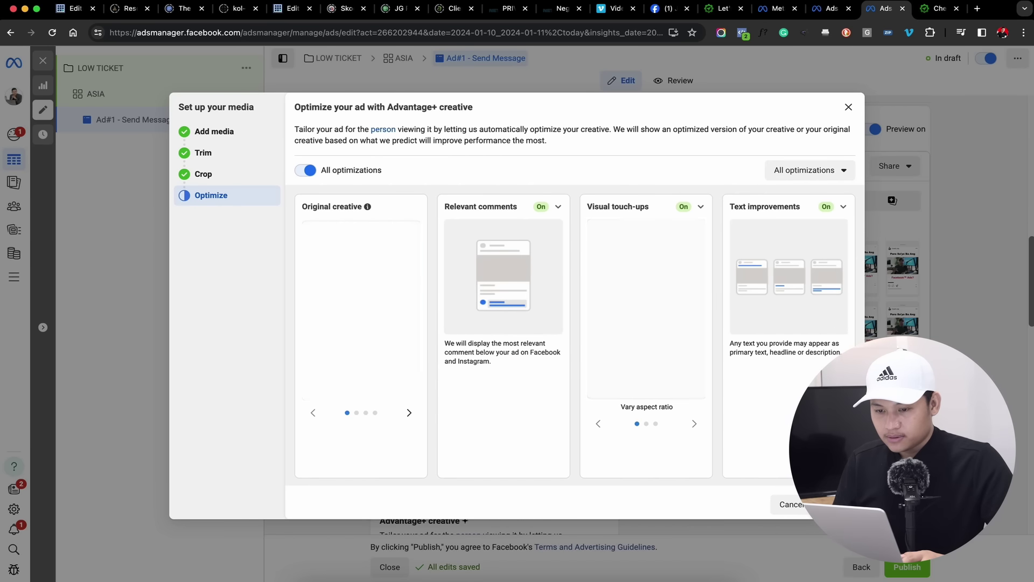
left_click(838, 504)
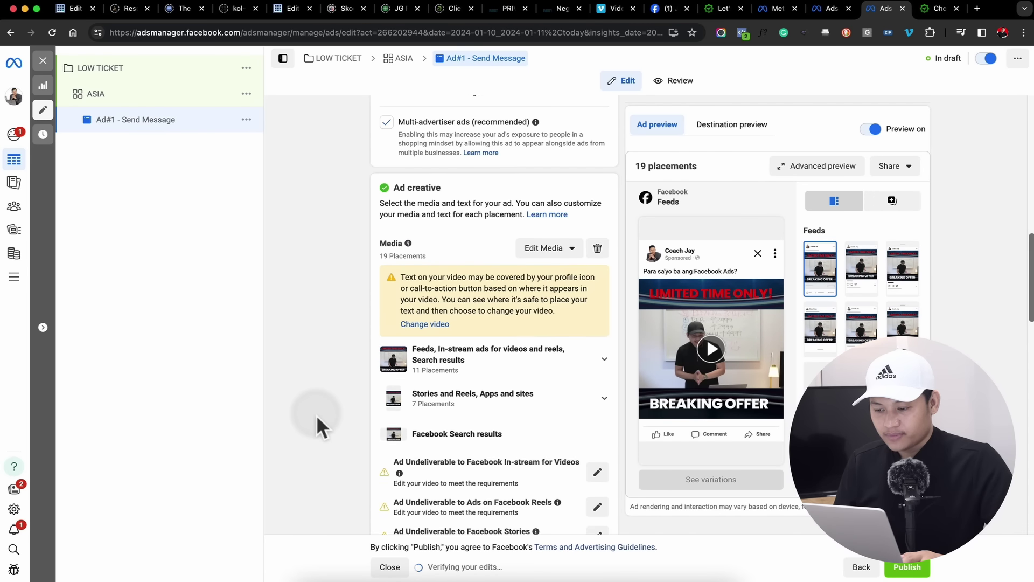
scroll(436, 395, "up", 3)
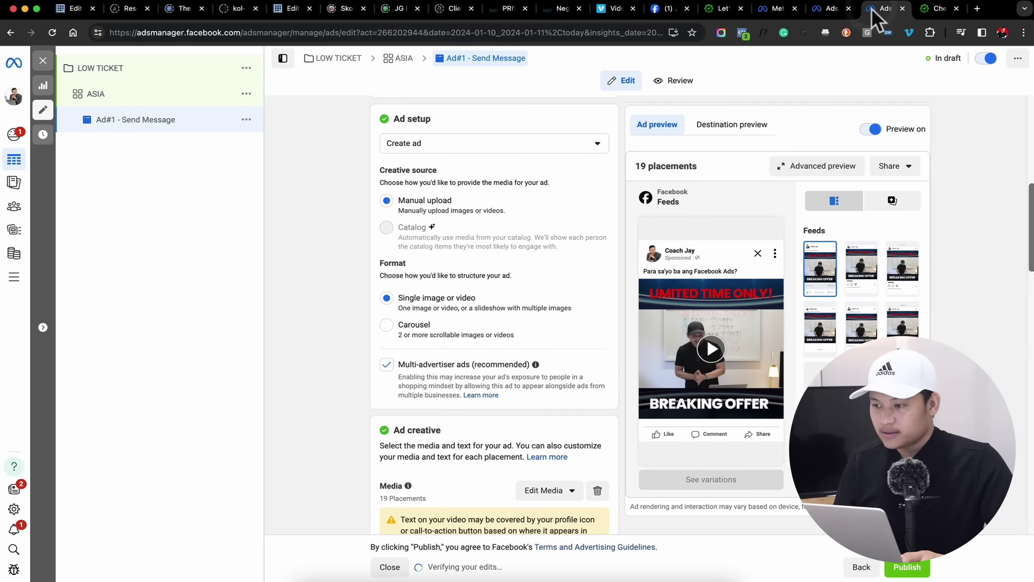
Step: Copy the main heading from the lifetime-access checkout page and set the primary text to "Access For 9 Courses (How To Enroll?)"
left_click(940, 8)
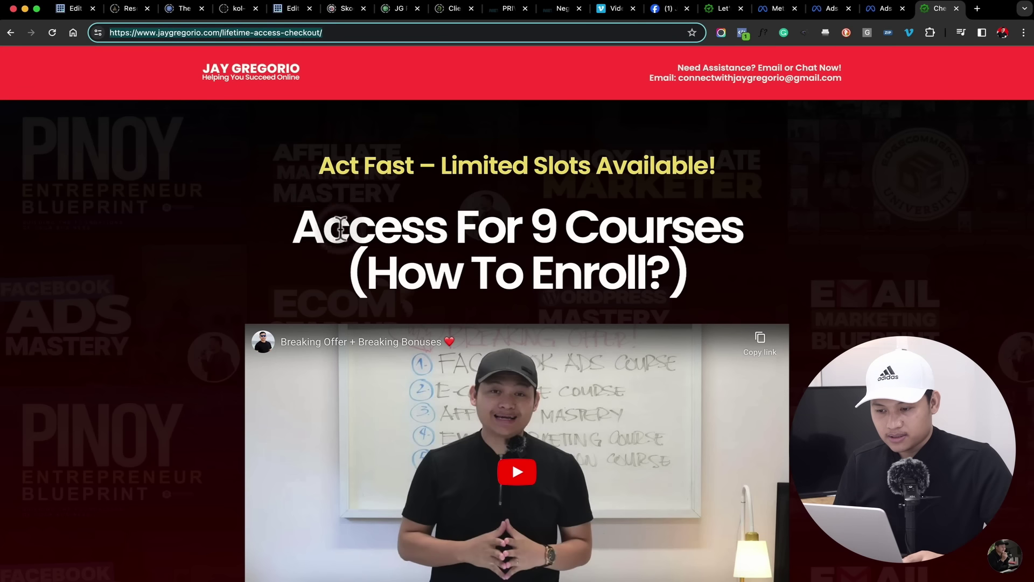
left_click_drag(296, 225, 759, 288)
key("super+c")
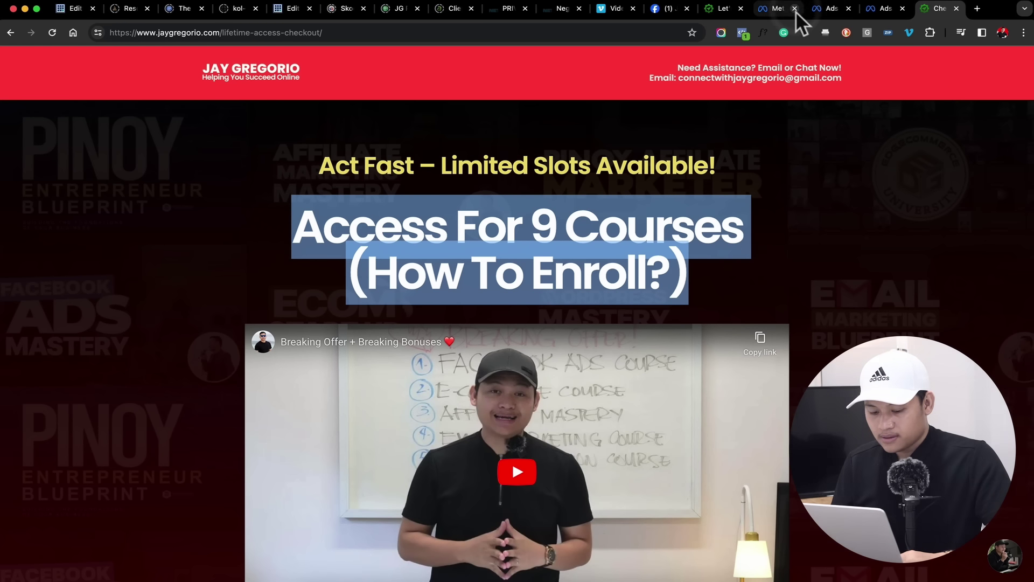
left_click(866, 12)
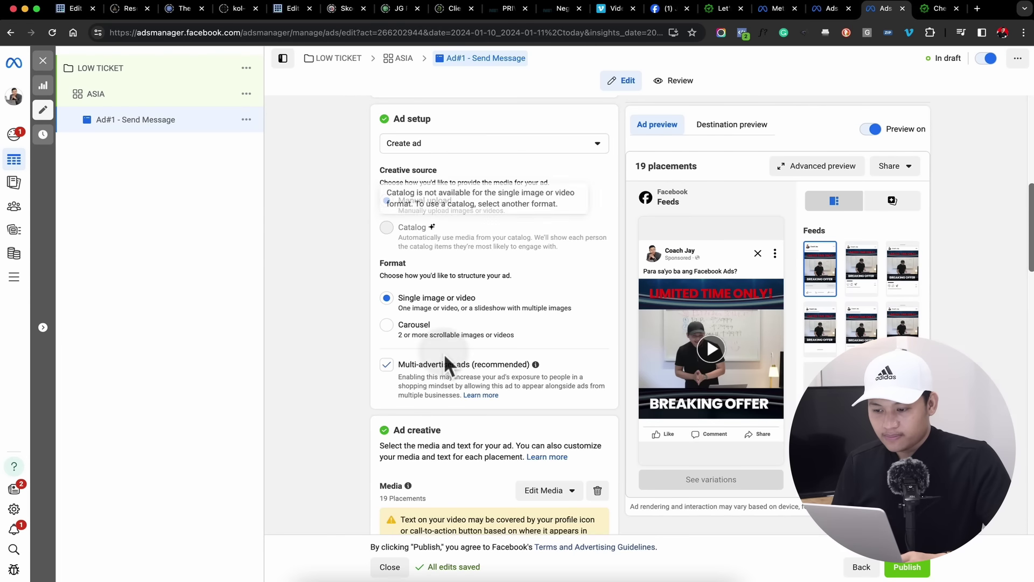
scroll(444, 354, "down", 5)
scroll(444, 353, "down", 10)
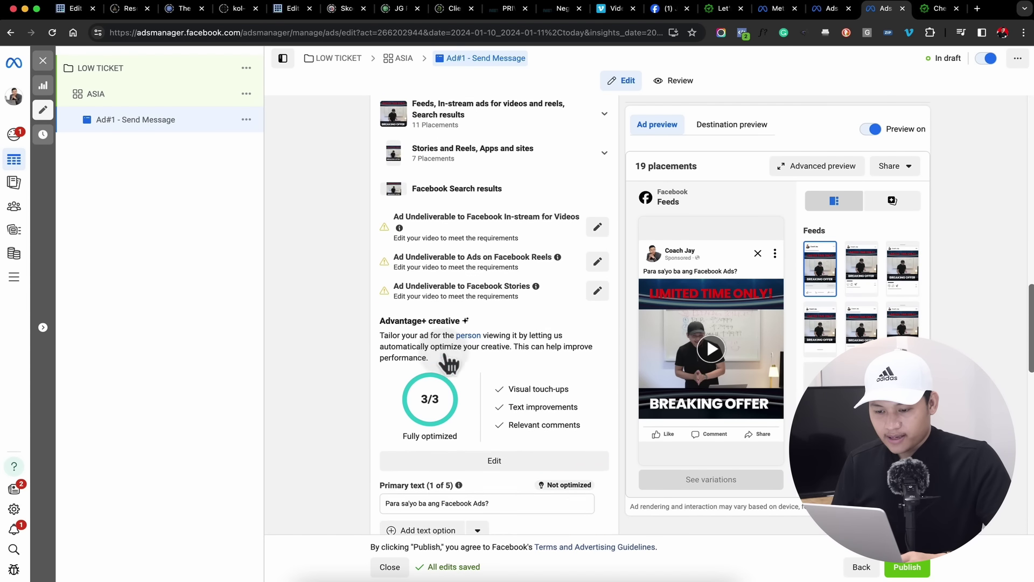
left_click(435, 381)
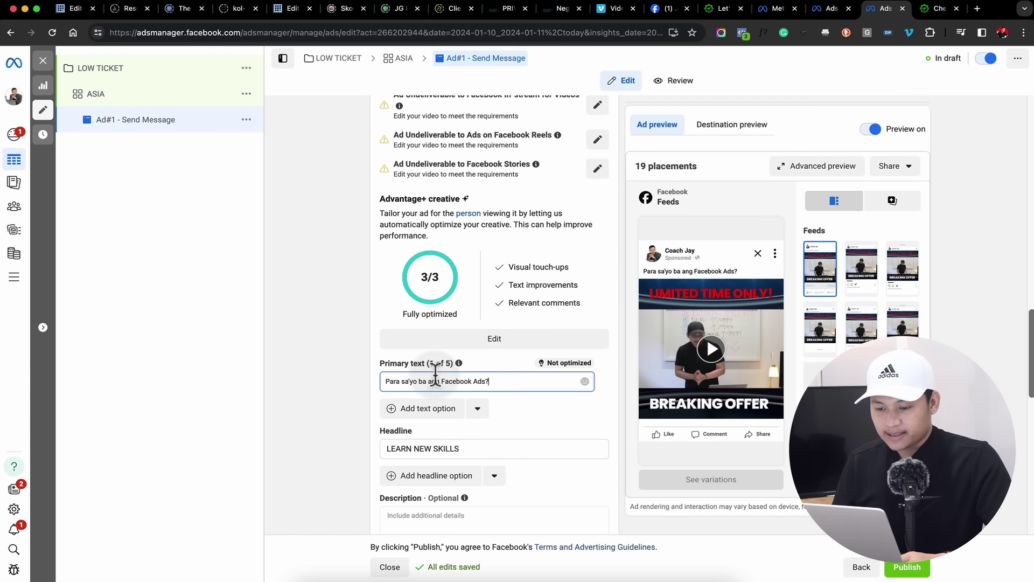
triple_click(413, 387)
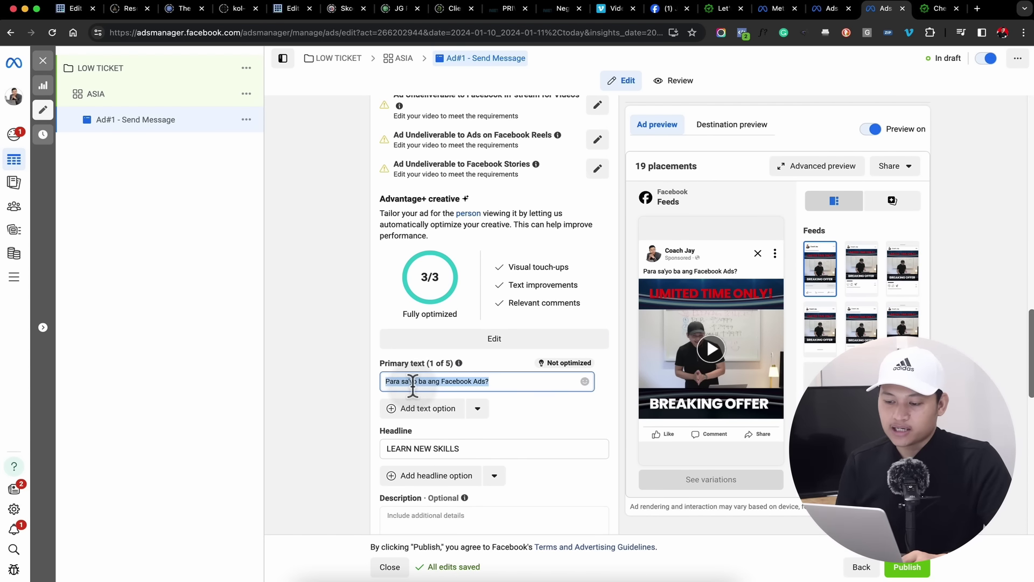
key("super+v")
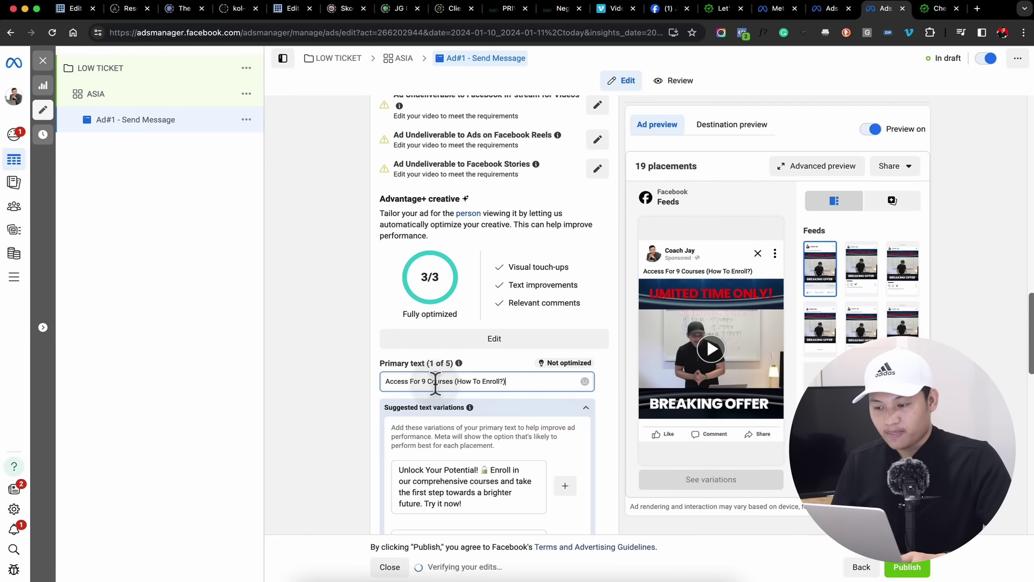
Step: Set the ad's headline to "Access For 9 Courses", without the "(How To Enroll?)" part
scroll(346, 444, "down", 2)
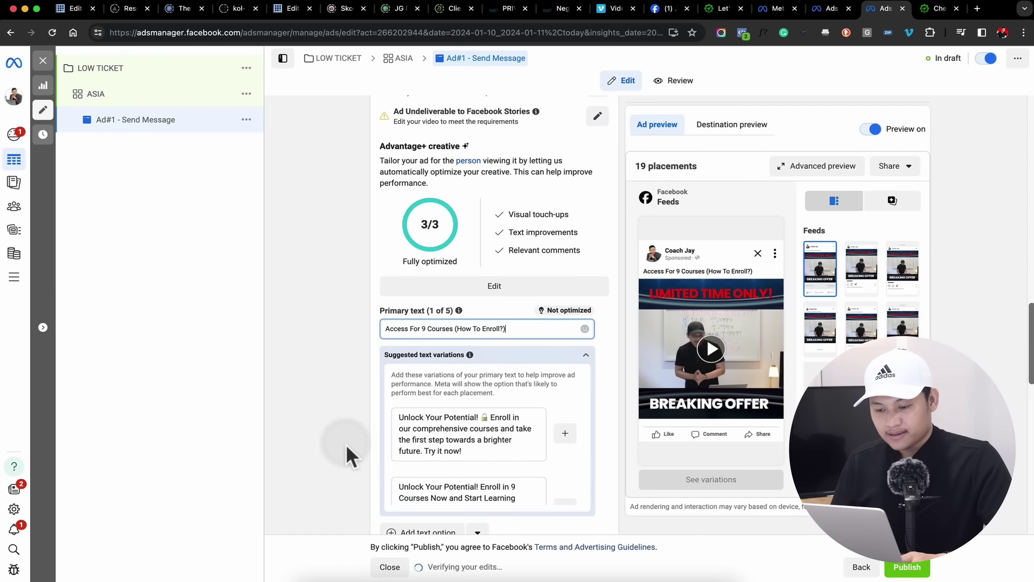
scroll(346, 444, "down", 3)
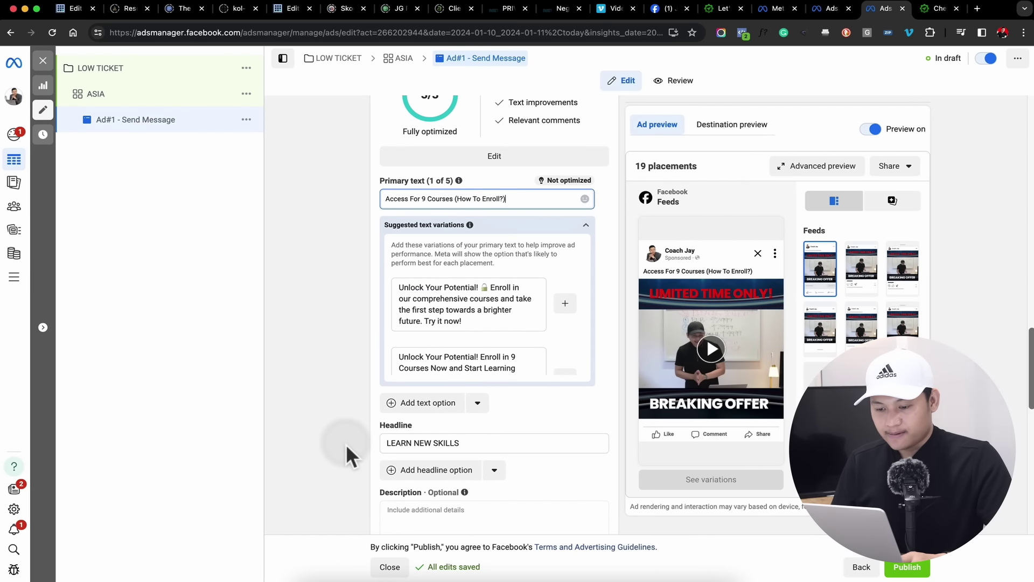
scroll(345, 444, "down", 2)
triple_click(486, 344)
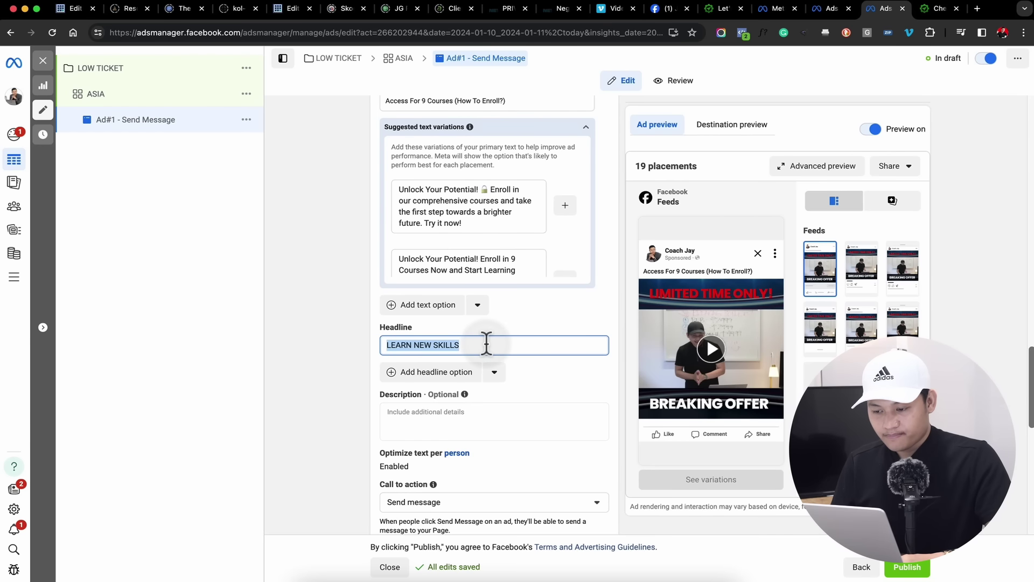
type("Access For 9 Courses (How To Enroll?)")
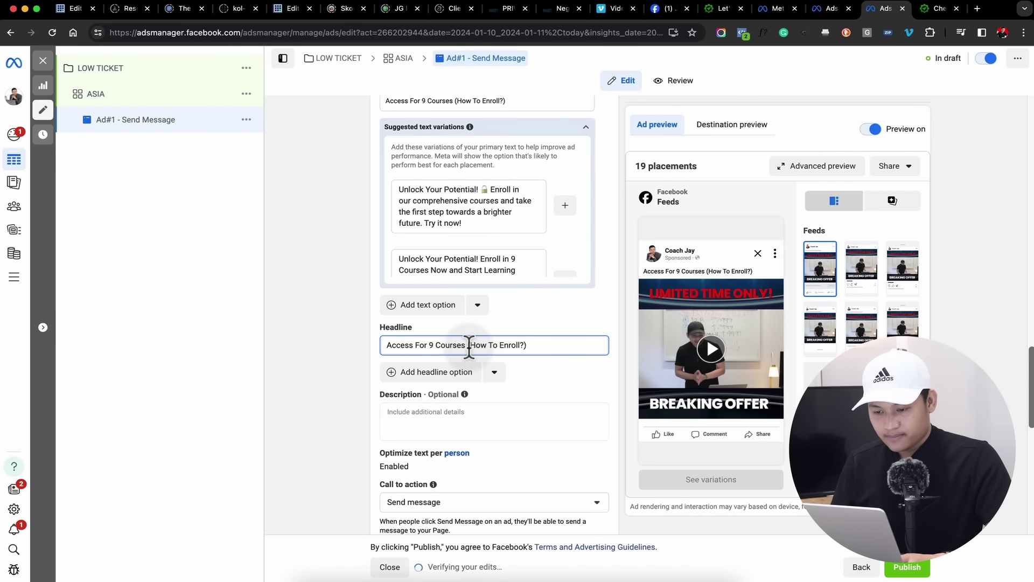
left_click_drag(469, 346, 538, 346)
key("BackSpace")
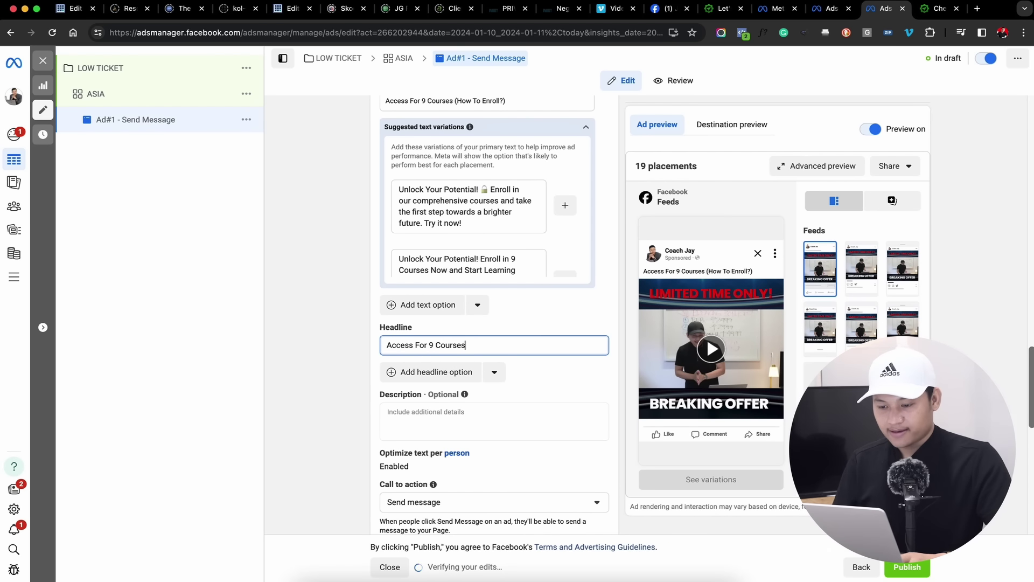
left_click(548, 386)
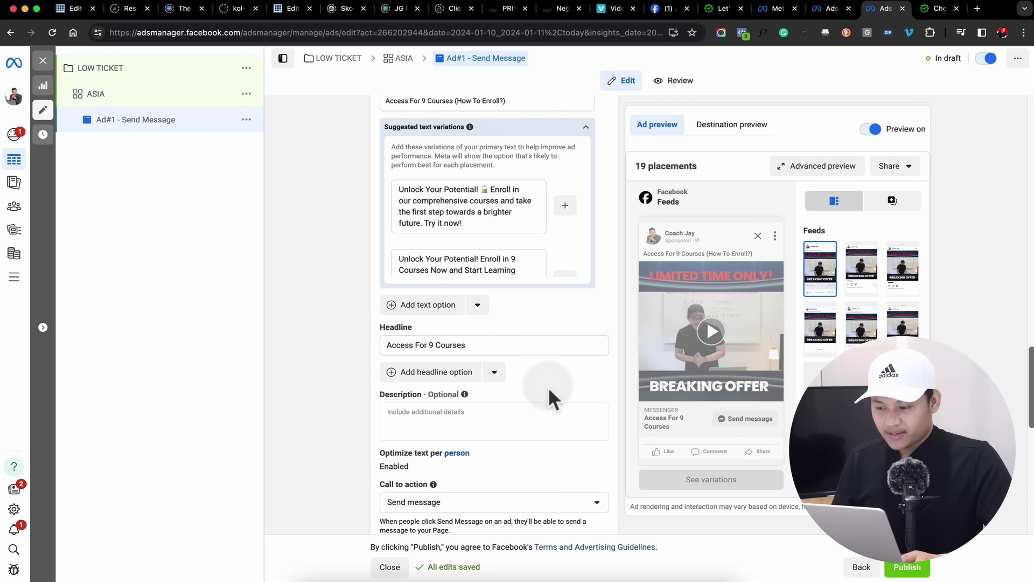
Step: Copy "Limited Slots Available!" from the checkout page and use it as the ad's headline
left_click(935, 11)
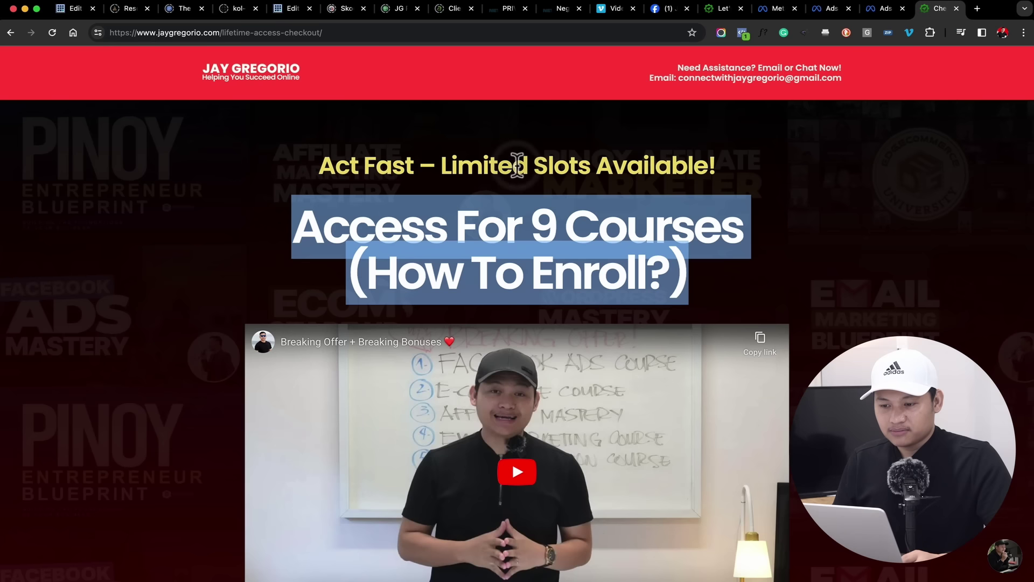
left_click_drag(442, 161, 717, 166)
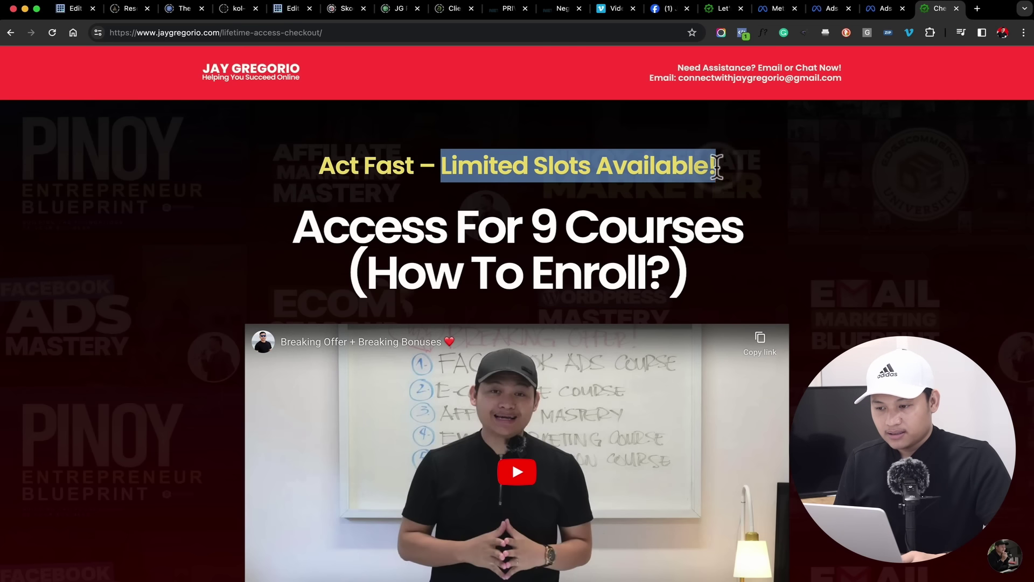
left_click(884, 10)
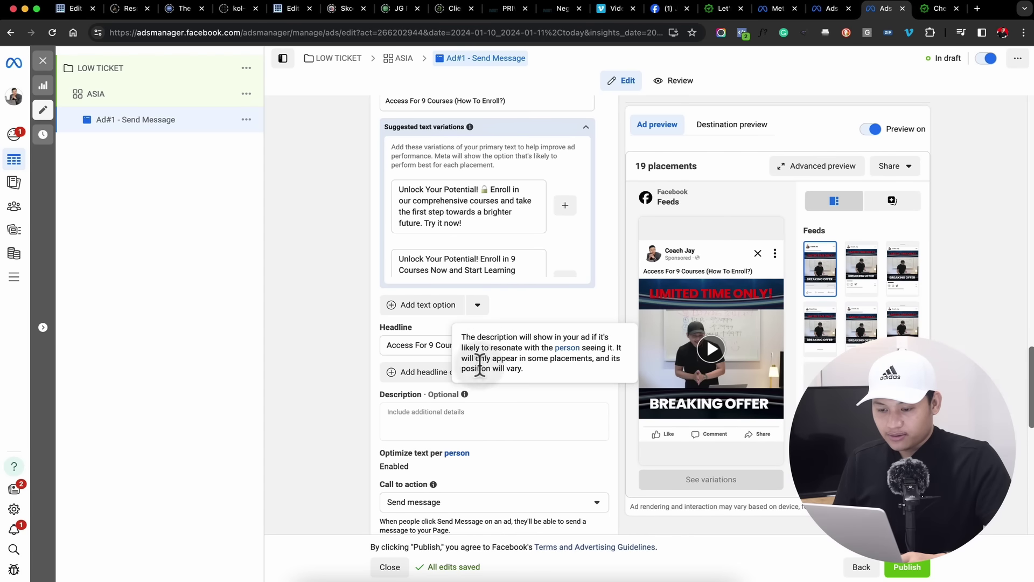
double_click(409, 345)
key("BackSpace")
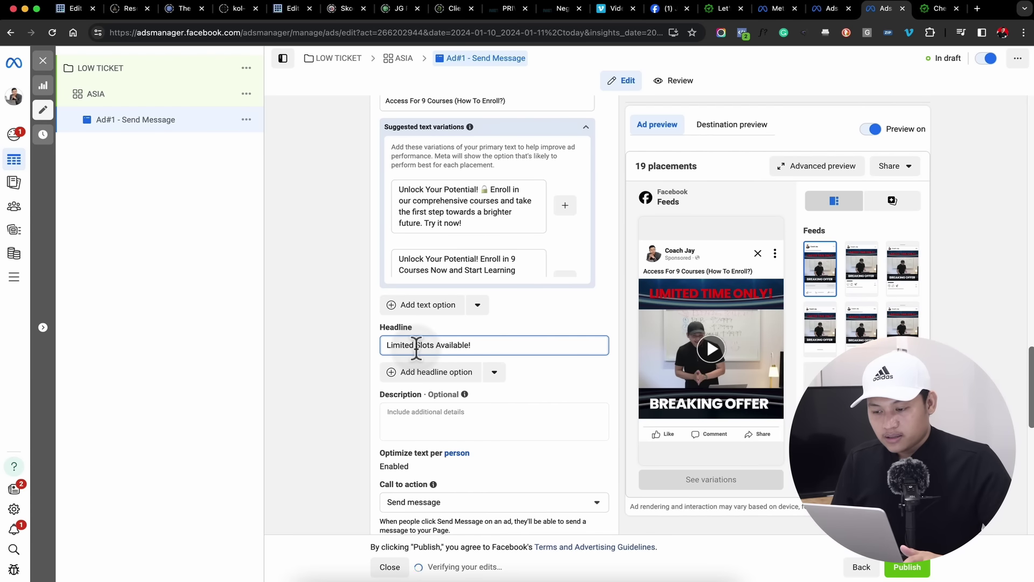
Step: Review the ad's description, call to action, message template and tracking settings, keeping Send message as the call to action
scroll(709, 373, "down", 2)
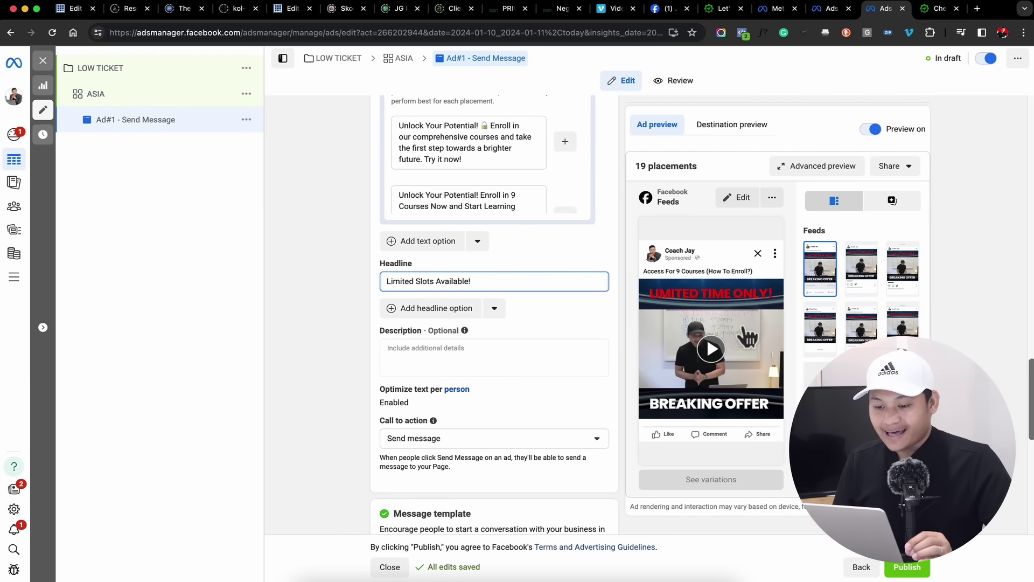
scroll(581, 329, "down", 2)
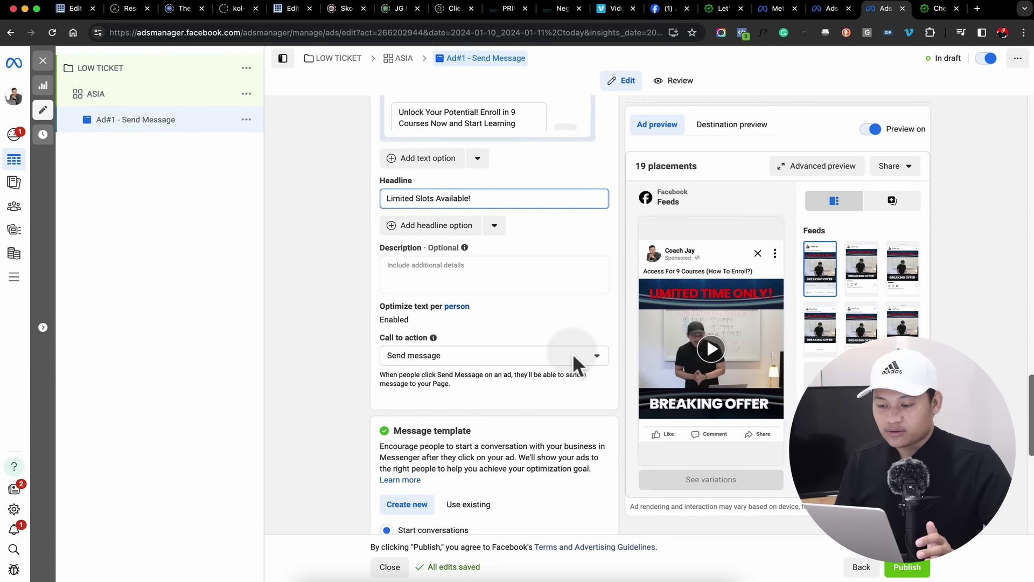
scroll(584, 352, "down", 1)
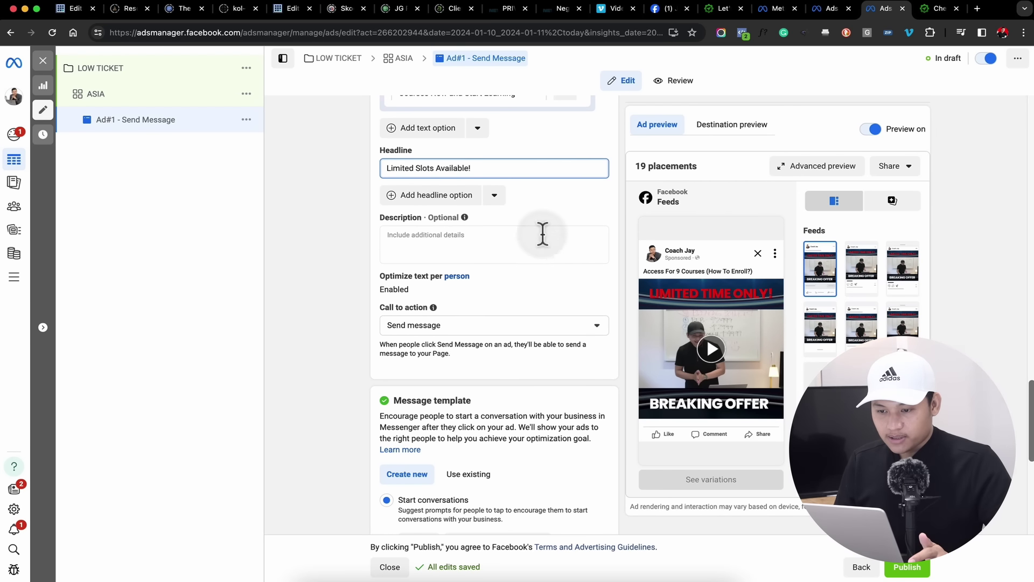
left_click(545, 221)
left_click(496, 320)
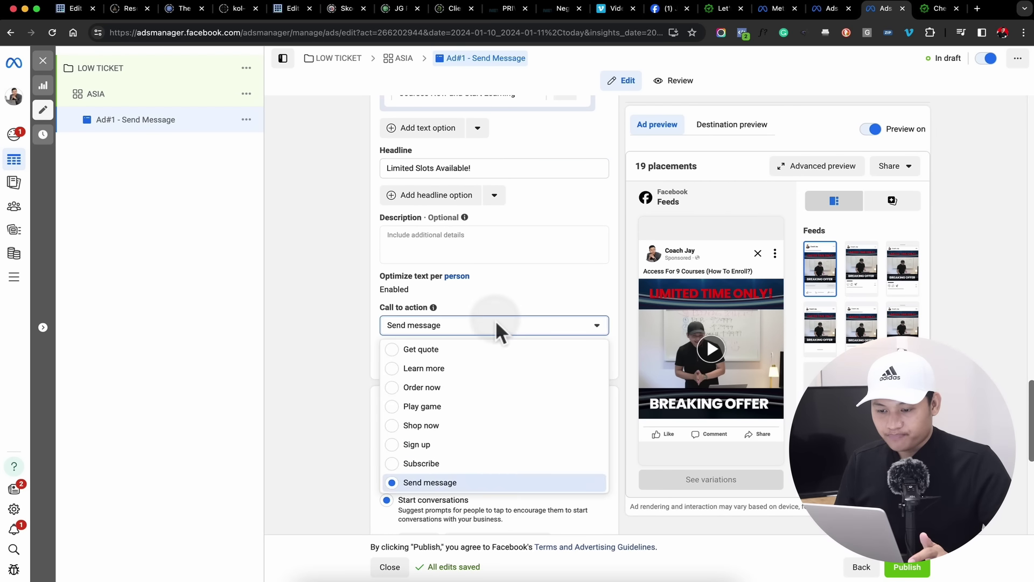
left_click(431, 483)
scroll(307, 458, "down", 5)
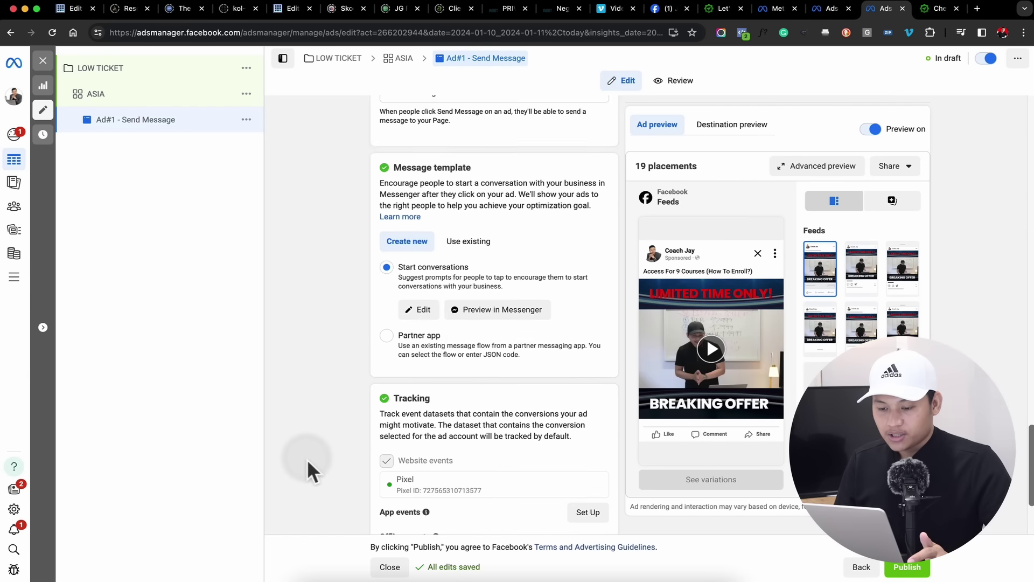
scroll(494, 313, "down", 2)
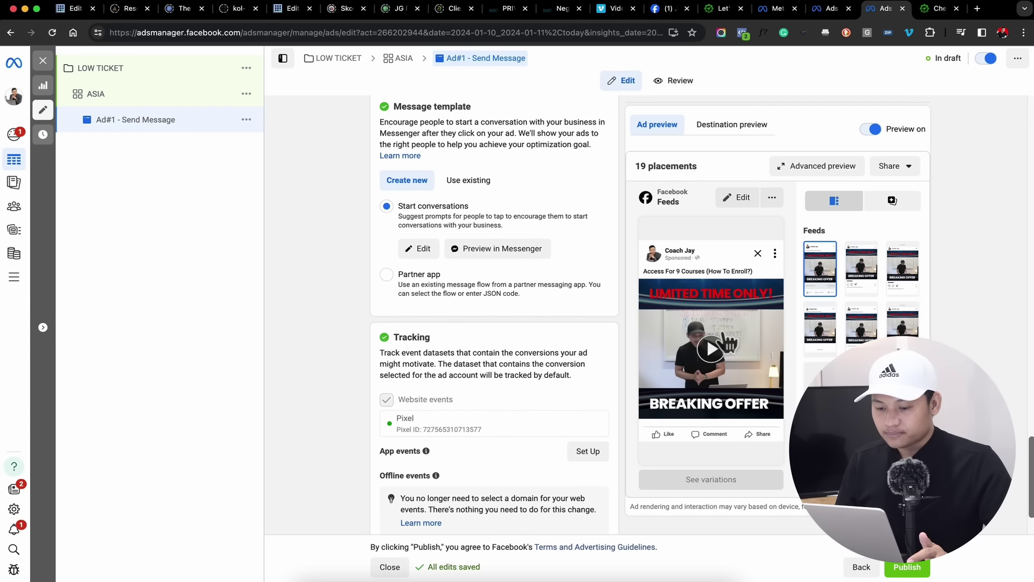
Step: Replace the ad's headline with "Breaking Offer + Breaking Bonuses ❤️" and leave the description empty
scroll(593, 334, "up", 7)
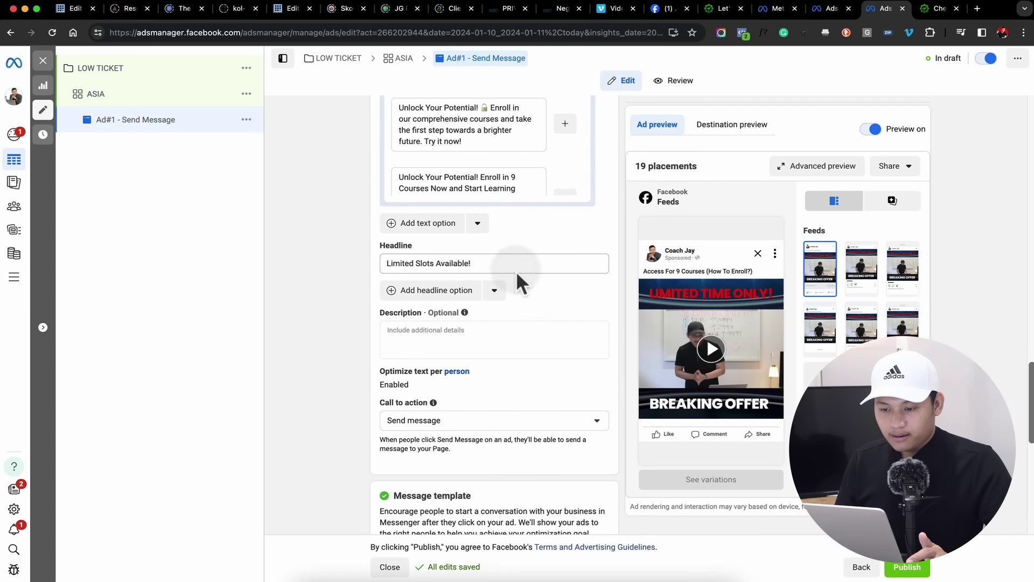
key("BackSpace")
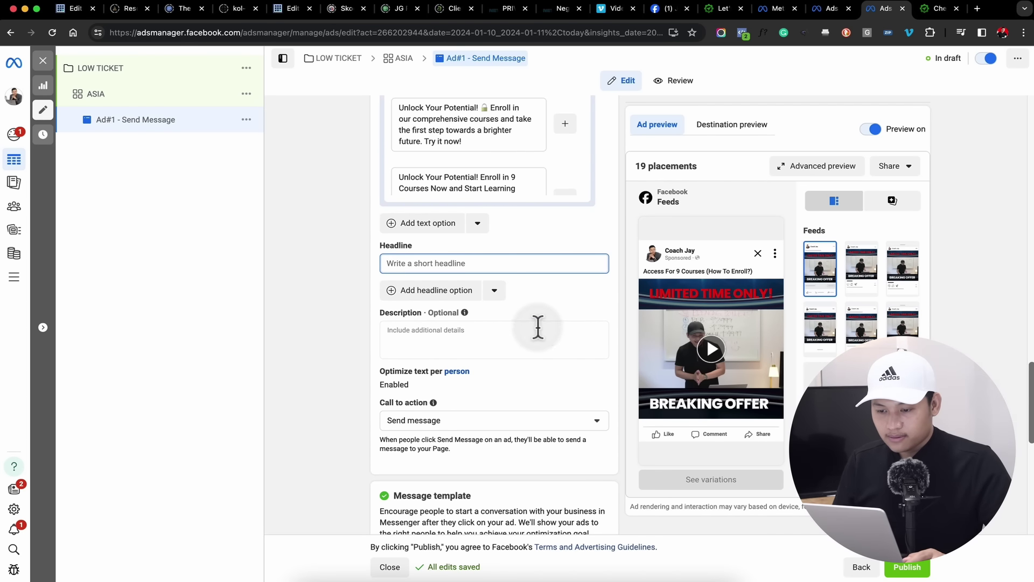
left_click(538, 327)
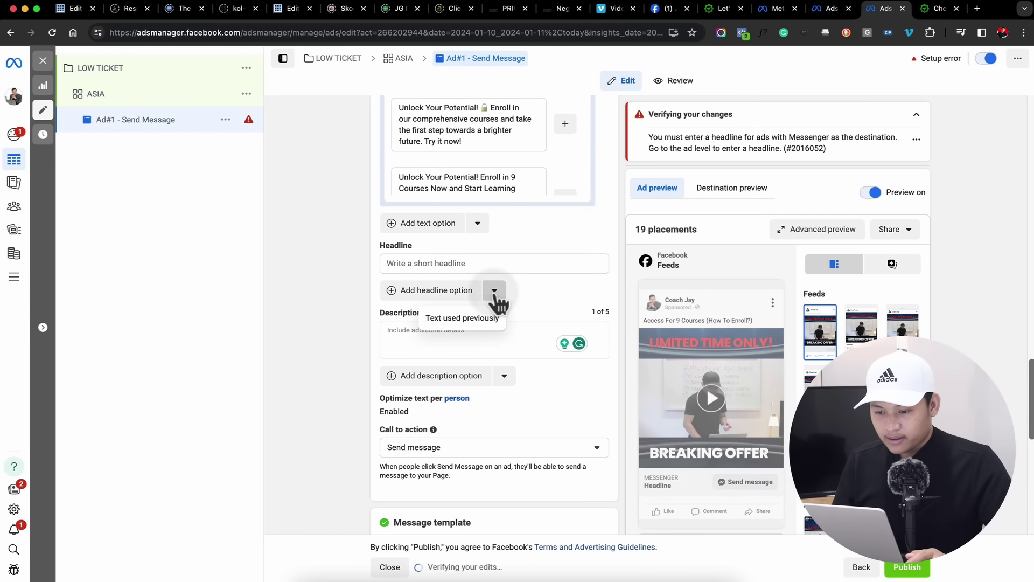
scroll(550, 302, "down", 1)
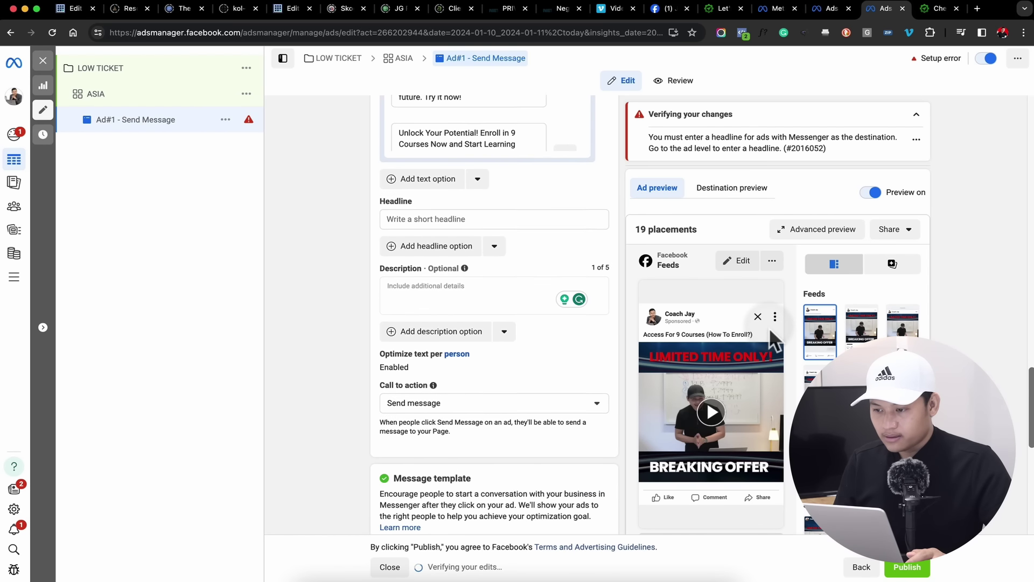
scroll(773, 336, "down", 2)
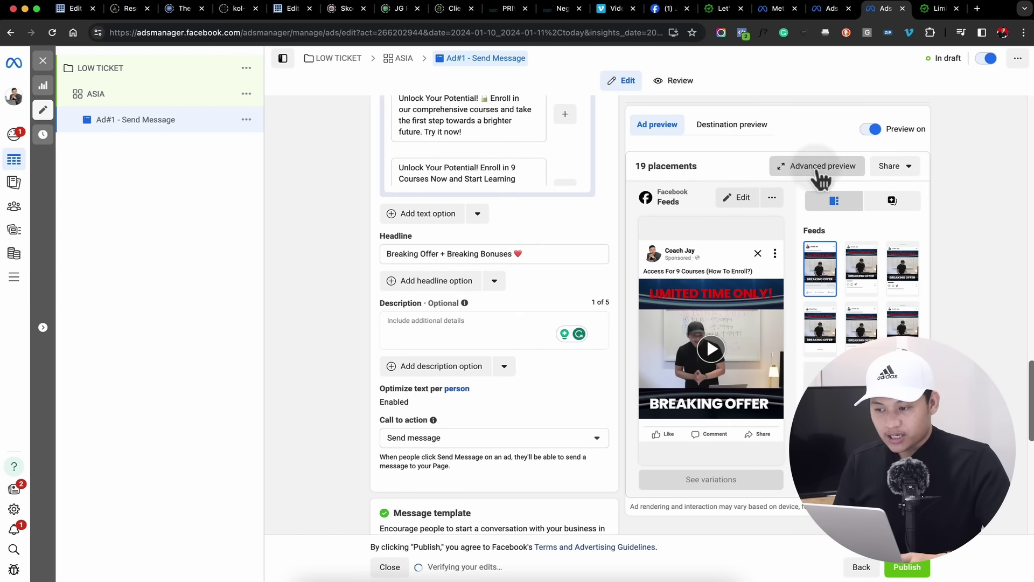
Step: Check how the ad looks across its placements in the advanced preview
left_click(816, 167)
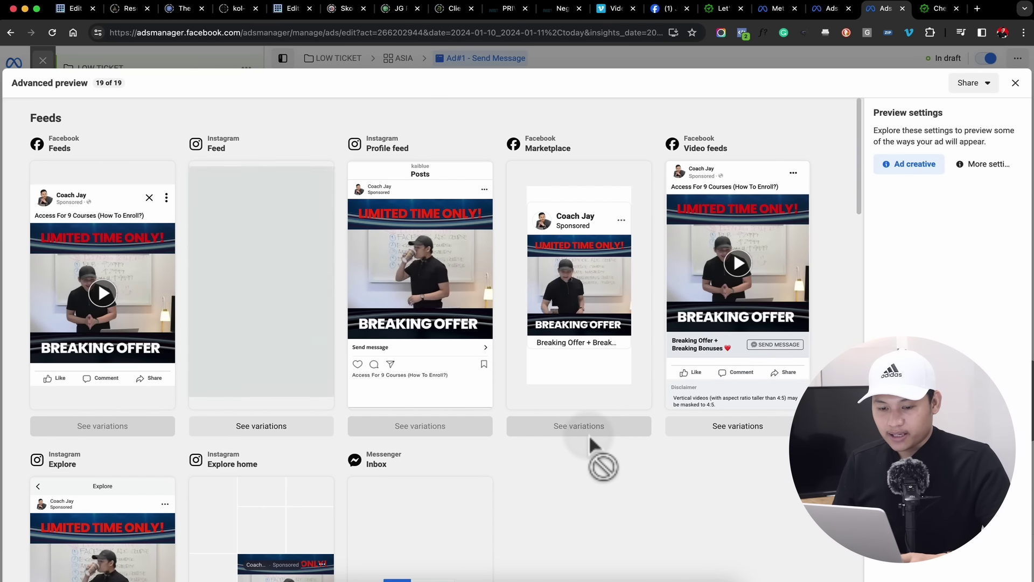
scroll(576, 318, "down", 5)
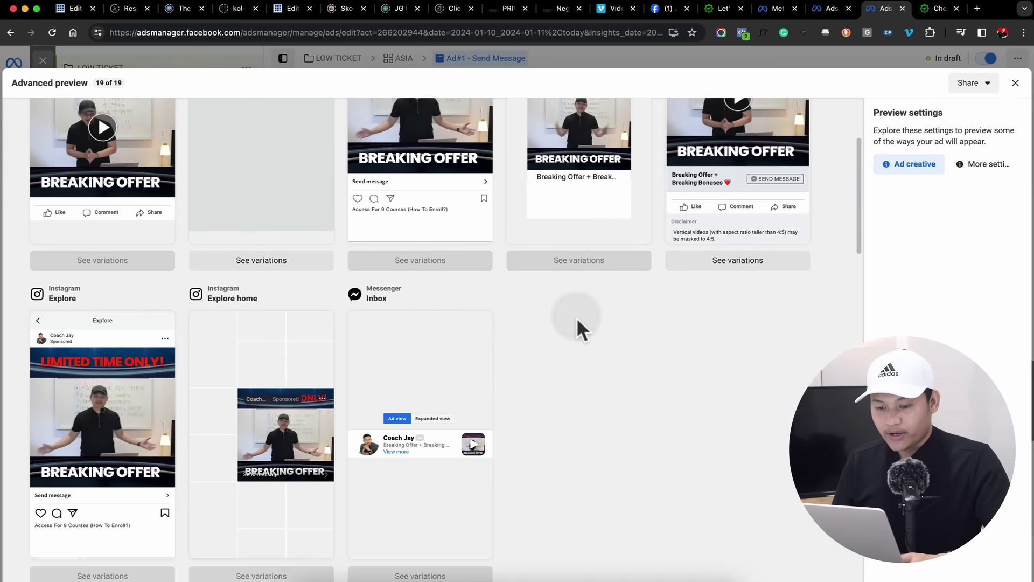
scroll(576, 317, "up", 5)
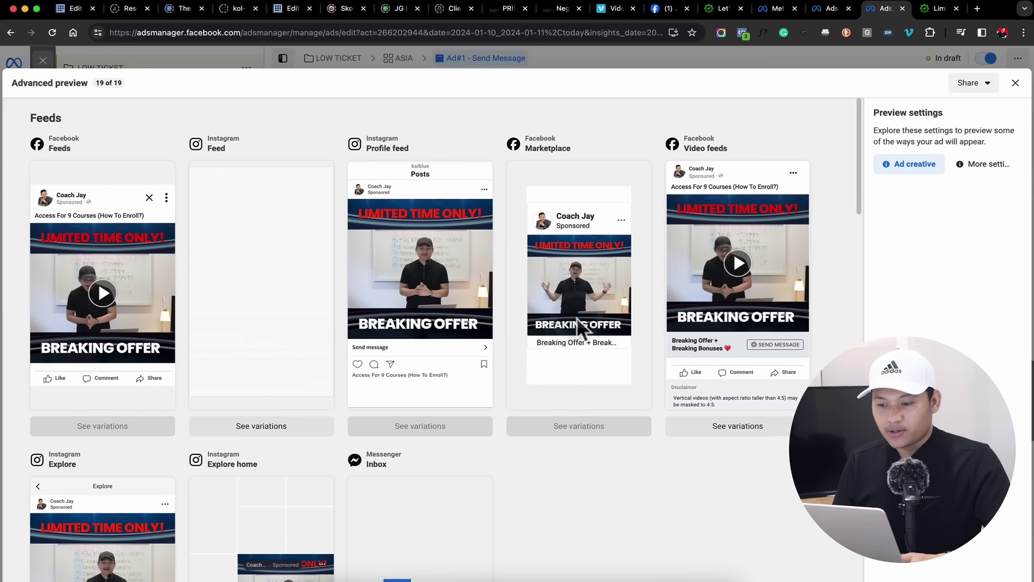
left_click(1017, 86)
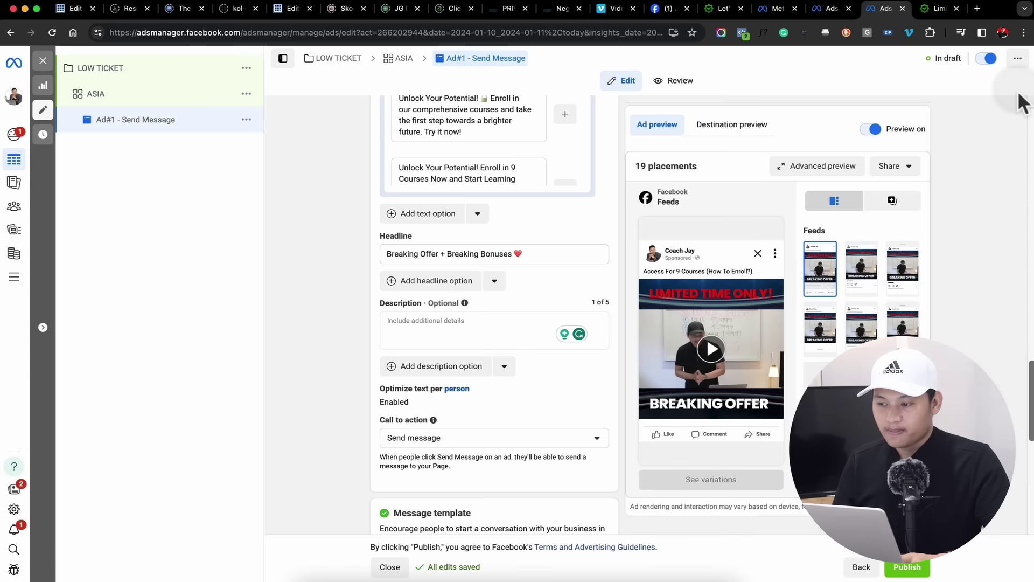
Step: Review the ad's headline, call to action, message template and tracking settings
scroll(637, 291, "down", 10)
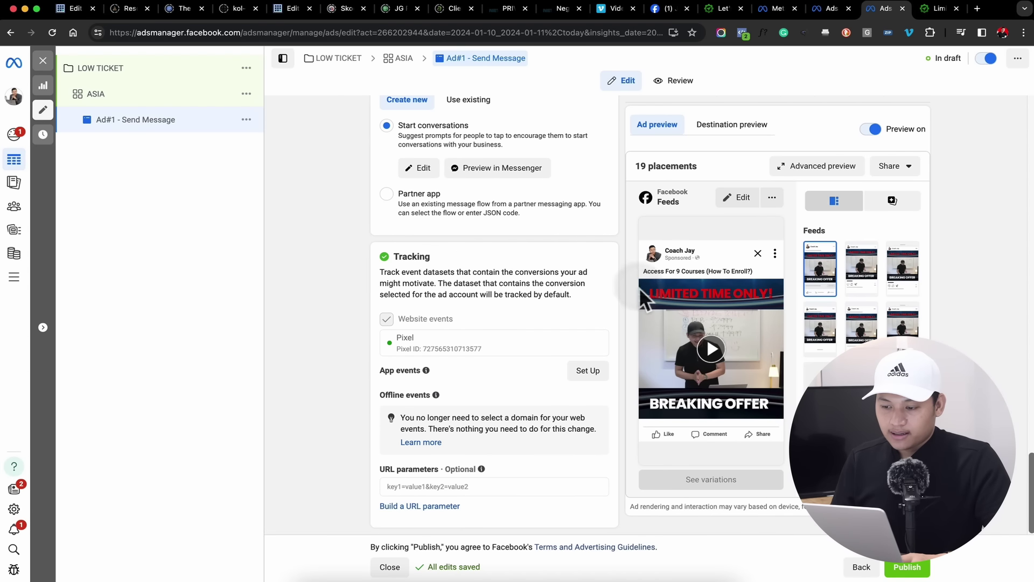
scroll(460, 327, "up", 10)
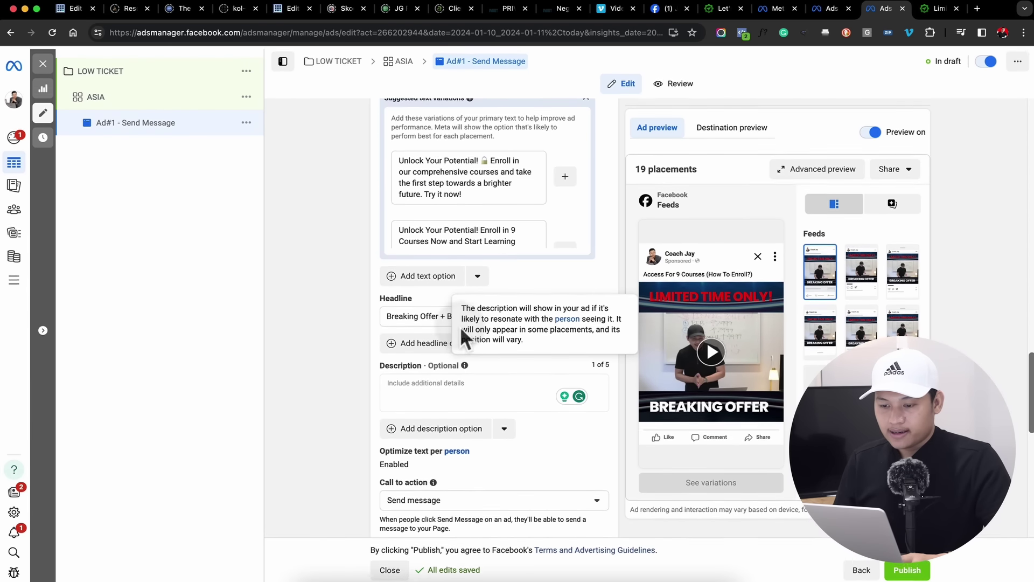
scroll(320, 378, "down", 10)
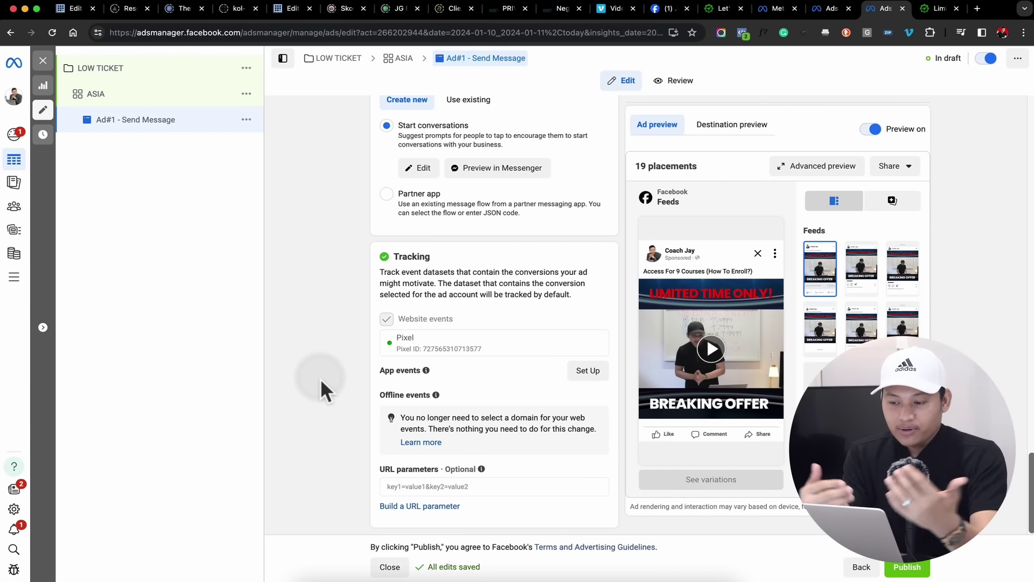
scroll(320, 378, "up", 5)
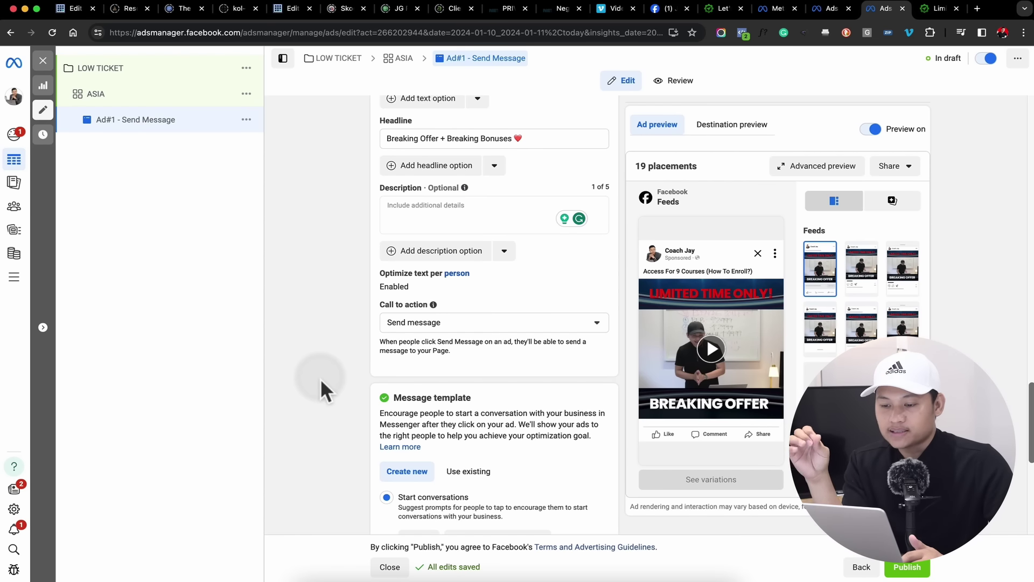
scroll(320, 378, "down", 1)
scroll(320, 378, "down", 5)
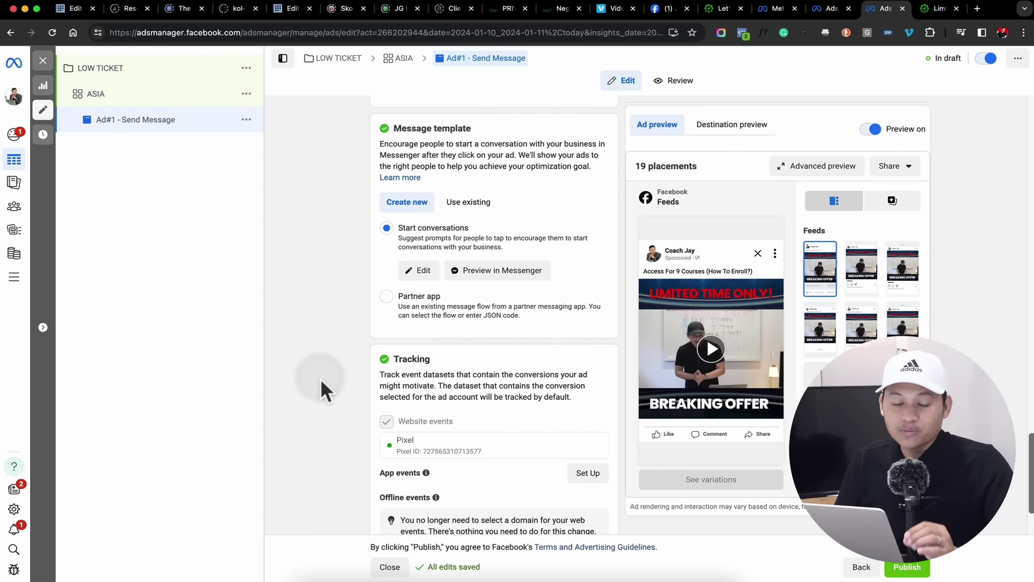
scroll(320, 378, "down", 1)
Step: Open the ad's video for editing in all placements and switch its thumbnail selection to Manual
scroll(320, 378, "up", 15)
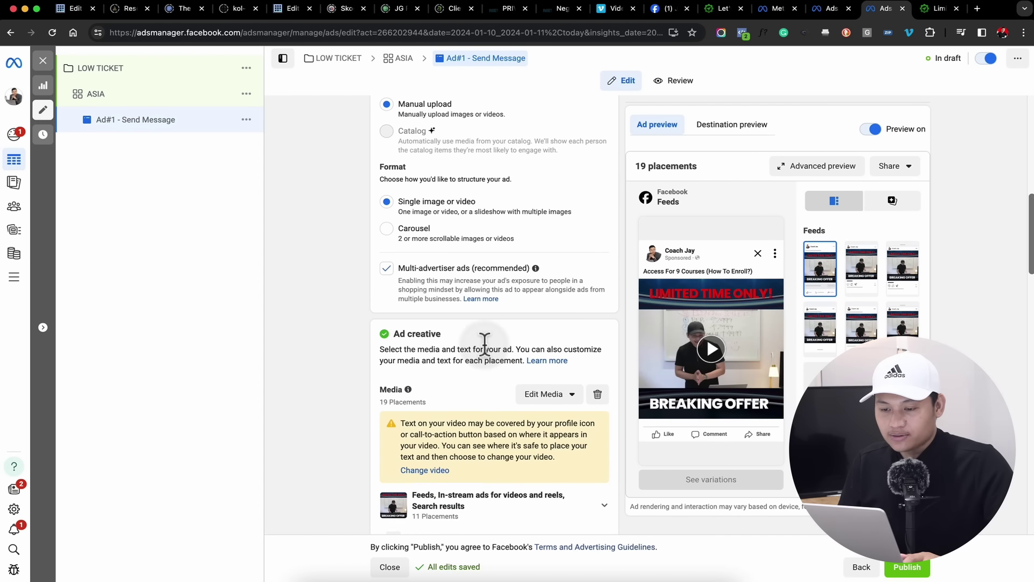
scroll(484, 348, "up", 3)
scroll(485, 347, "down", 4)
left_click(565, 335)
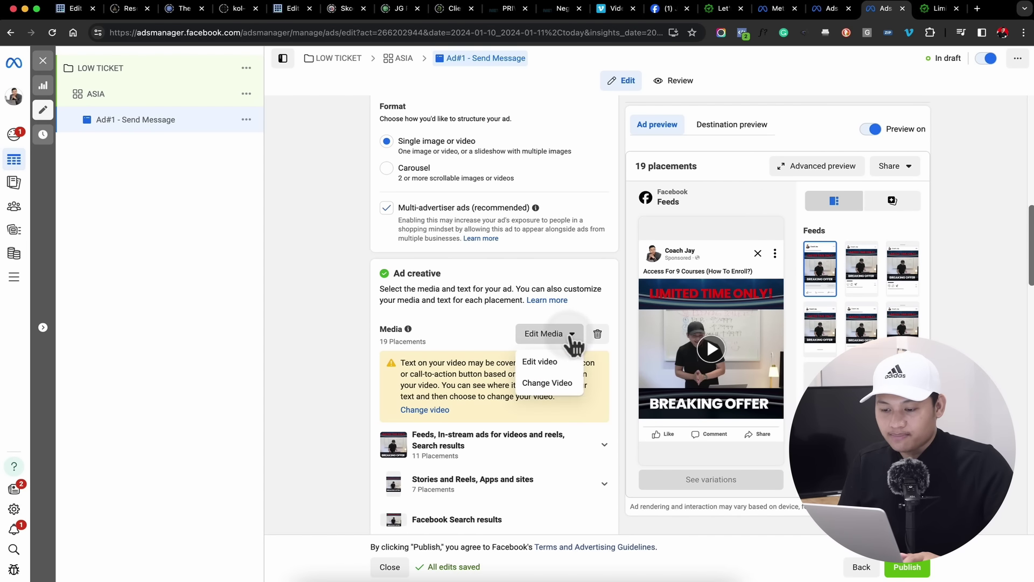
left_click(540, 361)
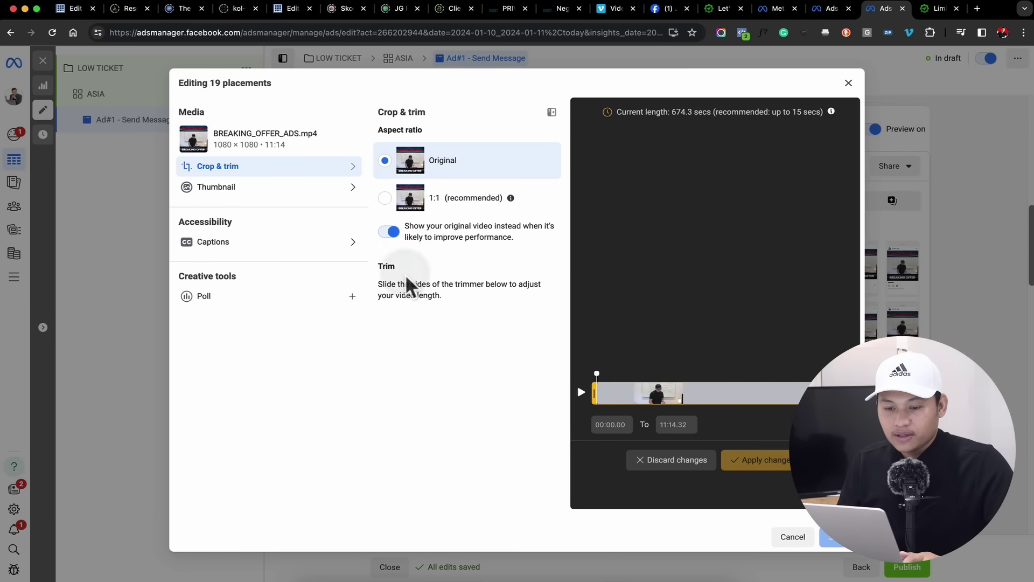
left_click(216, 195)
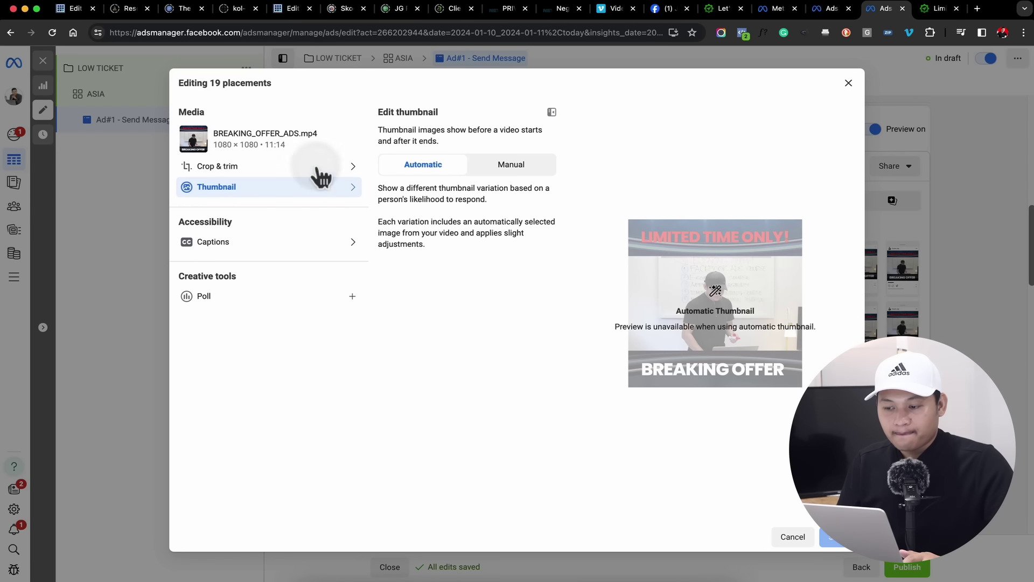
left_click(510, 167)
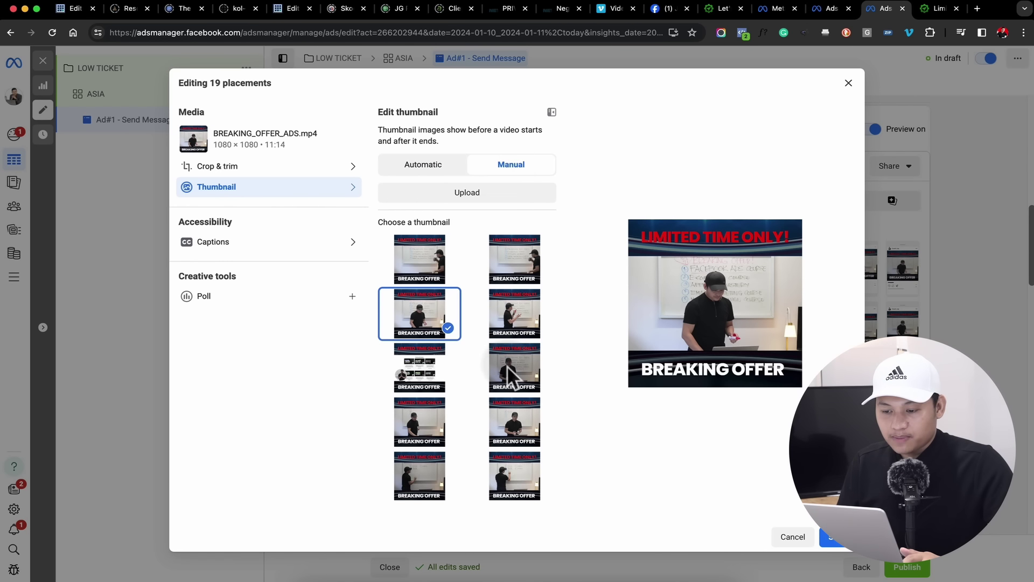
Step: Compare the suggested video thumbnails, choose the frame showing the grid of courses and programs, and save it
scroll(506, 366, "down", 3)
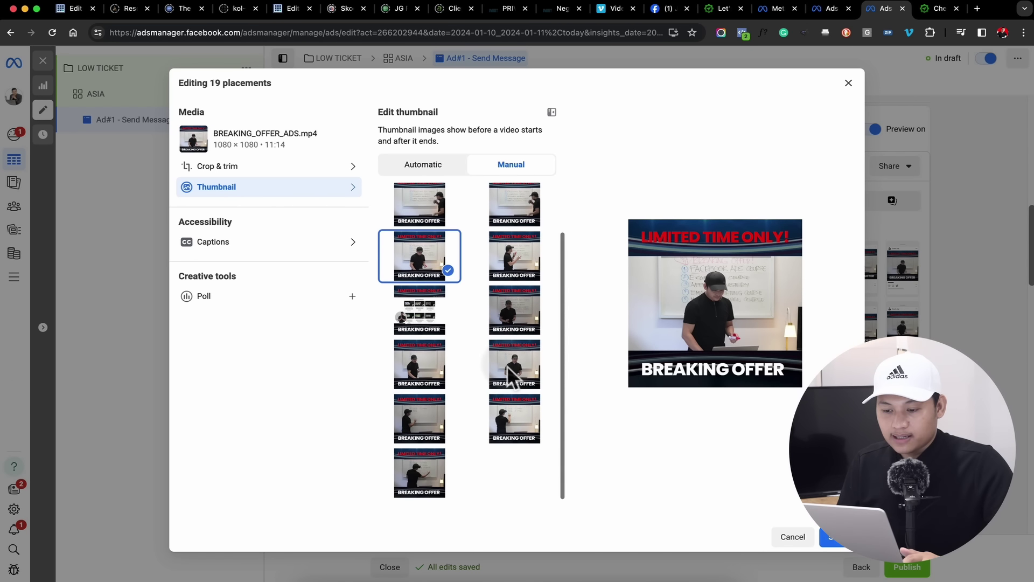
left_click(510, 431)
left_click(399, 473)
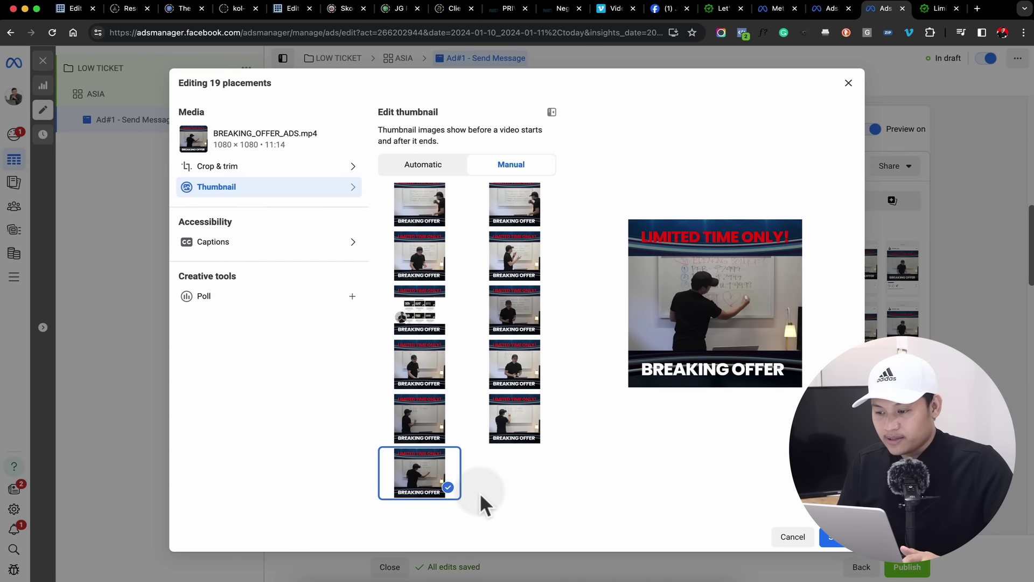
left_click(516, 357)
left_click(514, 320)
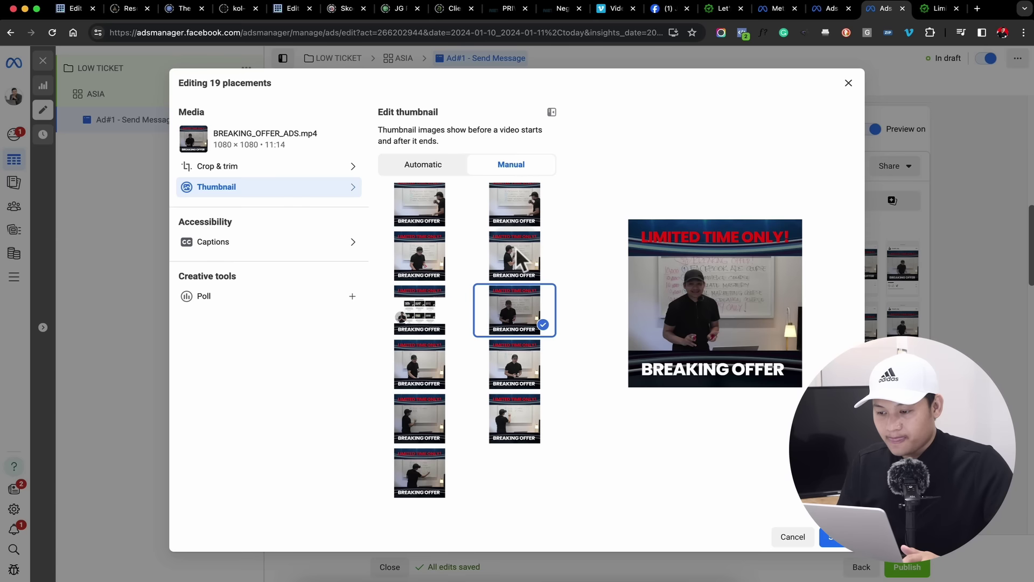
left_click(515, 247)
left_click(514, 204)
left_click(439, 218)
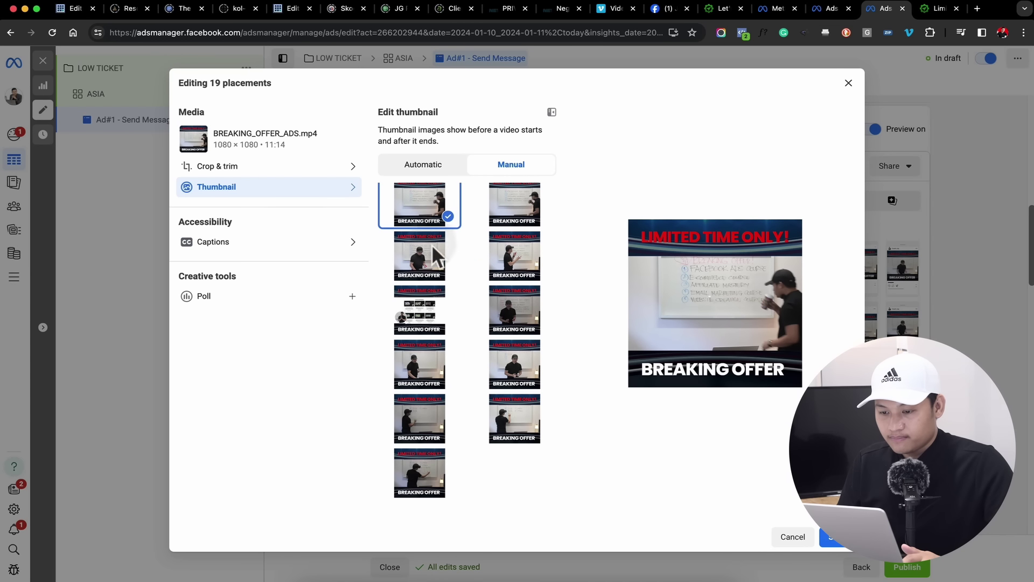
left_click(447, 261)
left_click(490, 264)
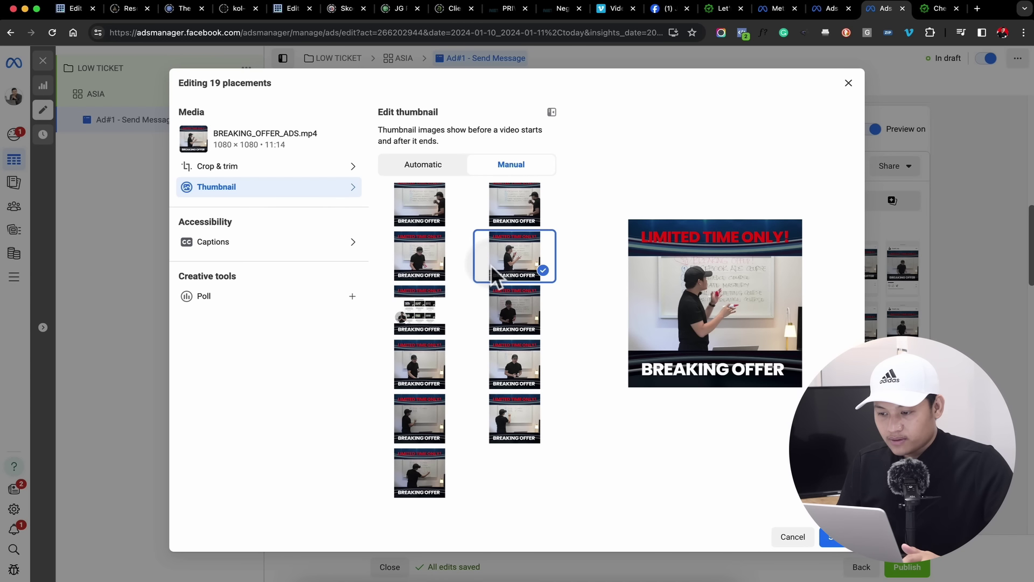
left_click(435, 326)
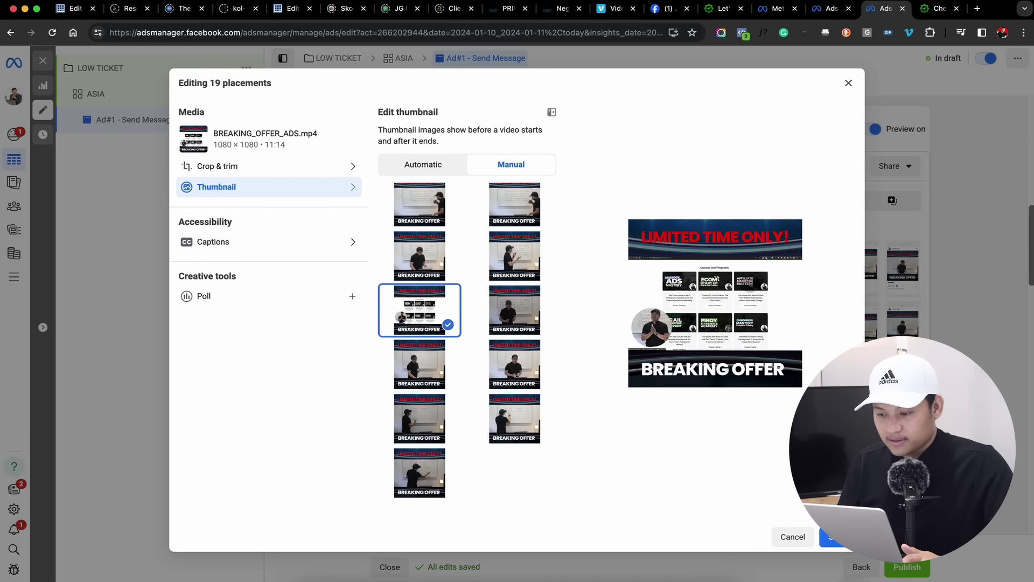
left_click(834, 541)
Step: Check the new thumbnail in the Facebook Feeds preview and play the ad video
scroll(474, 434, "down", 8)
scroll(474, 433, "up", 4)
scroll(474, 431, "up", 2)
scroll(334, 359, "up", 8)
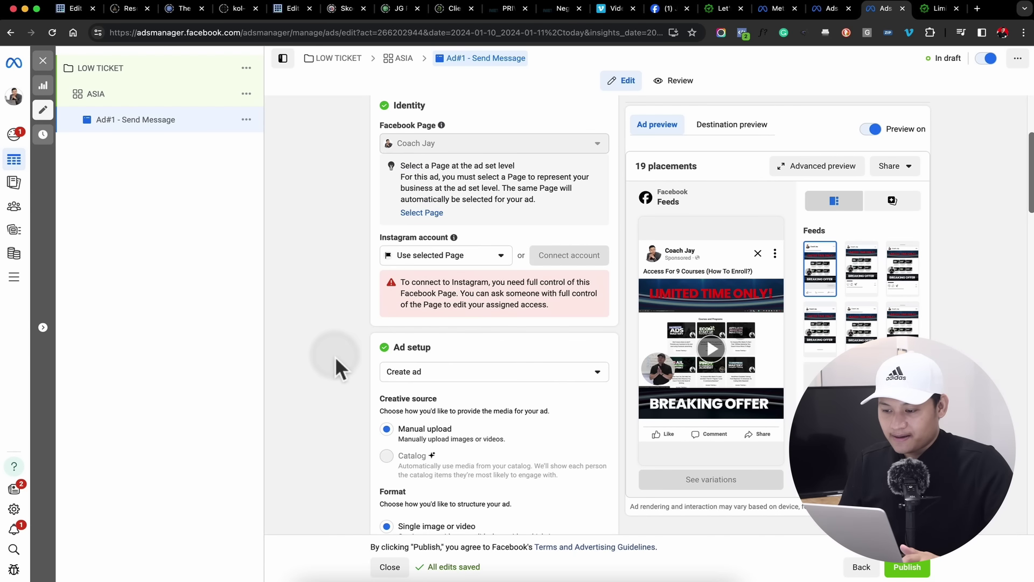
left_click(714, 348)
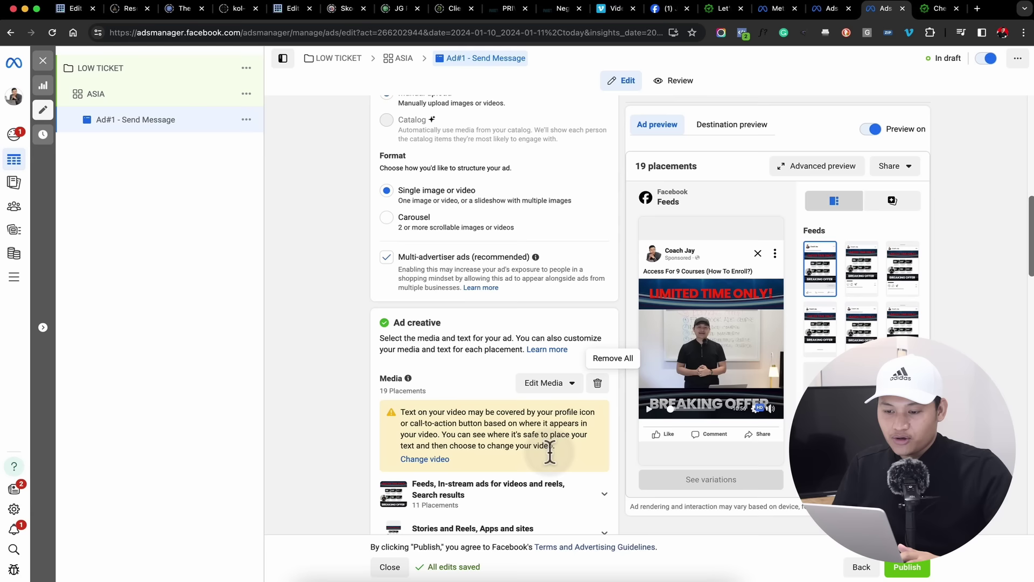
Step: Go through the ad's media, Advantage+ creative, primary text, message template and tracking sections once more
scroll(535, 467, "down", 5)
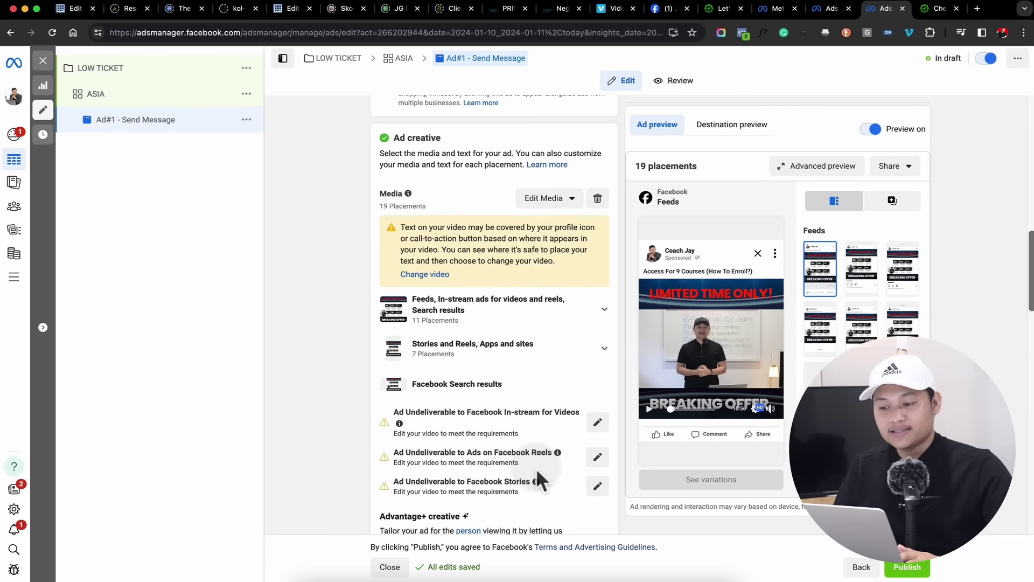
scroll(537, 469, "down", 8)
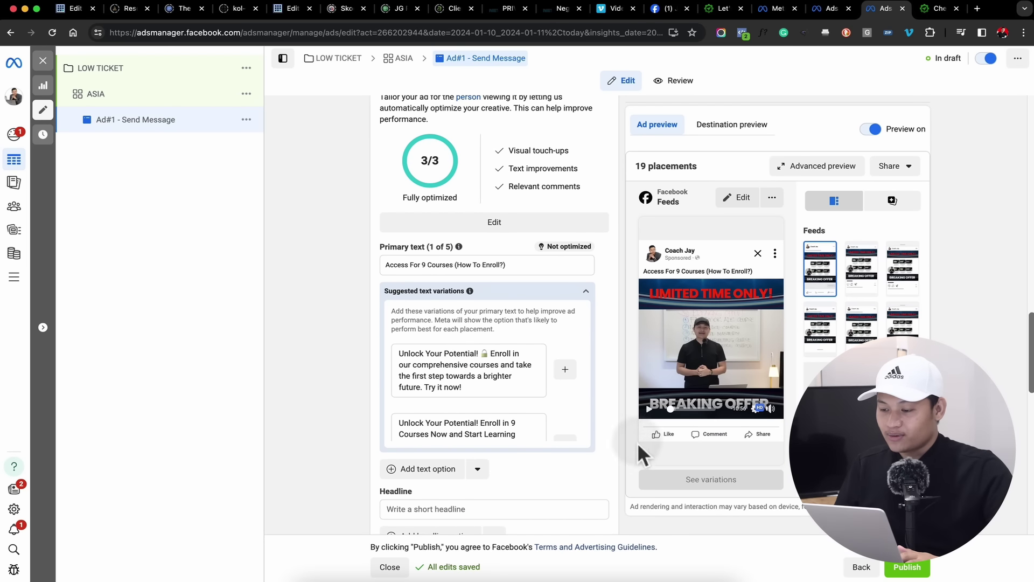
scroll(627, 451, "down", 15)
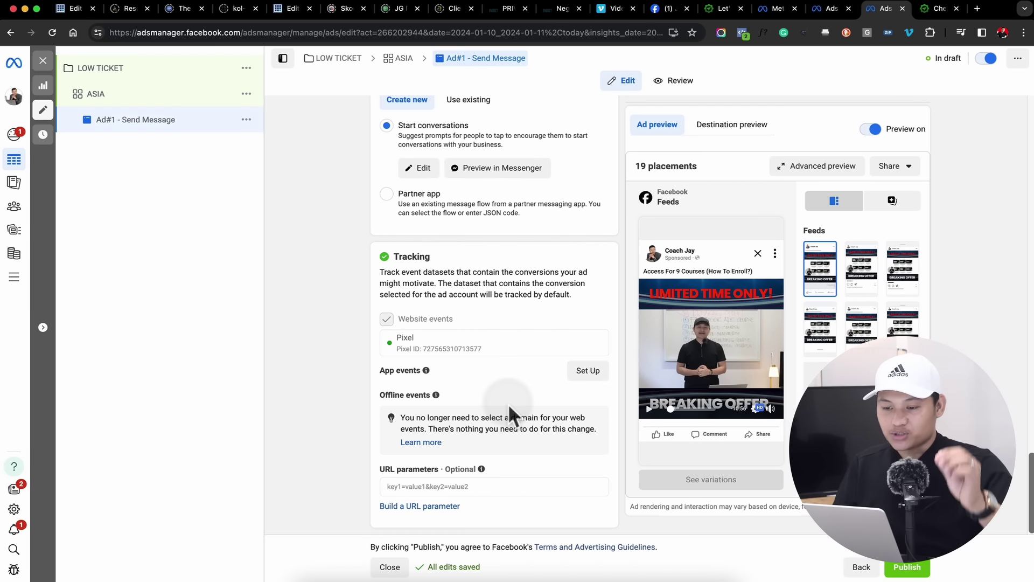
scroll(509, 402, "up", 10)
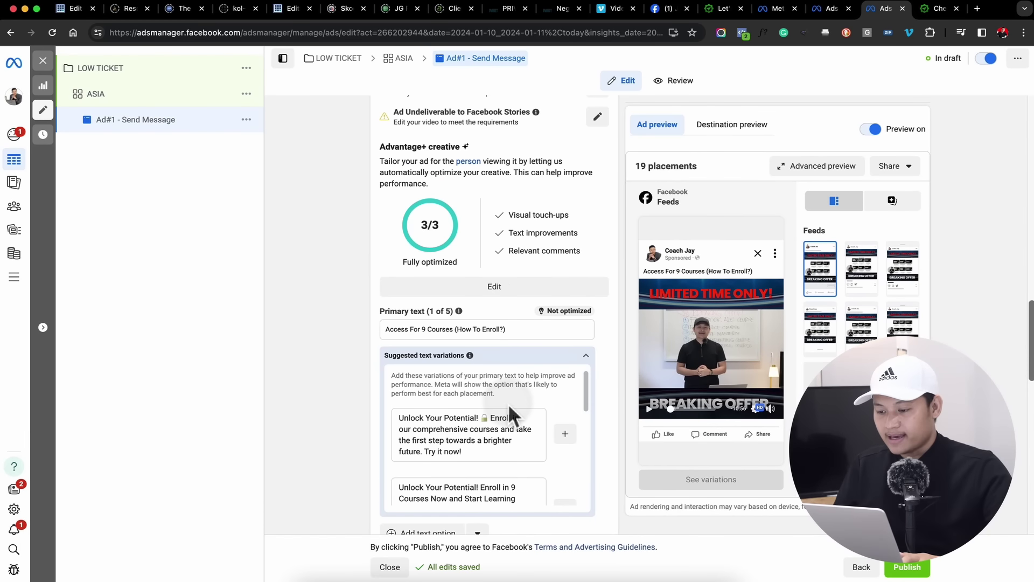
scroll(508, 403, "down", 8)
scroll(580, 202, "up", 2)
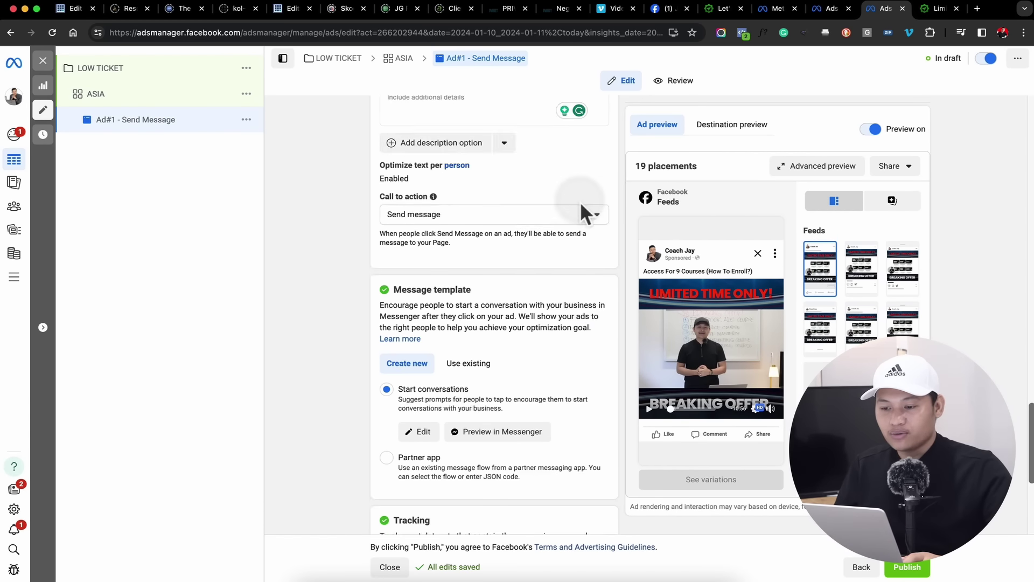
Step: Keep "Use selected Page" as the ad's Instagram account
scroll(580, 202, "up", 10)
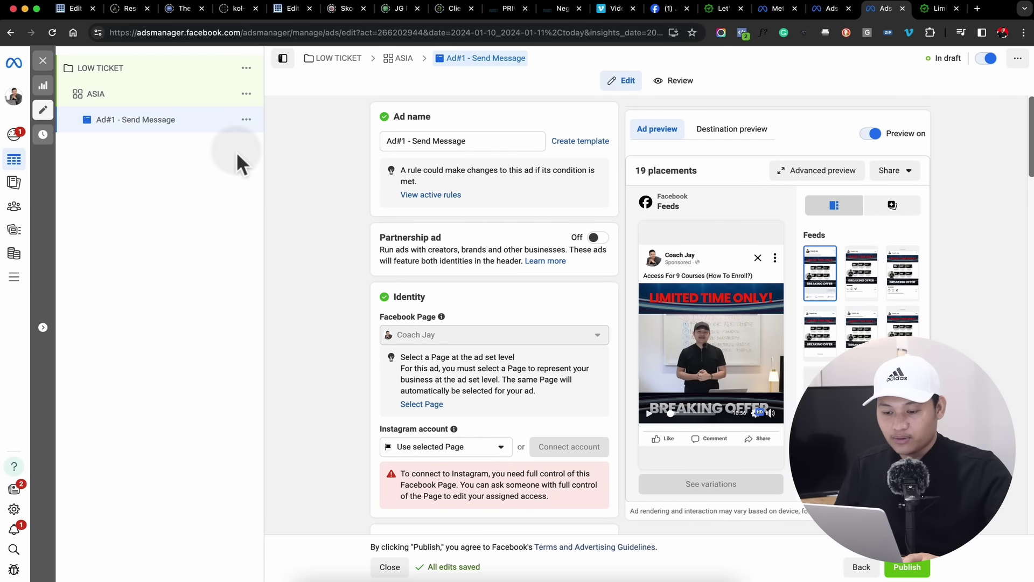
left_click(464, 447)
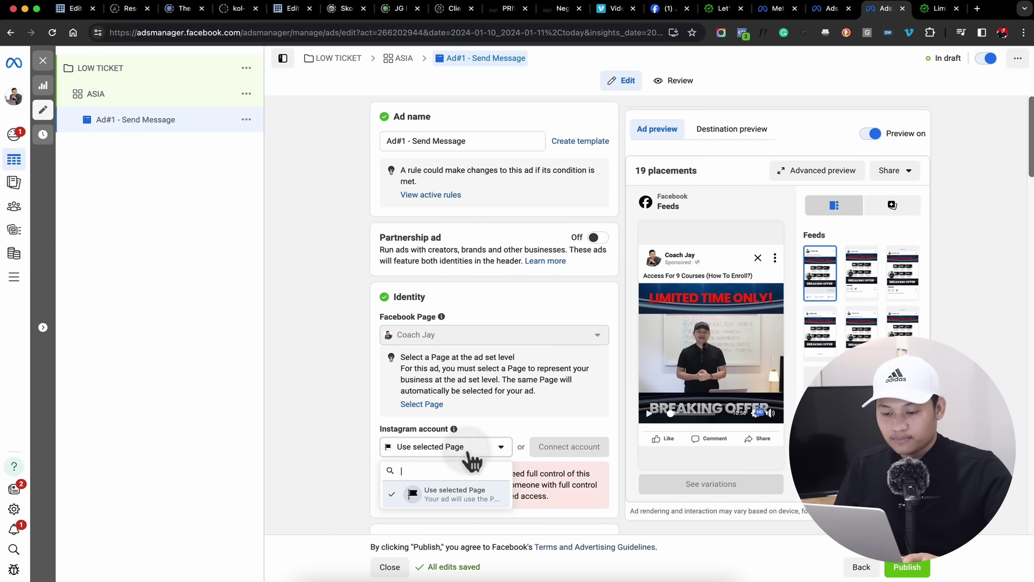
left_click(438, 491)
Step: Set the ASIA ad set's daily budget to ₱500.00
left_click(115, 99)
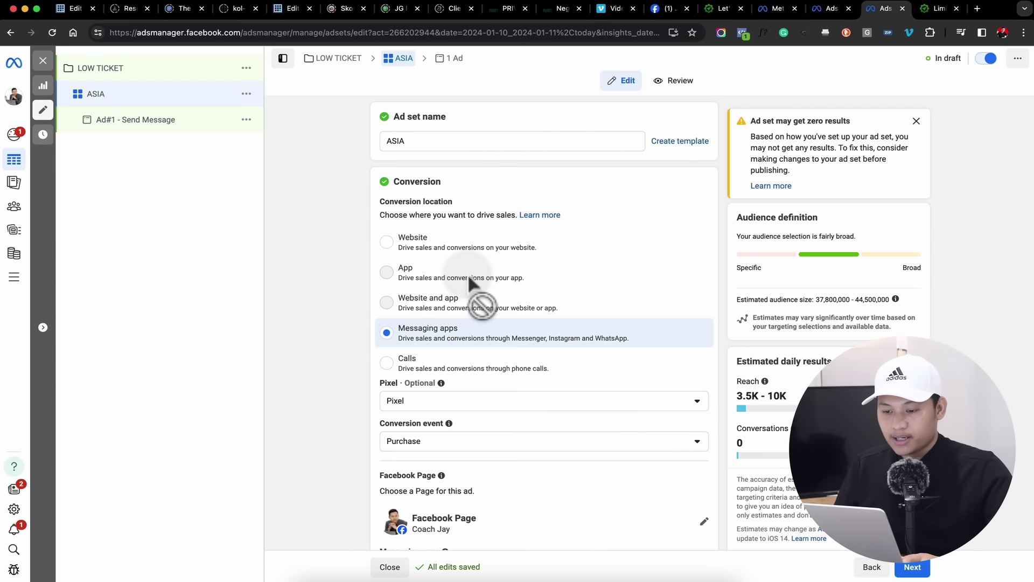
scroll(467, 275, "down", 3)
scroll(467, 277, "down", 10)
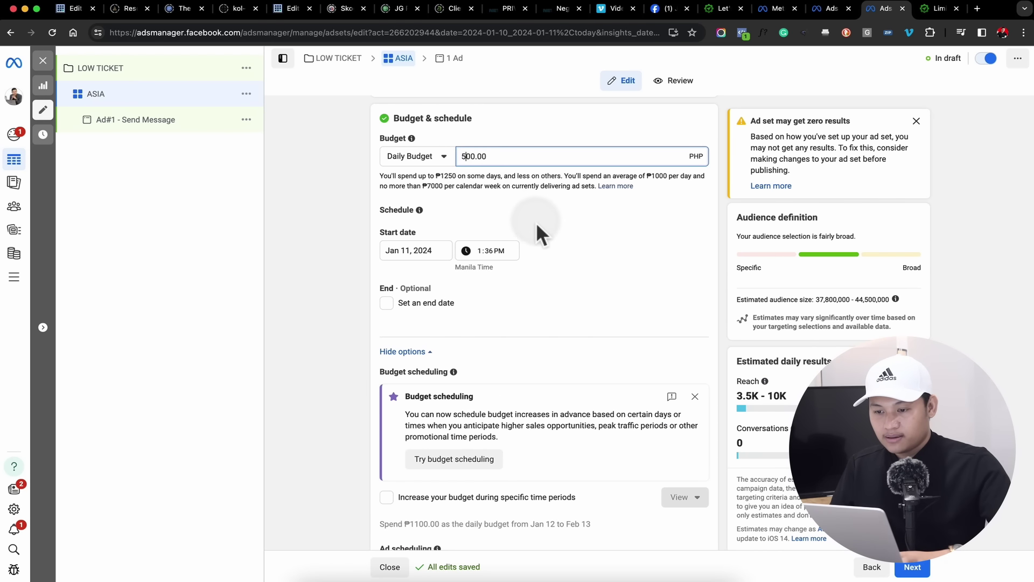
left_click(553, 225)
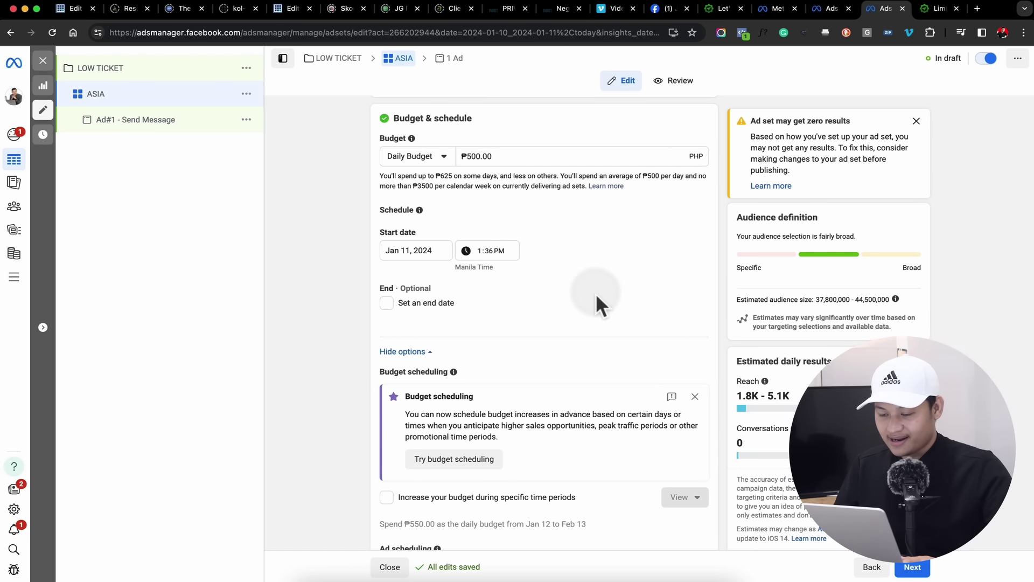
Step: Dismiss the budget scheduling suggestion in the ASIA ad set and check its budget and schedule
scroll(577, 264, "down", 2)
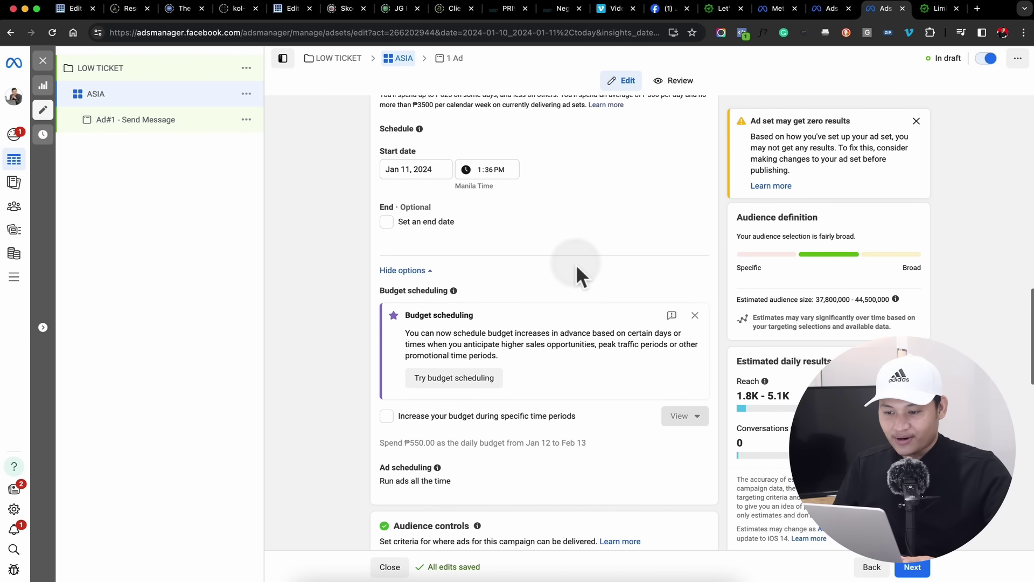
scroll(576, 264, "down", 1)
left_click(695, 310)
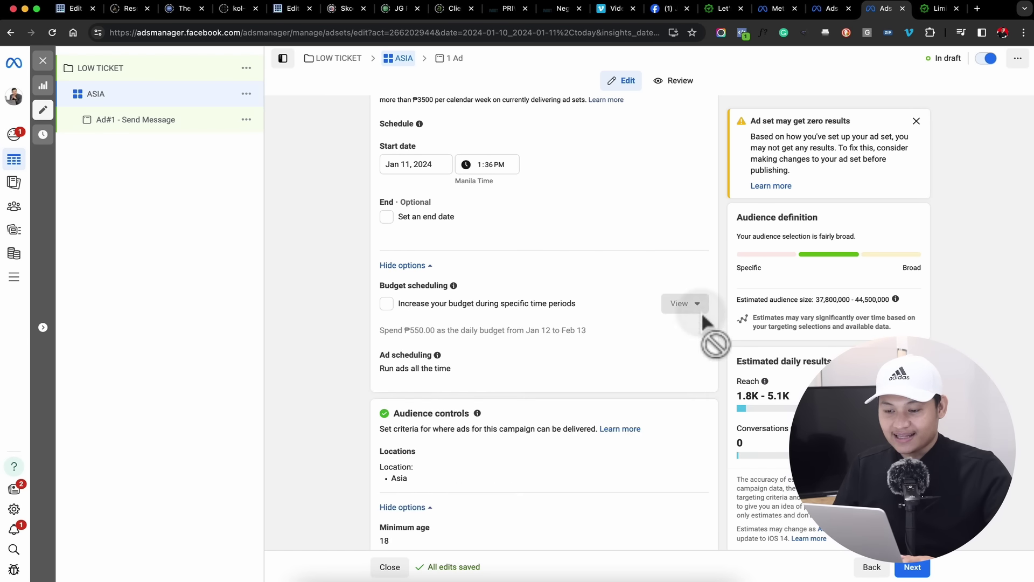
scroll(660, 215, "up", 5)
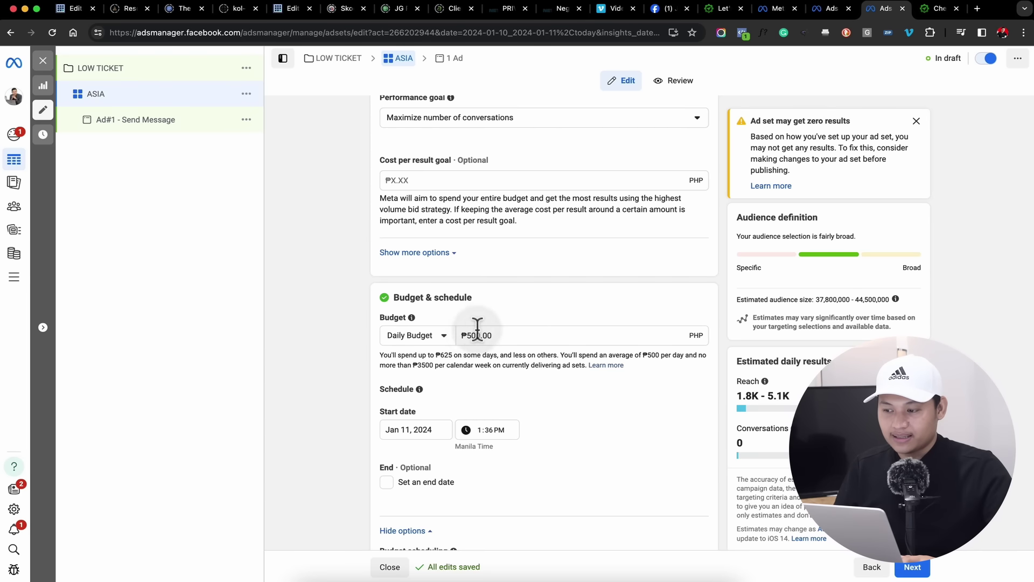
Step: Dismiss the zero-results warning on the ASIA ad set and continue to its ad
left_click(916, 121)
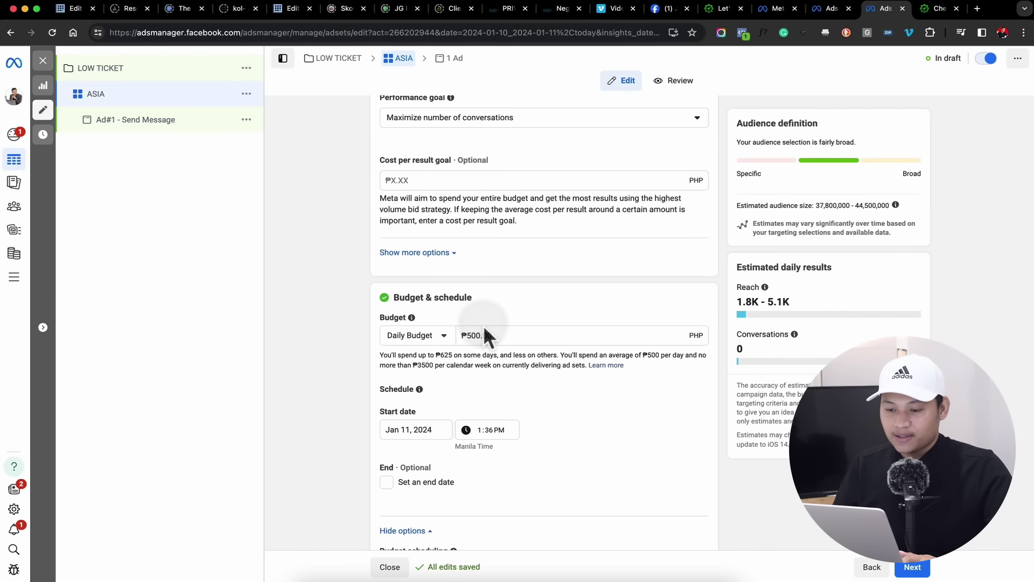
scroll(484, 327, "down", 5)
scroll(484, 328, "down", 5)
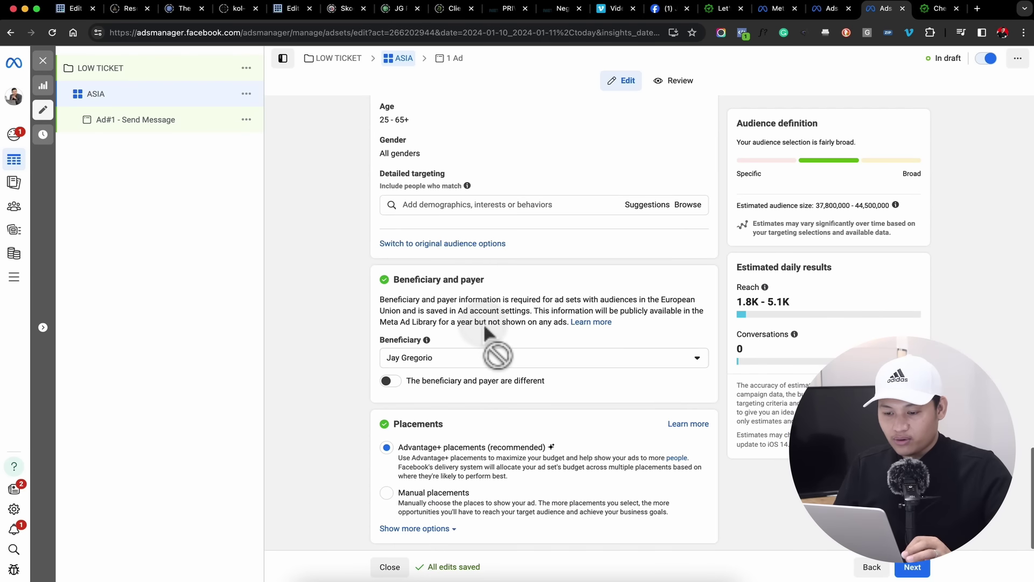
left_click(919, 570)
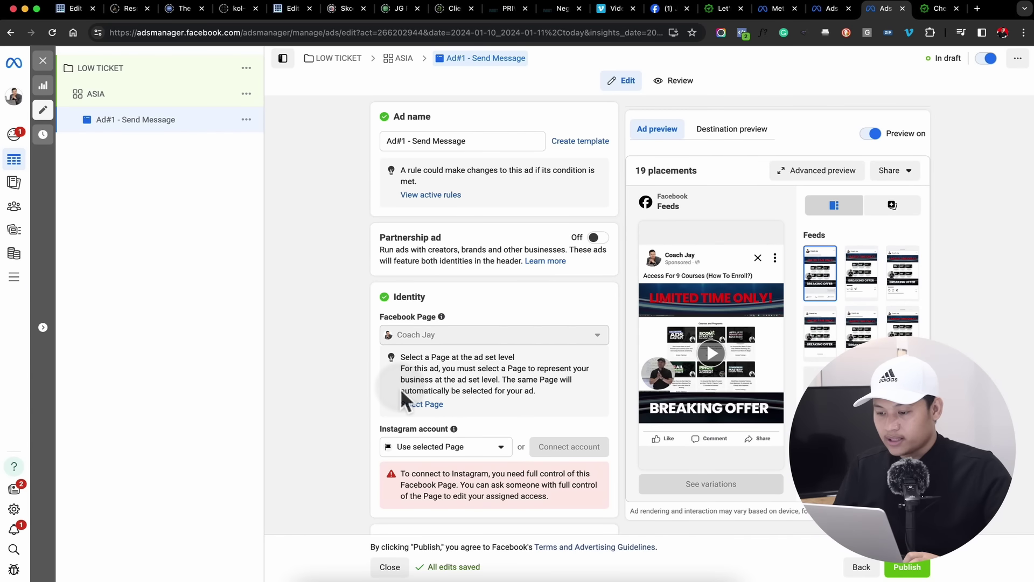
Step: Try the suggested primary text "Unlock Your Potential! Enroll Now & Get Access to 9 Courses!" as an extra variation and remove it again
scroll(399, 389, "down", 15)
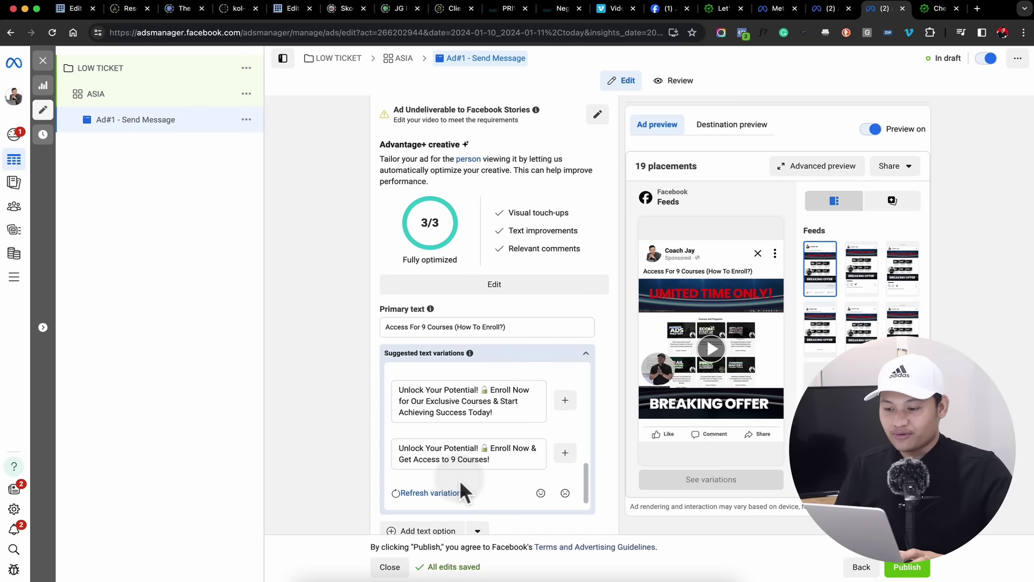
scroll(419, 342, "up", 3)
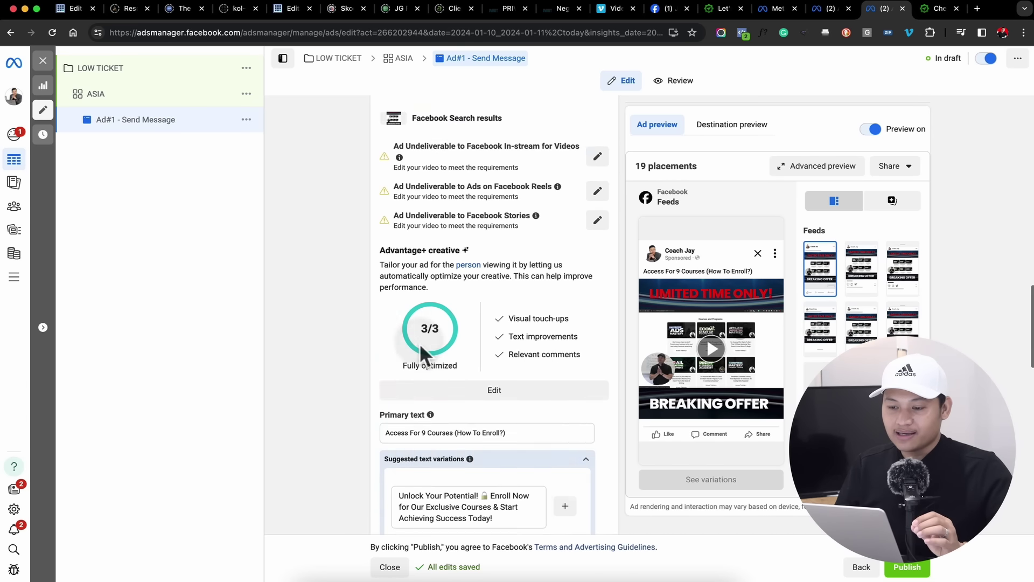
scroll(419, 342, "up", 15)
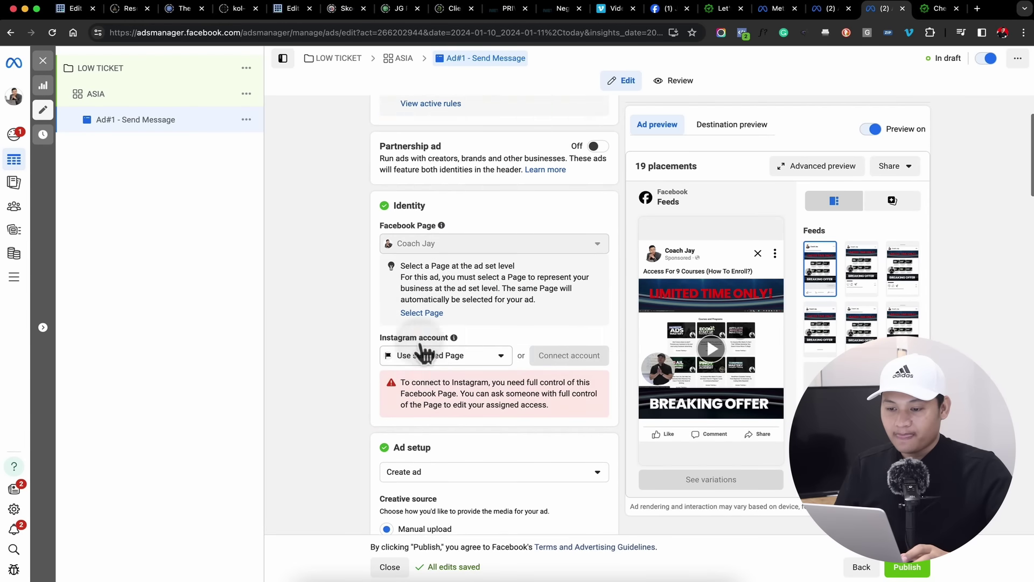
scroll(424, 350, "down", 12)
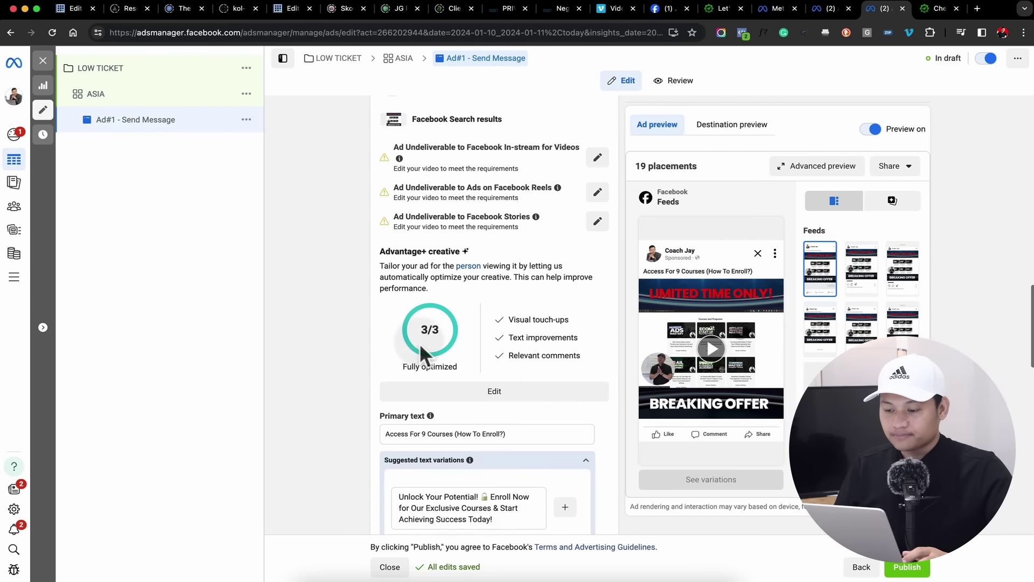
scroll(421, 346, "down", 3)
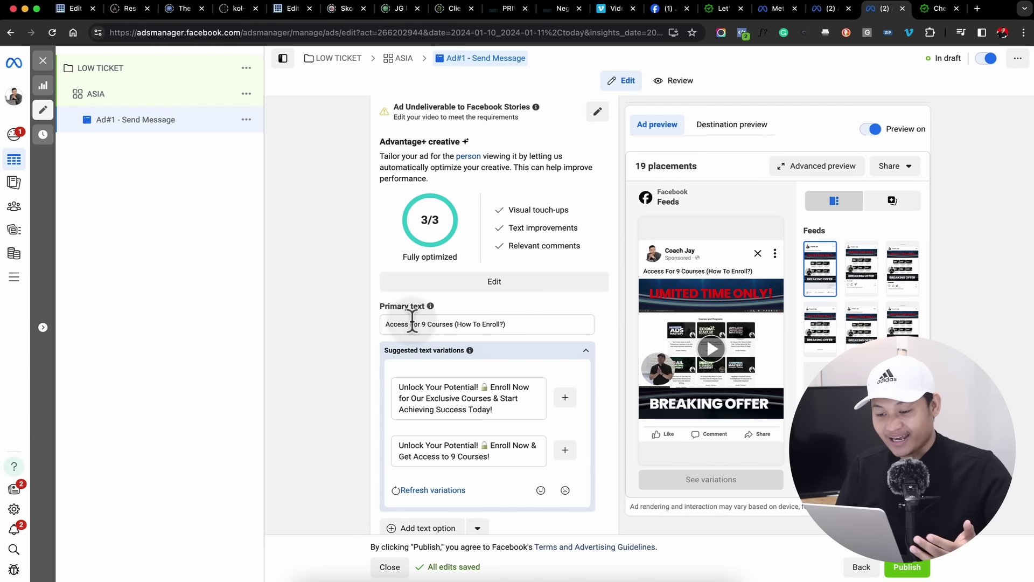
scroll(412, 323, "down", 1)
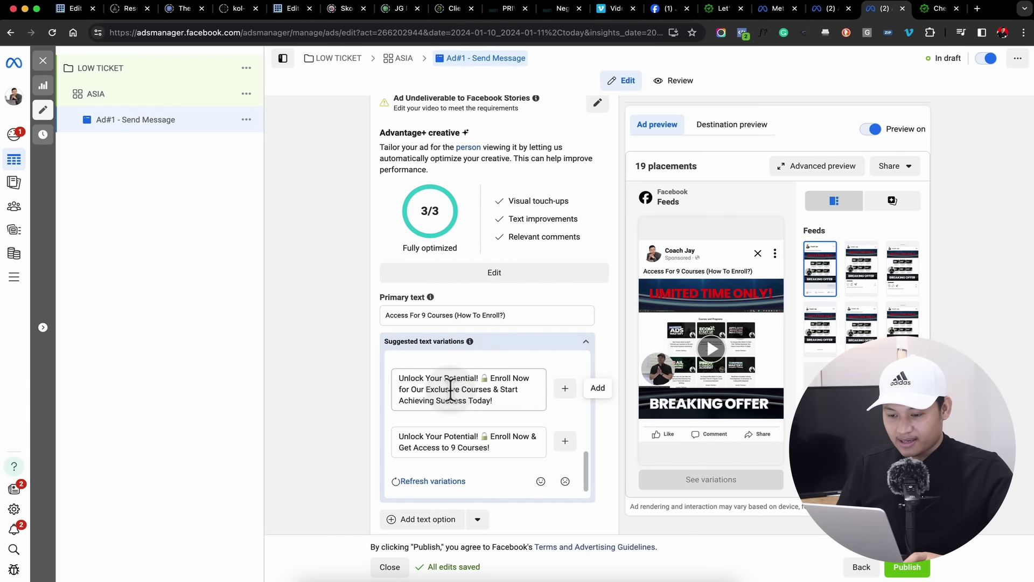
left_click(565, 444)
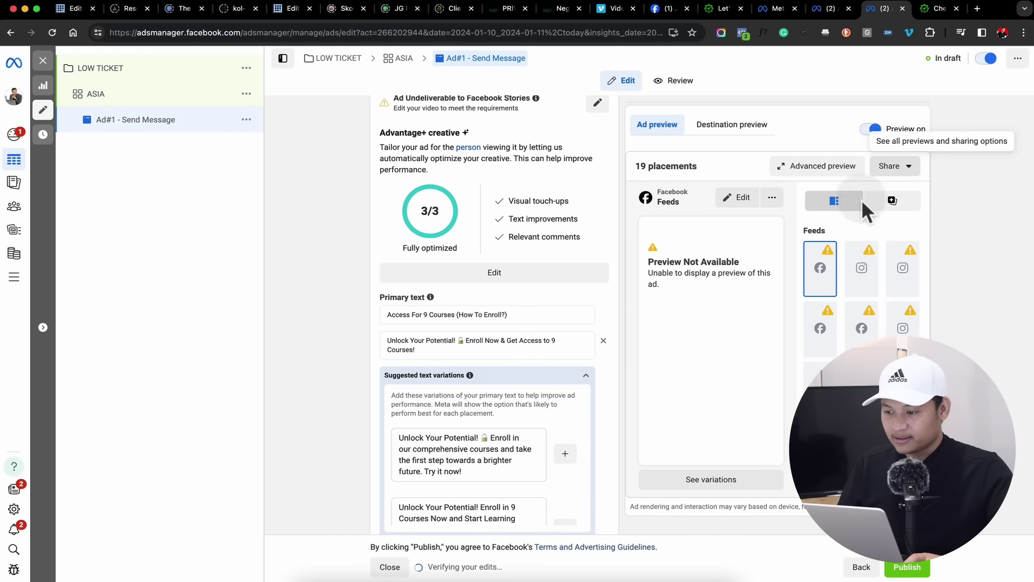
left_click(604, 341)
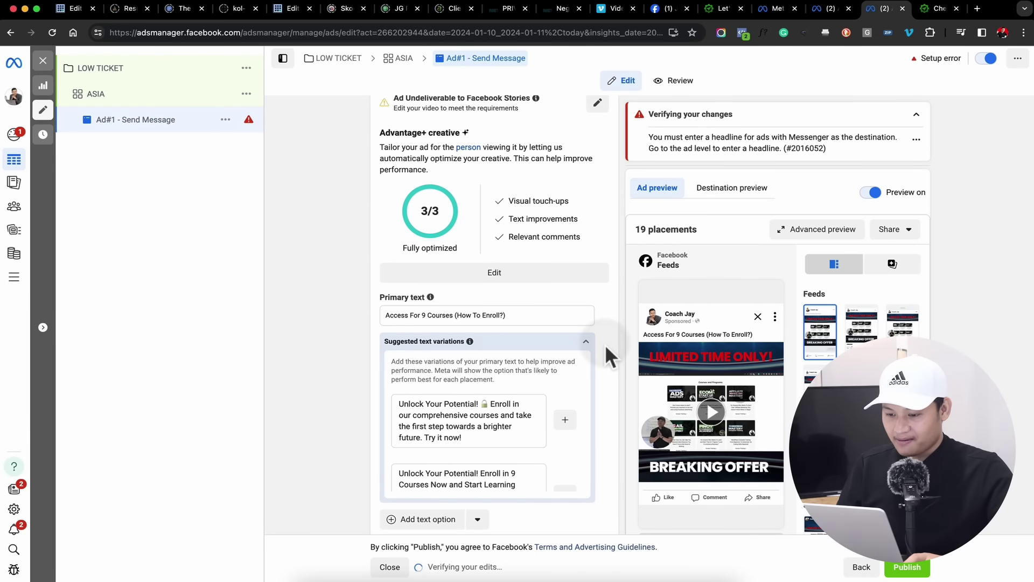
Step: Refresh the suggested primary text variations, try two of them in the ad, and leave the advanced preview
scroll(530, 431, "down", 5)
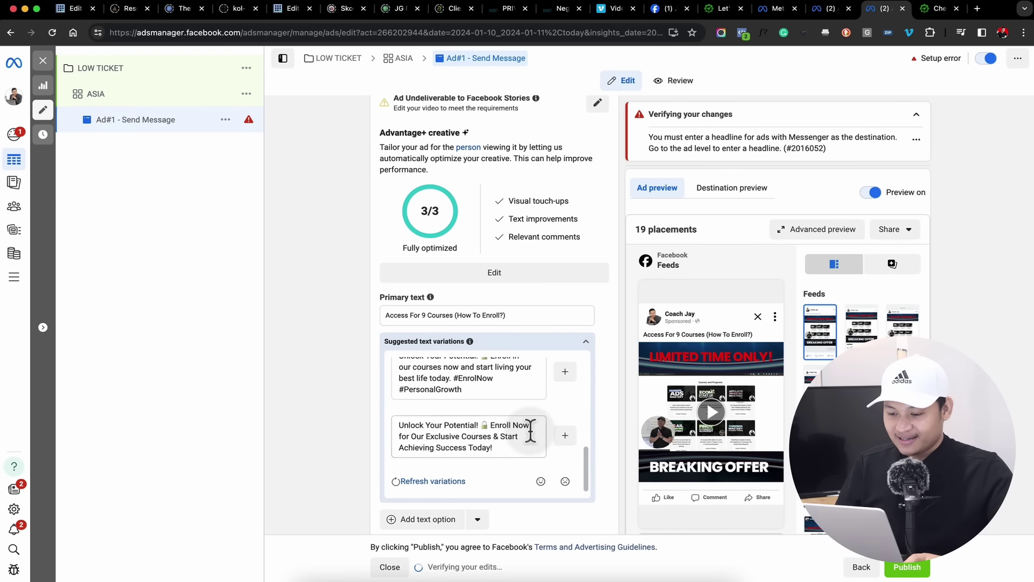
left_click(433, 481)
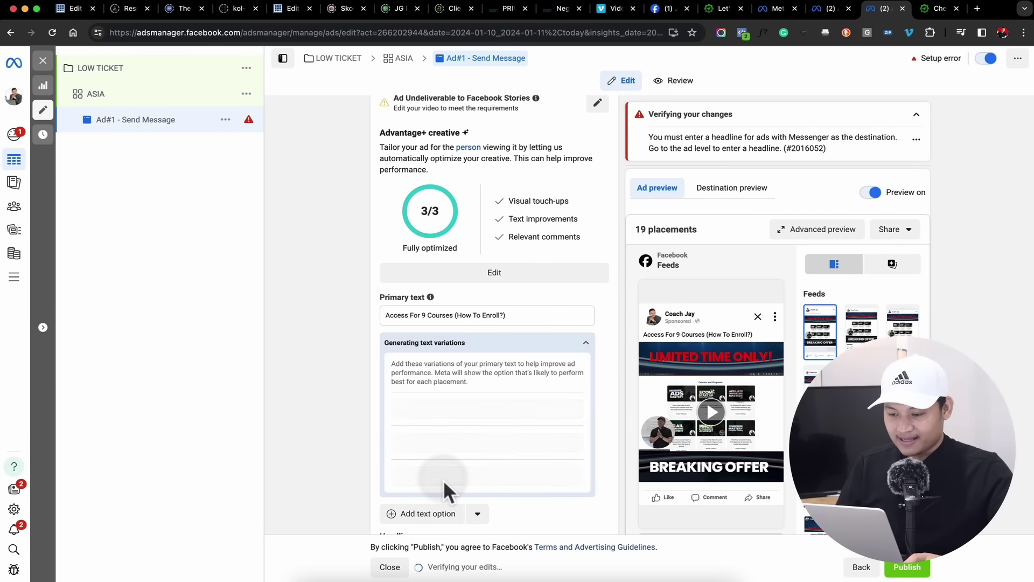
scroll(475, 398, "down", 1)
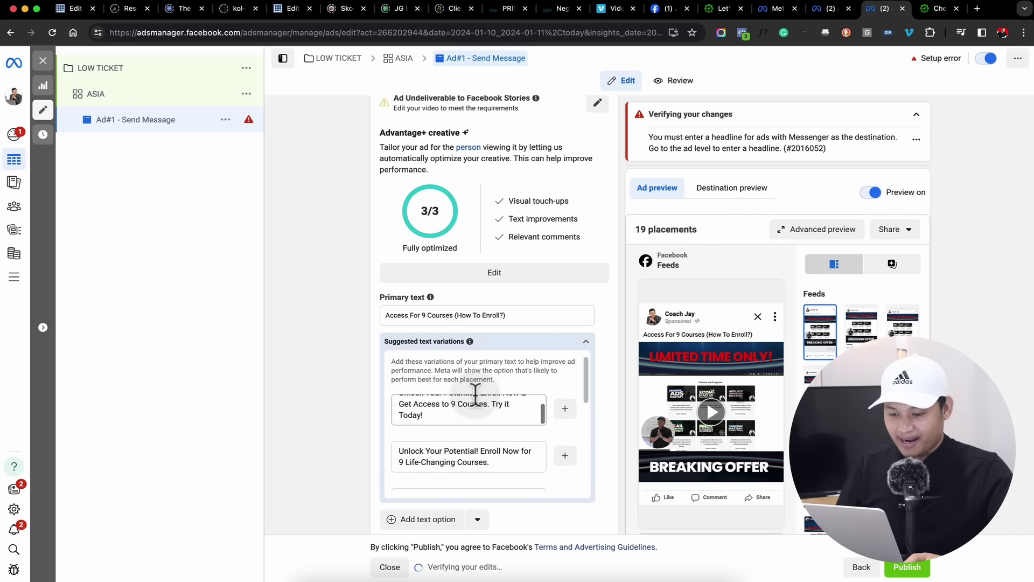
scroll(475, 399, "up", 2)
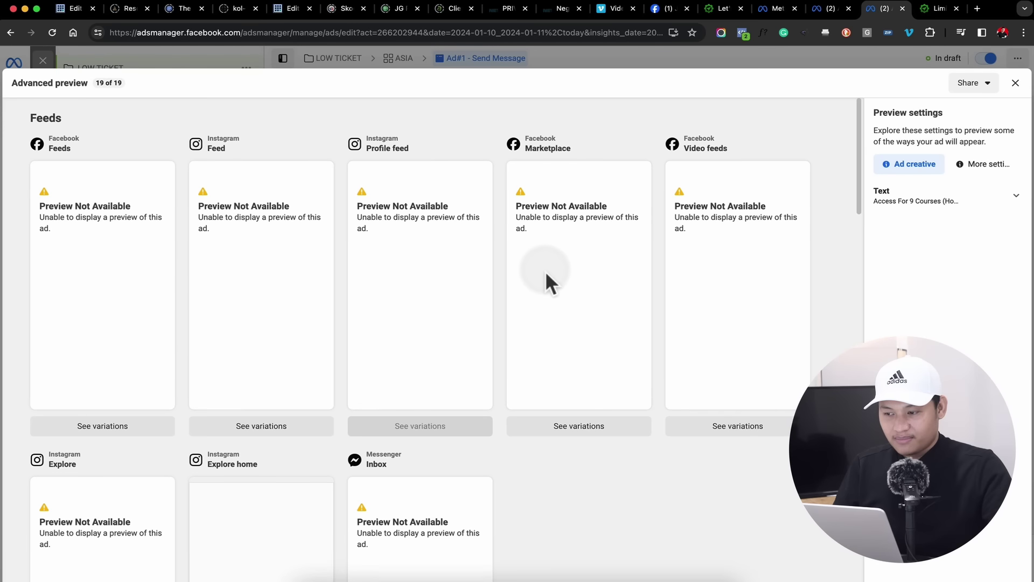
left_click(1015, 82)
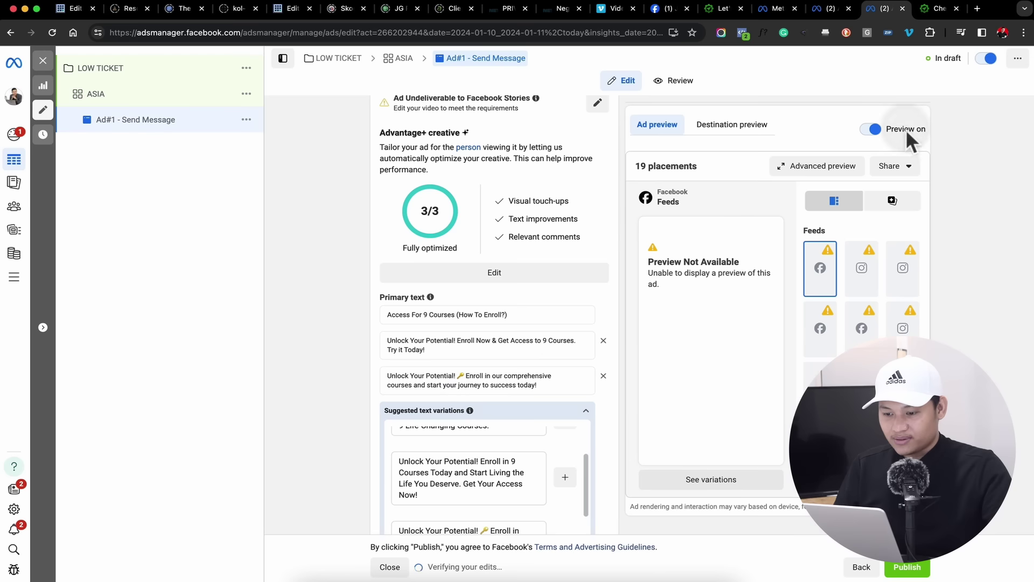
Step: Remove the two added primary text variations and collapse the suggested variations list
left_click(604, 341)
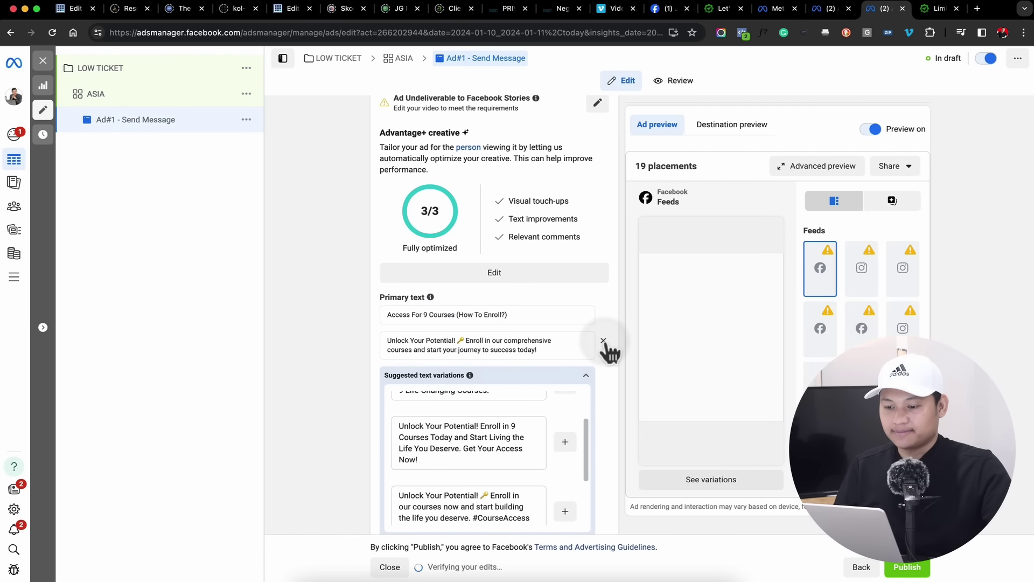
left_click(603, 341)
left_click(587, 344)
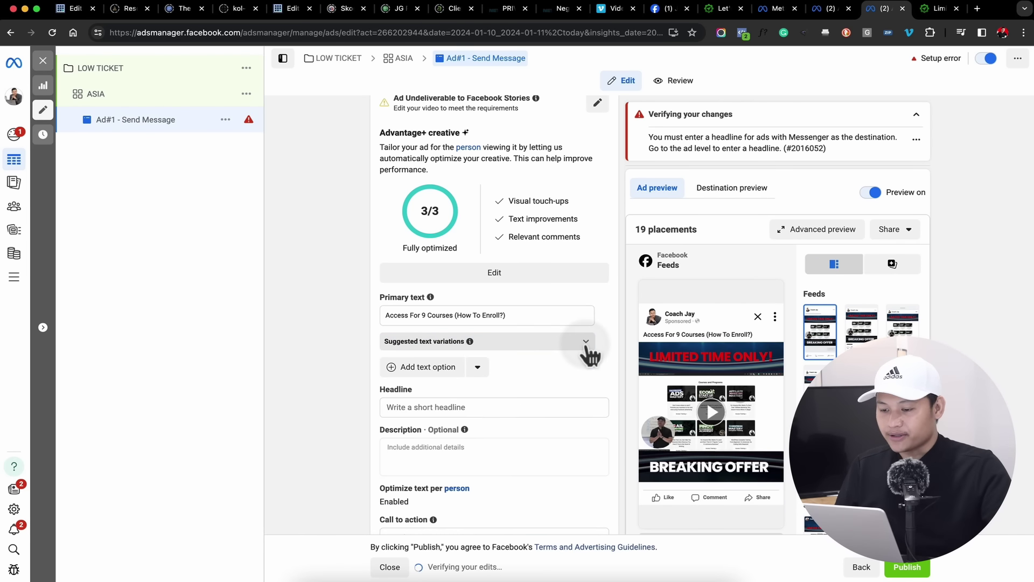
Step: Publish the LOW TICKET campaign with its ASIA ad set and Send Message ad
scroll(590, 355, "down", 10)
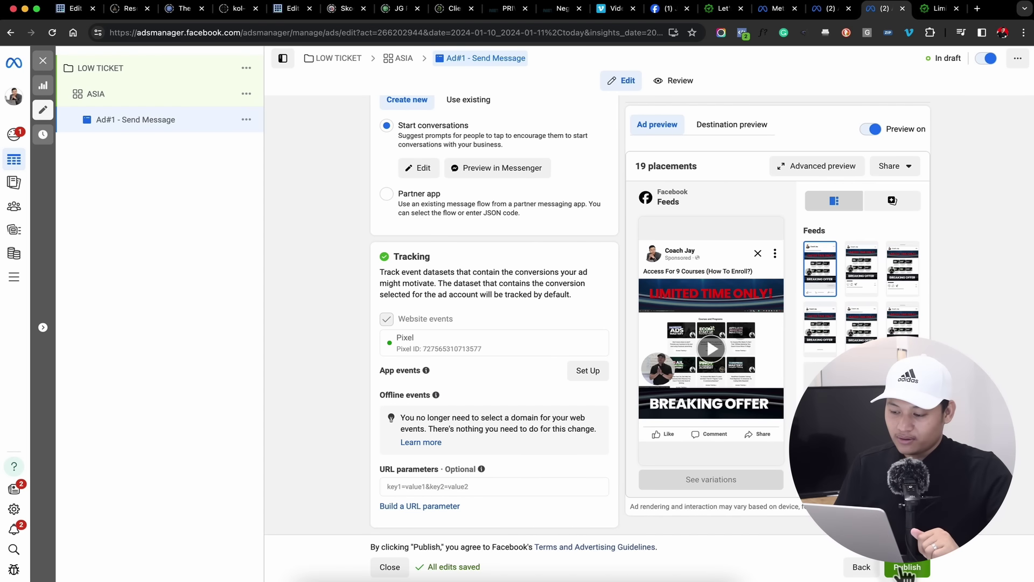
left_click(906, 568)
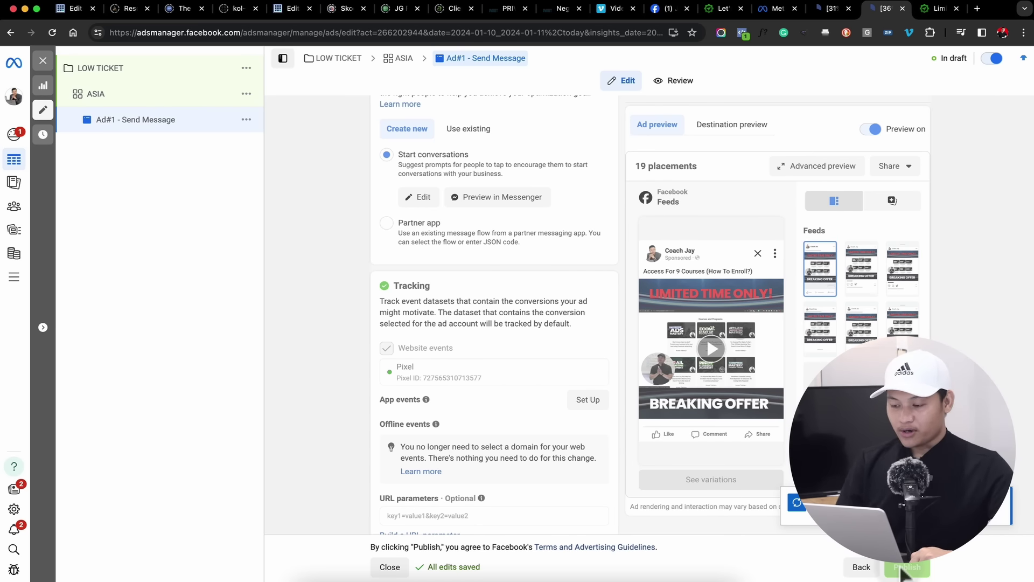
Step: Switch to the Facebook group post and read the comments on zero results, sales campaigns and audience targeting
left_click(660, 10)
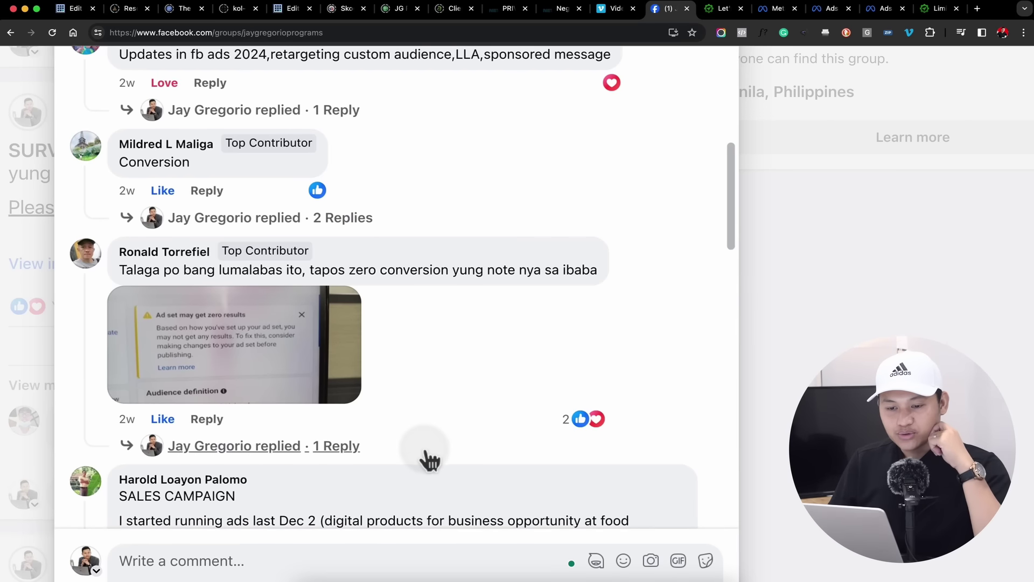
scroll(426, 453, "down", 1)
scroll(367, 266, "up", 1)
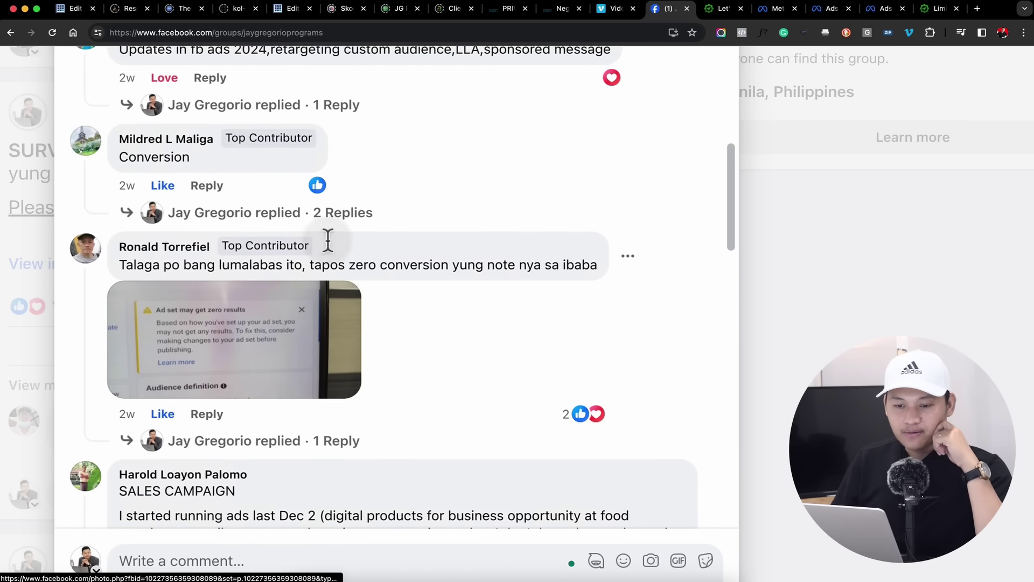
scroll(339, 203, "down", 2)
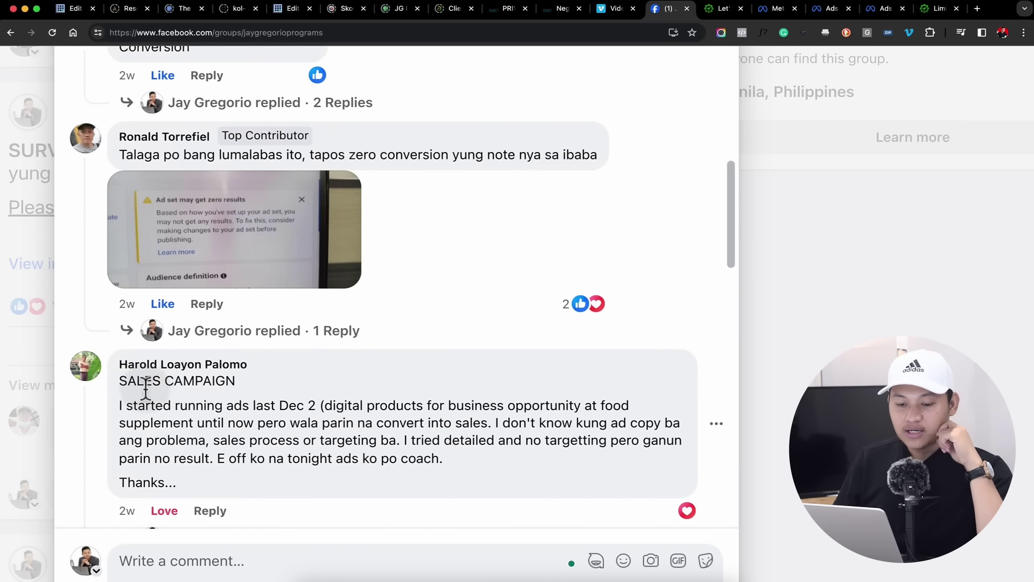
scroll(196, 422, "down", 4)
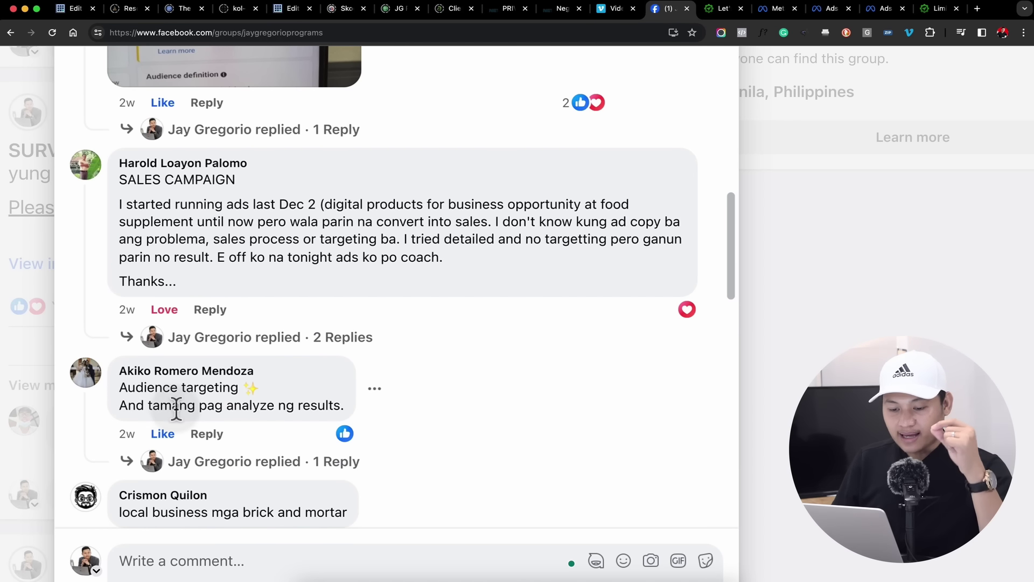
scroll(230, 433, "down", 2)
scroll(232, 431, "left", 2)
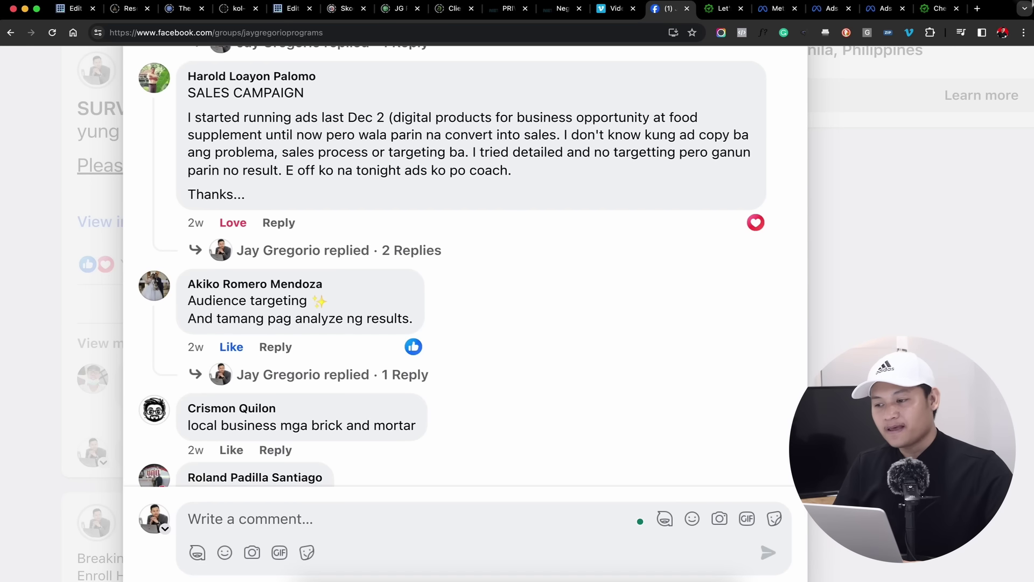
Step: Return to Ads Manager and examine the published ASIA ad set's conversion settings and estimated daily results
left_click(889, 10)
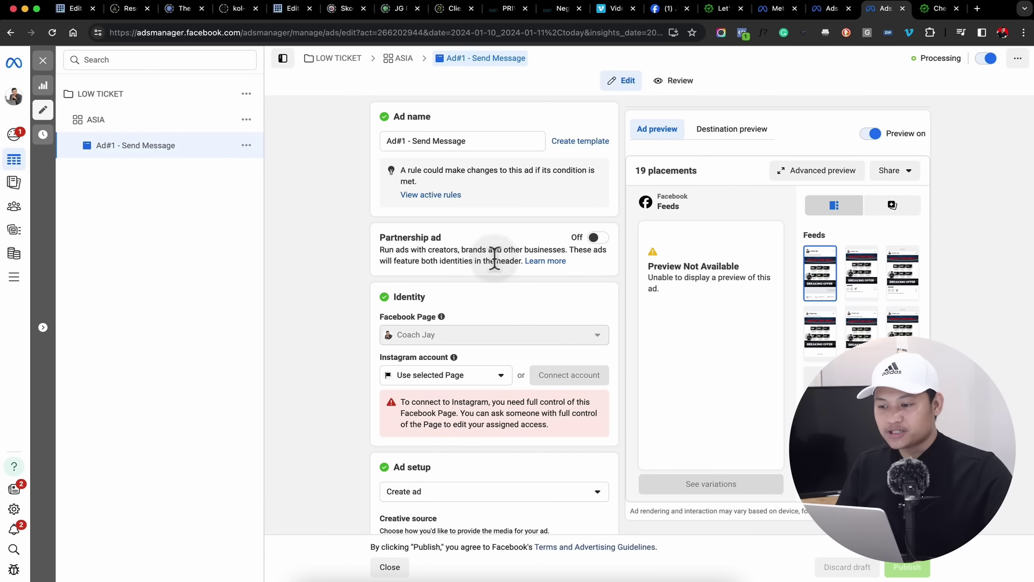
left_click(92, 119)
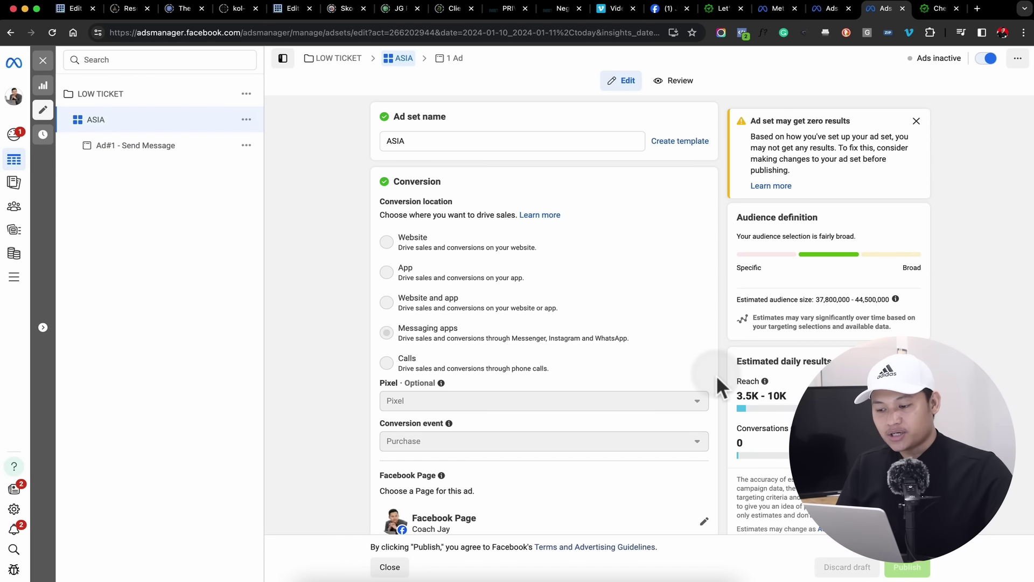
scroll(716, 375, "down", 2)
left_click(146, 151)
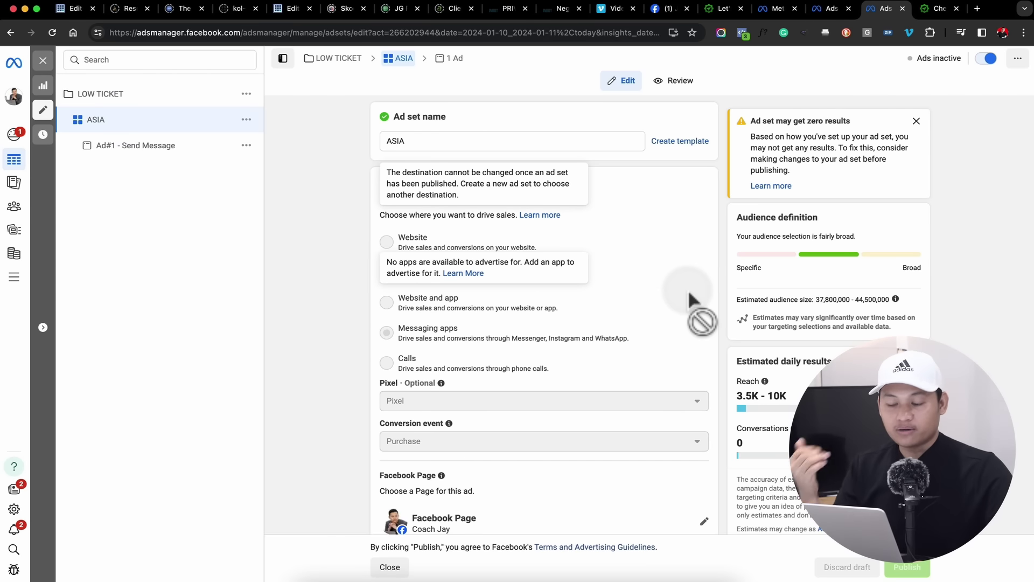
scroll(735, 414, "down", 1)
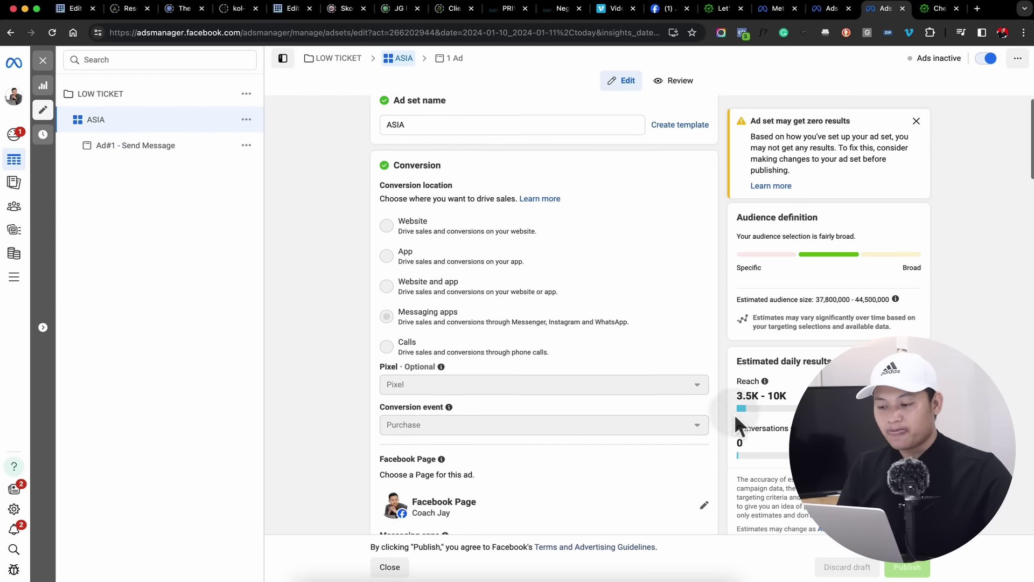
scroll(735, 414, "down", 2)
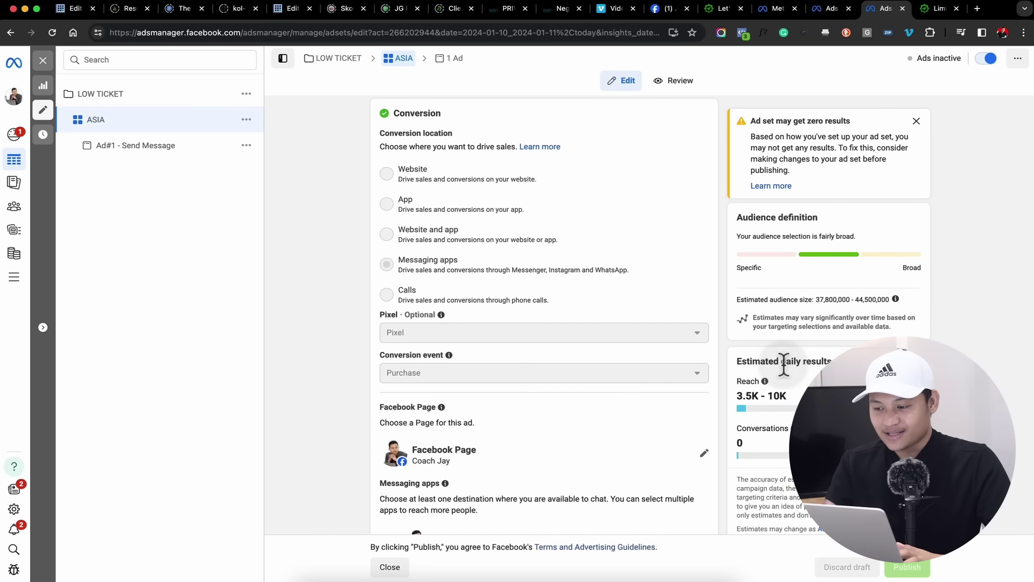
Step: Dismiss the published ad set's zero-results warning and check its estimated audience size
left_click(916, 121)
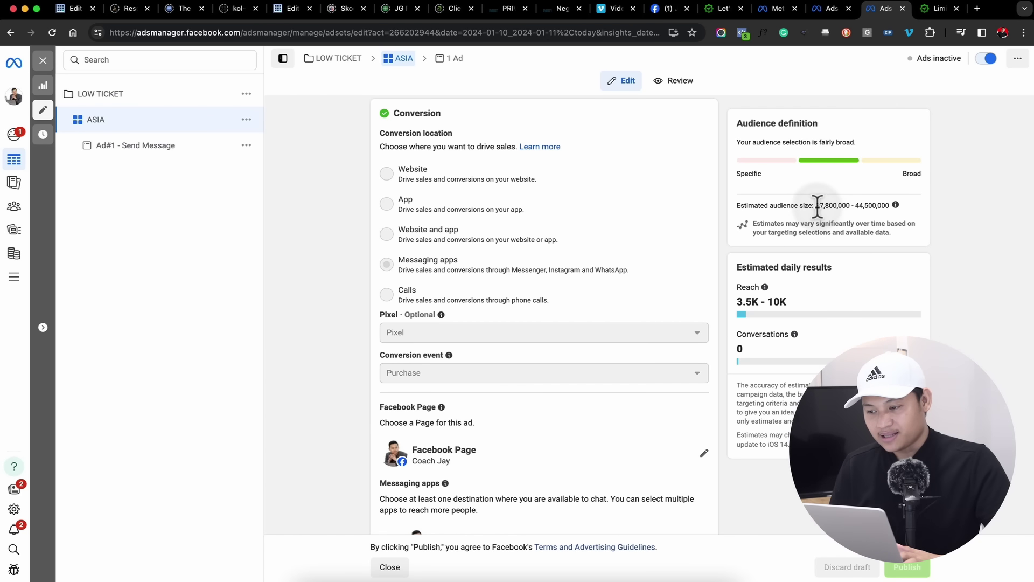
left_click_drag(817, 205, 899, 210)
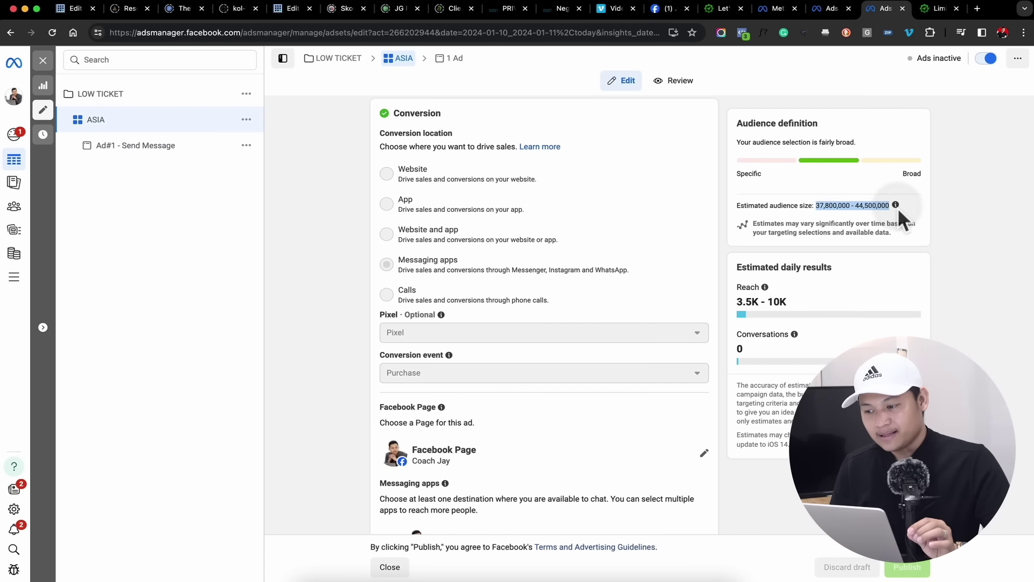
left_click(906, 239)
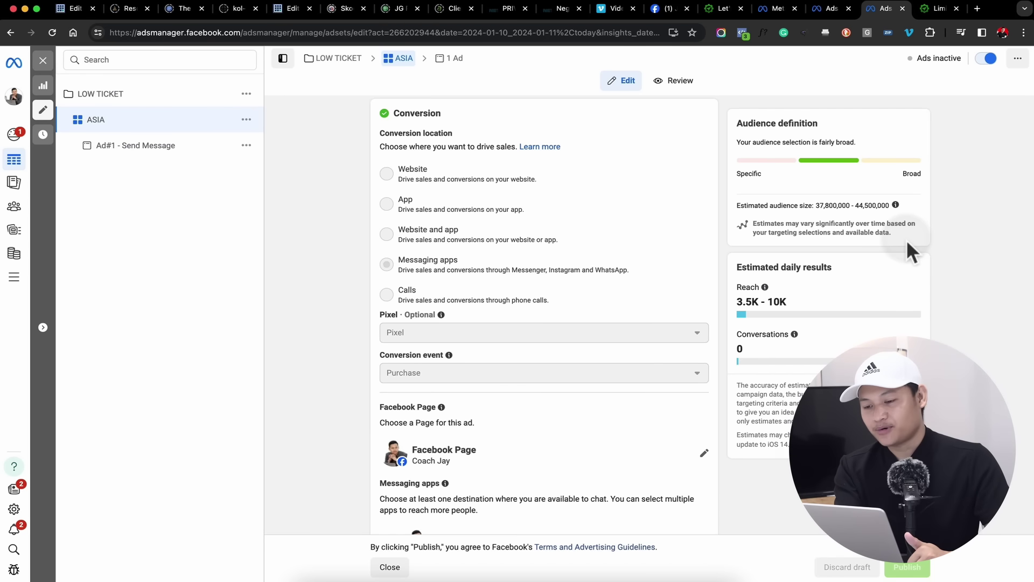
Step: Switch back to the Facebook group post's comments
left_click(658, 11)
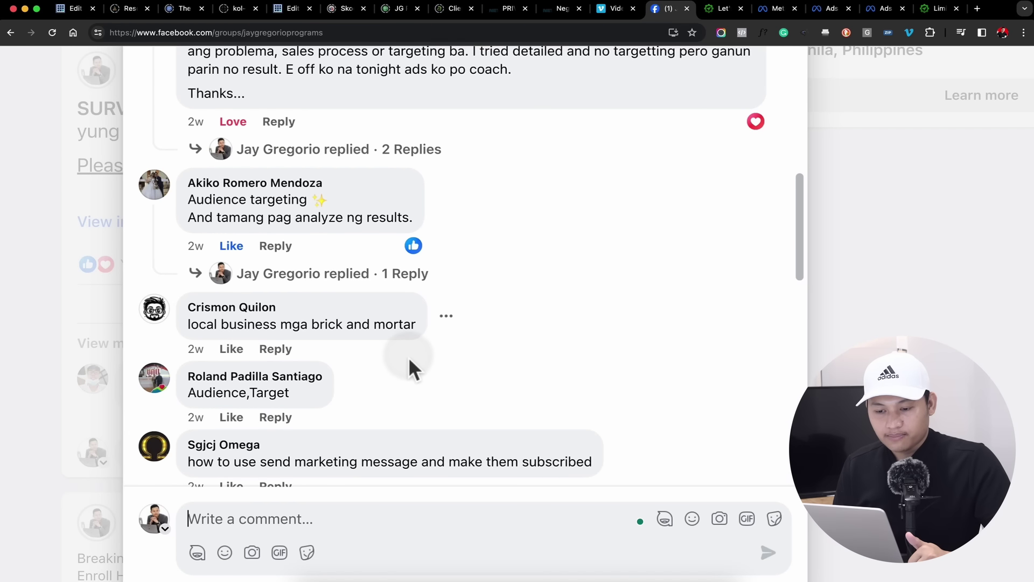